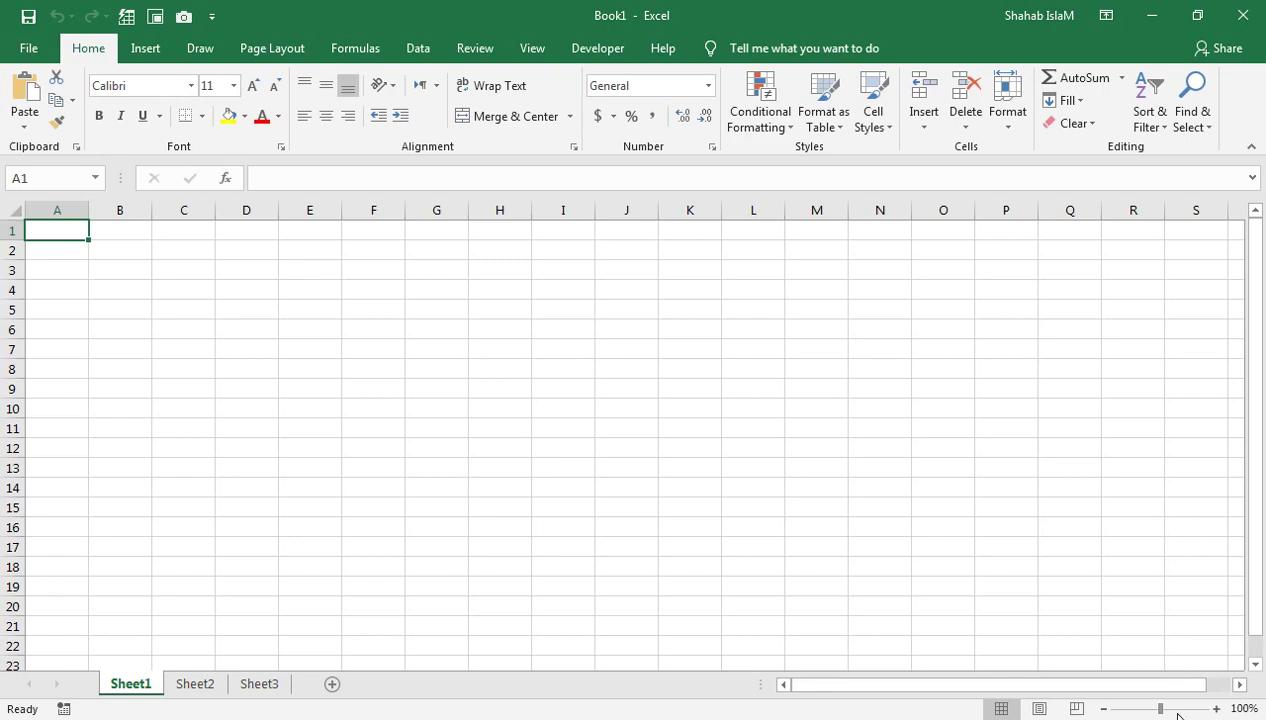
Enter the column headers ID, NAME and DESIGNATION in cells A3 to C3 of Sheet1
{"action": "left_click_drag", "start_coordinate": [1160, 708], "coordinate": [1180, 708]}
{"action": "left_click", "coordinate": [157, 341]}
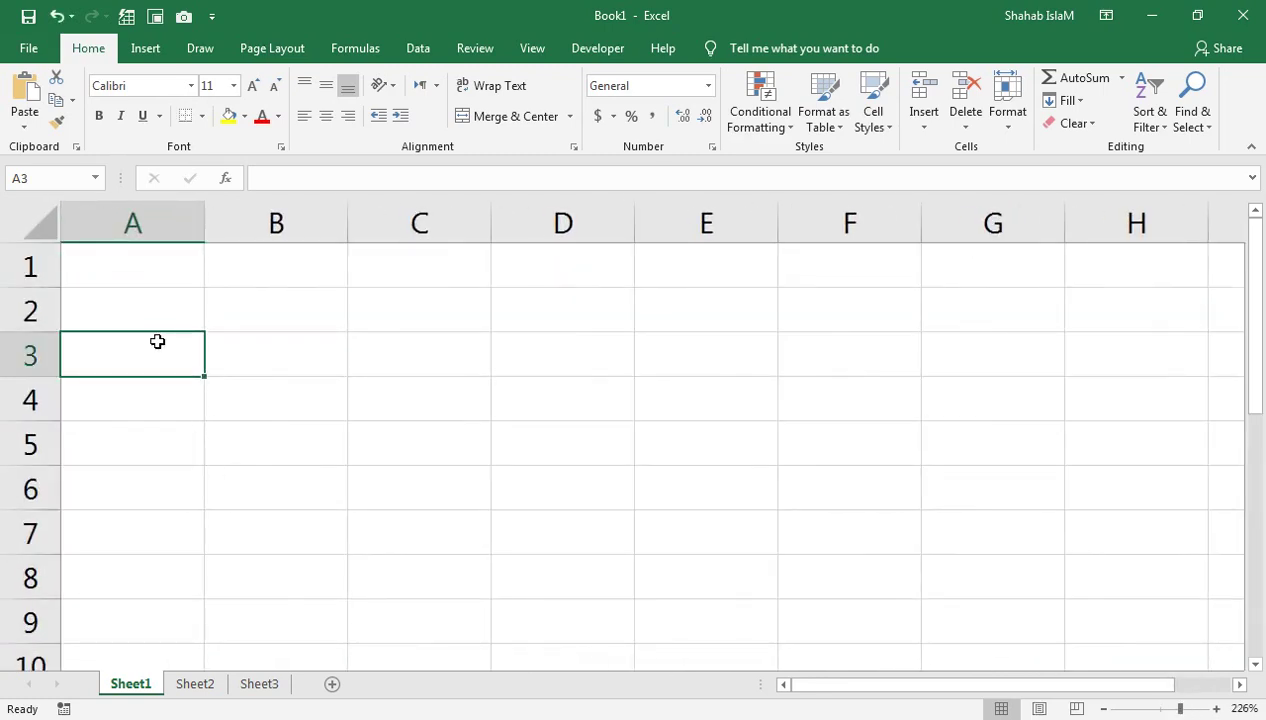
{"action": "type", "text": "ID"}
{"action": "key", "text": "Tab"}
{"action": "type", "text": "NAE"}
{"action": "key", "text": "BackSpace"}
{"action": "type", "text": "ME"}
{"action": "key", "text": "Tab"}
{"action": "type", "text": "DESI"}
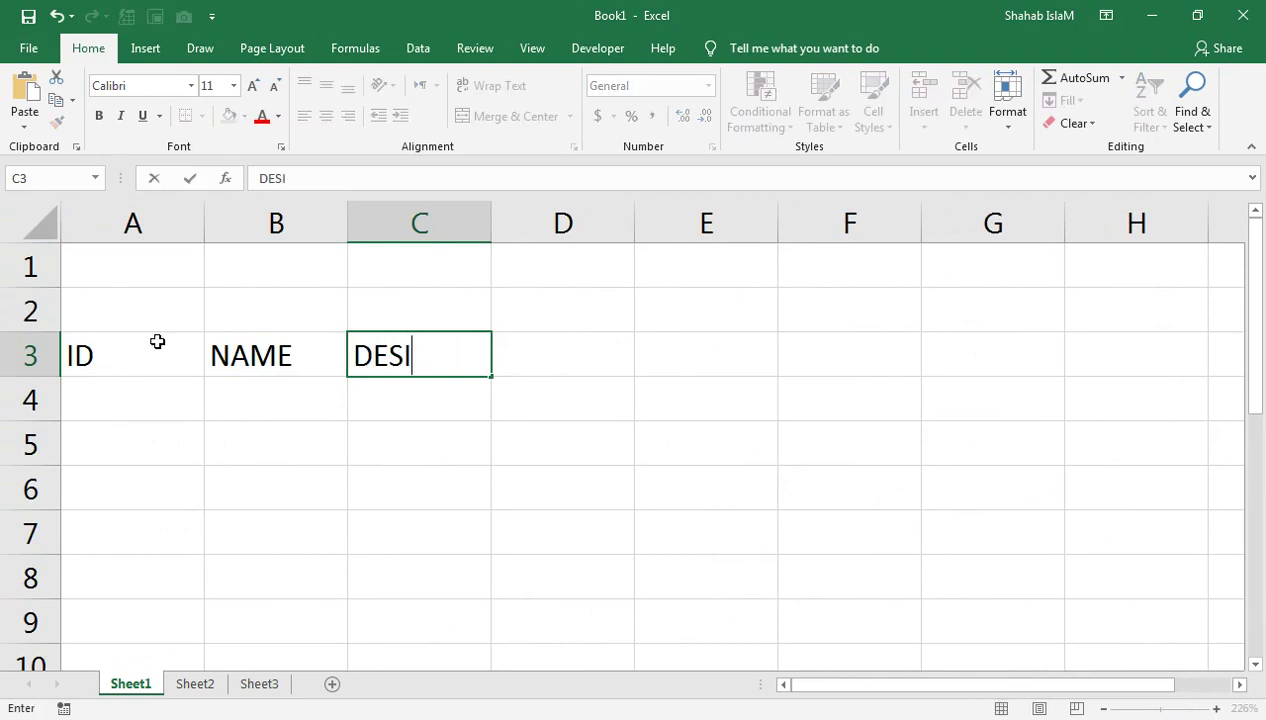
{"action": "type", "text": "GNATION"}
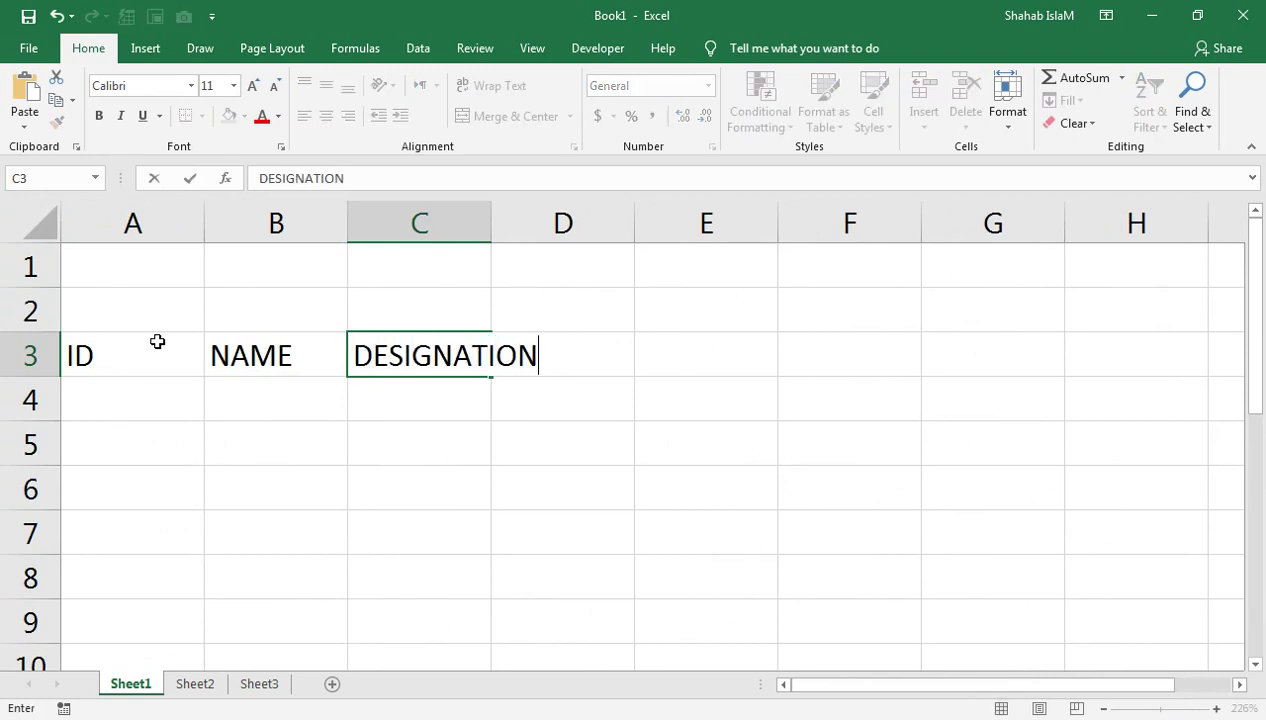
{"action": "key", "text": "Tab"}
Enter the header LOAN AMOUNT in cell D3
{"action": "type", "text": "LA"}
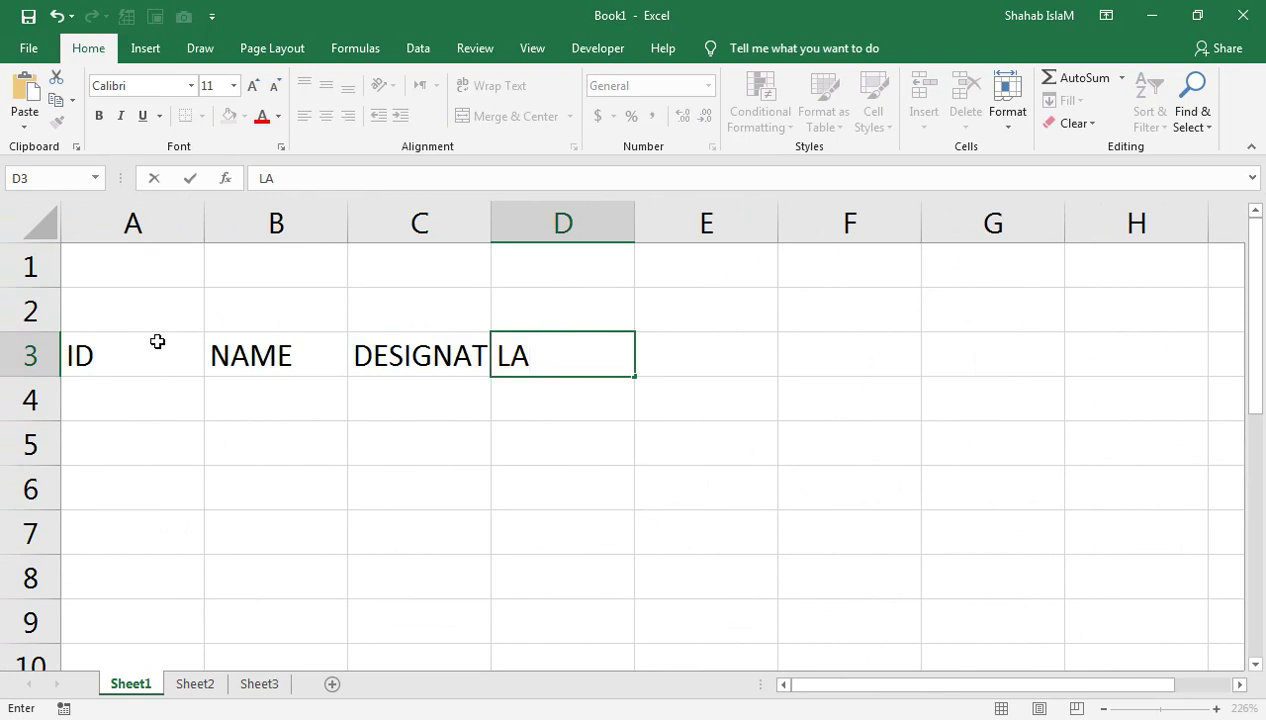
{"action": "key", "text": "BackSpace"}
{"action": "type", "text": "OAN "}
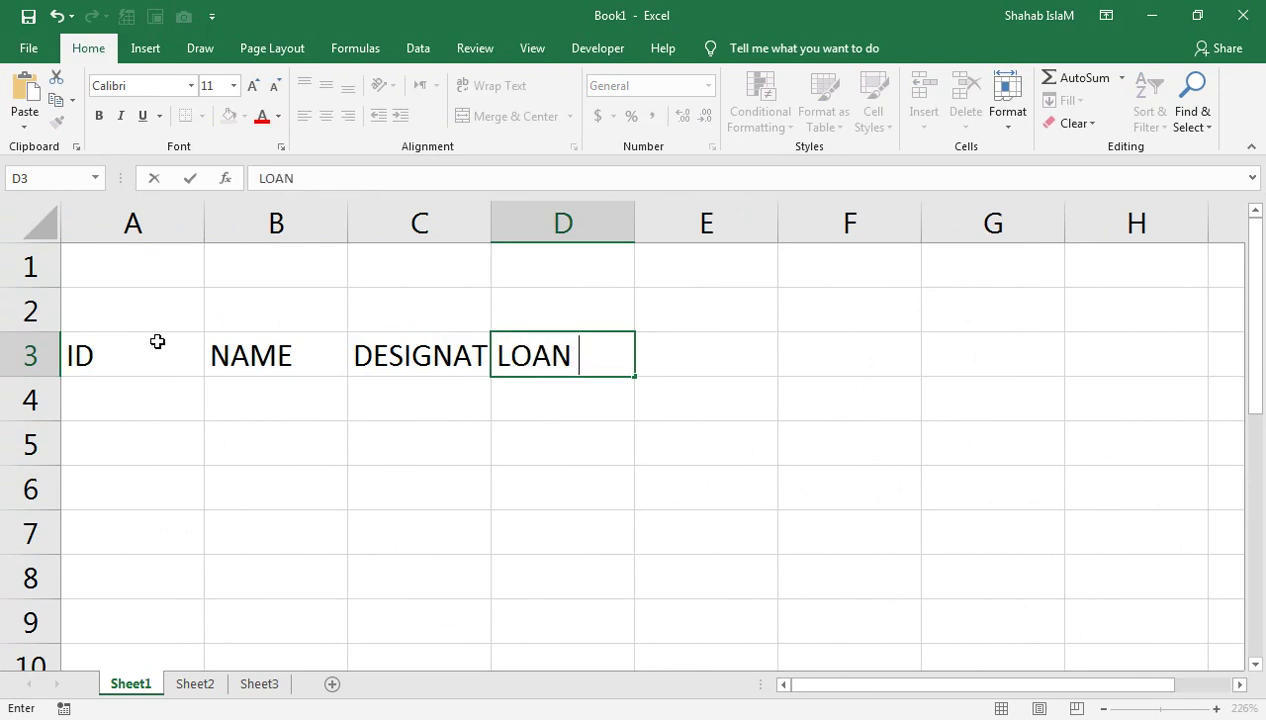
{"action": "type", "text": "AMOUNT"}
{"action": "key", "text": "Tab"}
Autofit the widths of columns D and C to their header text
{"action": "key", "text": "Left"}
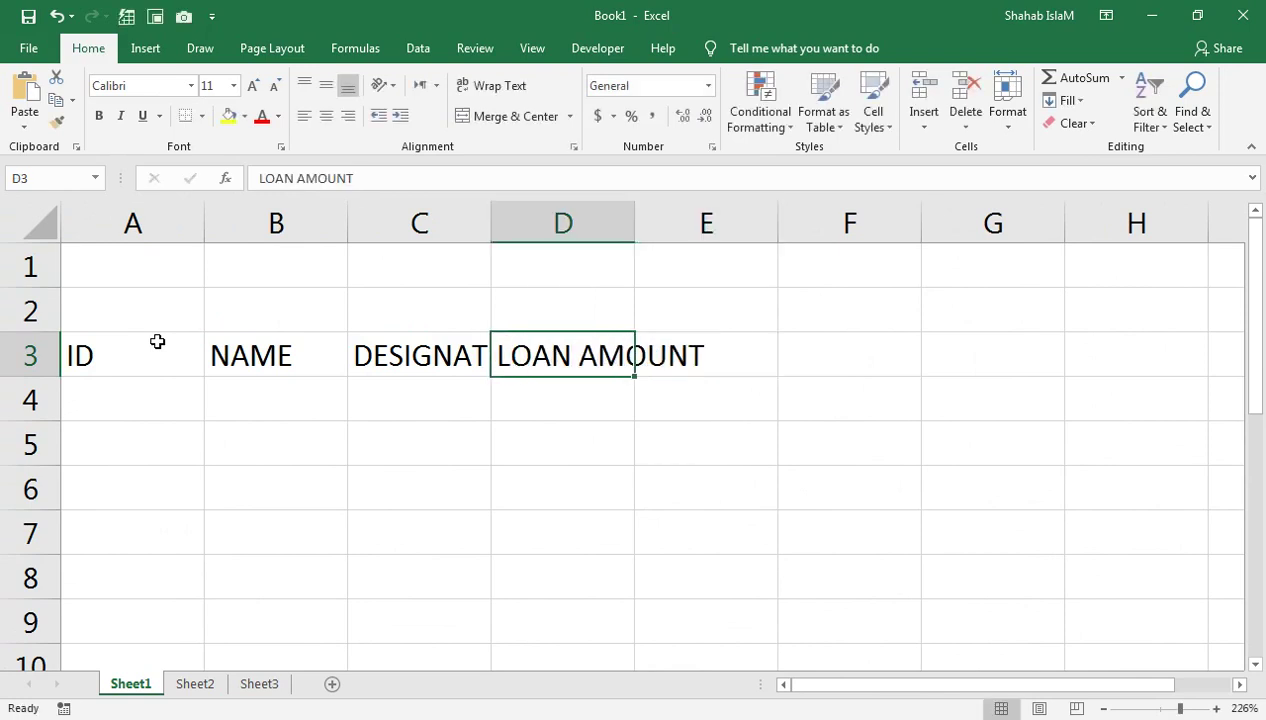
{"action": "key", "text": "alt+o"}
{"action": "key", "text": "c"}
{"action": "key", "text": "a"}
{"action": "key", "text": "Left"}
{"action": "key", "text": "alt+o"}
{"action": "key", "text": "c"}
{"action": "key", "text": "a"}
Enter the headers NO. OF INSTALLMENT in cell E3 and INSTALLMENT AMOUNT in cell F3
{"action": "key", "text": "Right"}
{"action": "key", "text": "Right"}
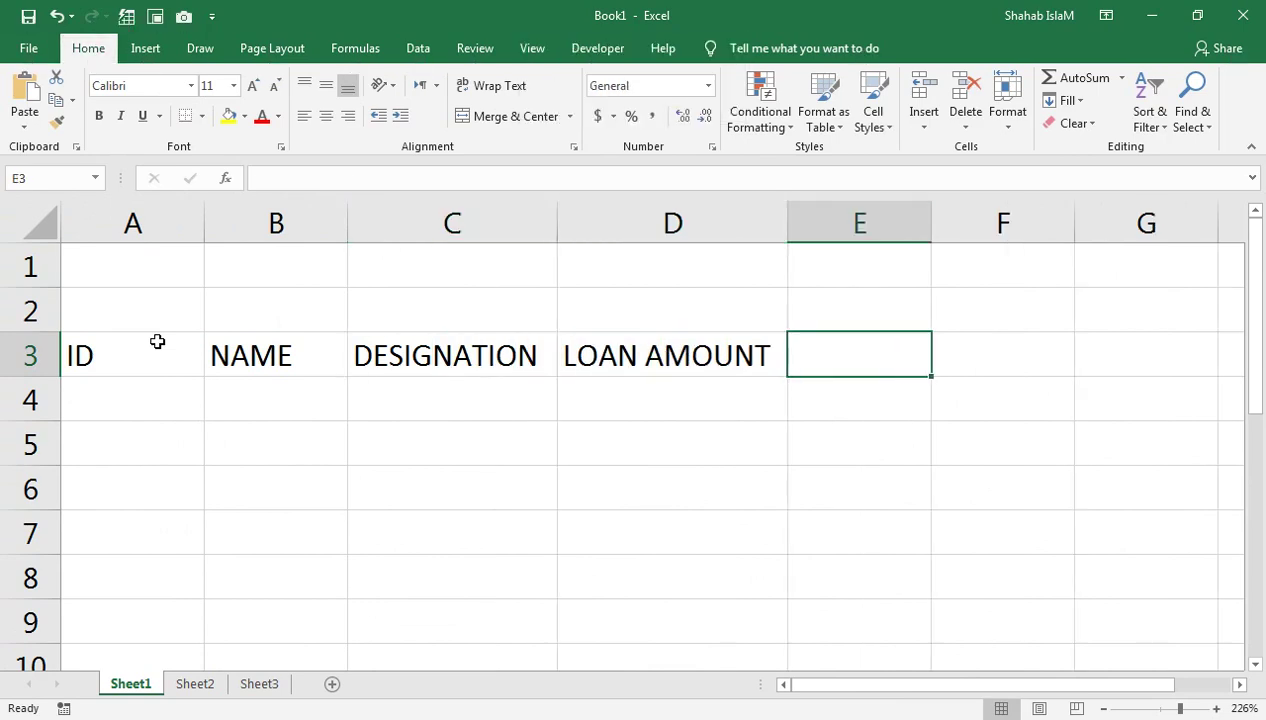
{"action": "type", "text": "NO."}
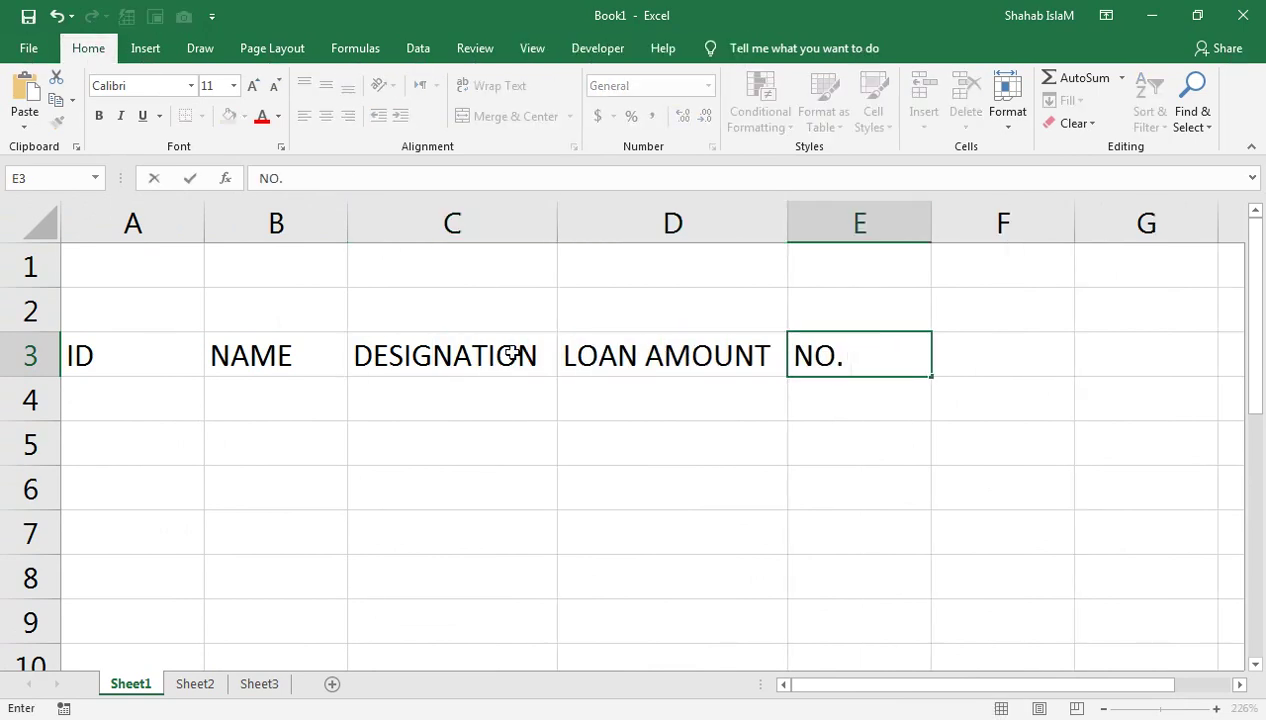
{"action": "type", "text": " OF IN"}
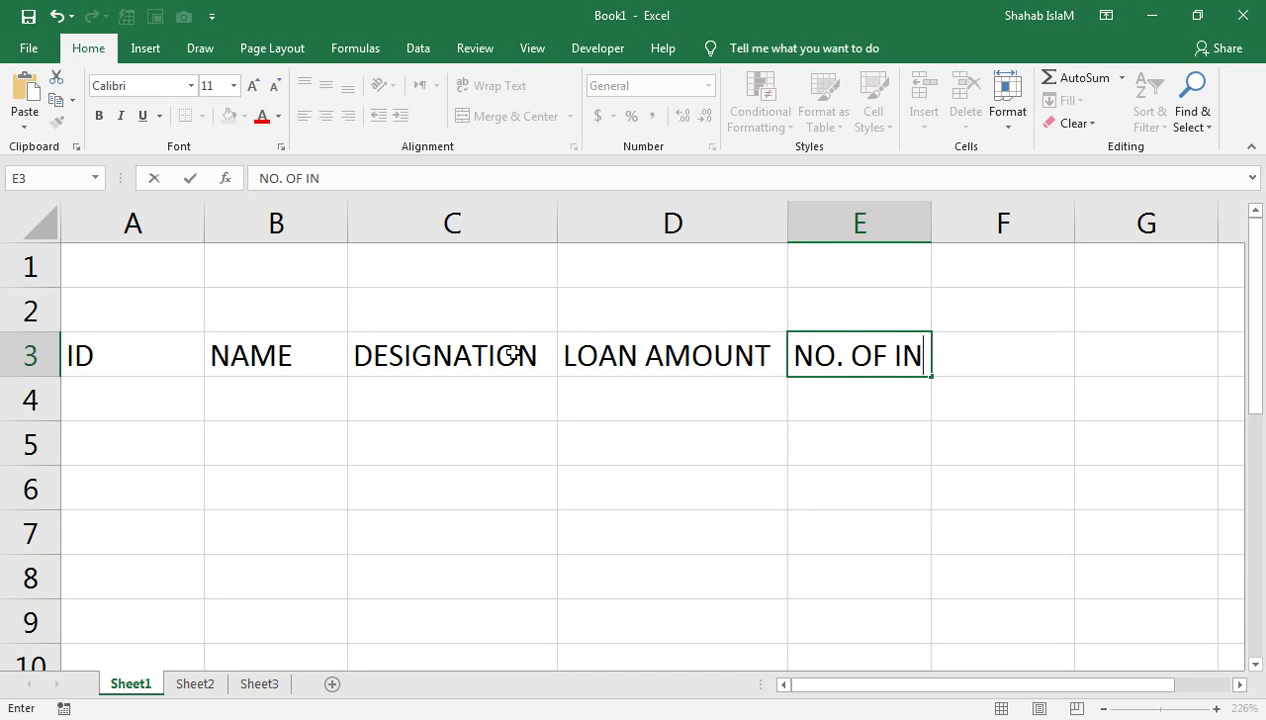
{"action": "type", "text": "STALLMENT"}
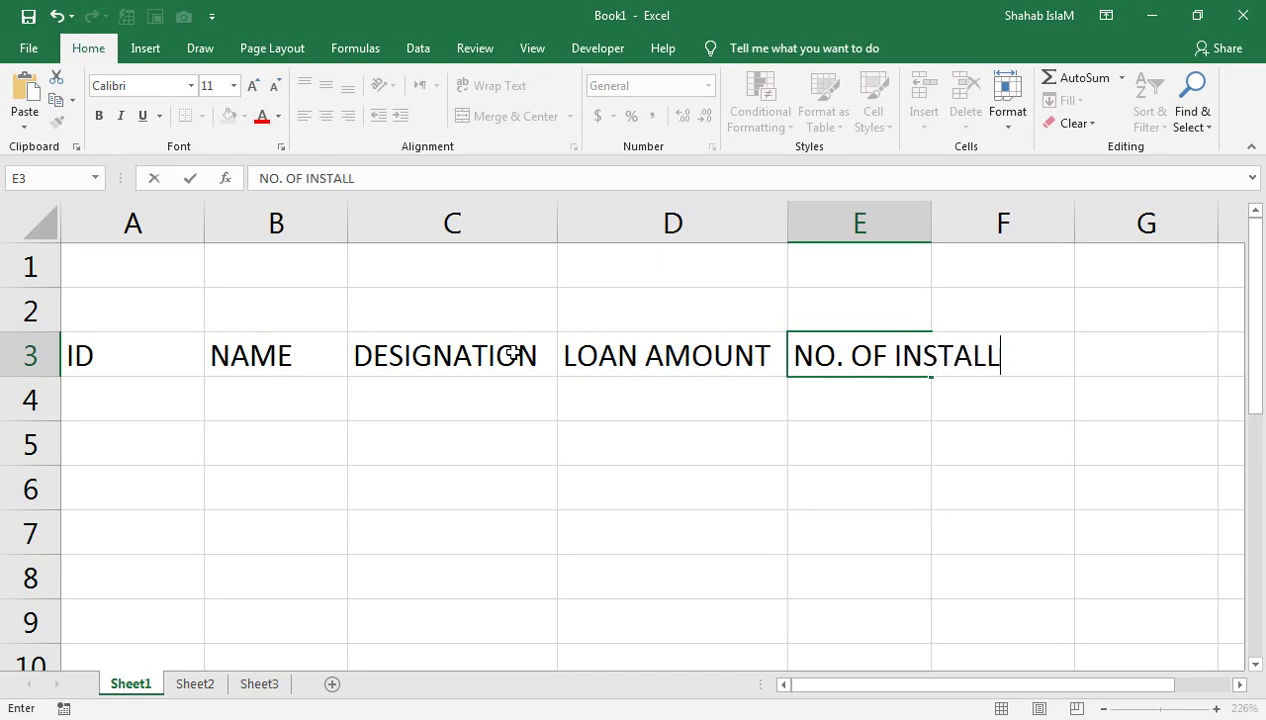
{"action": "key", "text": "Tab"}
{"action": "type", "text": "INSTAL"}
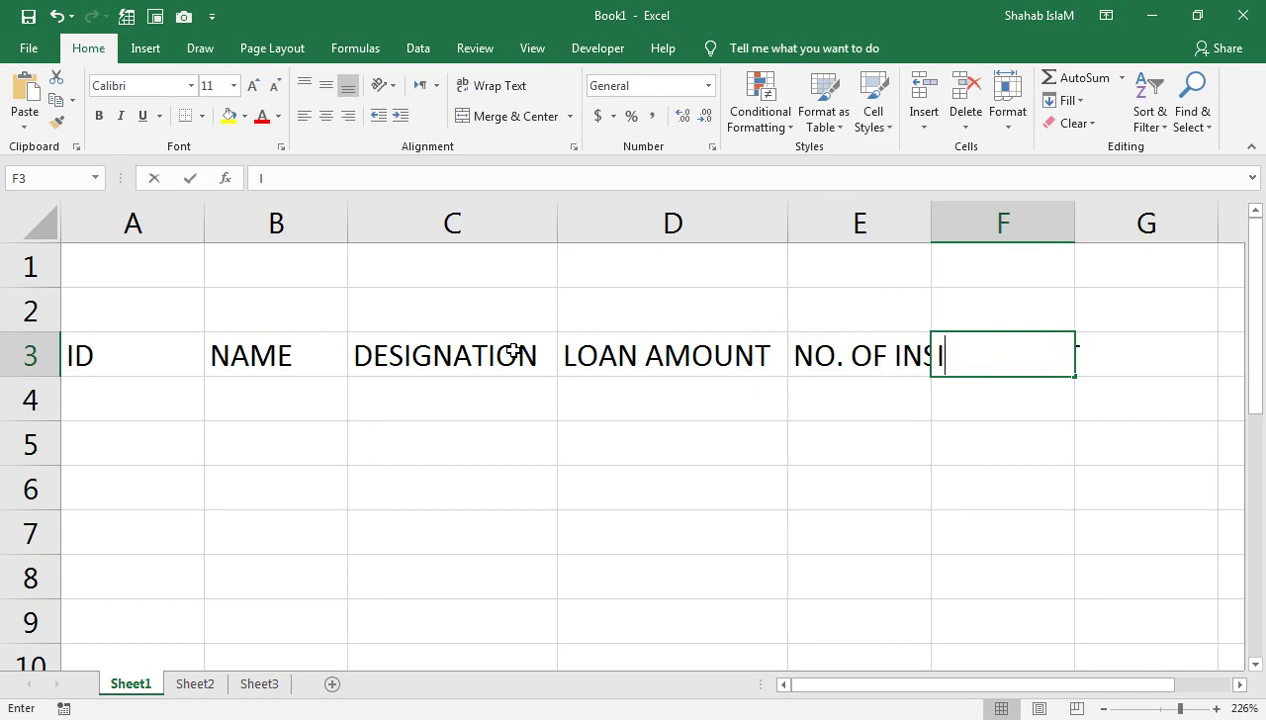
{"action": "type", "text": "LME"}
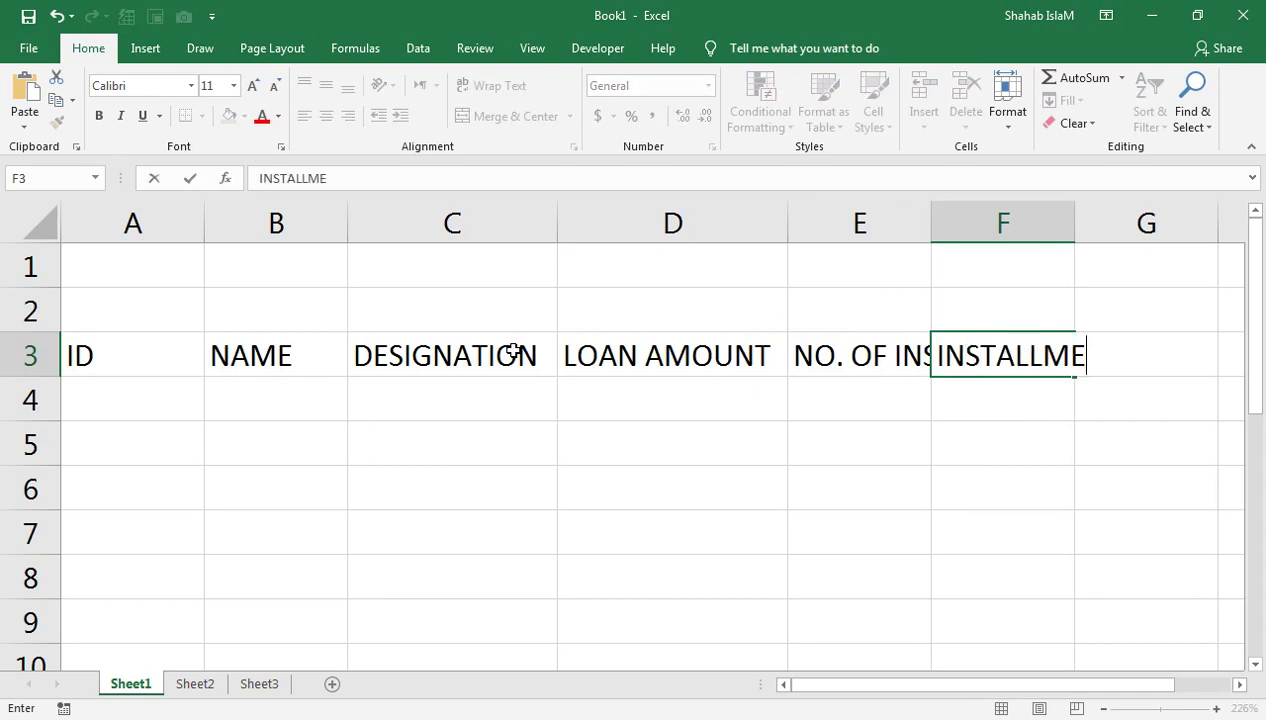
{"action": "type", "text": "NT AMOUNT"}
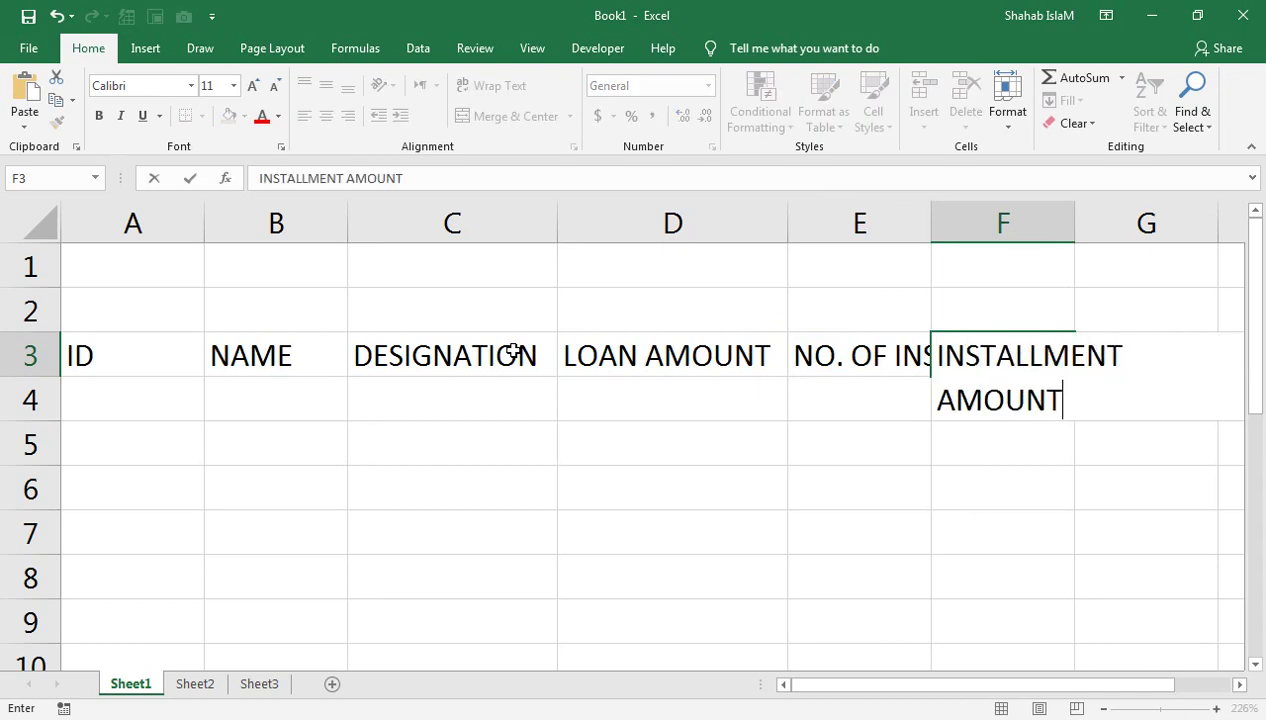
{"action": "key", "text": "Return"}
Autofit the widths of columns F and E to their header text
{"action": "key", "text": "Up"}
{"action": "key", "text": "Right"}
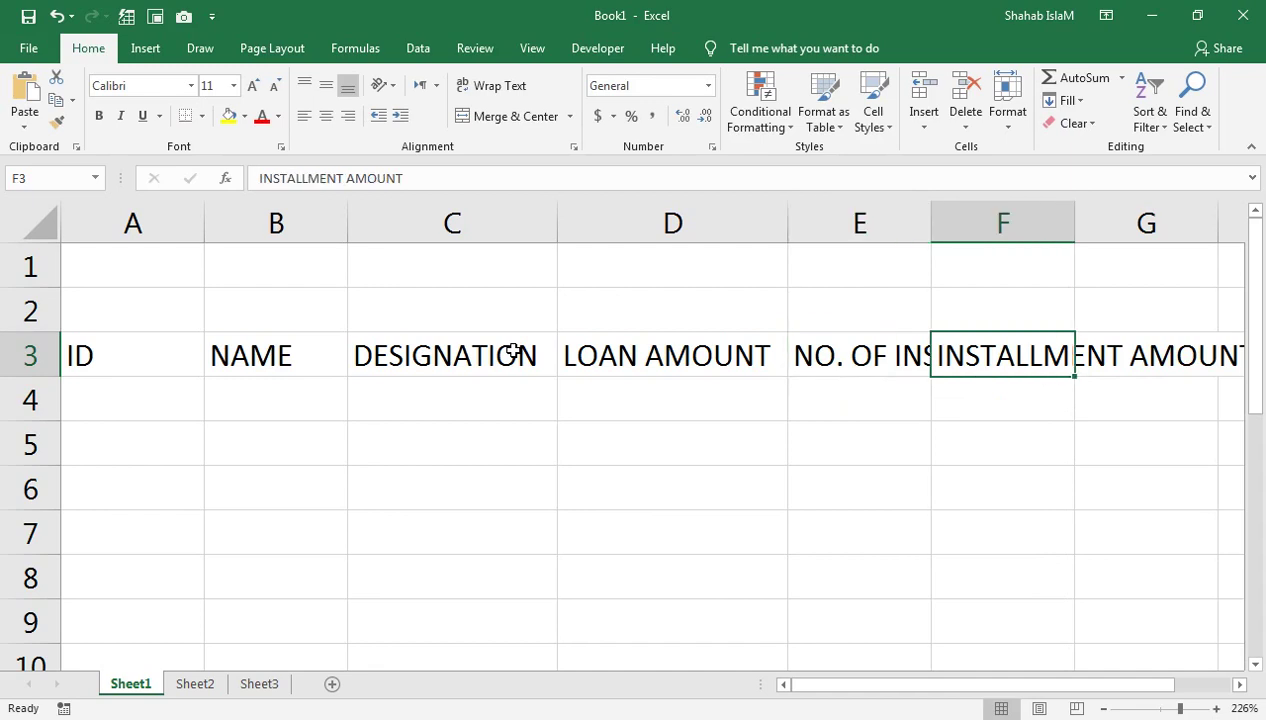
{"action": "key", "text": "alt+h"}
{"action": "key", "text": "o"}
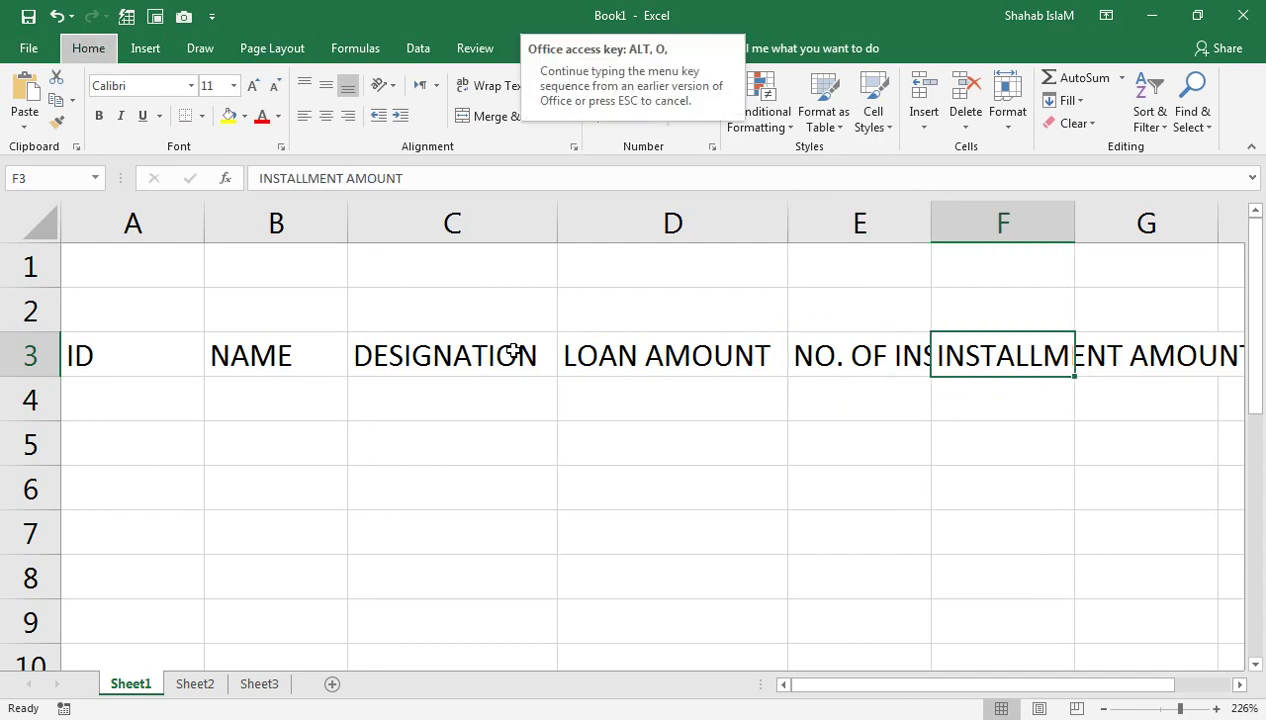
{"action": "key", "text": "i"}
{"action": "key", "text": "Right"}
{"action": "key", "text": "Left"}
{"action": "key", "text": "Left"}
{"action": "key", "text": "alt+h"}
{"action": "key", "text": "o"}
{"action": "key", "text": "i"}
Enter the header REMAINING BALANCE in cell G3
{"action": "key", "text": "Left"}
{"action": "key", "text": "Left"}
{"action": "key", "text": "Left"}
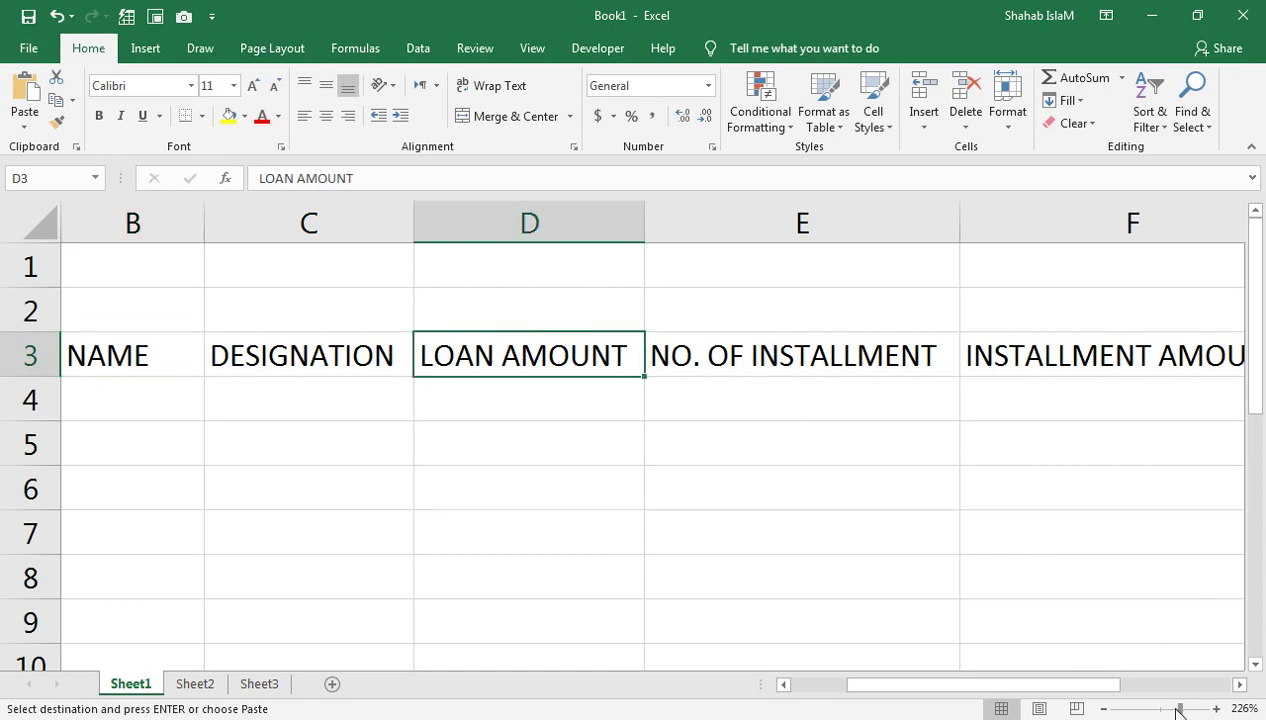
{"action": "left_click_drag", "start_coordinate": [1180, 709], "coordinate": [1169, 710]}
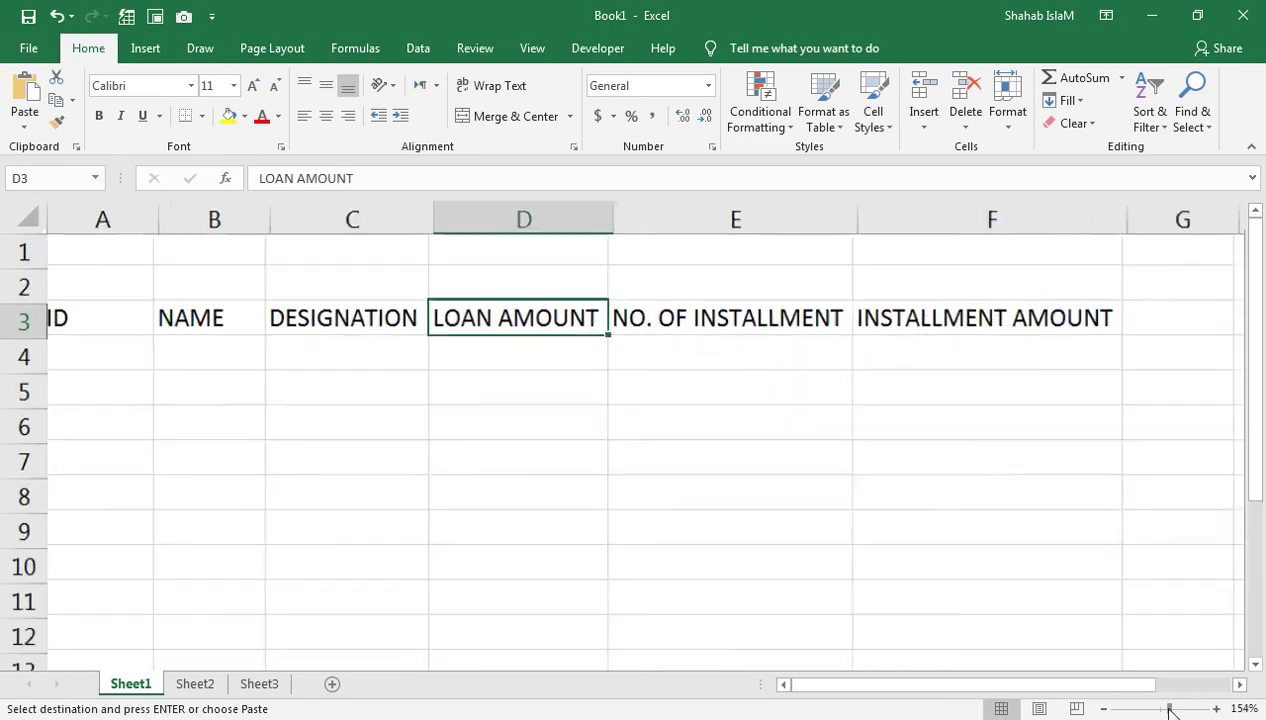
{"action": "left_click", "coordinate": [1033, 314]}
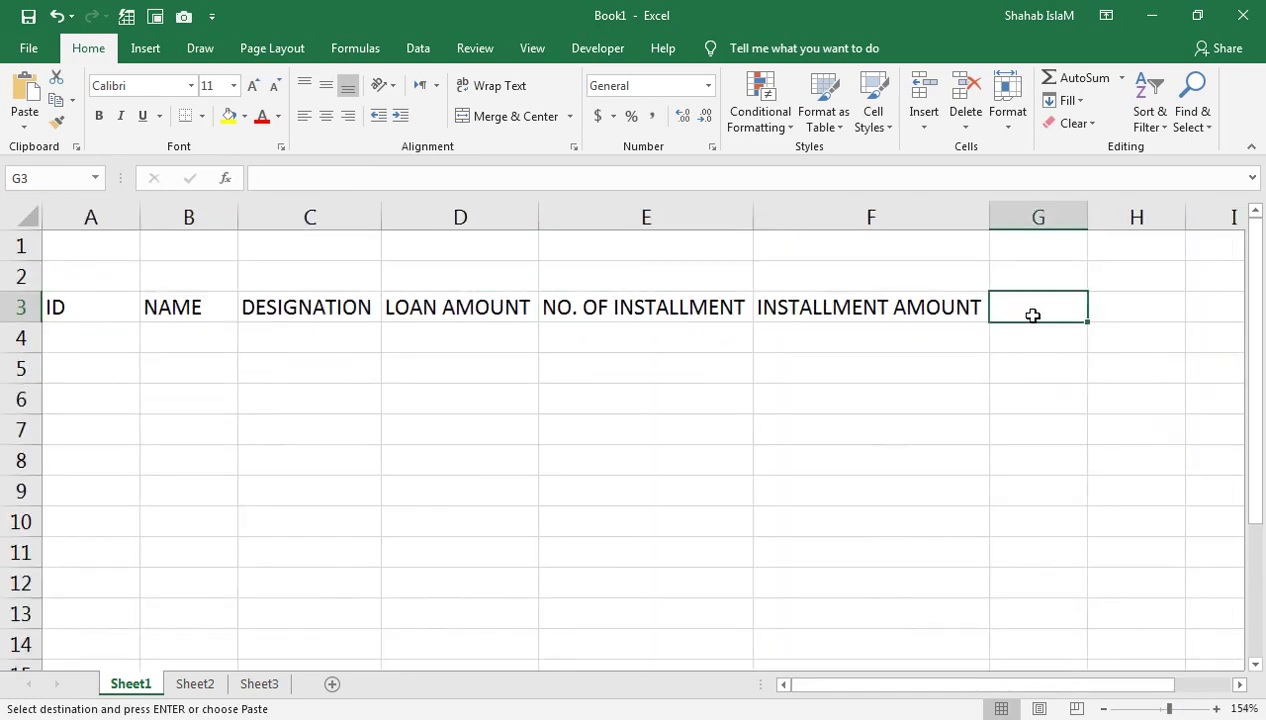
{"action": "type", "text": "REM"}
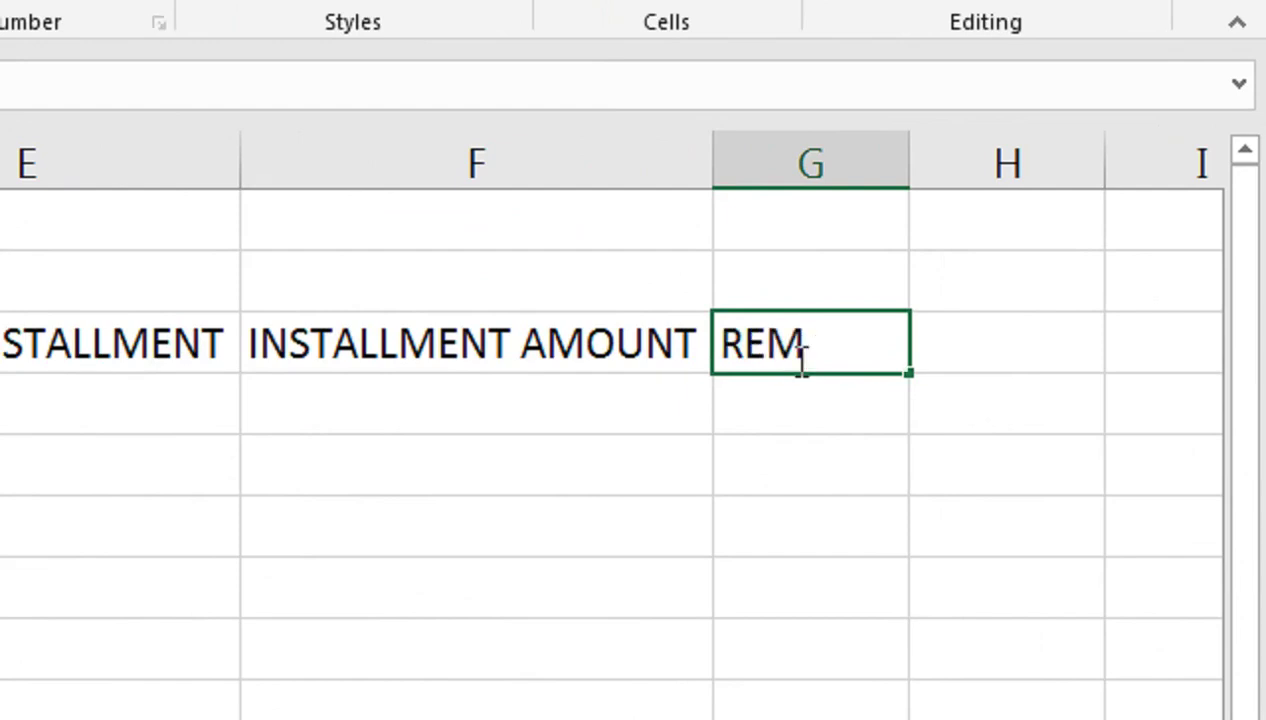
{"action": "type", "text": "AINING"}
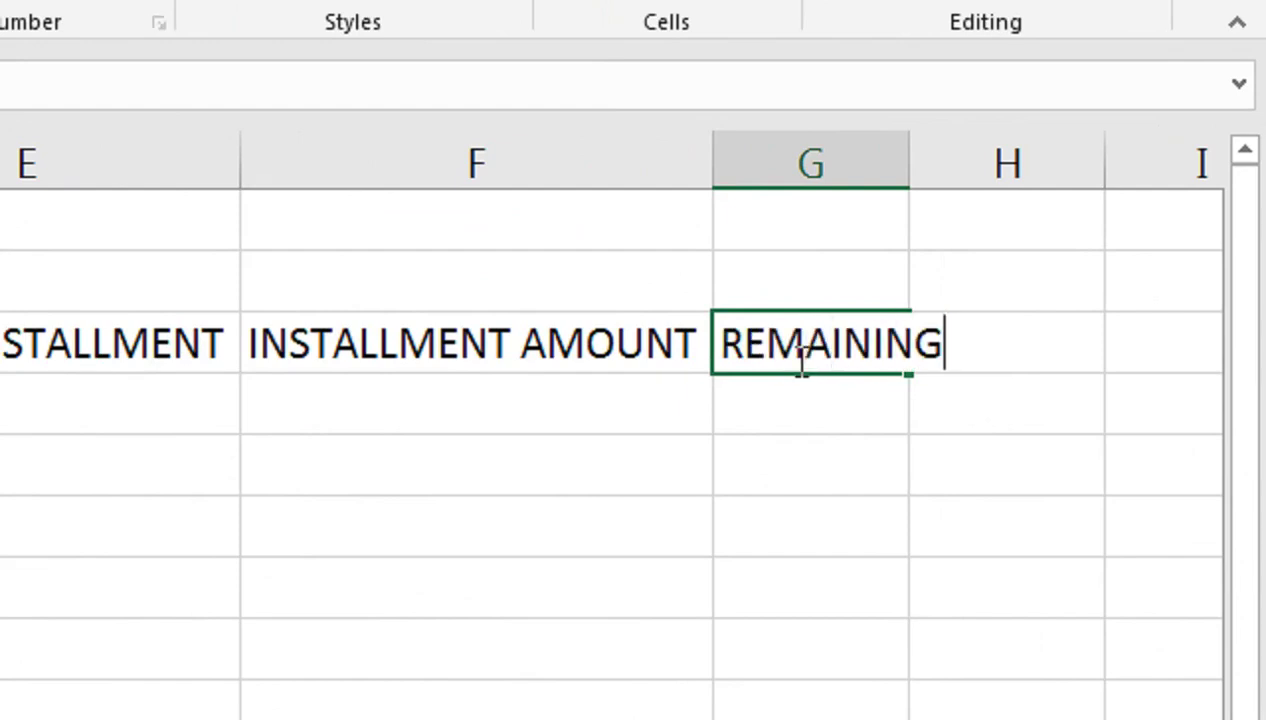
{"action": "type", "text": " BALANCE"}
{"action": "key", "text": "Tab"}
Autofit the width of column G to the REMAINING BALANCE header
{"action": "left_click", "coordinate": [797, 362]}
{"action": "key", "text": "alt+h"}
{"action": "key", "text": "o"}
{"action": "key", "text": "i"}
Enter the header PAID INSTALLMENT in cell H3 and autofit the width of column H
{"action": "key", "text": "Tab"}
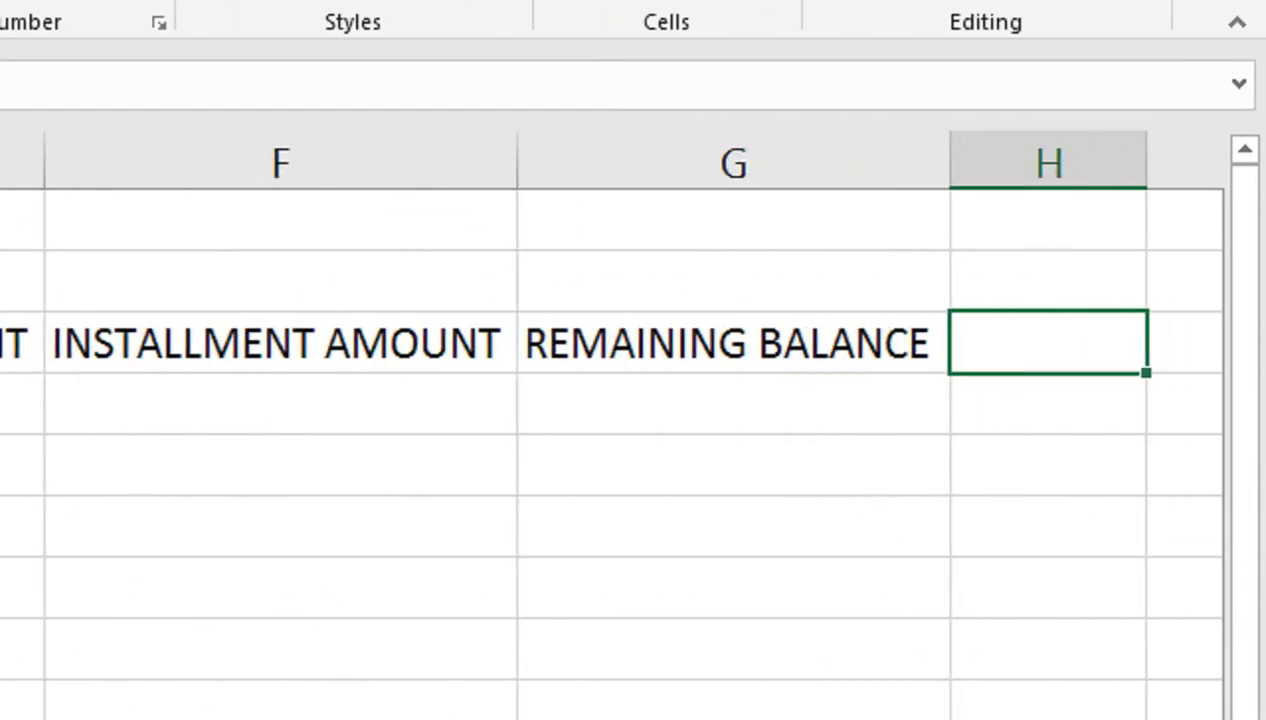
{"action": "type", "text": "PAID INST"}
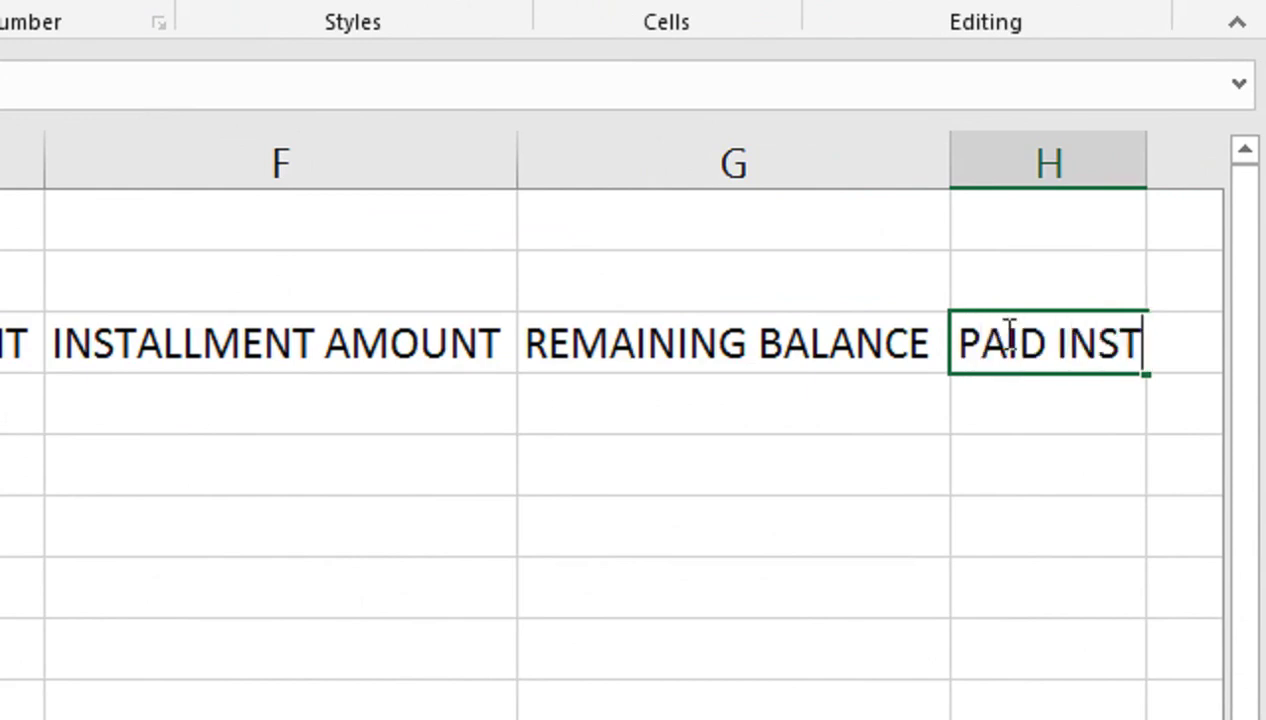
{"action": "type", "text": "ALLMENT"}
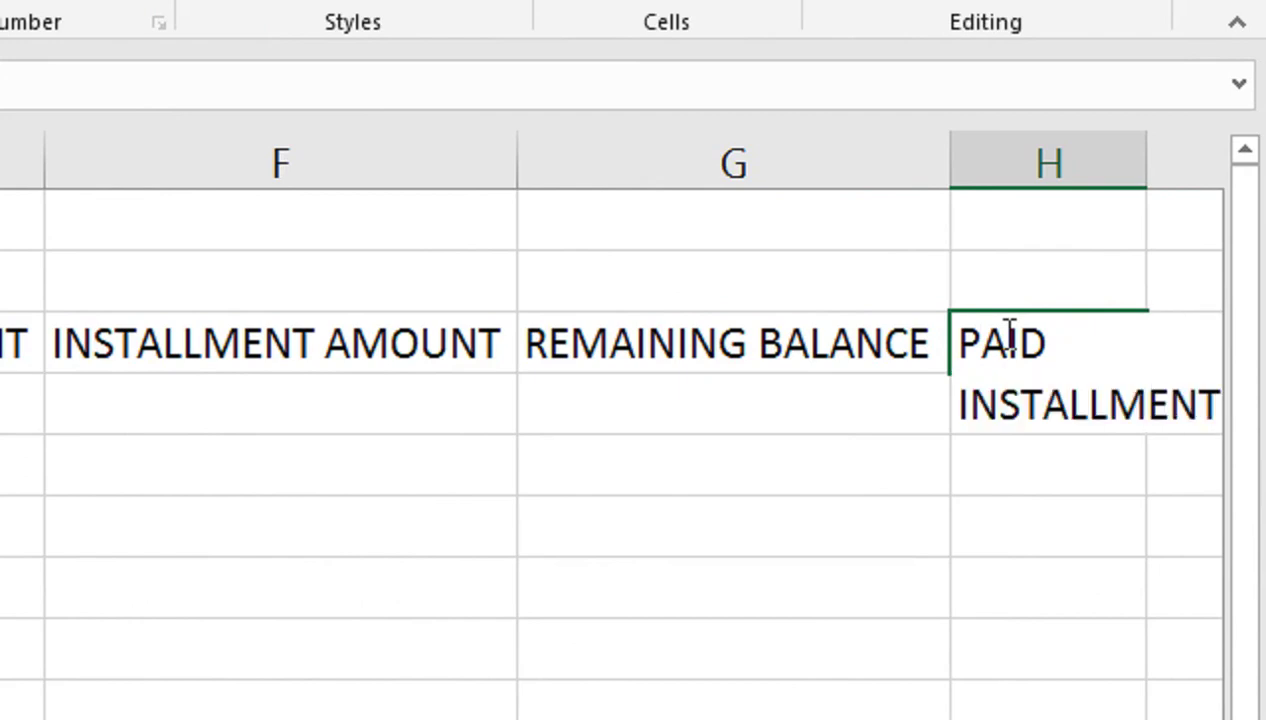
{"action": "key", "text": "Tab"}
{"action": "key", "text": "Left"}
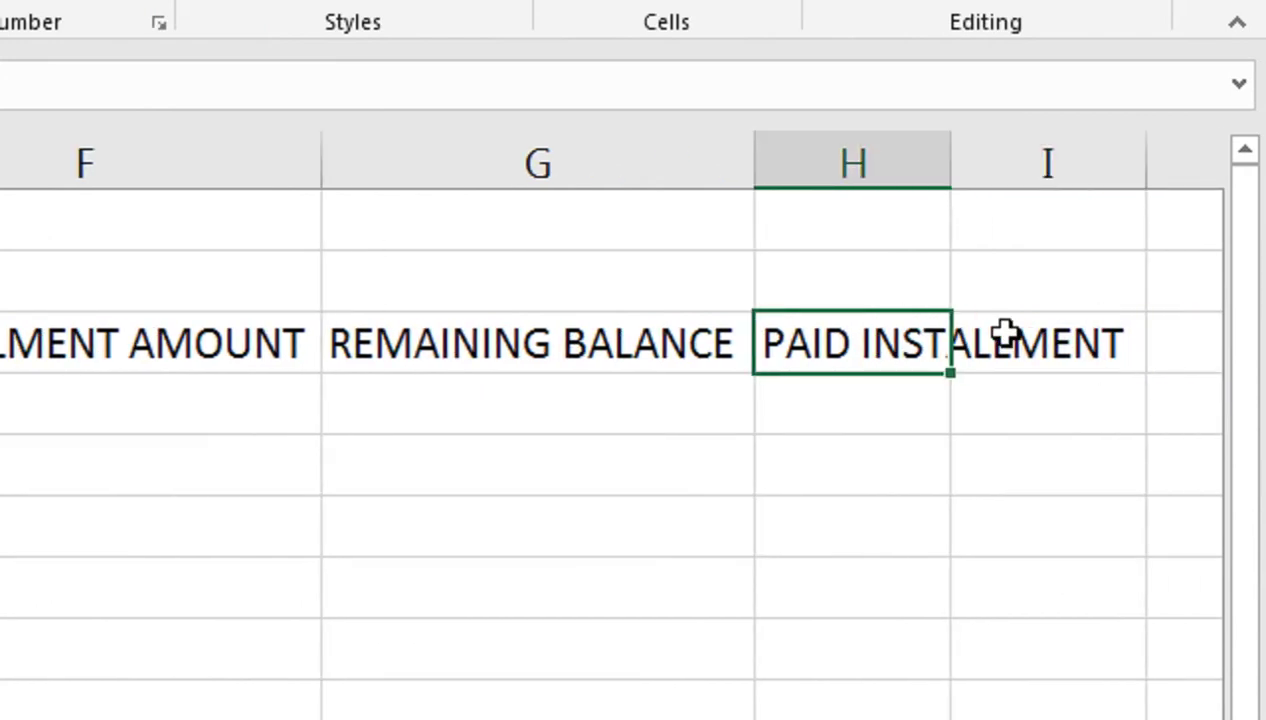
{"action": "key", "text": "alt+h"}
{"action": "key", "text": "o"}
{"action": "key", "text": "i"}
Enter the header UPCOMING INSTALLEMNT in cell I3 and autofit the width of column I
{"action": "key", "text": "Right"}
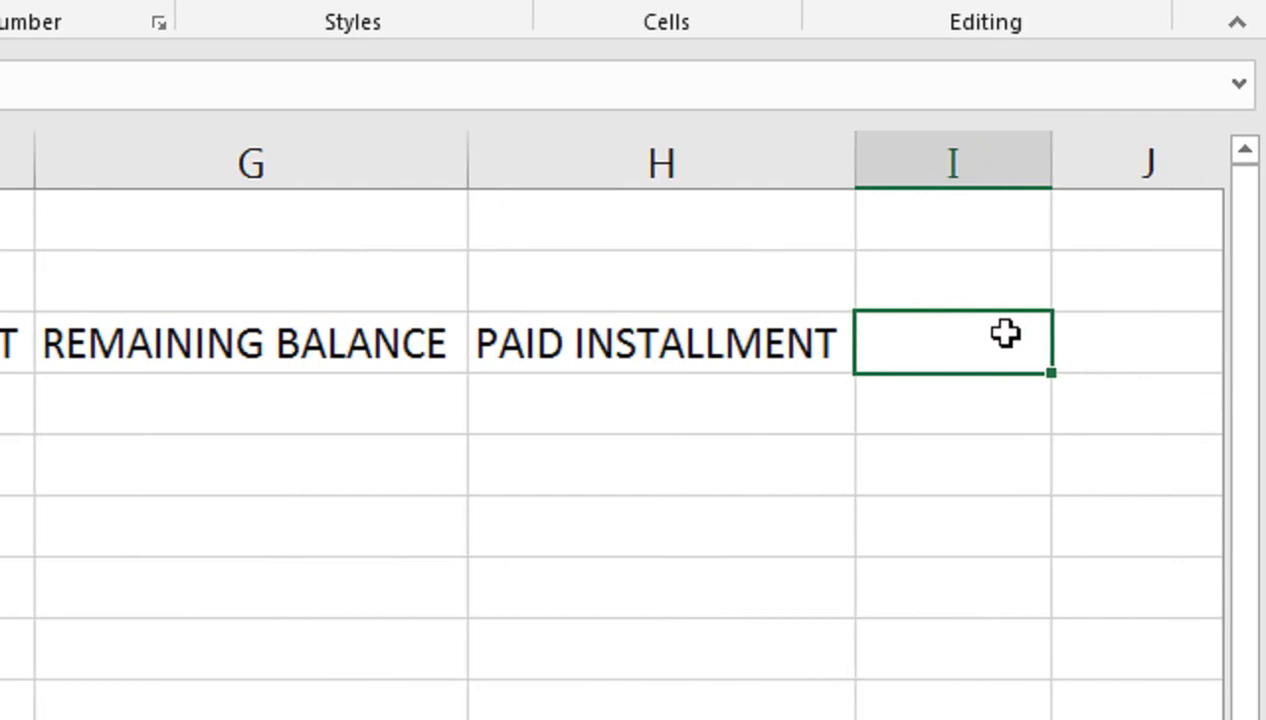
{"action": "type", "text": "UPCOM"}
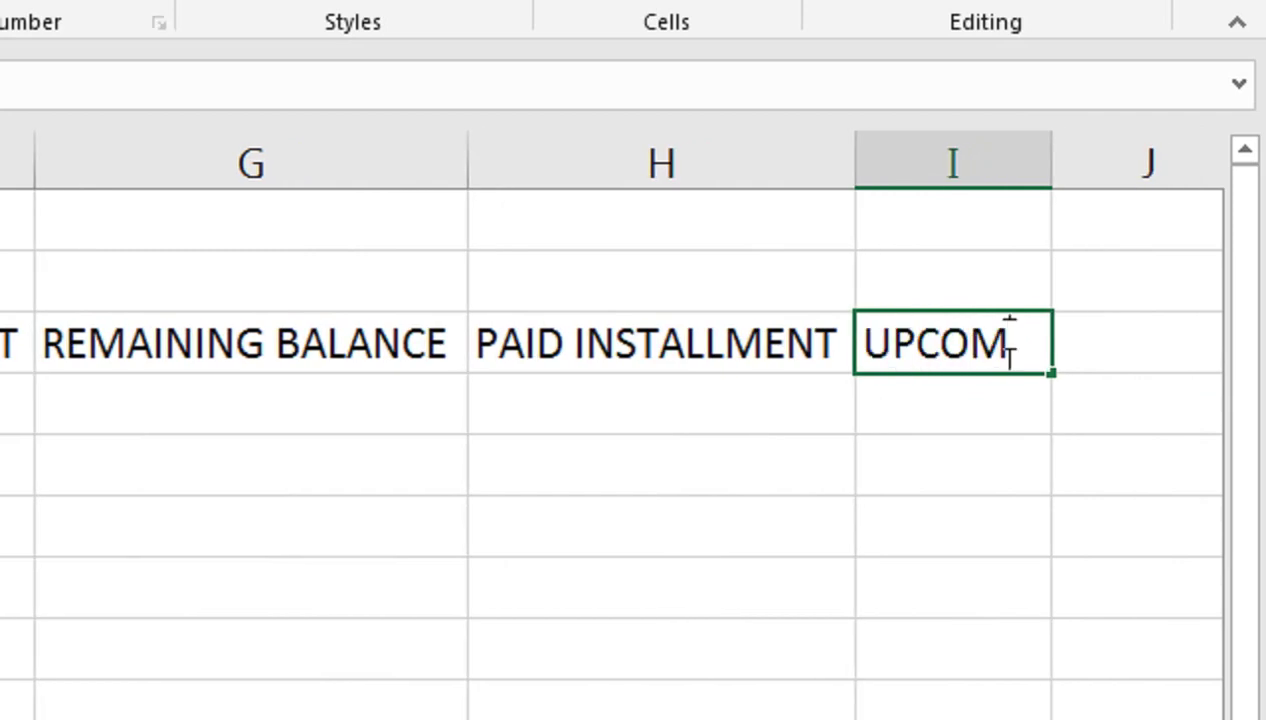
{"action": "type", "text": "ING "}
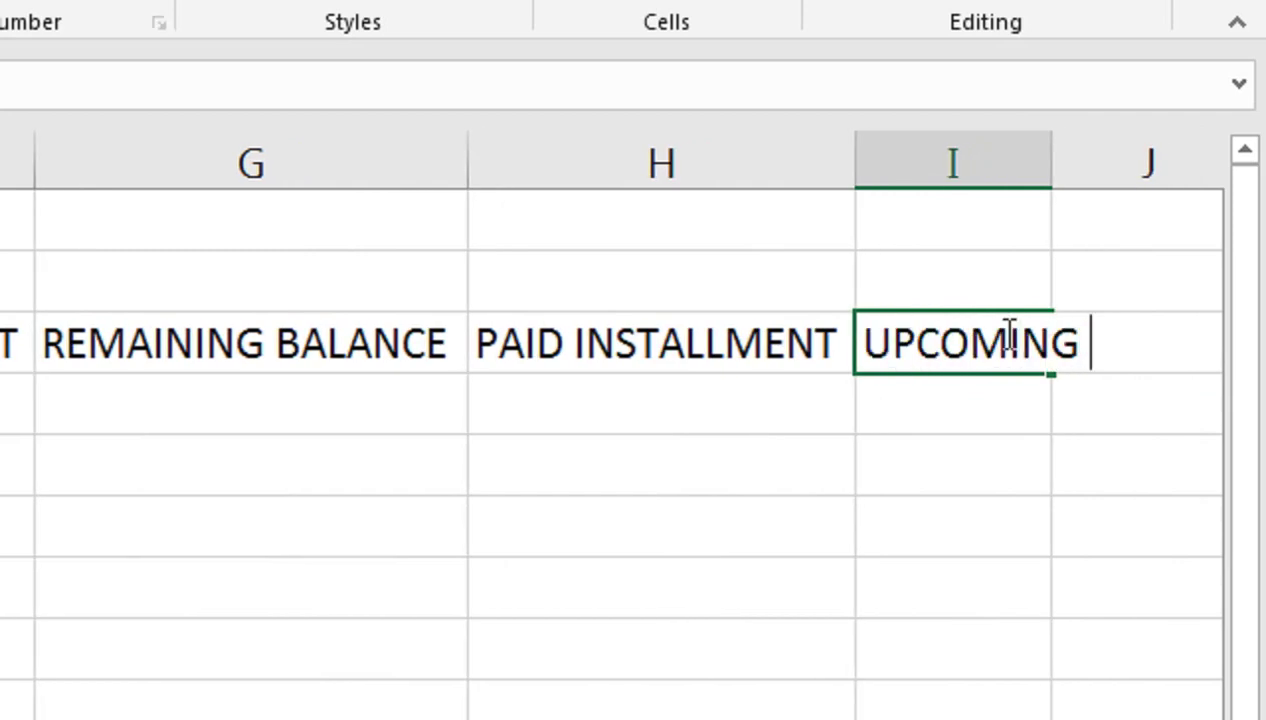
{"action": "type", "text": "INSTALLEMNT"}
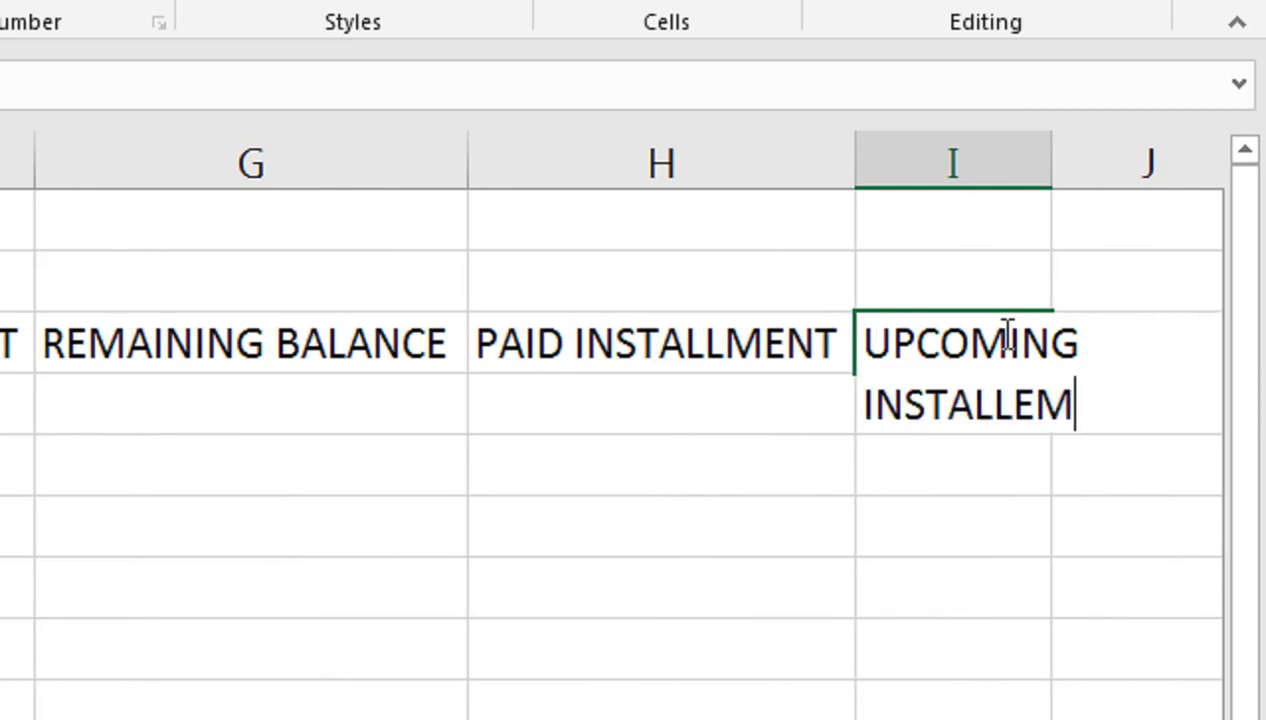
{"action": "key", "text": "Return"}
{"action": "left_click", "coordinate": [1003, 335]}
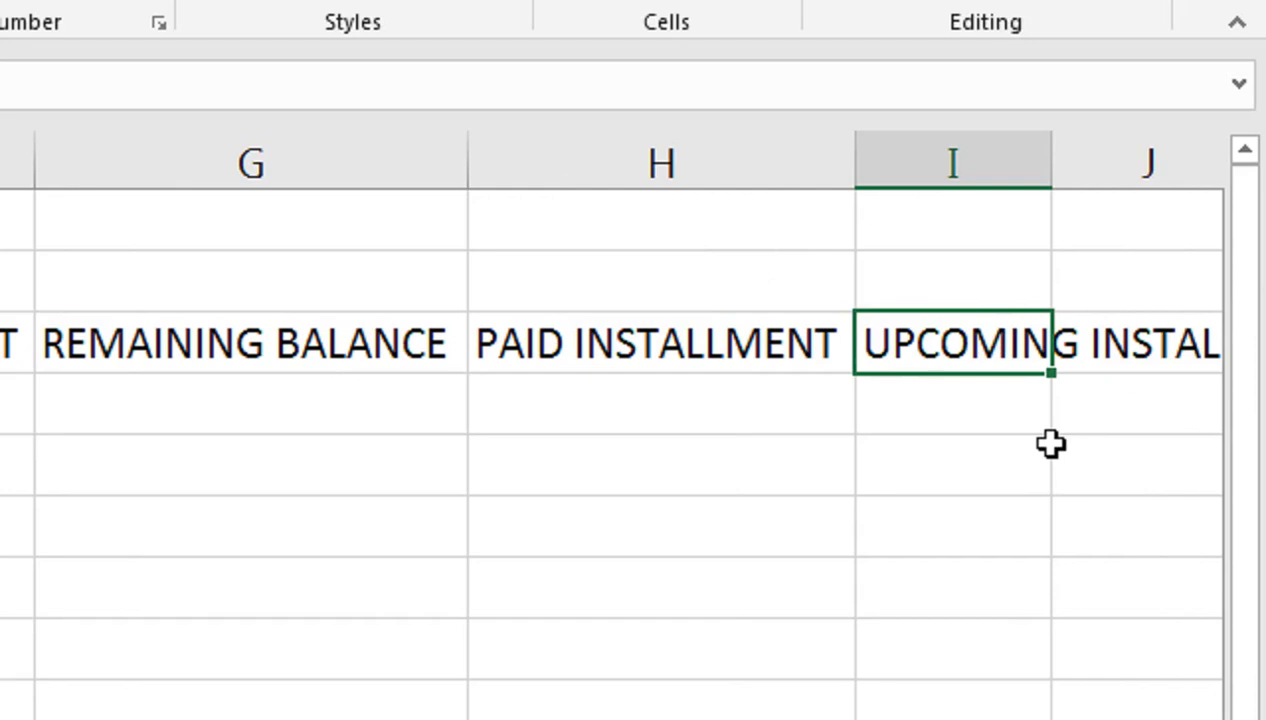
{"action": "key", "text": "alt+h"}
{"action": "key", "text": "o"}
{"action": "key", "text": "i"}
Correct the spelling of the header in cell I3 to UPCOMING INSTALLMENT
{"action": "key", "text": "Right"}
{"action": "key", "text": "Right"}
{"action": "key", "text": "Left"}
{"action": "key", "text": "Left"}
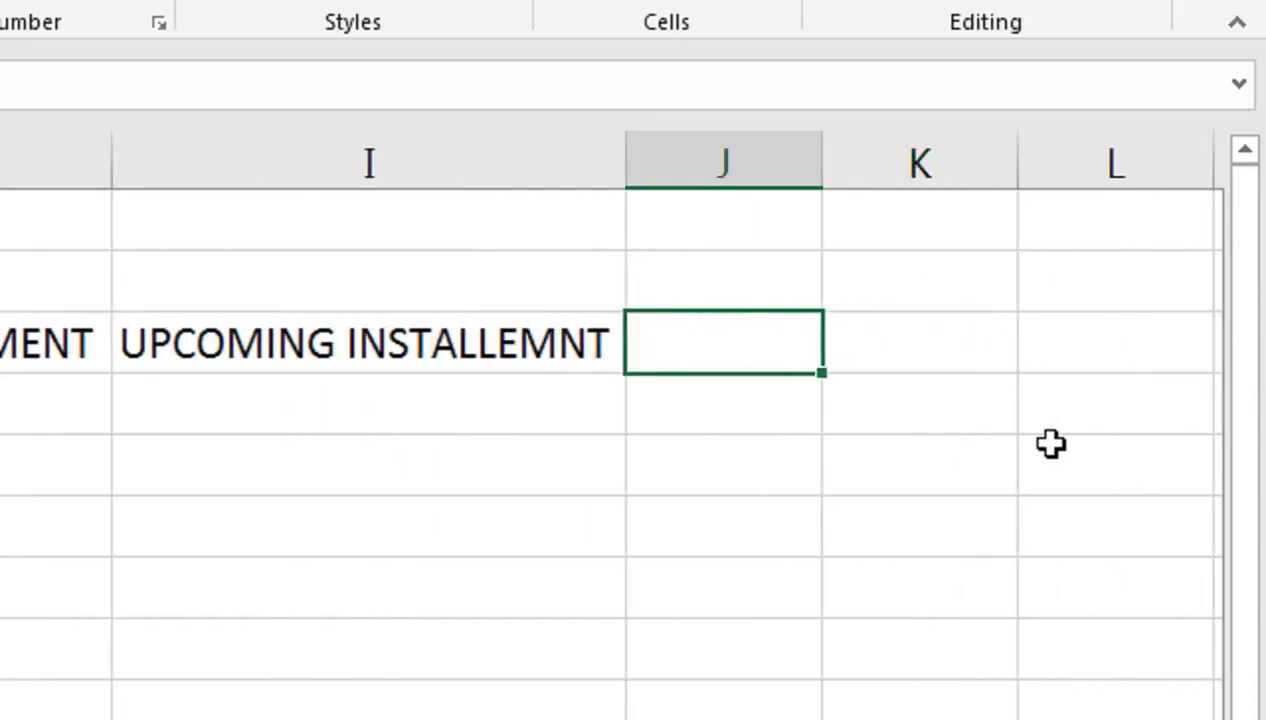
{"action": "key", "text": "F2"}
{"action": "key", "text": "Left"}
{"action": "key", "text": "Left"}
{"action": "key", "text": "Left"}
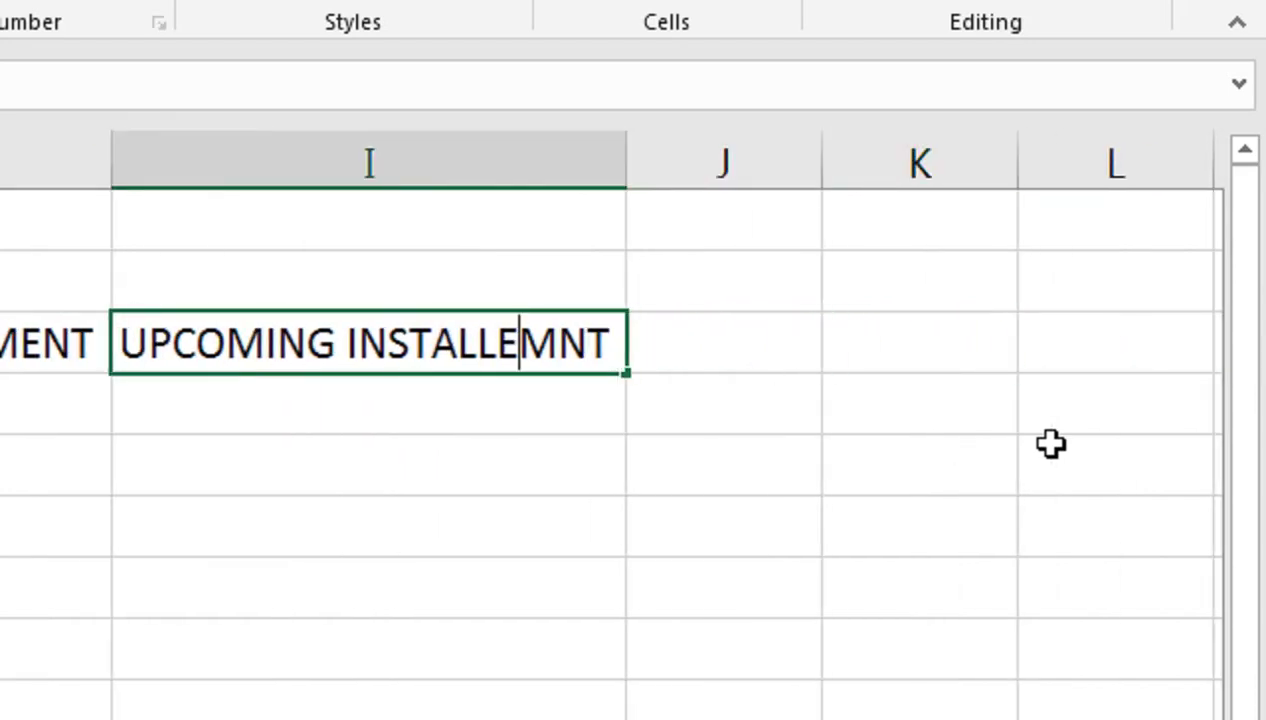
{"action": "key", "text": "BackSpace"}
{"action": "key", "text": "Right"}
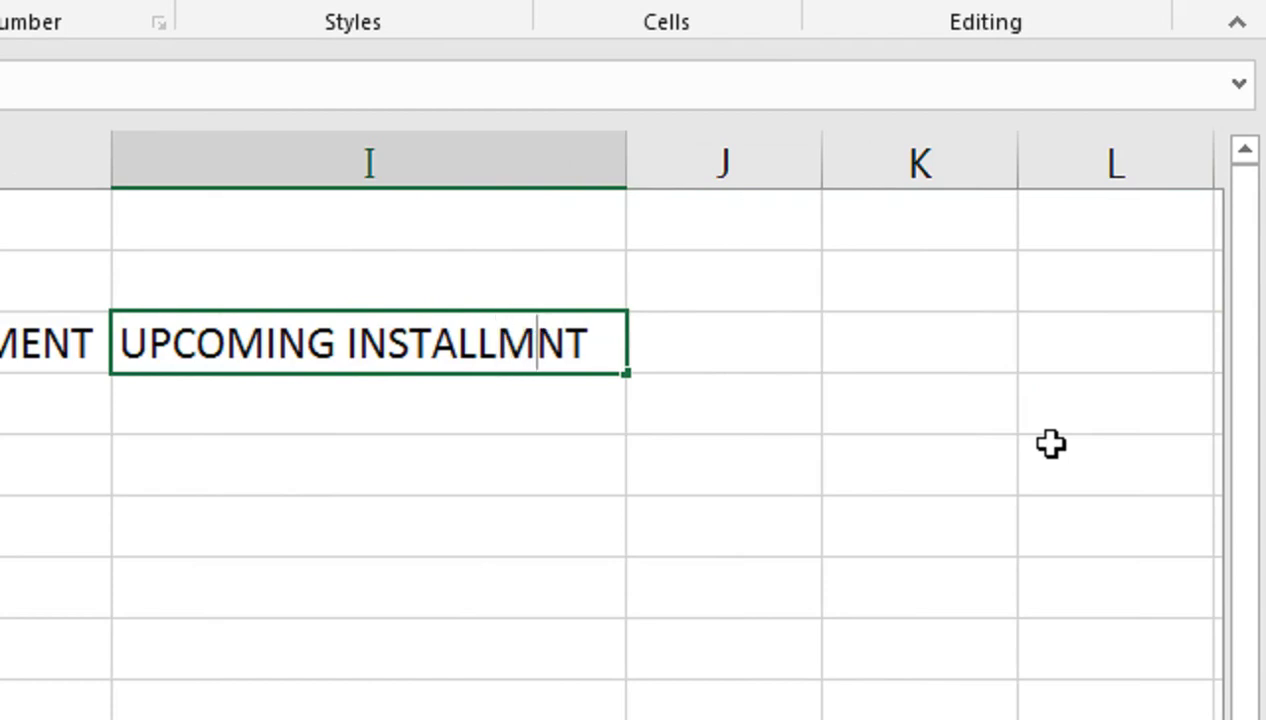
{"action": "type", "text": "E"}
{"action": "key", "text": "Return"}
Enter the header TOTAL REMAINING in cell J3 and autofit the width of column J
{"action": "key", "text": "Up"}
{"action": "key", "text": "Right"}
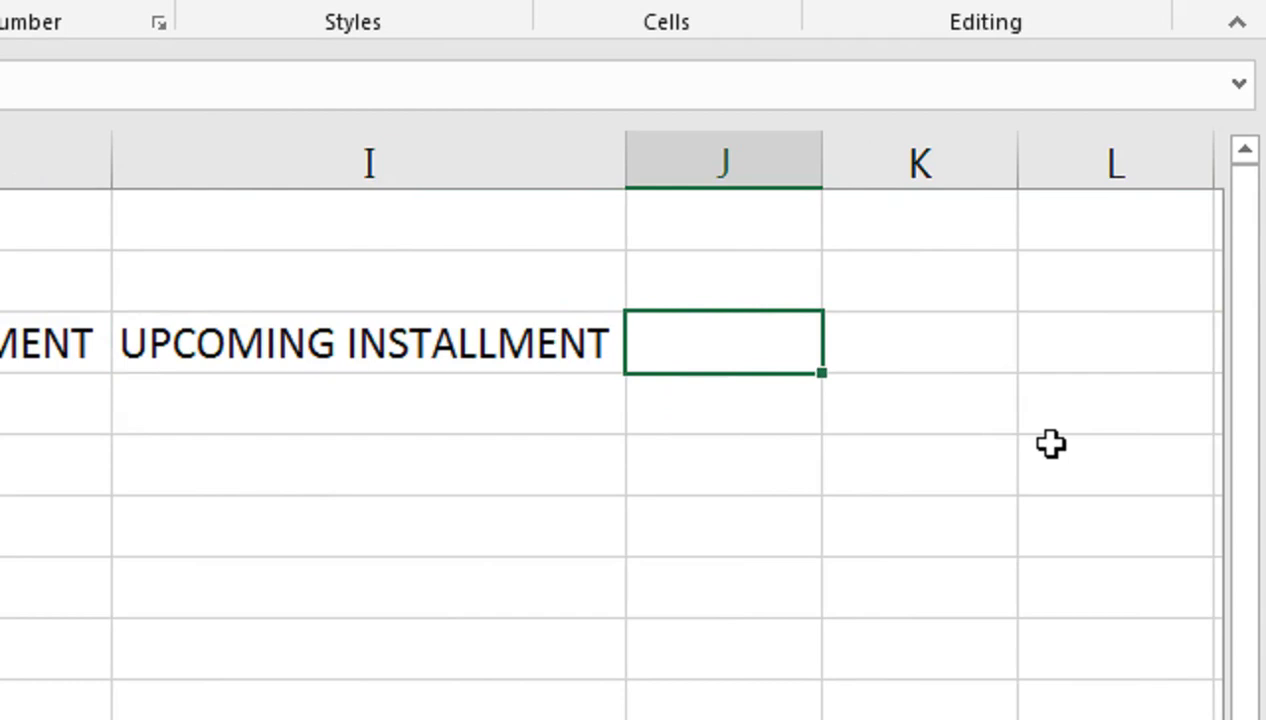
{"action": "type", "text": "TOTAL "}
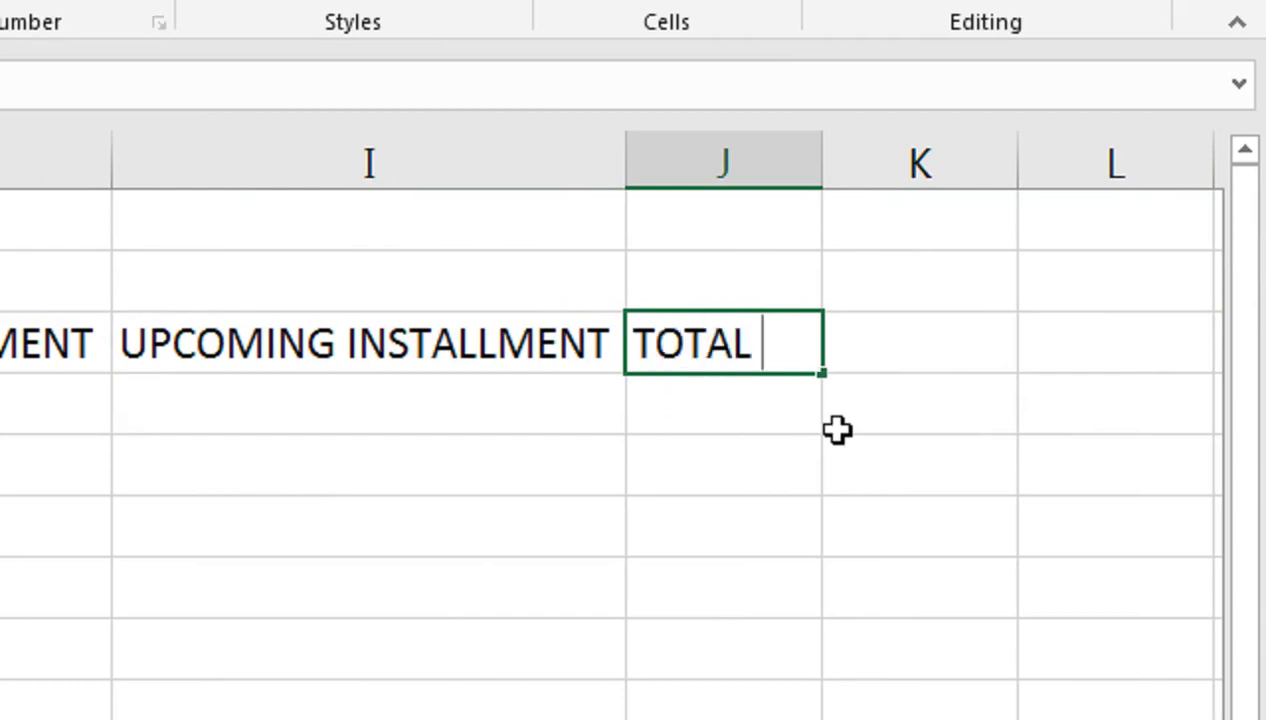
{"action": "type", "text": "REM"}
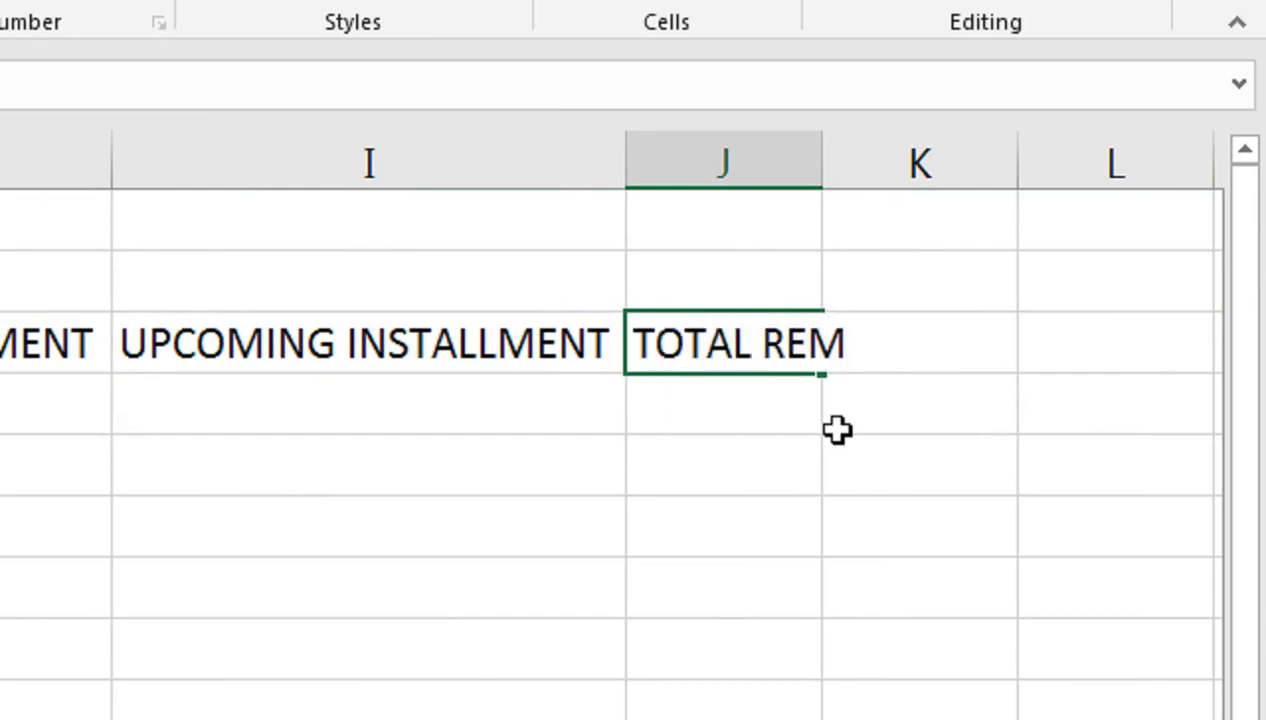
{"action": "type", "text": "AINING"}
{"action": "key", "text": "ctrl+Return"}
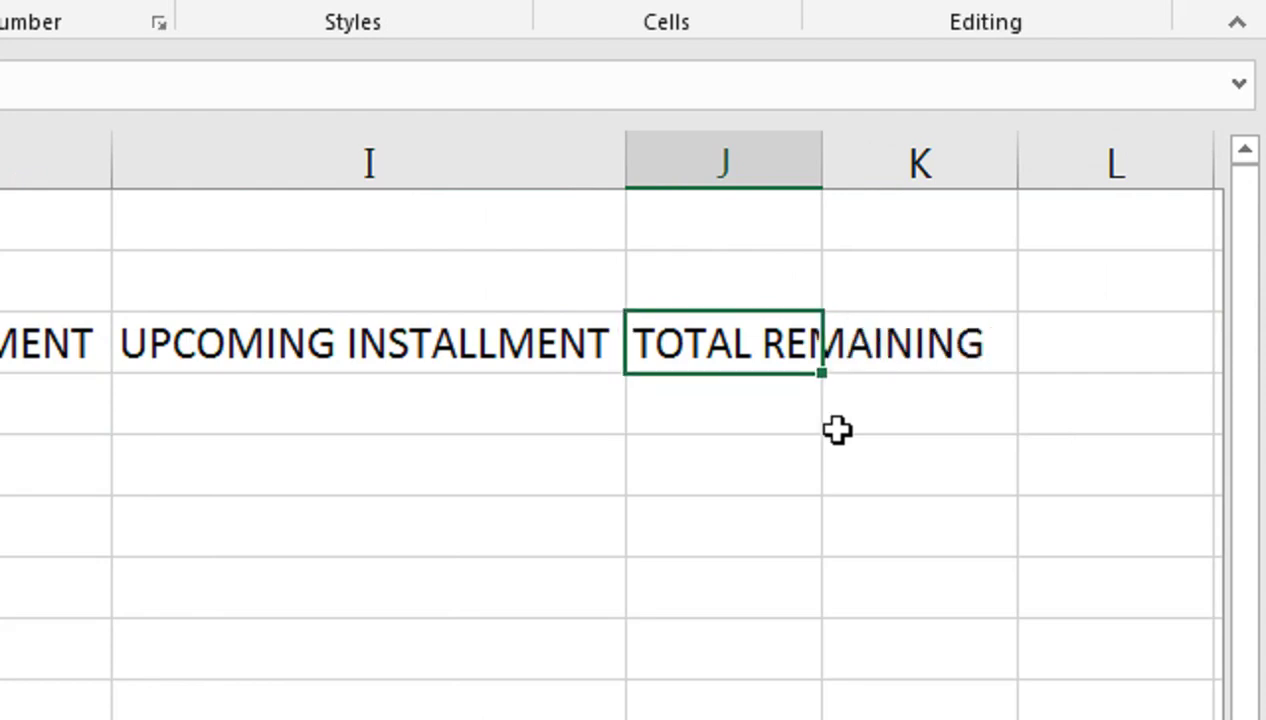
{"action": "key", "text": "alt+h"}
{"action": "key", "text": "o"}
{"action": "key", "text": "i"}
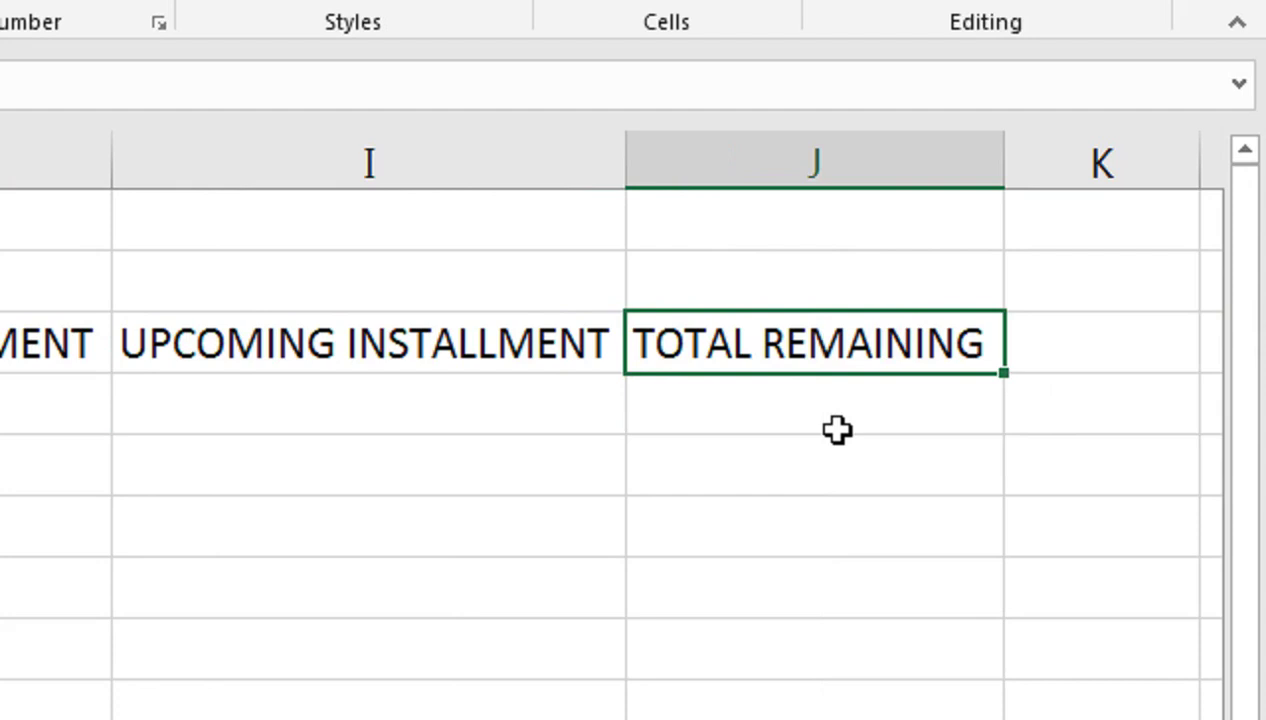
Move the five headers in F3:J3 to A6:E6 and autofit the width of all columns
{"action": "key", "text": "Left"}
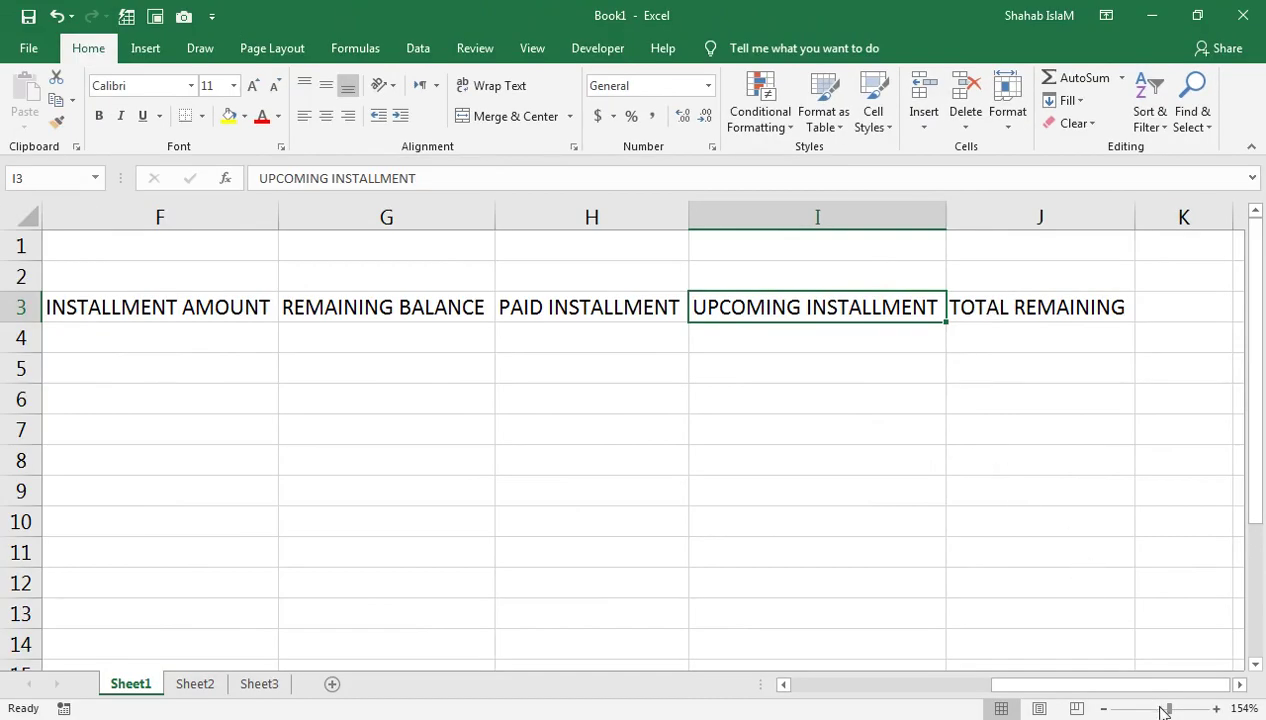
{"action": "left_click_drag", "start_coordinate": [1164, 709], "coordinate": [1157, 712]}
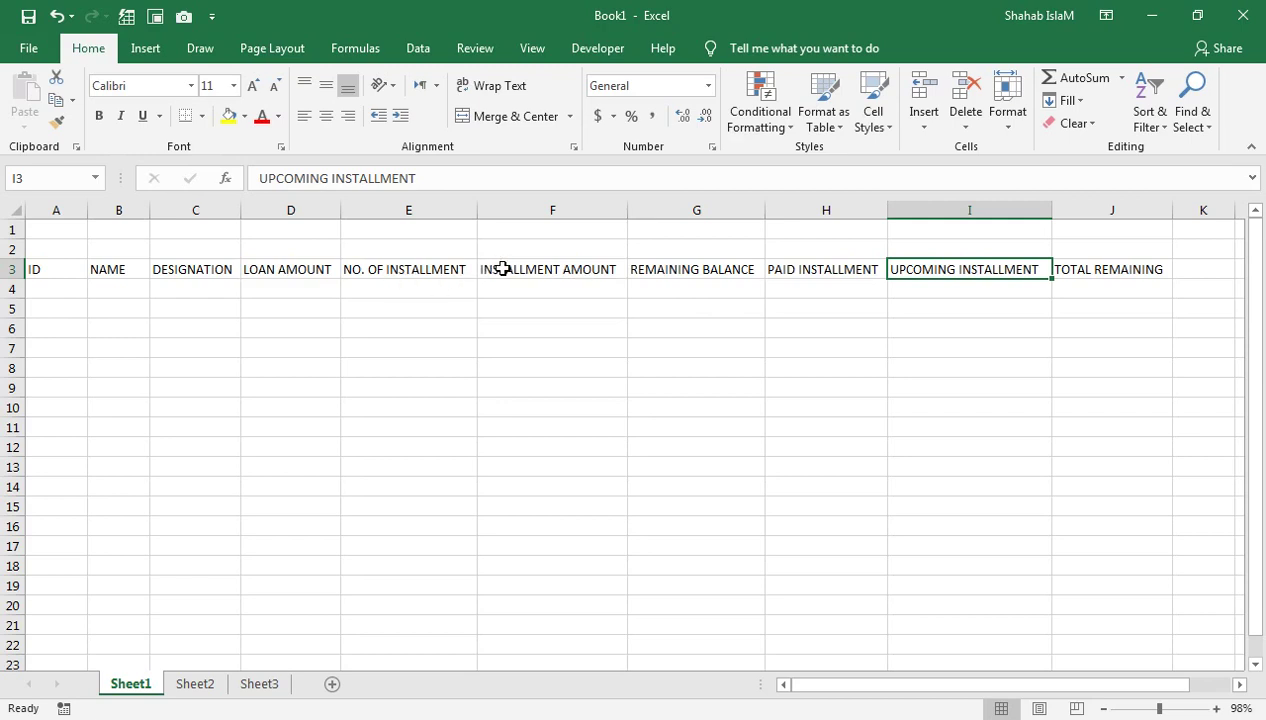
{"action": "left_click_drag", "start_coordinate": [503, 268], "coordinate": [1090, 273]}
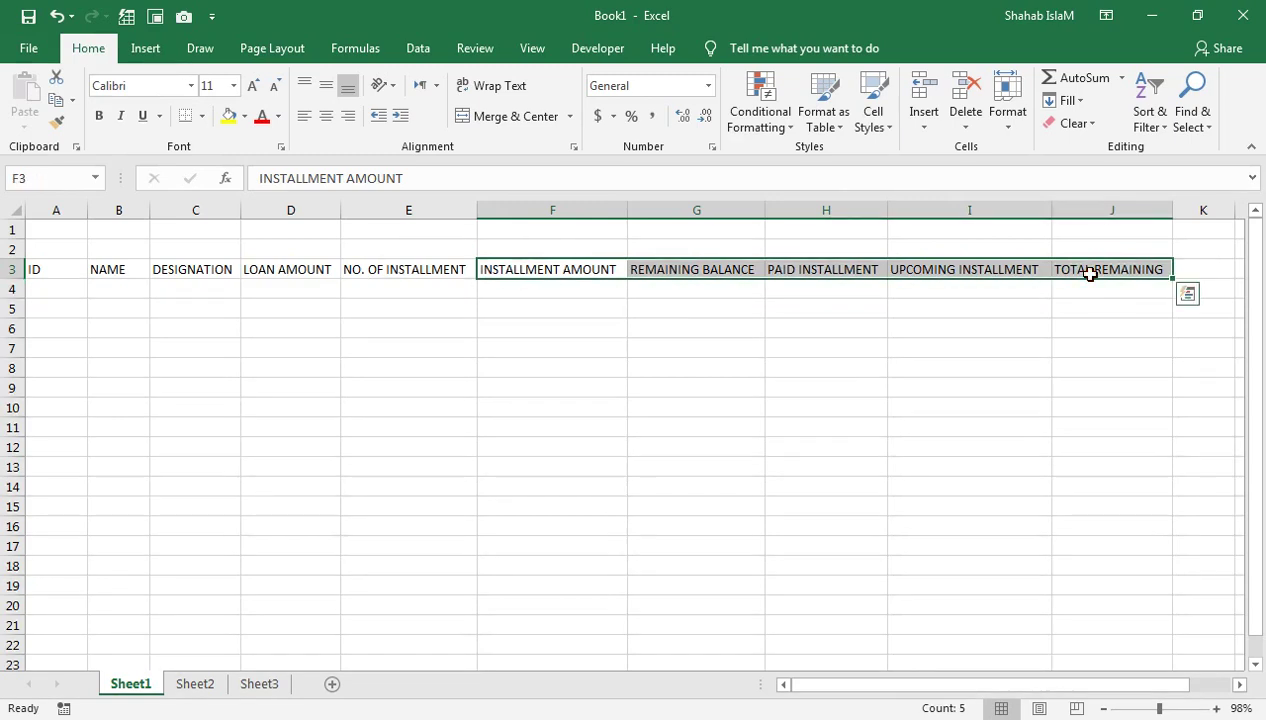
{"action": "key", "text": "ctrl+q"}
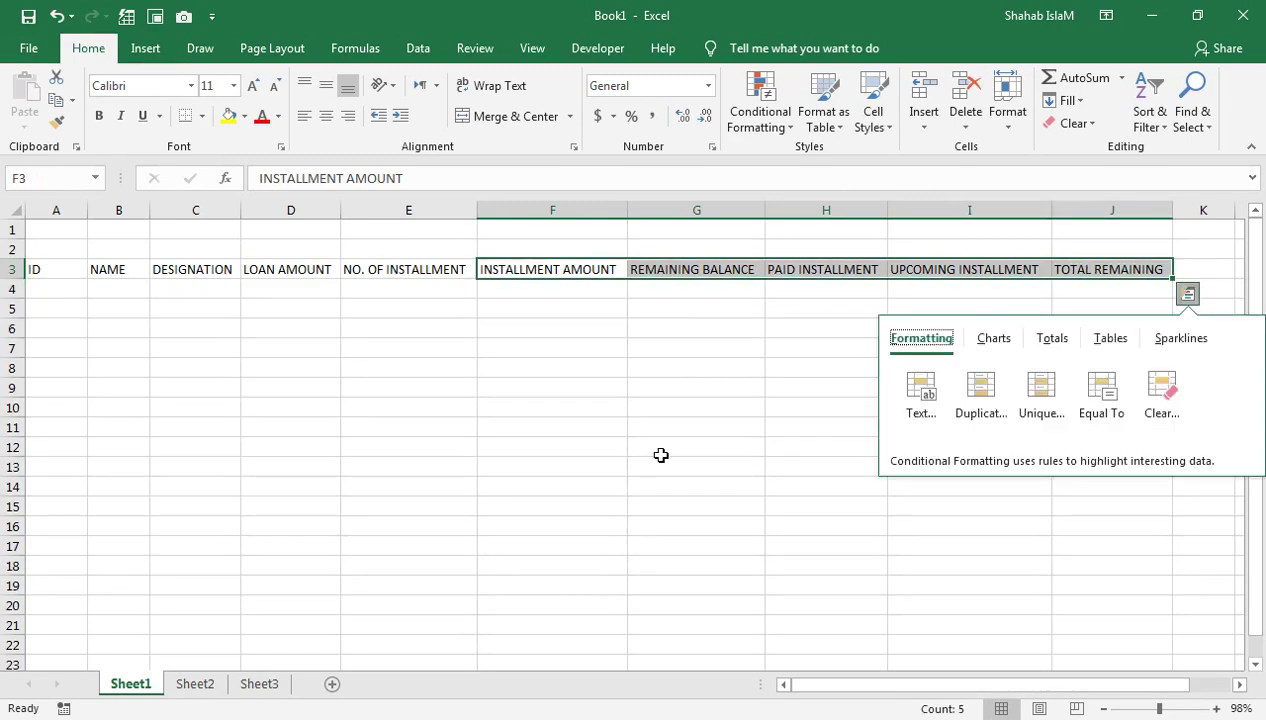
{"action": "left_click_drag", "start_coordinate": [548, 268], "coordinate": [1063, 271]}
{"action": "key", "text": "ctrl+c"}
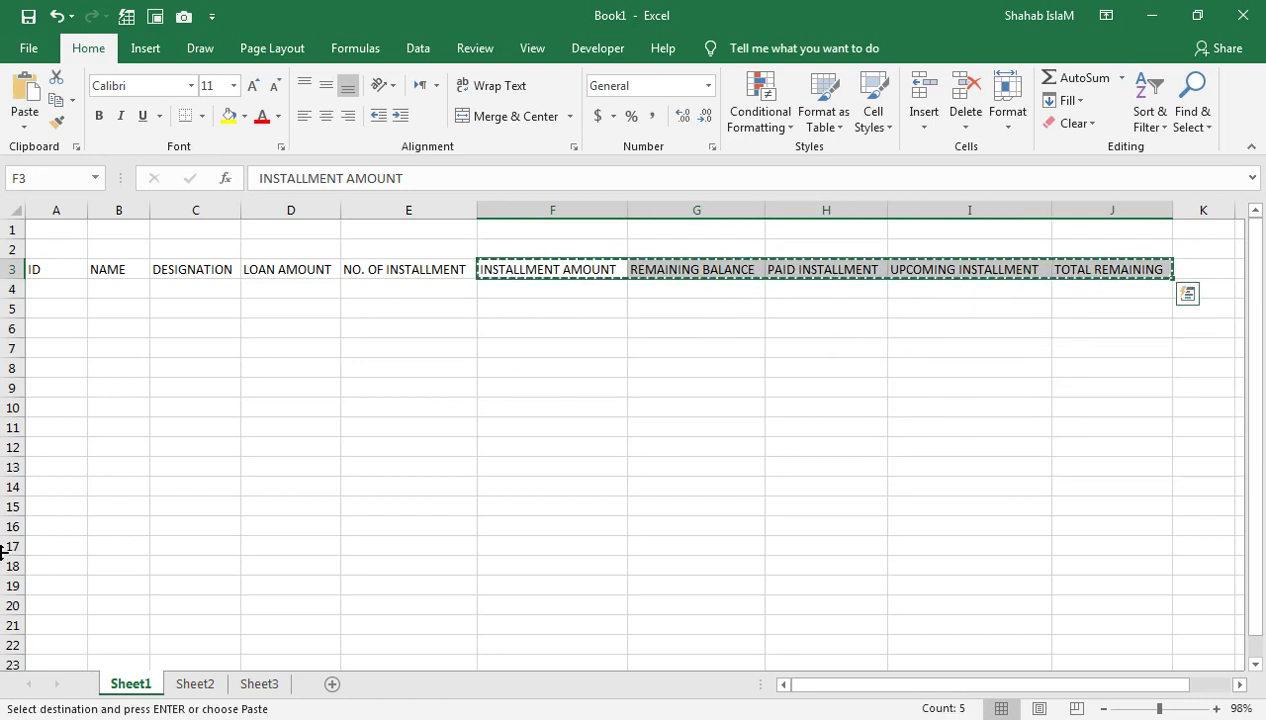
{"action": "left_click", "coordinate": [60, 330]}
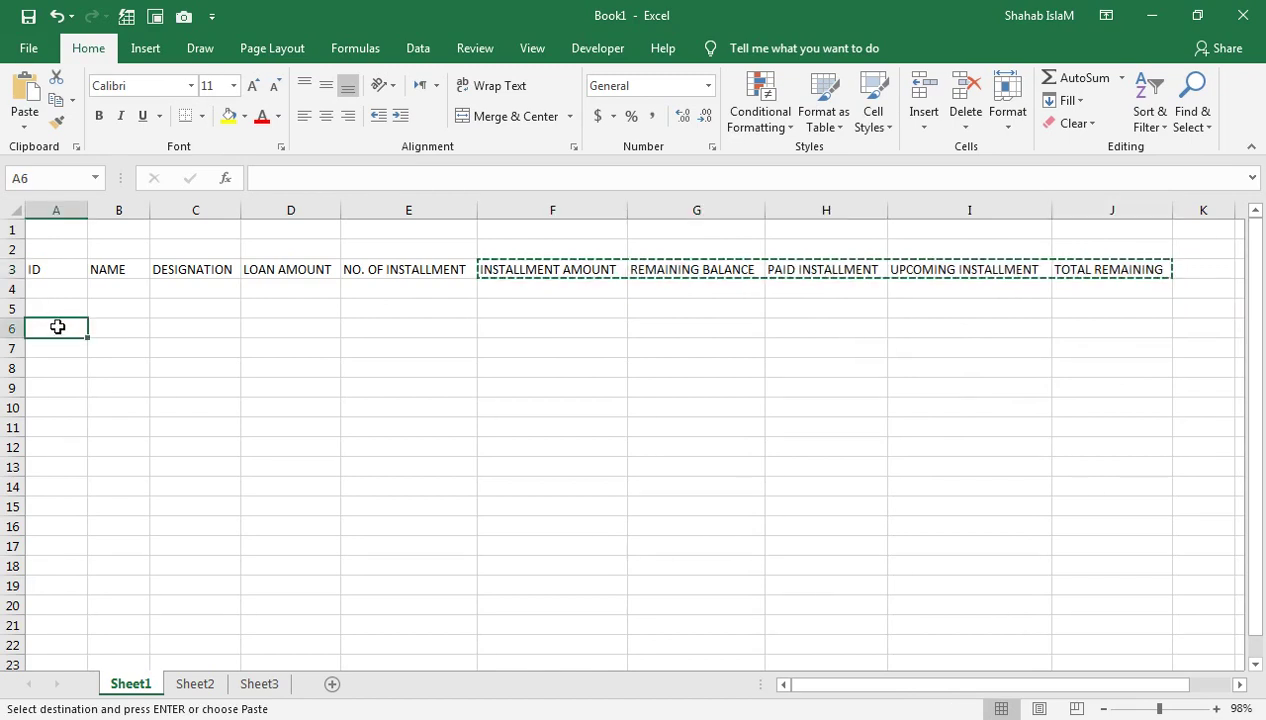
{"action": "key", "text": "Return"}
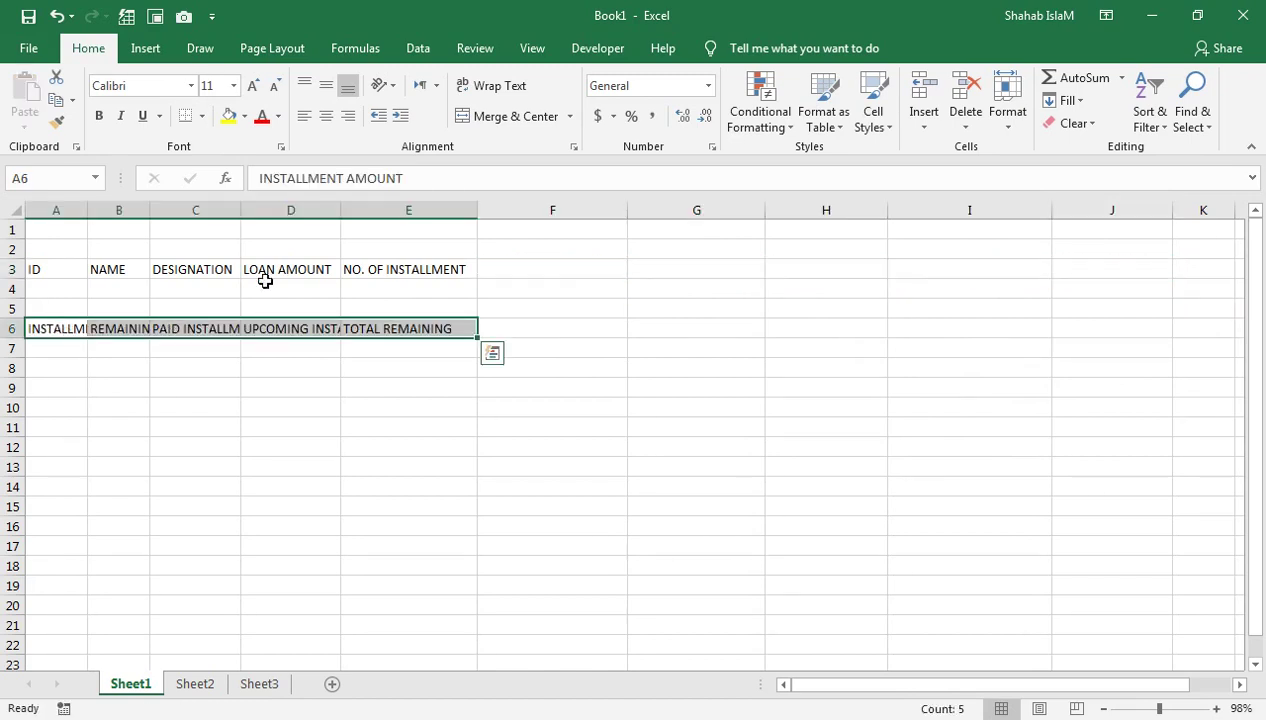
{"action": "key", "text": "ctrl+a"}
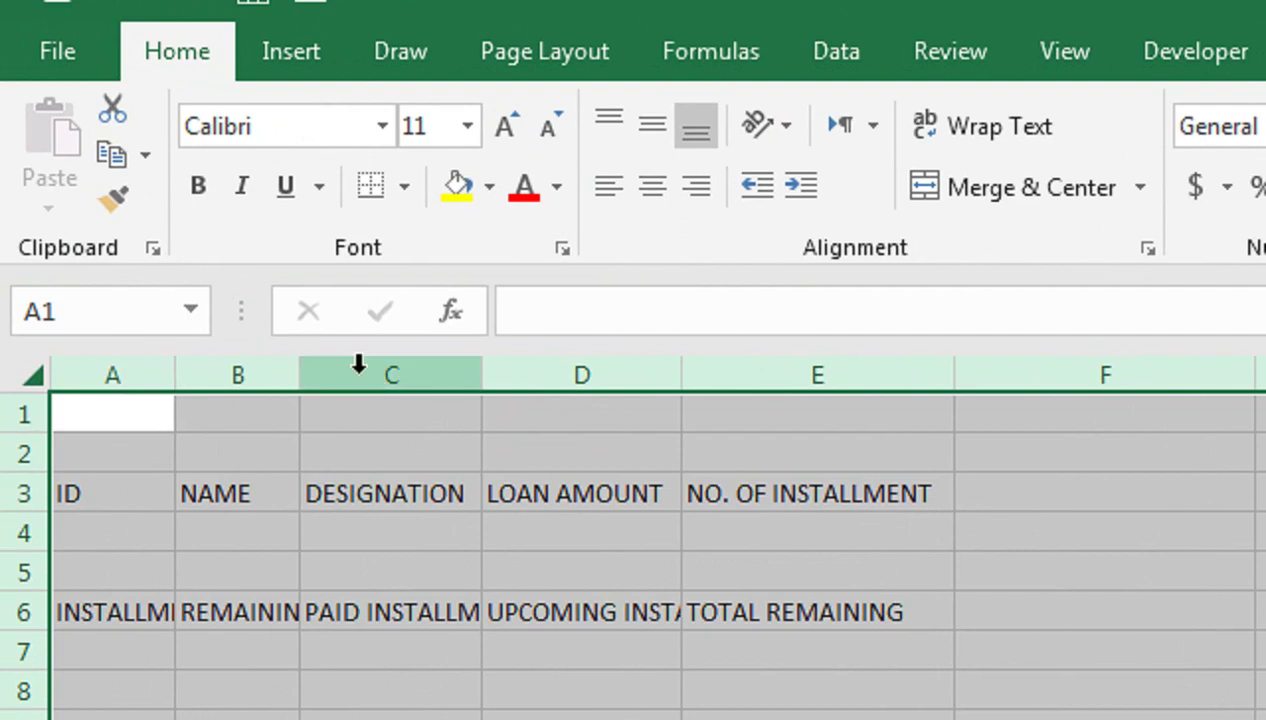
{"action": "double_click", "coordinate": [480, 362]}
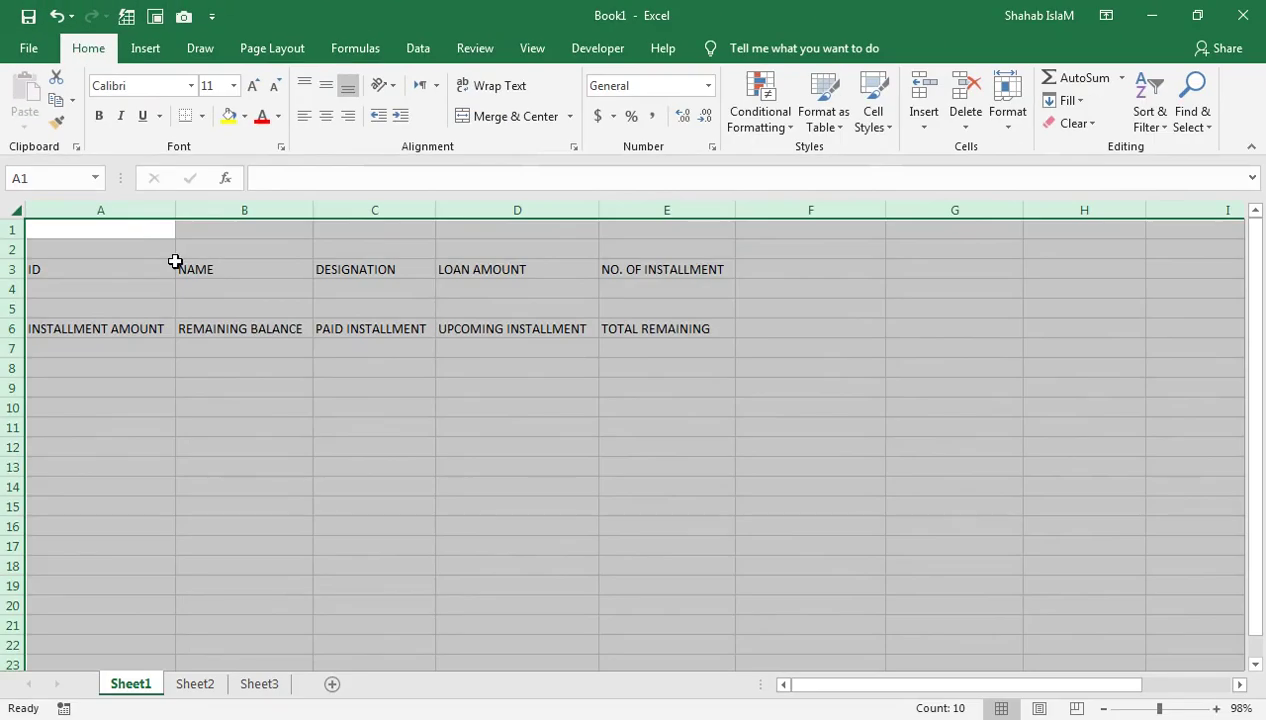
Increase the height of header row 3
{"action": "left_click_drag", "start_coordinate": [172, 263], "coordinate": [679, 268]}
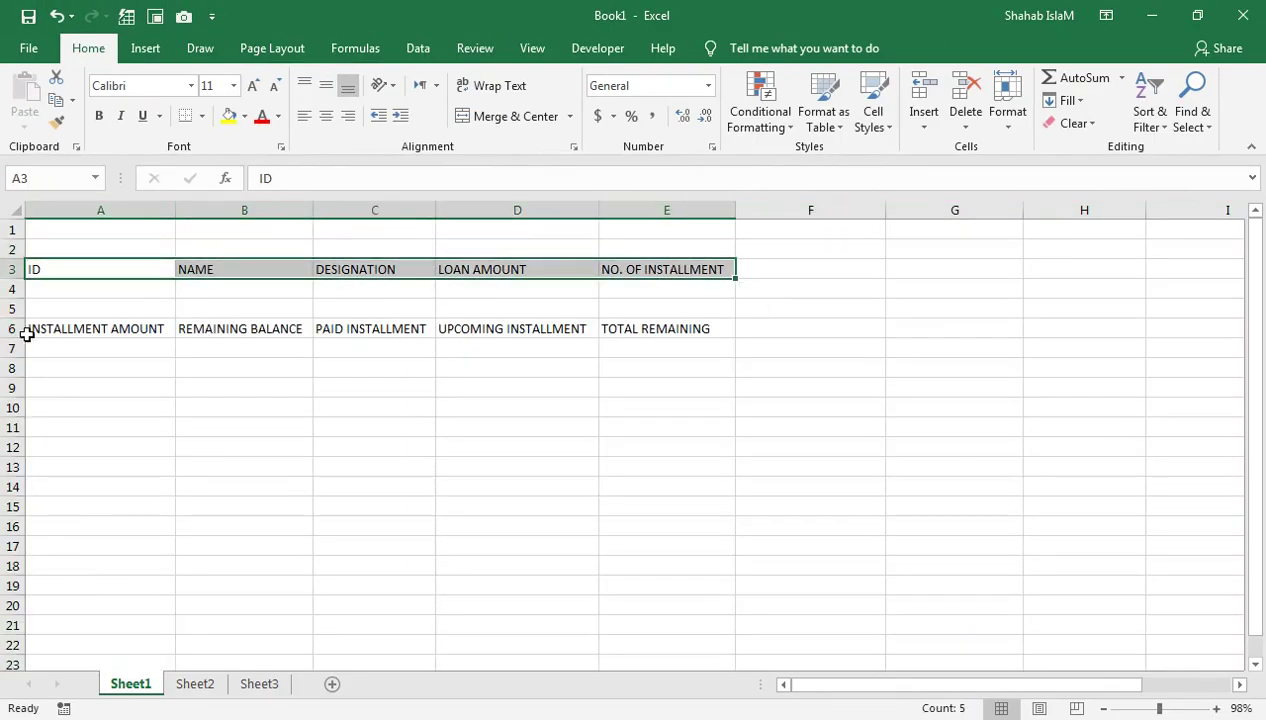
{"action": "left_click_drag", "start_coordinate": [55, 329], "coordinate": [613, 330]}
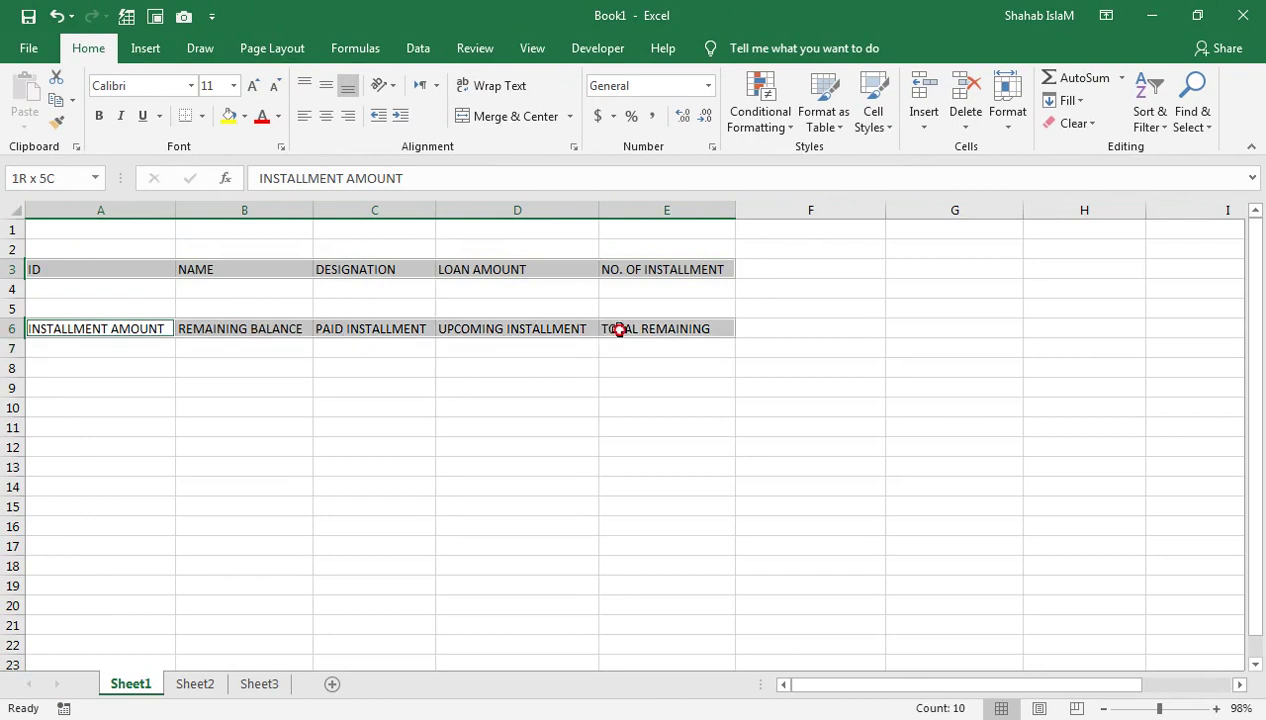
{"action": "left_click_drag", "start_coordinate": [12, 287], "coordinate": [12, 291]}
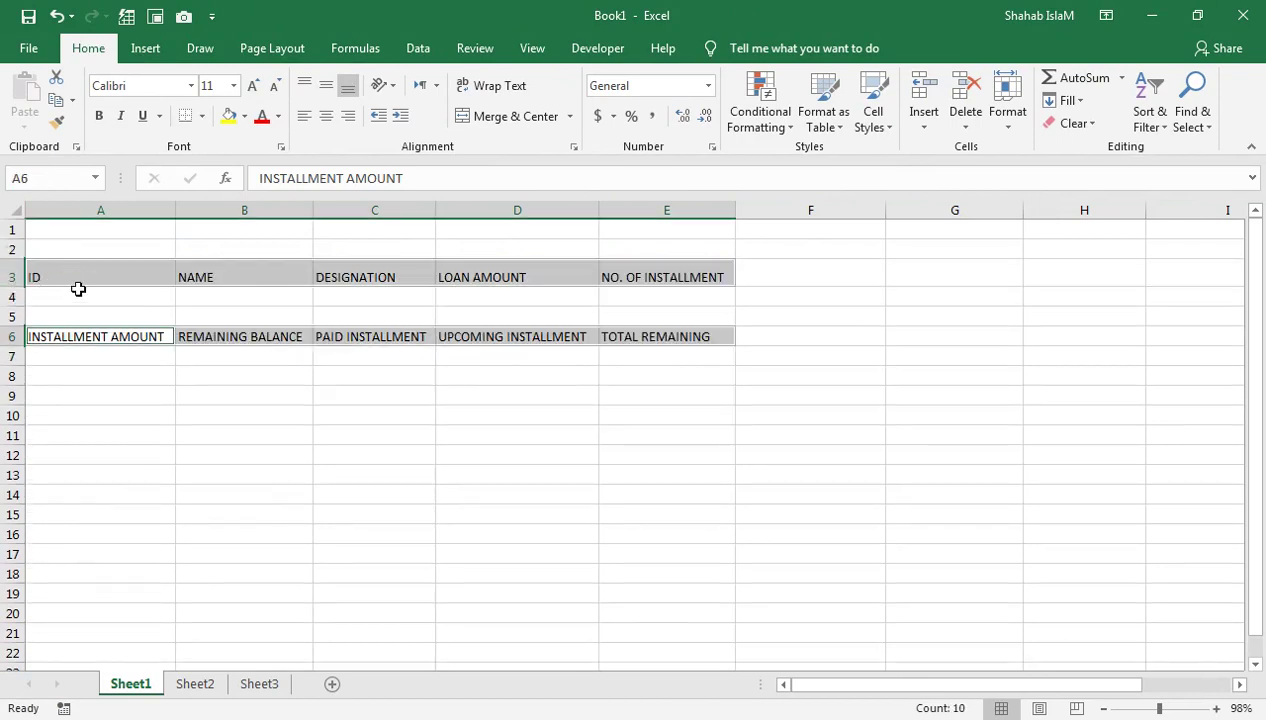
{"action": "mouse_move", "coordinate": [13, 297]}
{"action": "left_mouse_down"}
{"action": "mouse_move", "coordinate": [14, 356]}
{"action": "mouse_move", "coordinate": [8, 294]}
{"action": "left_mouse_up"}
{"action": "left_click", "coordinate": [8, 294]}
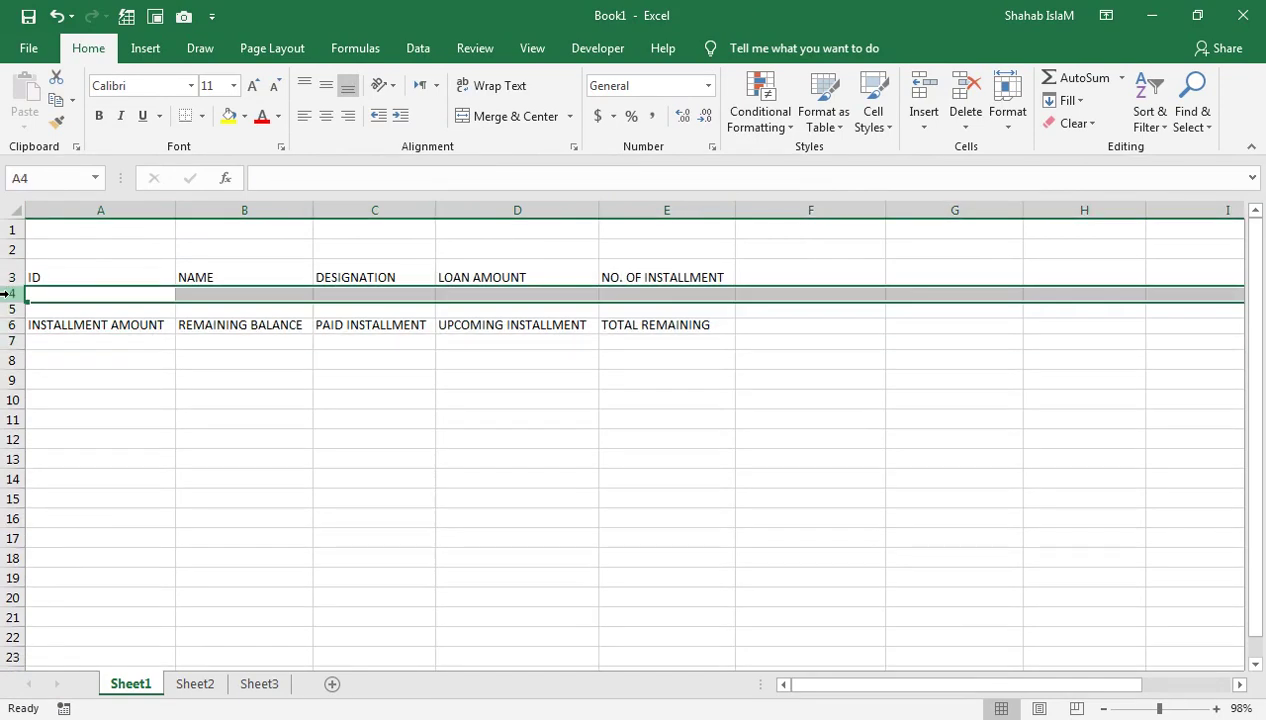
{"action": "key", "text": "ctrl+z"}
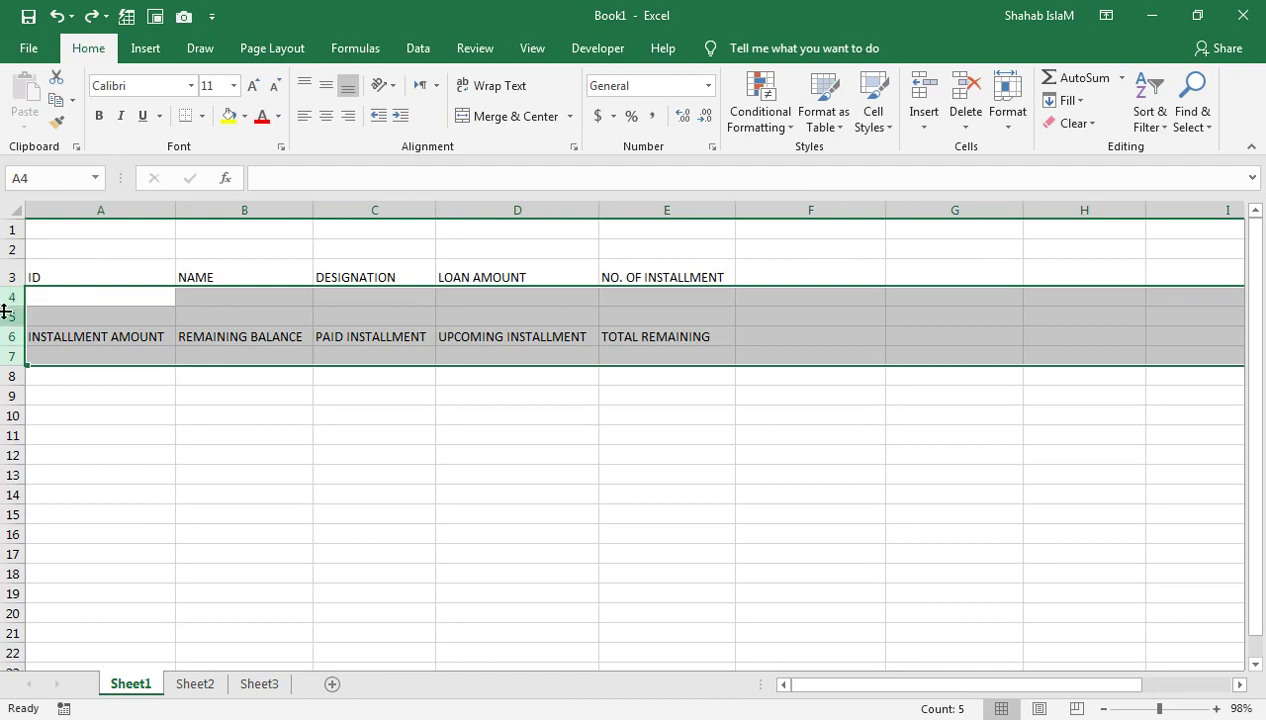
Increase the heights of rows 4 and 7 and of header row 6
{"action": "left_click", "coordinate": [11, 297]}
{"action": "left_click", "coordinate": [21, 356], "text": "ctrl"}
{"action": "left_click_drag", "start_coordinate": [20, 366], "coordinate": [15, 379]}
{"action": "left_click_drag", "start_coordinate": [91, 278], "coordinate": [670, 280]}
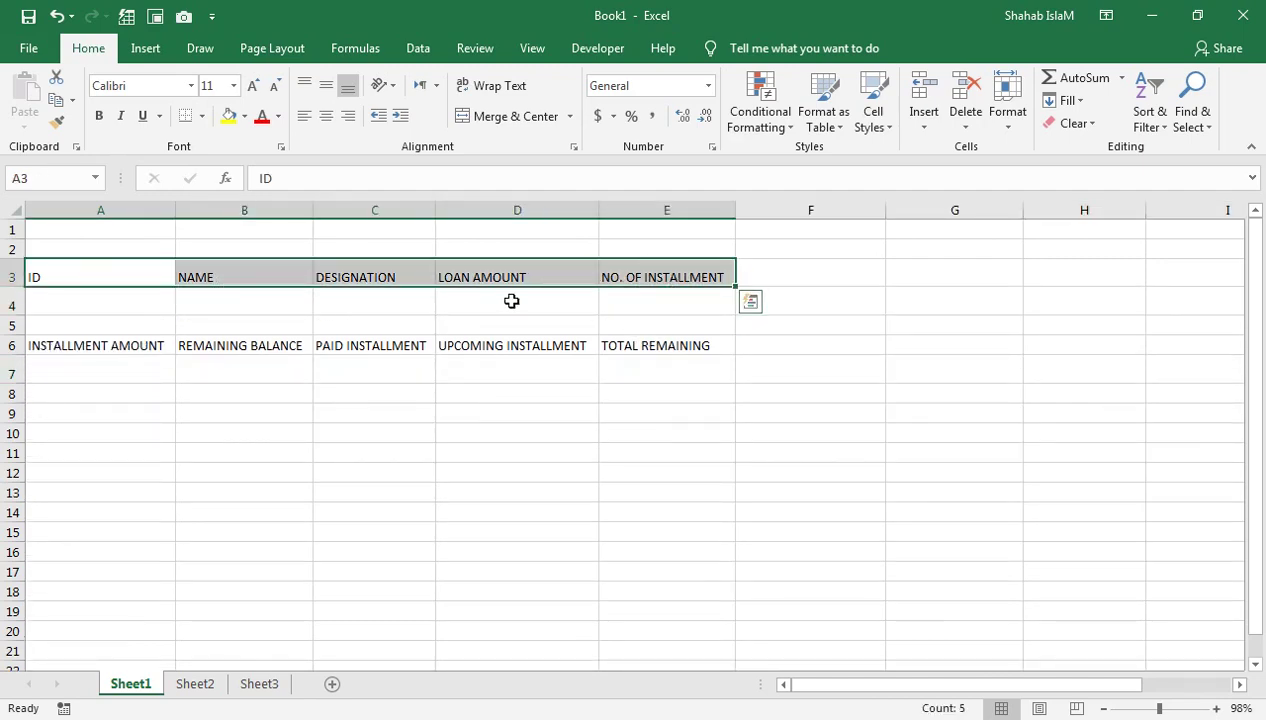
{"action": "key", "text": "ctrl+q"}
{"action": "left_click", "coordinate": [54, 277]}
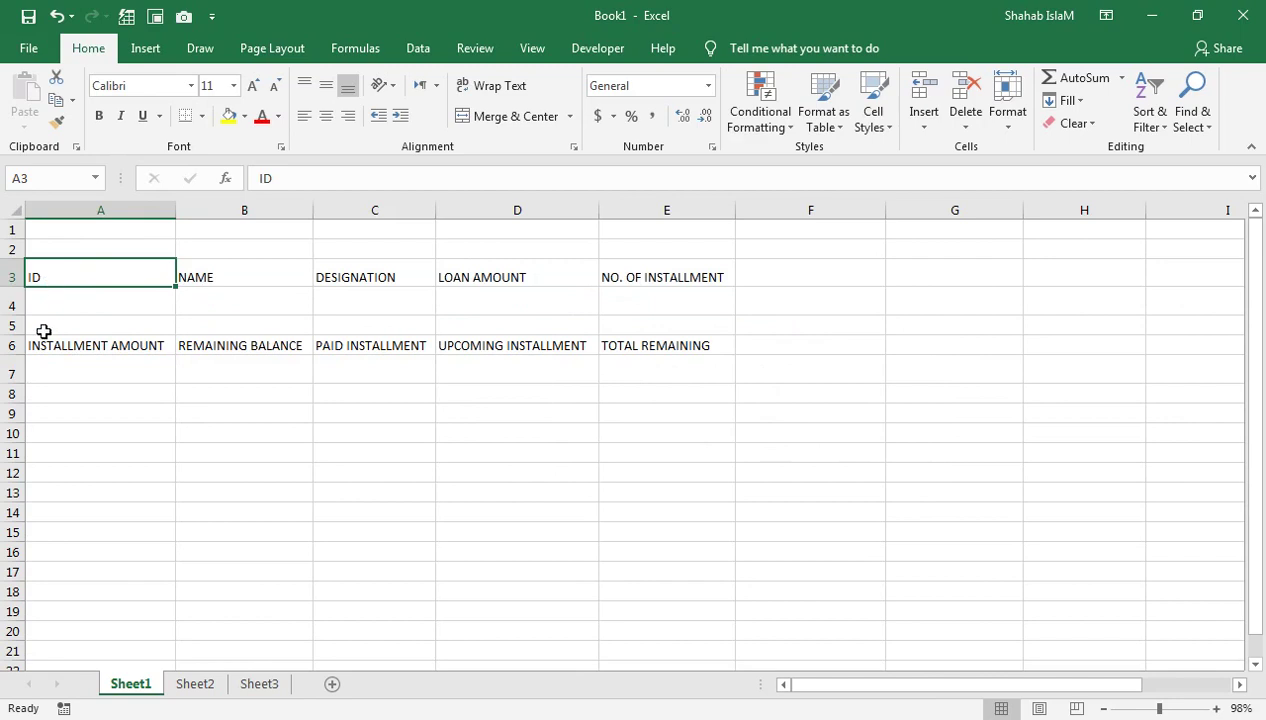
{"action": "left_click_drag", "start_coordinate": [18, 363], "coordinate": [20, 375]}
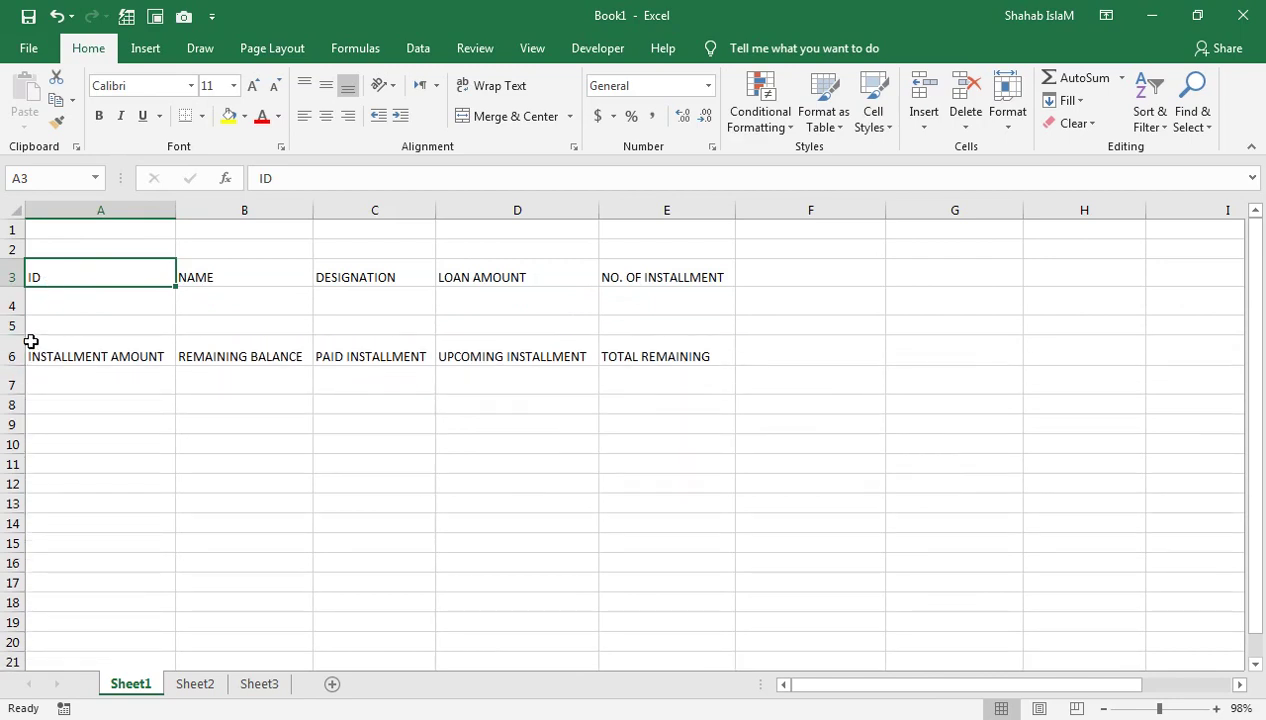
Center the headers in A3:E3 and A6:E6 horizontally and align them to the middle vertically
{"action": "left_click_drag", "start_coordinate": [187, 274], "coordinate": [645, 272]}
{"action": "left_click_drag", "start_coordinate": [605, 360], "coordinate": [125, 352]}
{"action": "left_click", "coordinate": [326, 116]}
{"action": "left_click", "coordinate": [328, 88]}
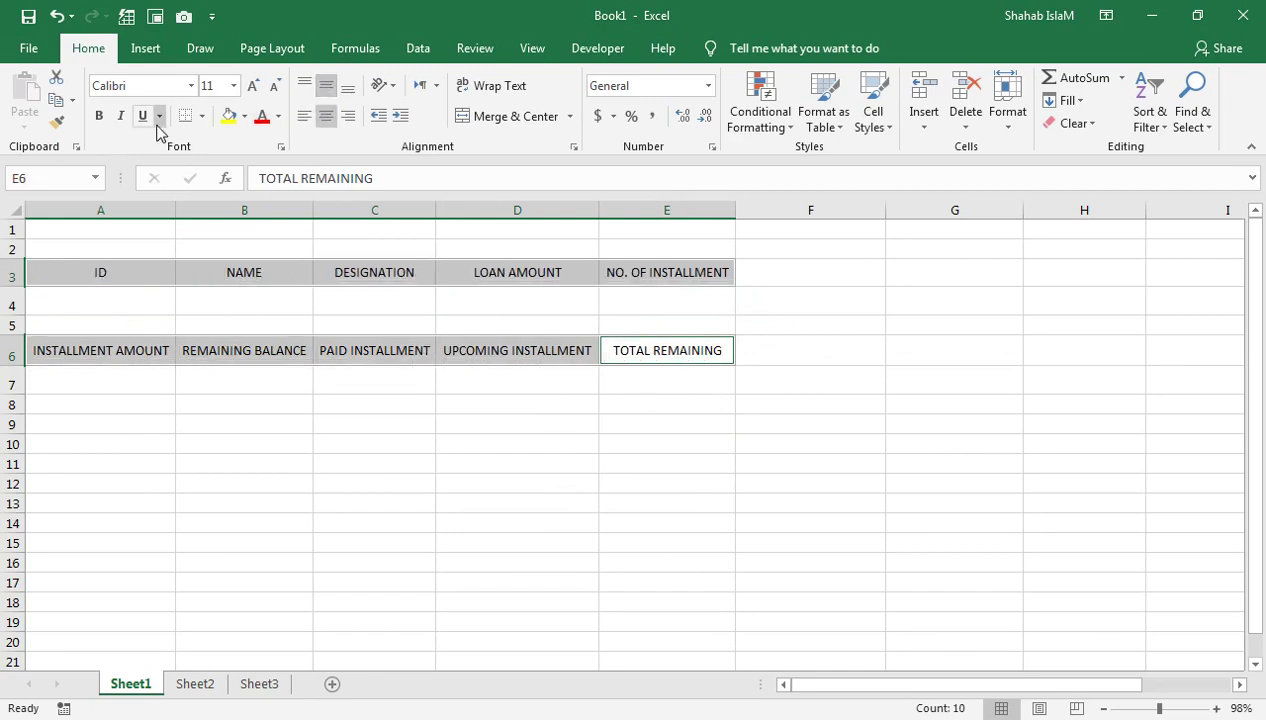
Make the headers in rows 3 and 6 bold at font size 12 and autofit all column widths
{"action": "left_click", "coordinate": [99, 116]}
{"action": "left_click", "coordinate": [253, 88]}
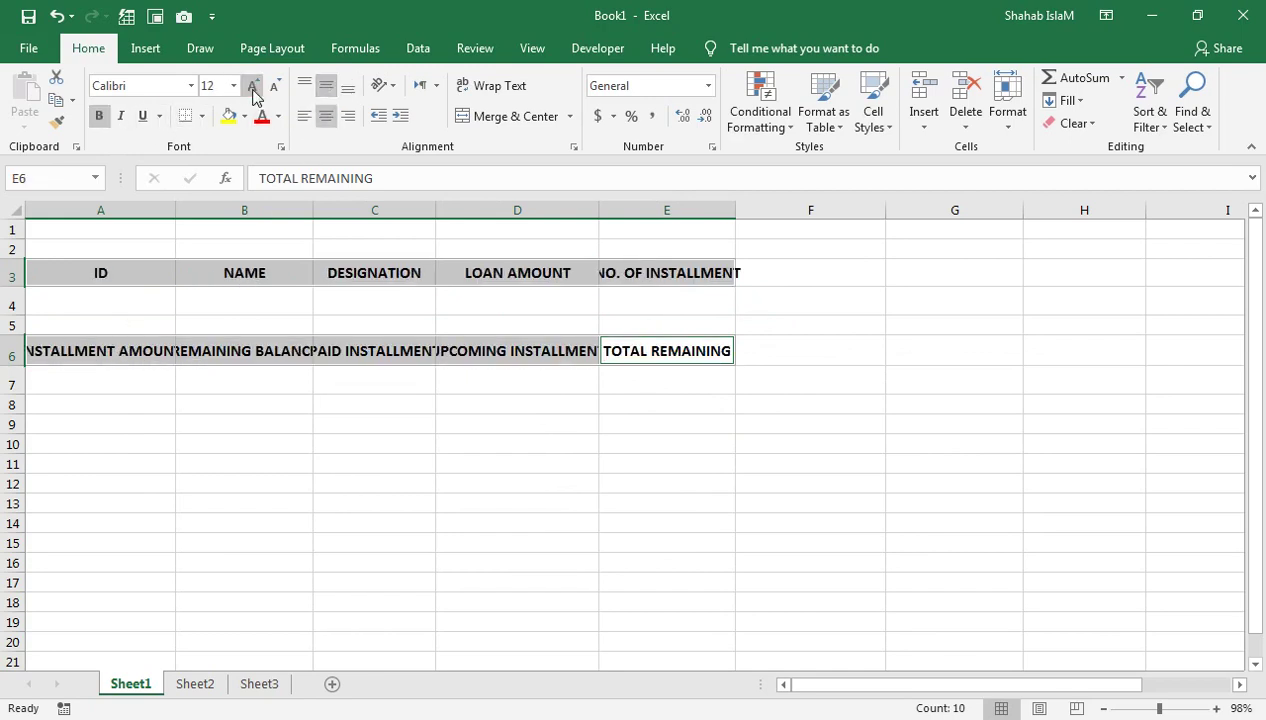
{"action": "left_click", "coordinate": [14, 211]}
{"action": "double_click", "coordinate": [179, 211]}
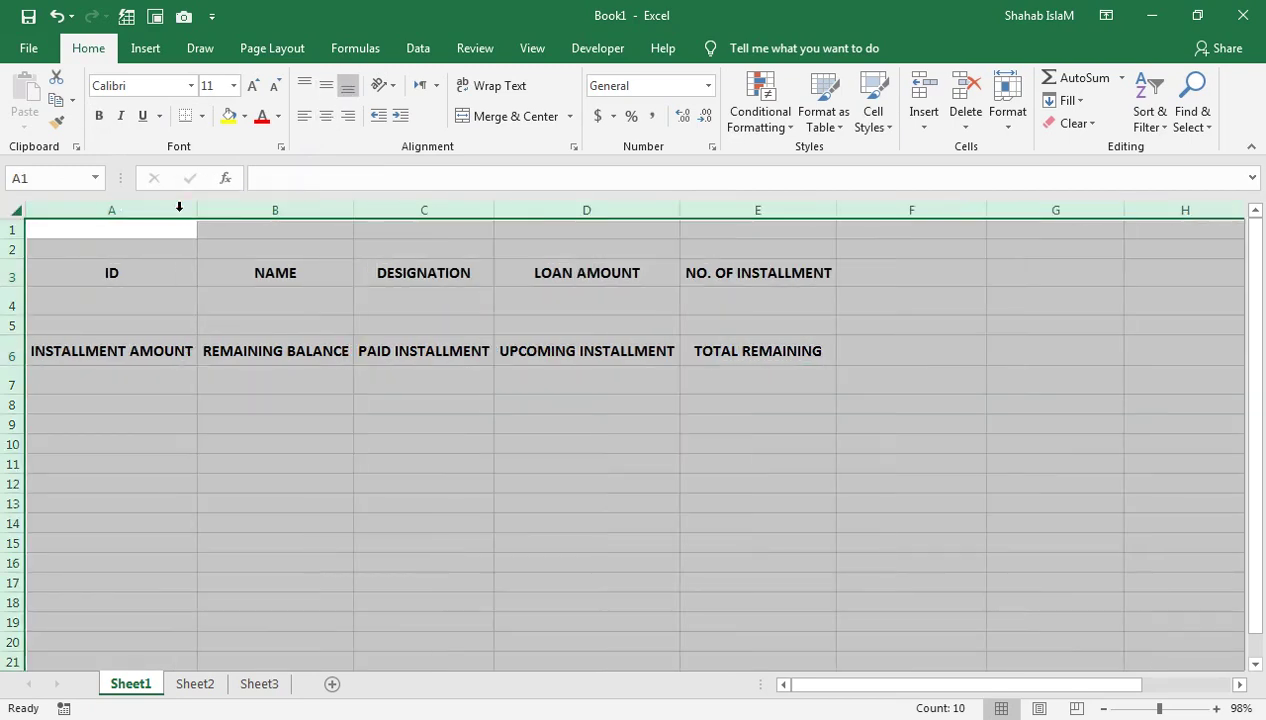
Fill the header cells A3:E3 and A6:E6 with yellow
{"action": "left_click", "coordinate": [424, 274]}
{"action": "left_click_drag", "start_coordinate": [113, 274], "coordinate": [760, 272]}
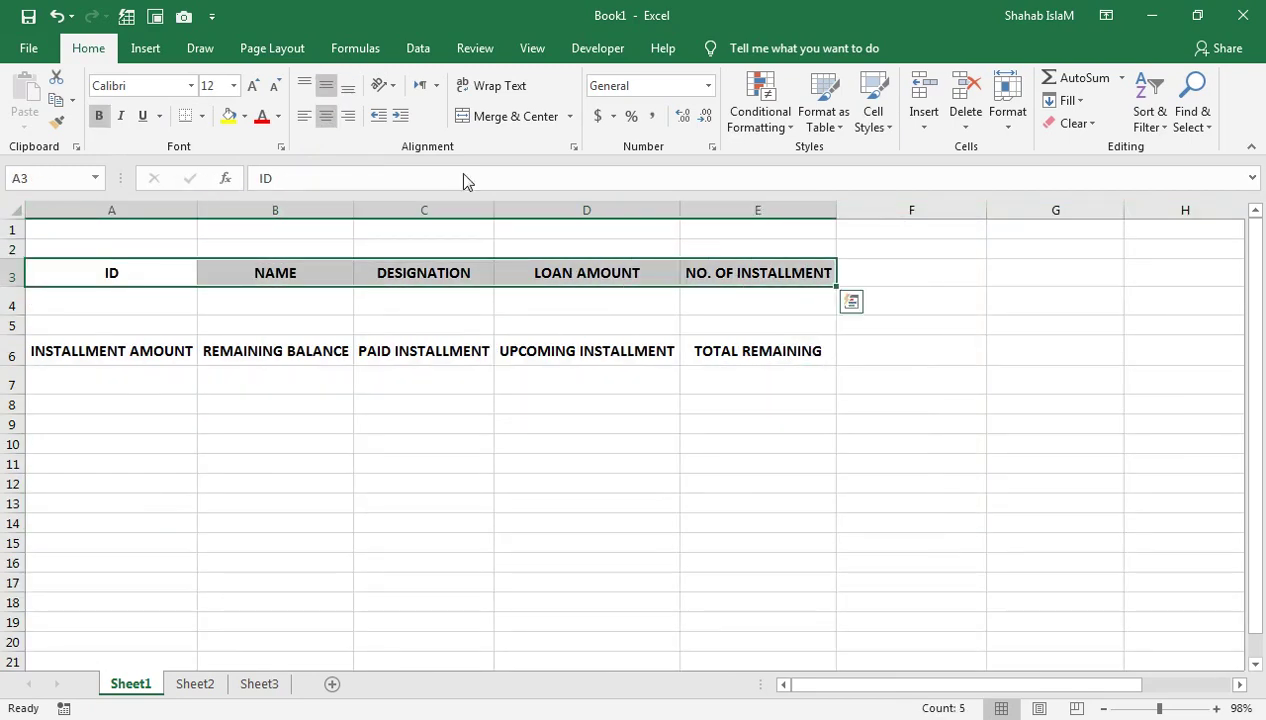
{"action": "left_click", "coordinate": [244, 116]}
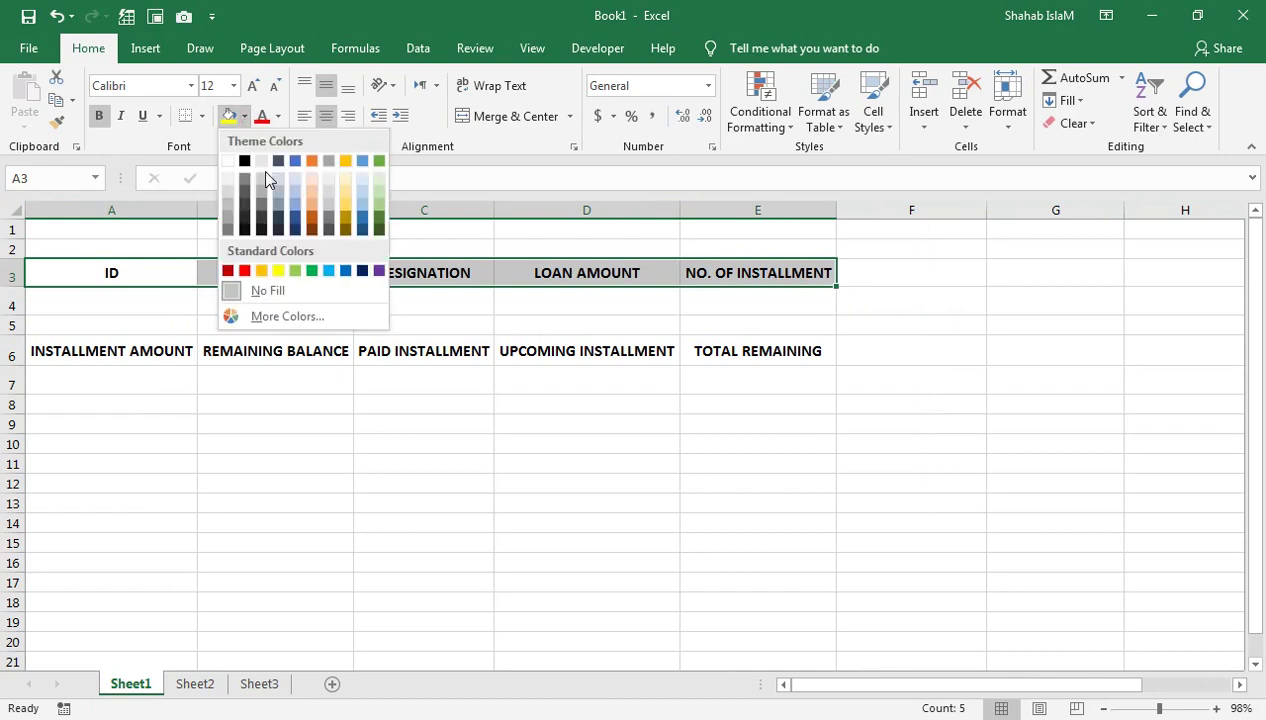
{"action": "left_click", "coordinate": [279, 272]}
{"action": "left_click_drag", "start_coordinate": [170, 350], "coordinate": [745, 347]}
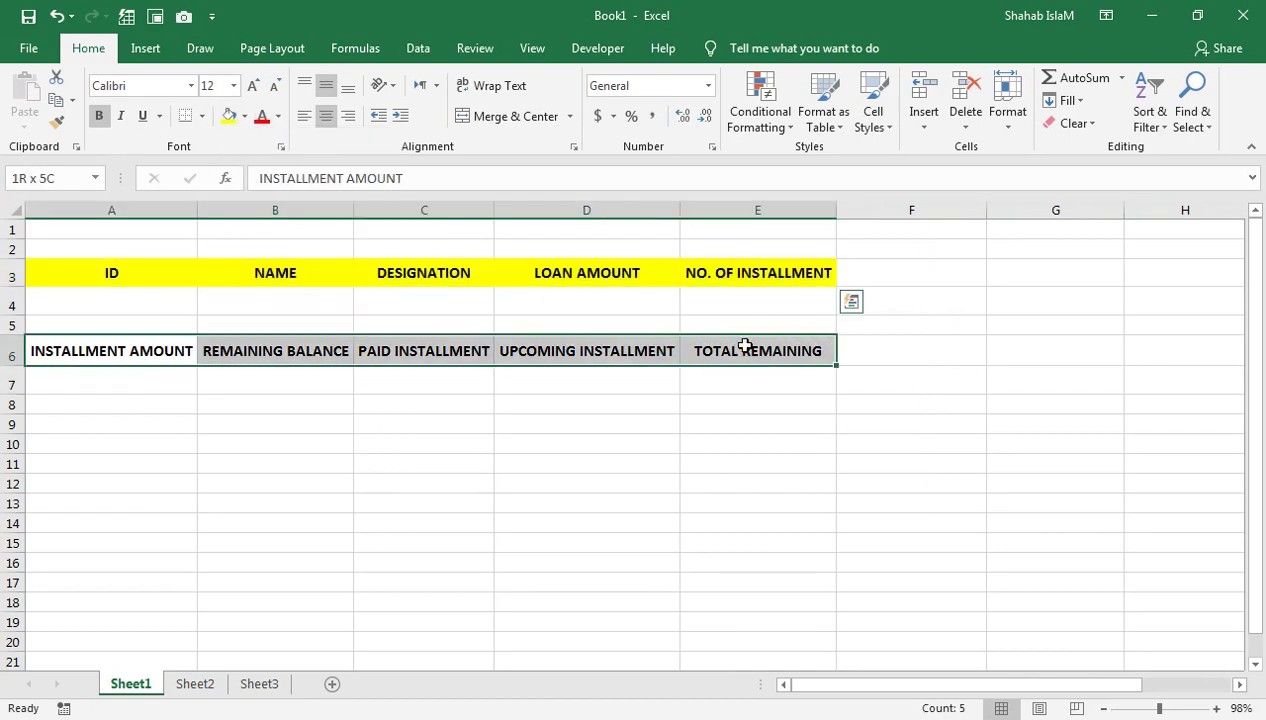
{"action": "left_click", "coordinate": [229, 116]}
{"action": "left_click", "coordinate": [231, 390]}
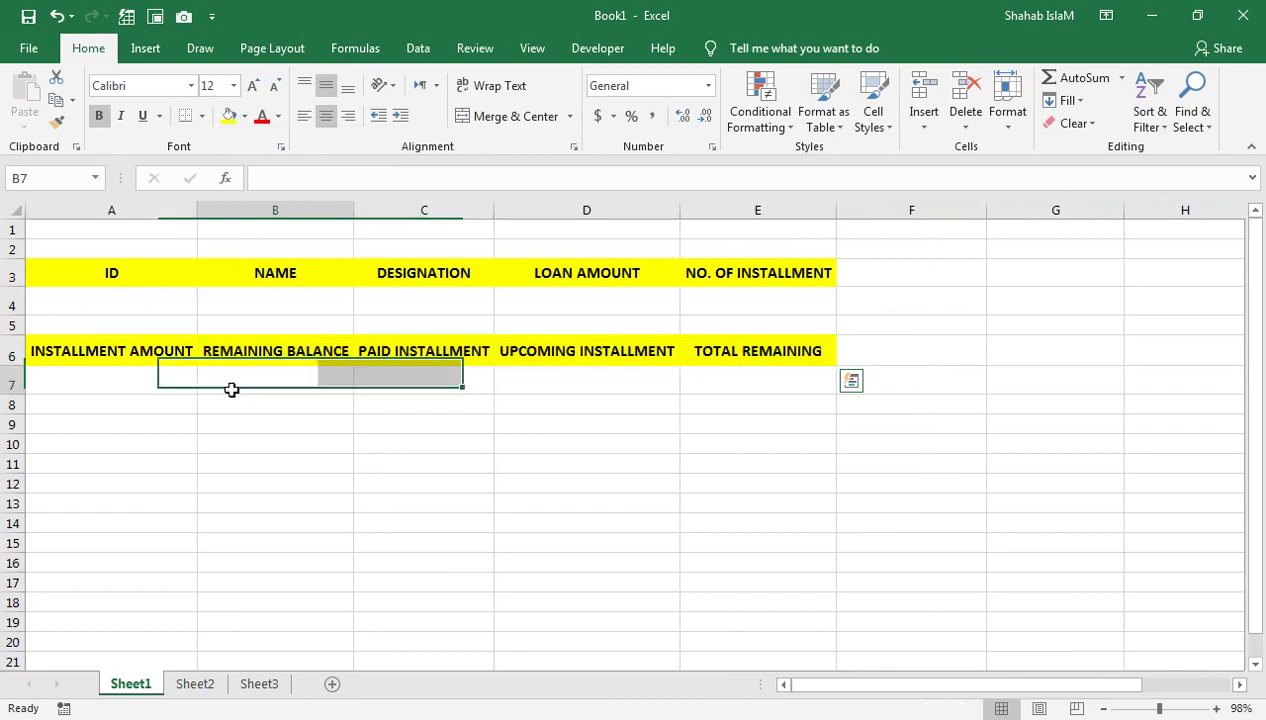
Increase the height of row 8 and enter the header S NO in cell A8
{"action": "left_click", "coordinate": [107, 407]}
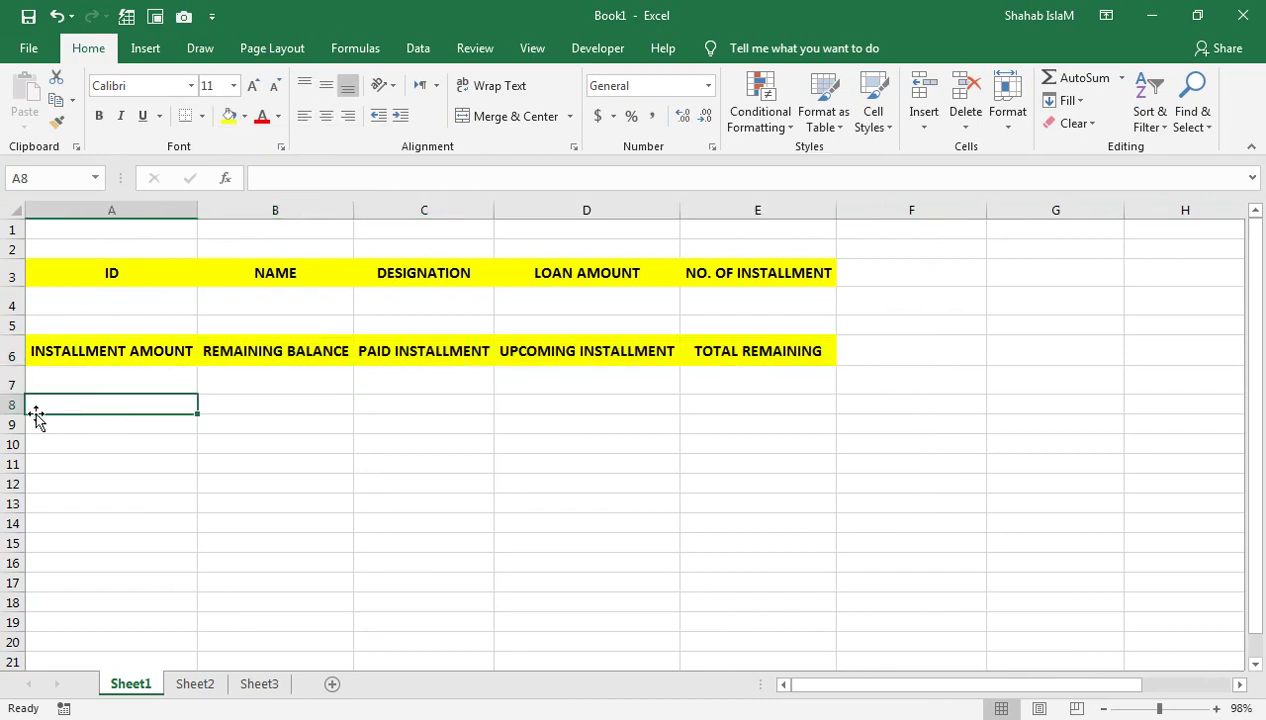
{"action": "left_click_drag", "start_coordinate": [12, 414], "coordinate": [14, 427]}
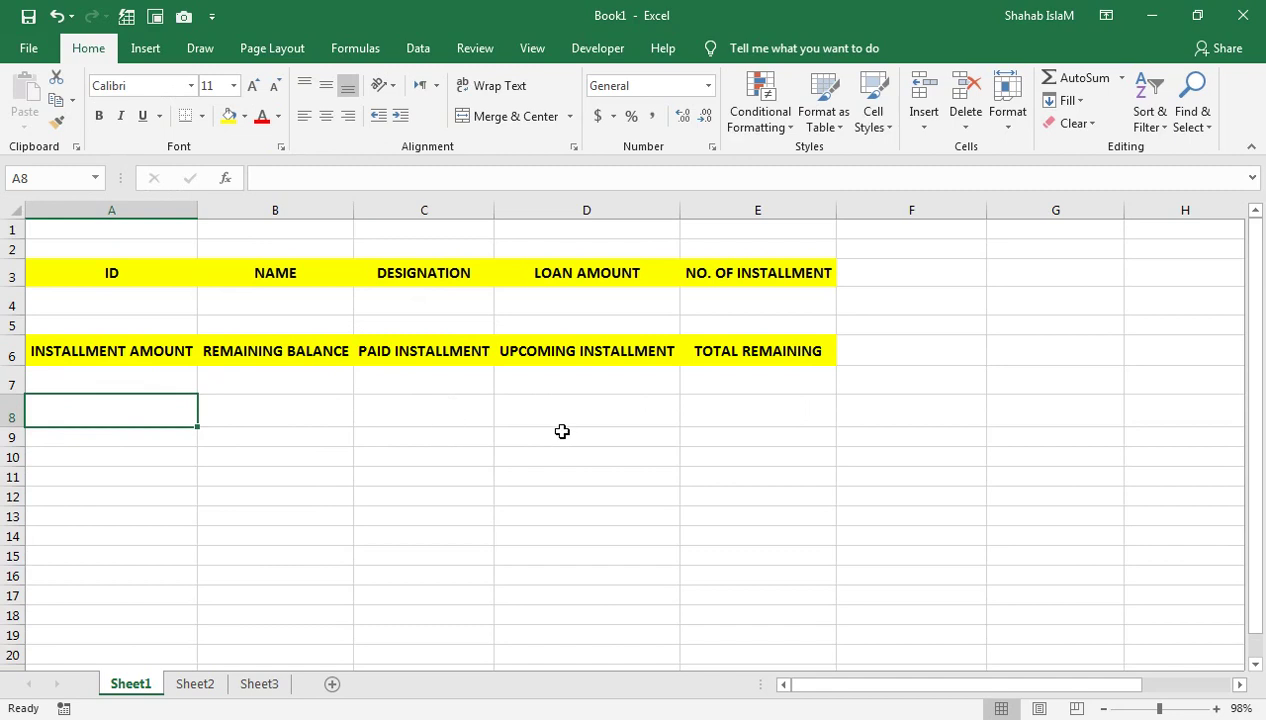
{"action": "type", "text": "s"}
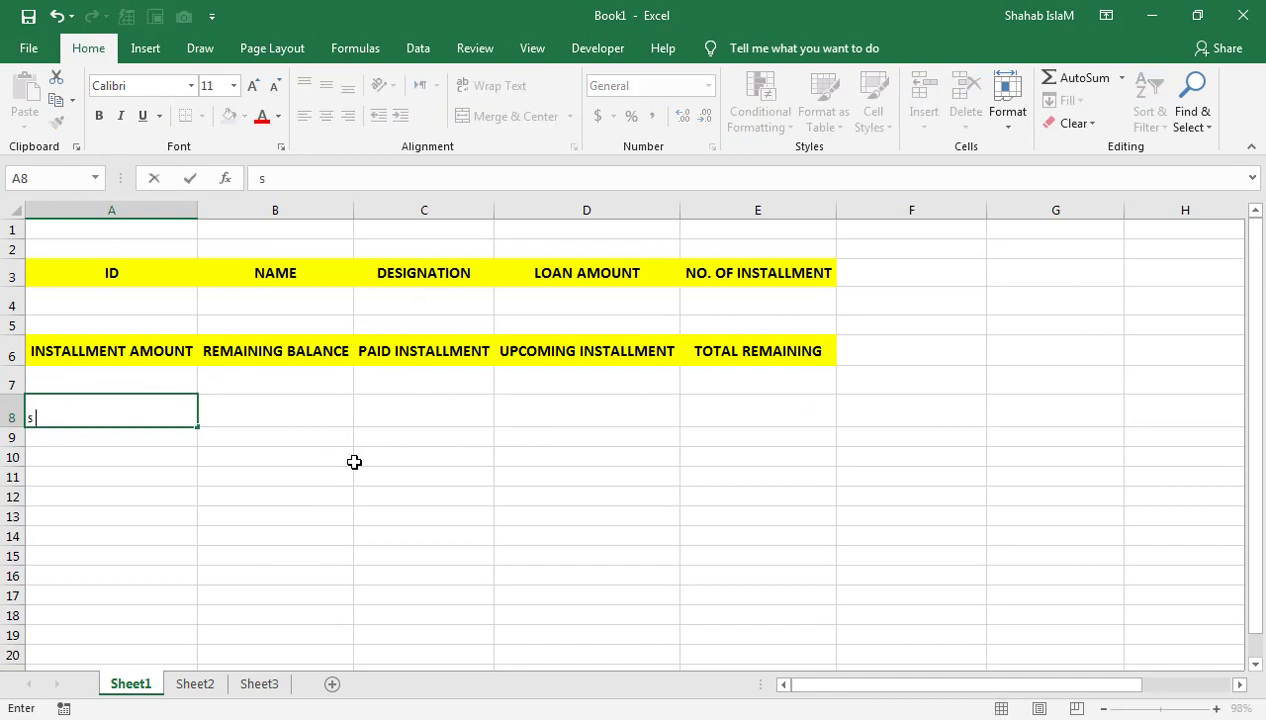
{"action": "type", "text": " NO"}
{"action": "key", "text": "Tab"}
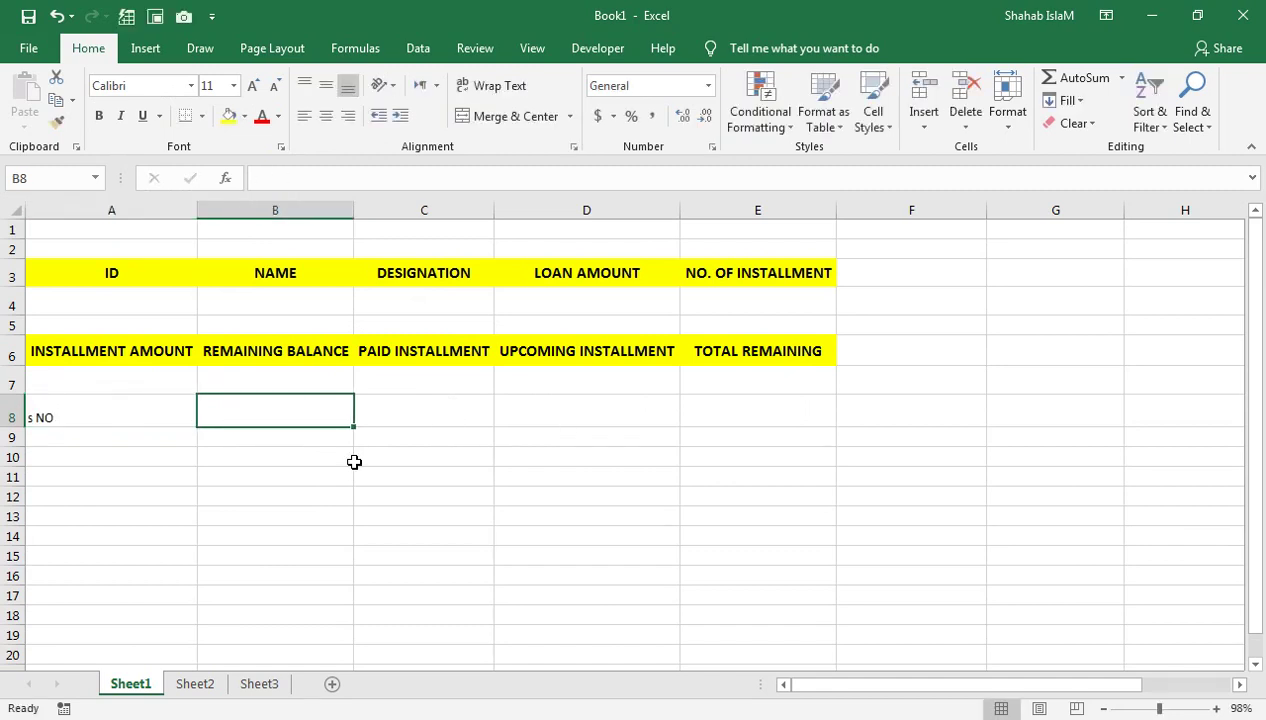
{"action": "key", "text": "Left"}
{"action": "type", "text": "S NO"}
{"action": "key", "text": "Tab"}
Enter the table headers DATE in cell B8 and INSTALLMENT in cell C8
{"action": "type", "text": "DATE"}
{"action": "key", "text": "Tab"}
{"action": "type", "text": "INS"}
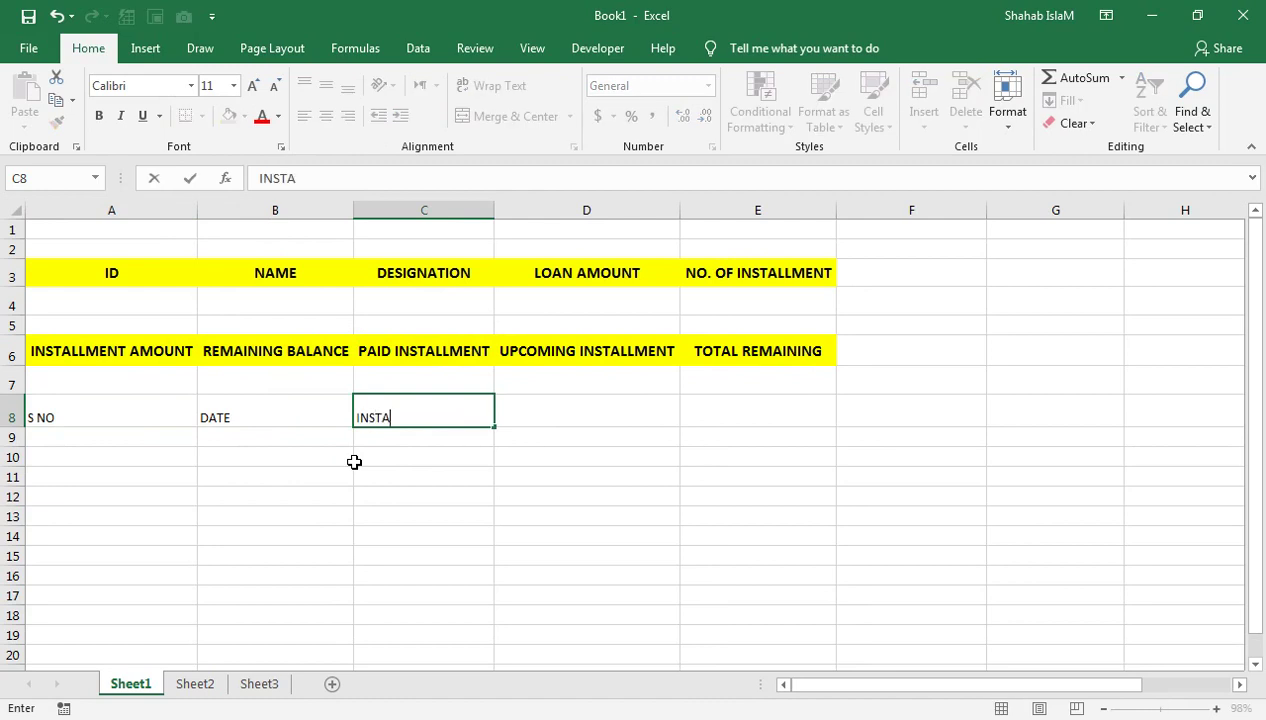
{"action": "type", "text": "TALLMENT"}
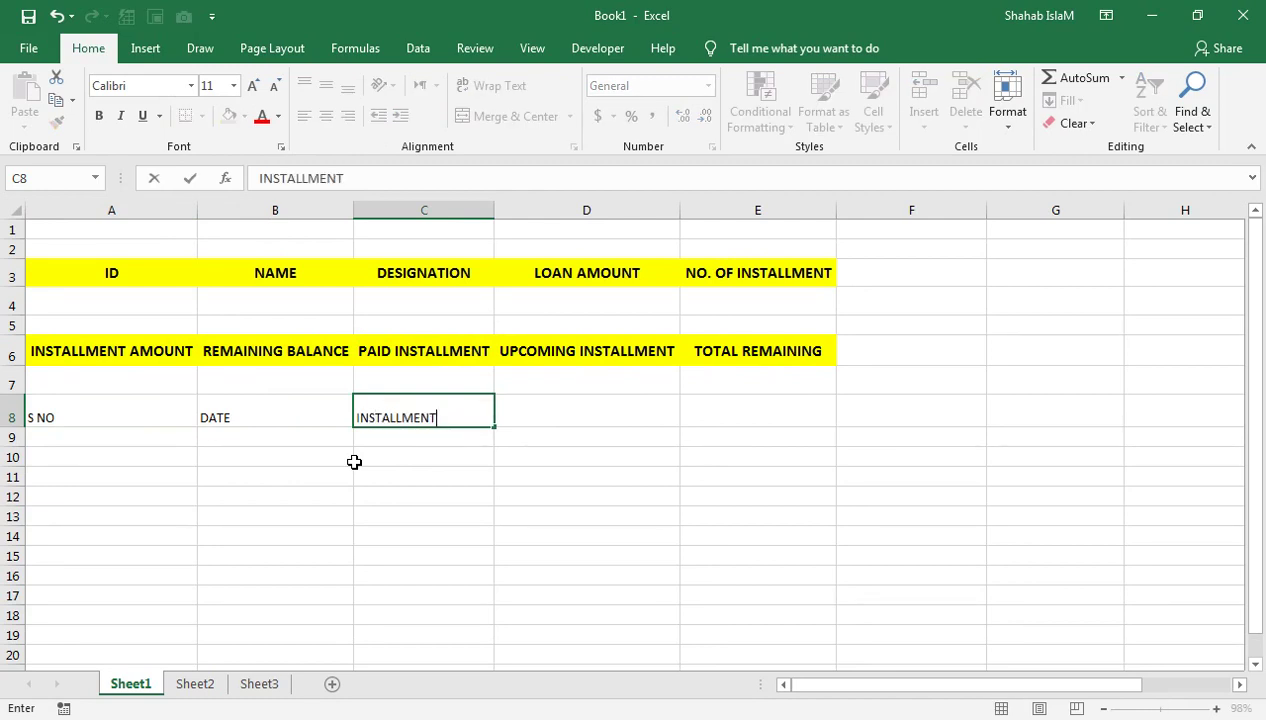
{"action": "key", "text": "ctrl+Return"}
Extend the header in C8 to INSTALLMENT PAID and move it to cell D8
{"action": "left_click_drag", "start_coordinate": [734, 227], "coordinate": [96, 526]}
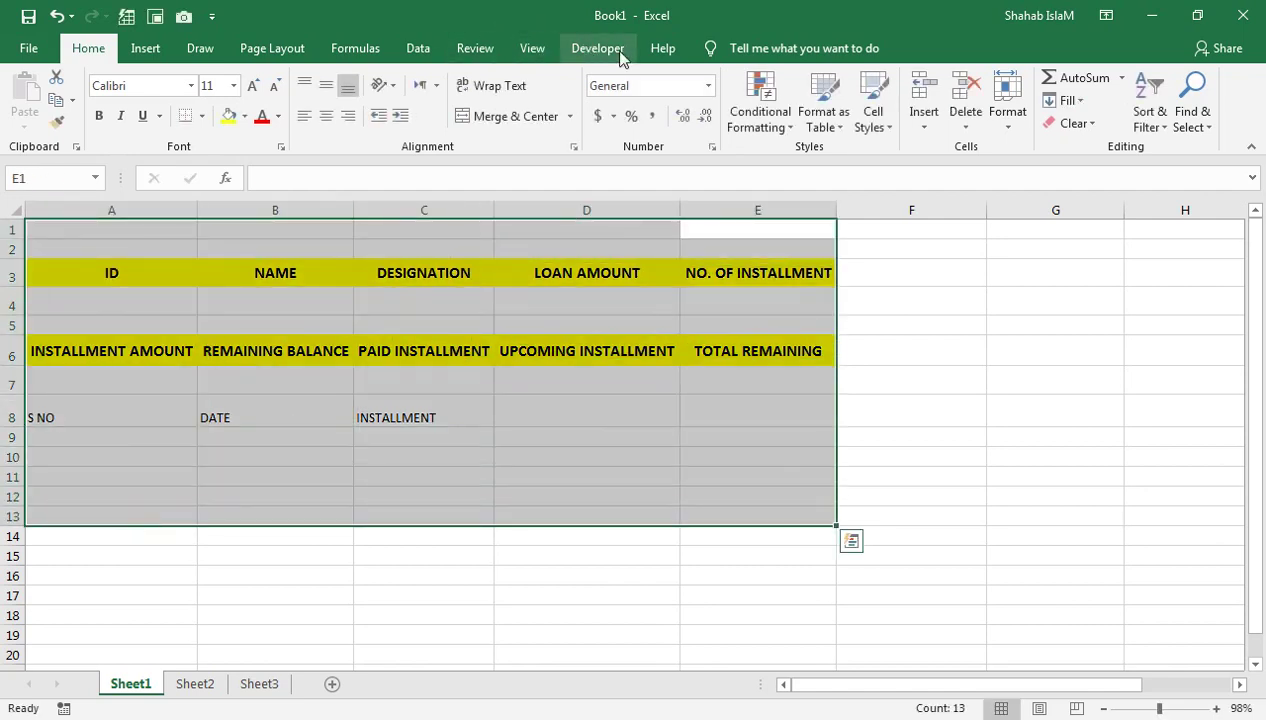
{"action": "left_click", "coordinate": [533, 50]}
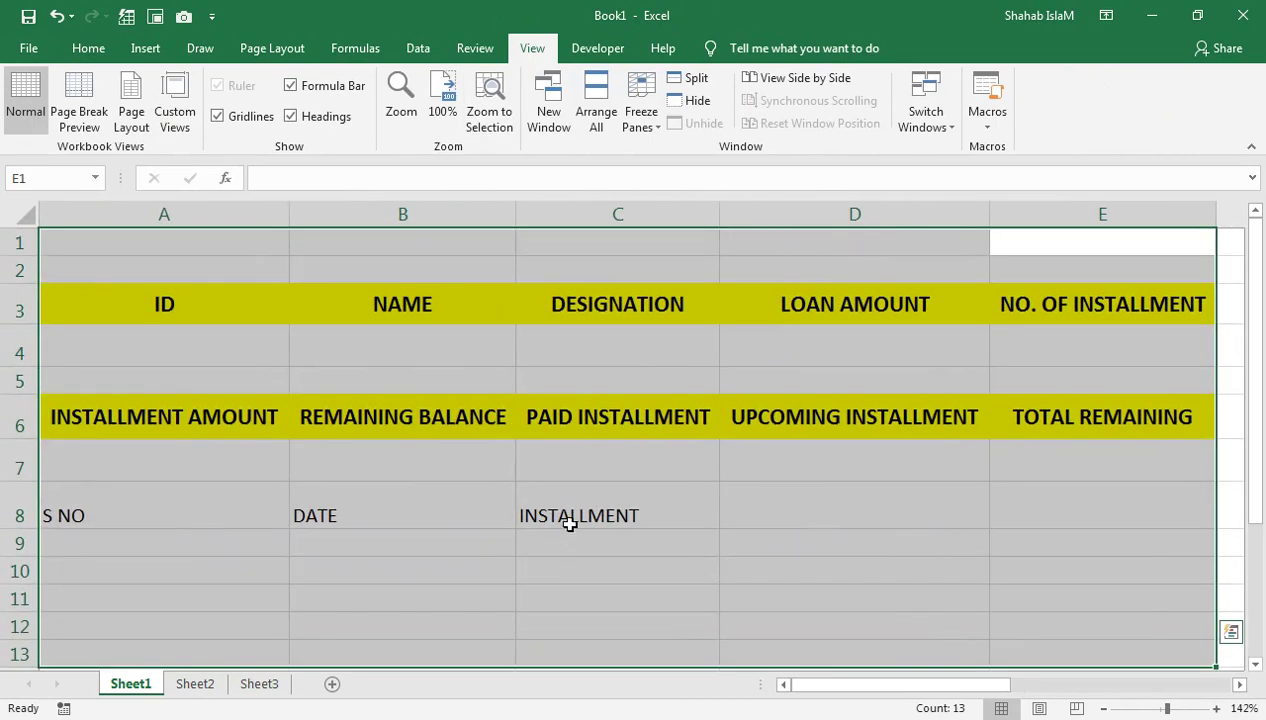
{"action": "left_click", "coordinate": [570, 515]}
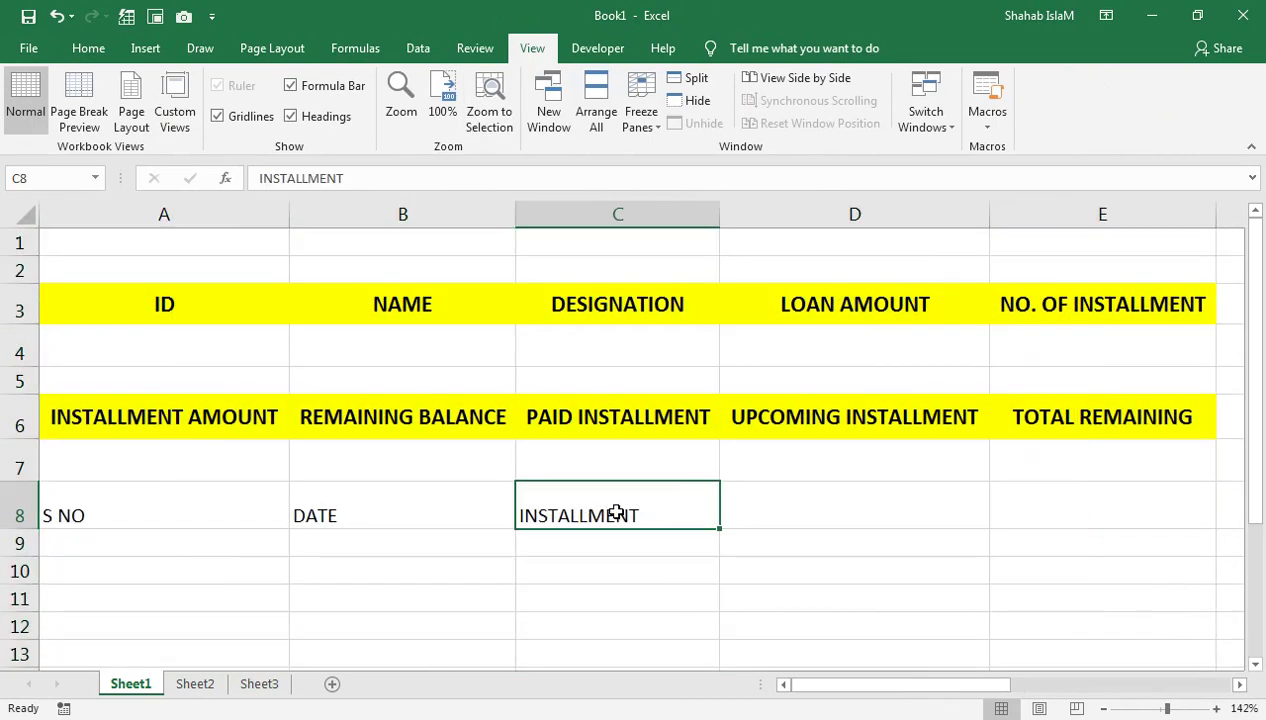
{"action": "key", "text": "F2"}
{"action": "type", "text": "PAID"}
{"action": "key", "text": "Tab"}
{"action": "left_click", "coordinate": [618, 513]}
{"action": "key", "text": "ctrl+c"}
{"action": "key", "text": "Tab"}
{"action": "key", "text": "ctrl+v"}
Enter the header OPENING LOAN in cell C8
{"action": "left_click", "coordinate": [616, 512]}
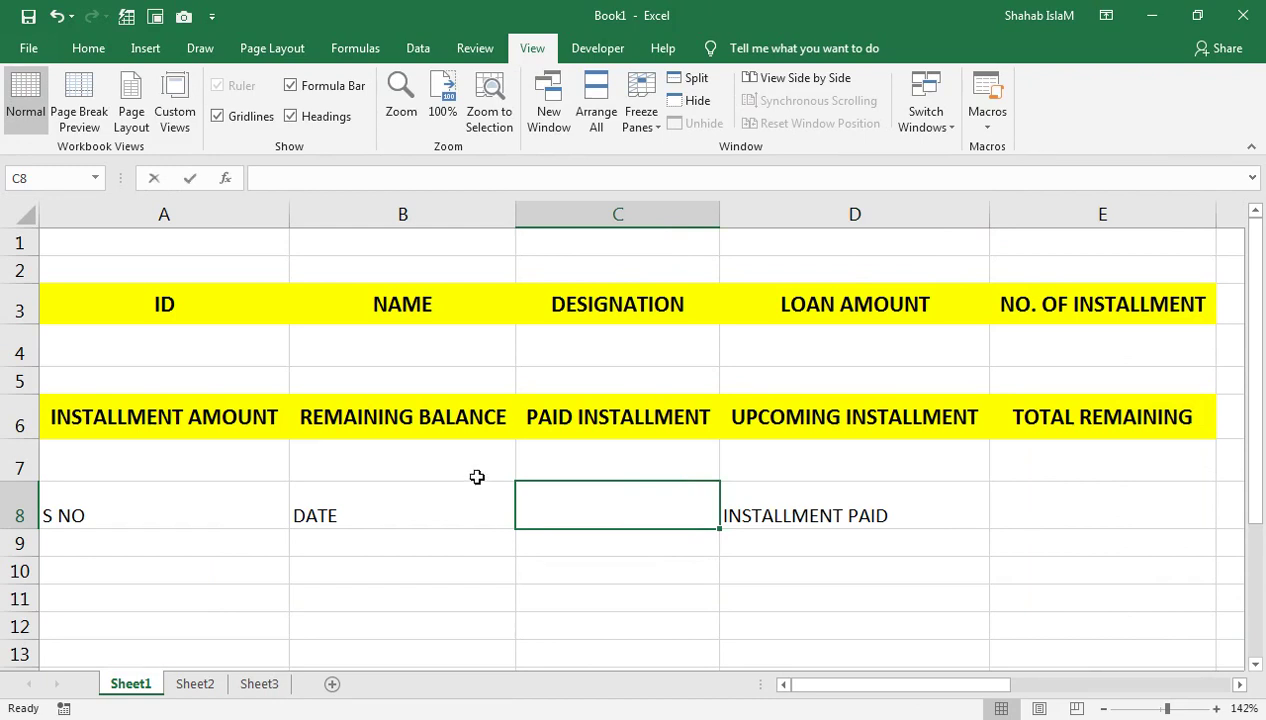
{"action": "type", "text": "opENING"}
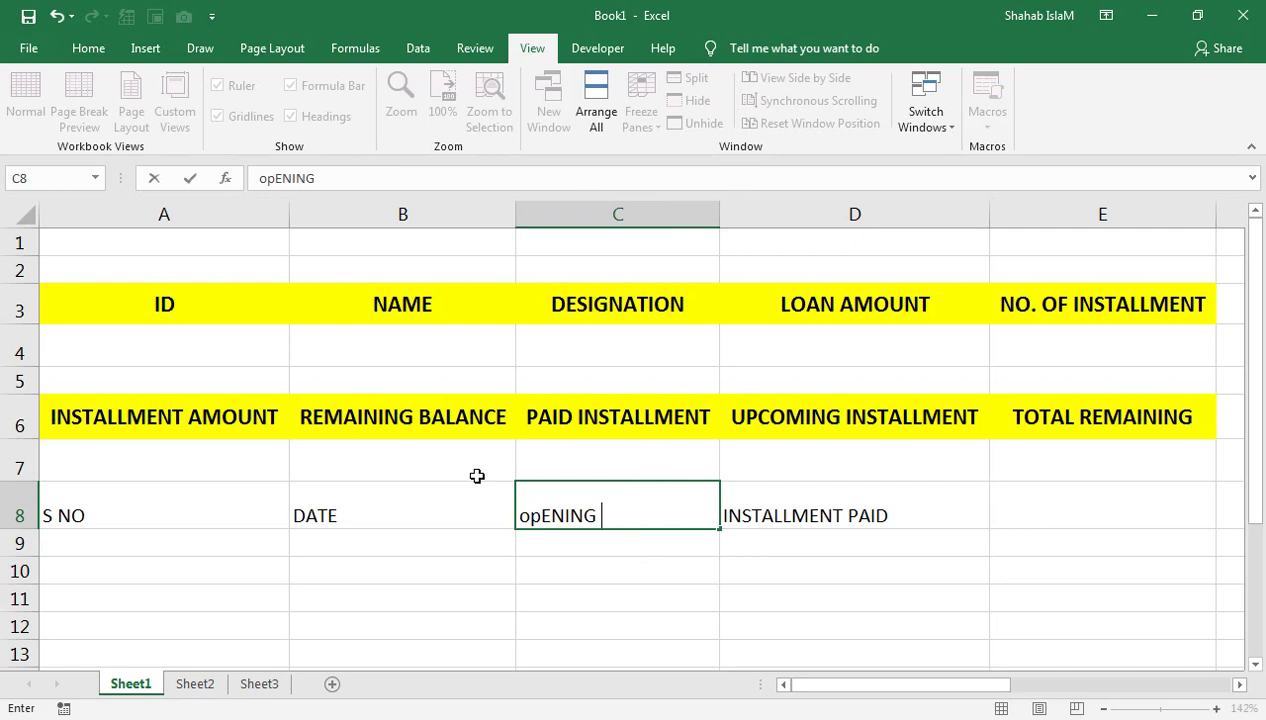
{"action": "key", "text": "BackSpace"}
{"action": "key", "text": "BackSpace"}
{"action": "key", "text": "BackSpace"}
{"action": "key", "text": "BackSpace"}
{"action": "key", "text": "BackSpace"}
{"action": "key", "text": "BackSpace"}
{"action": "key", "text": "BackSpace"}
{"action": "type", "text": "OPENIN"}
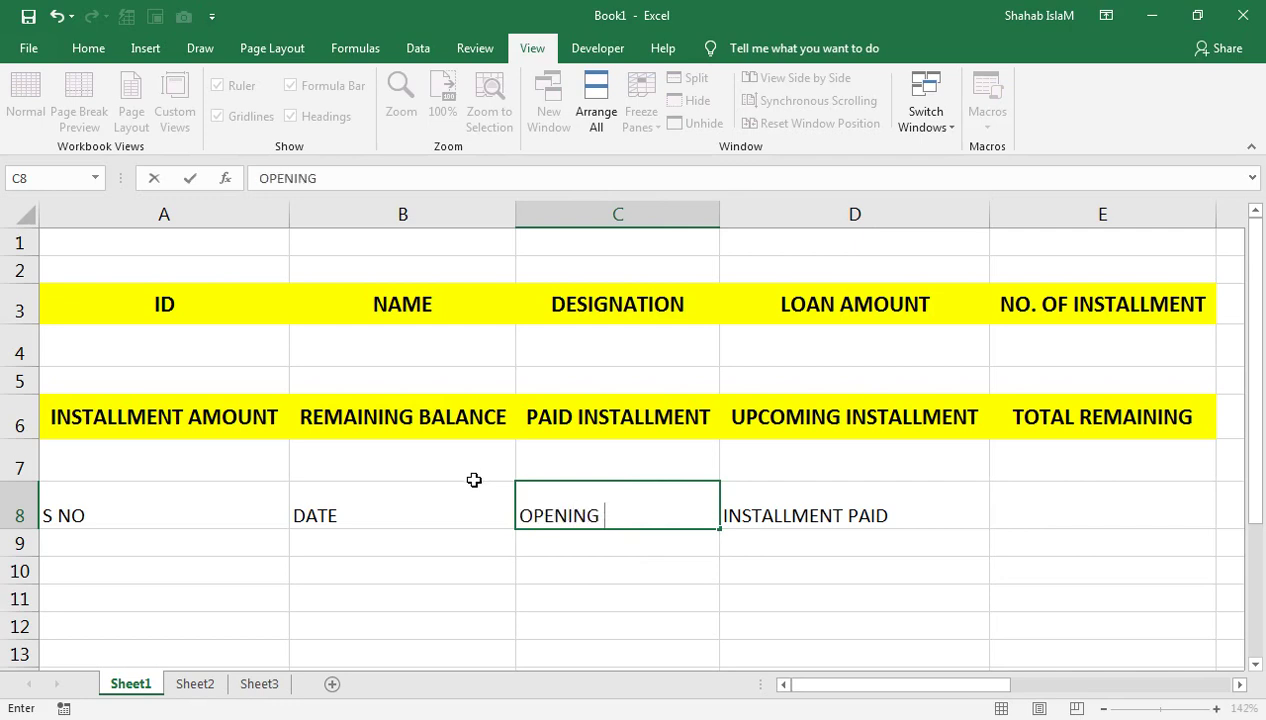
{"action": "type", "text": "G LO"}
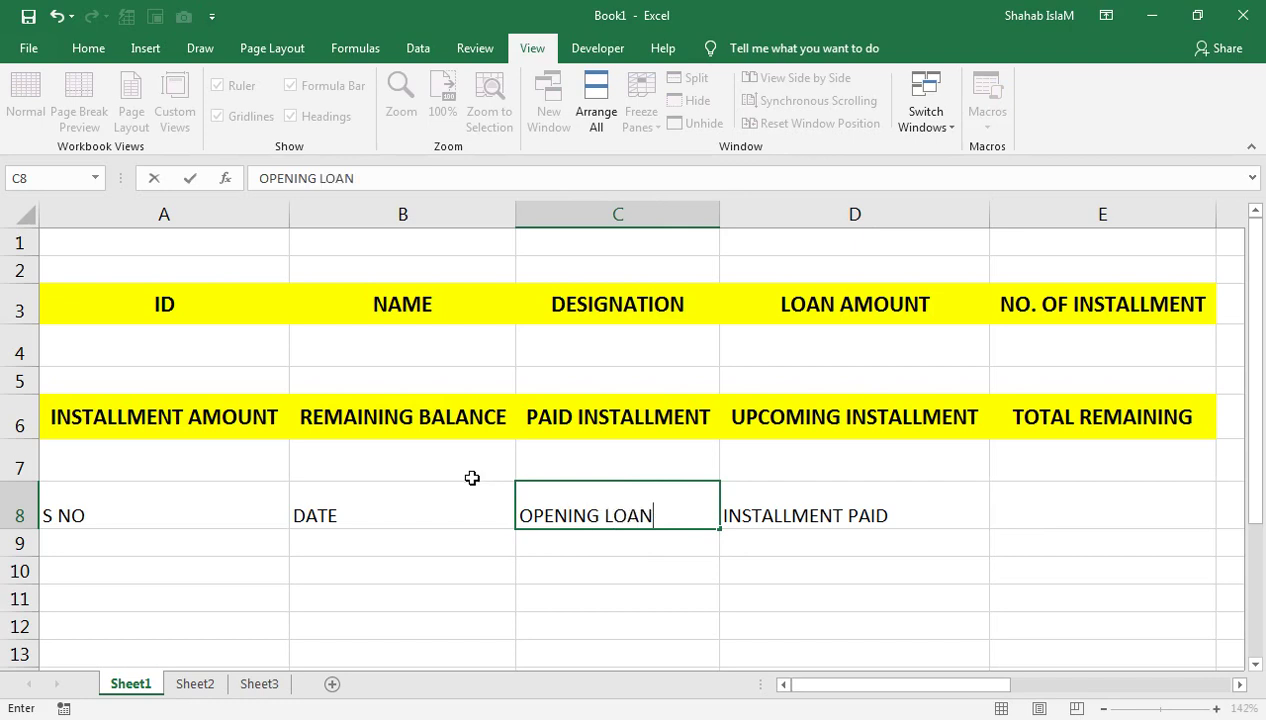
{"action": "type", "text": "AN"}
{"action": "key", "text": "Return"}
Center the headers in A8:D8 horizontally and align them to the middle vertically
{"action": "left_click_drag", "start_coordinate": [818, 511], "coordinate": [125, 497]}
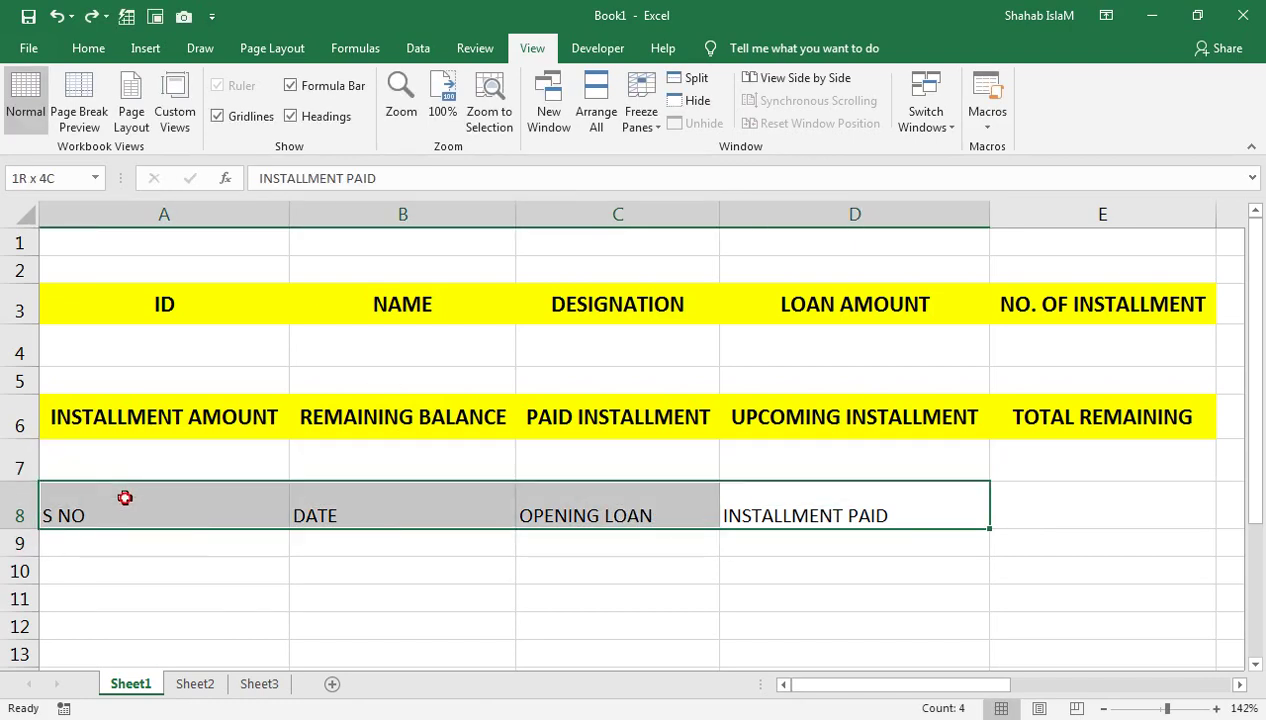
{"action": "left_click", "coordinate": [92, 48]}
{"action": "left_click", "coordinate": [325, 116]}
{"action": "left_click", "coordinate": [325, 85]}
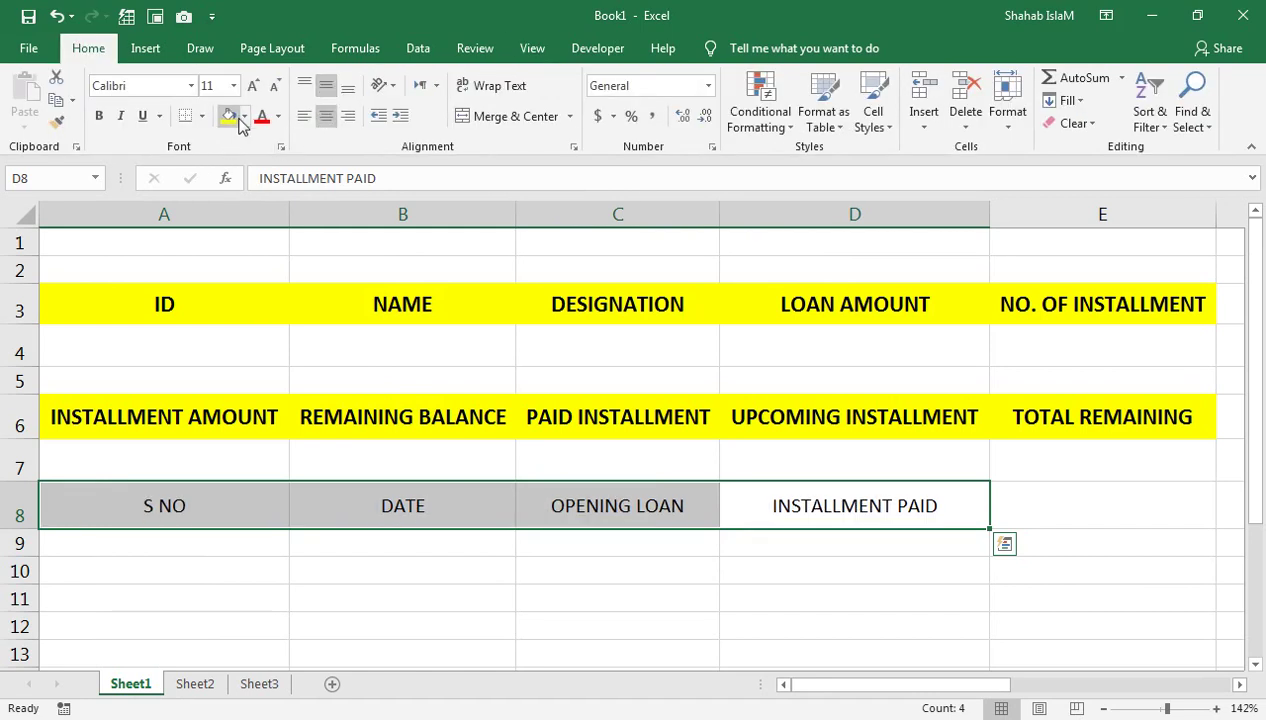
Fill the header cells A8:D8 with dark blue and make their text white
{"action": "left_click", "coordinate": [236, 116]}
{"action": "left_click", "coordinate": [245, 117]}
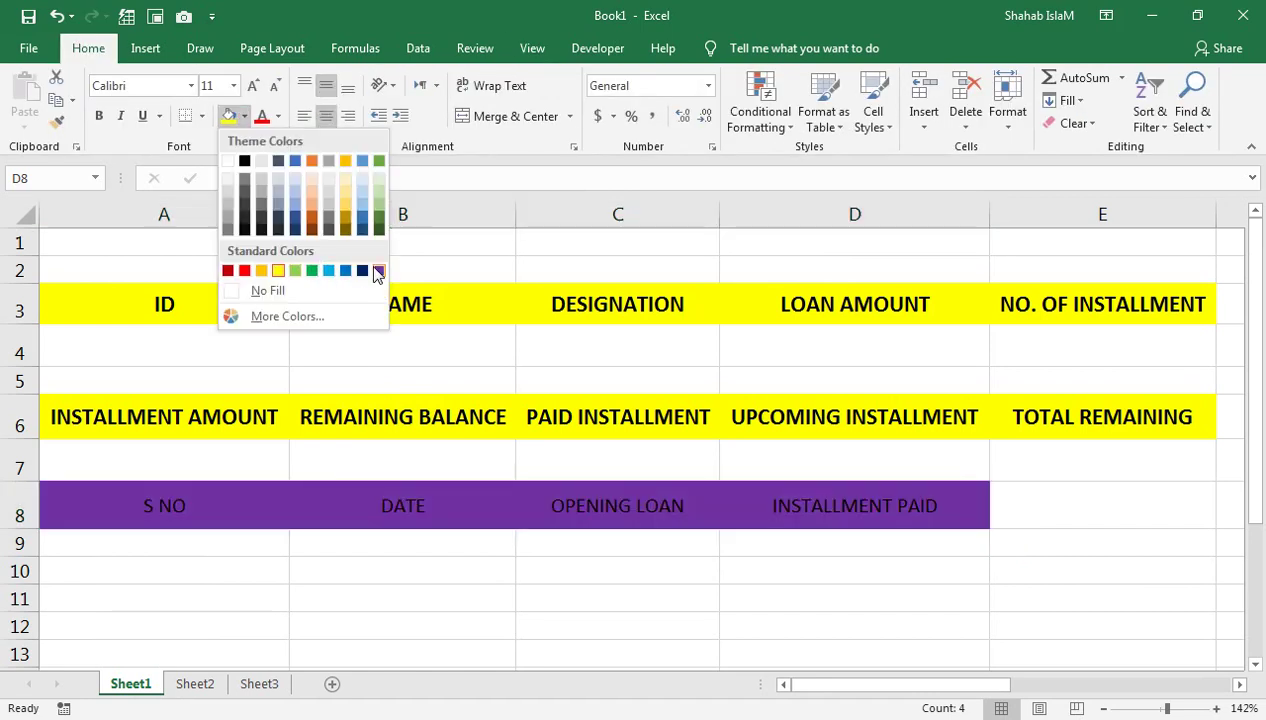
{"action": "left_click", "coordinate": [364, 269]}
{"action": "left_click", "coordinate": [278, 116]}
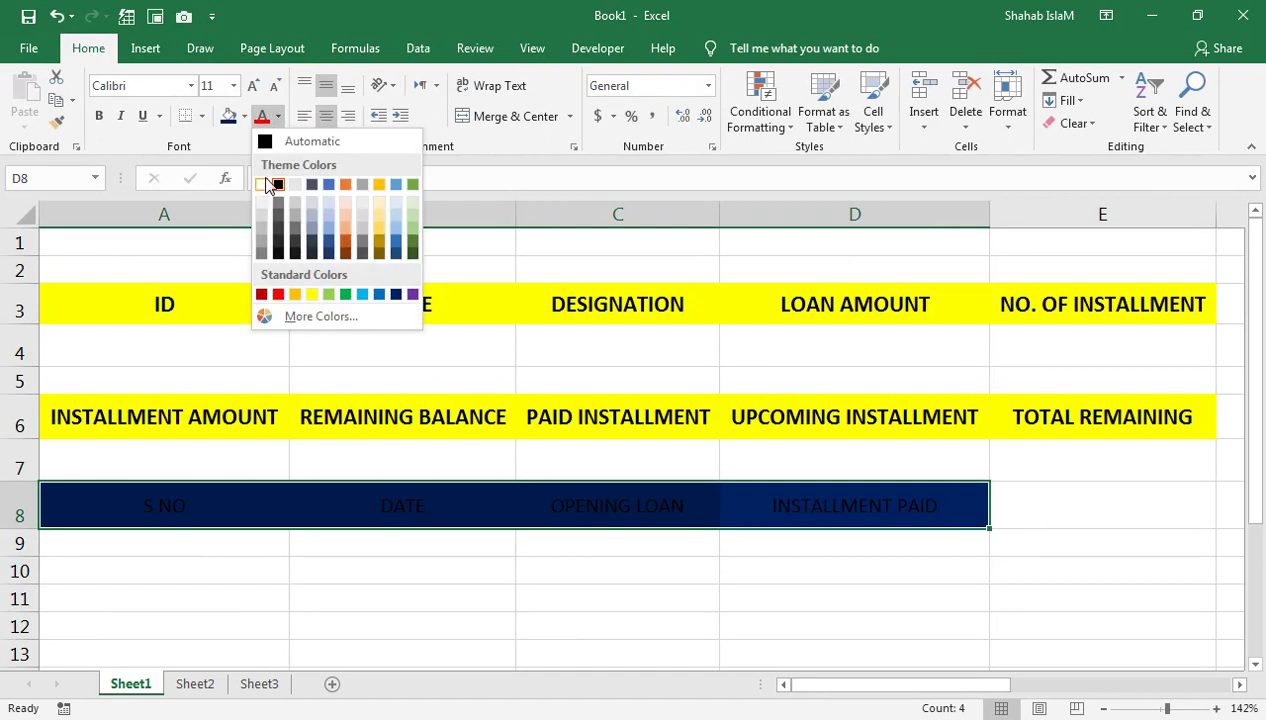
{"action": "left_click", "coordinate": [263, 184]}
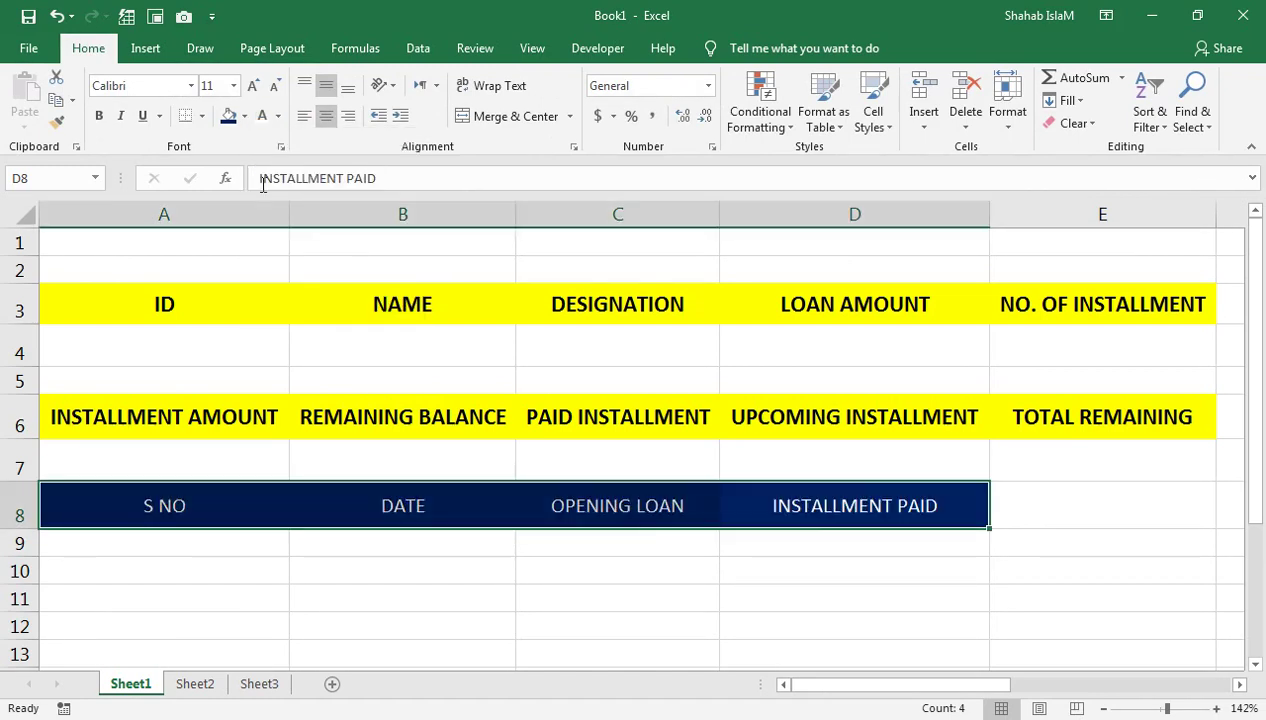
Make the headers in A8:D8 bold and set their font to Aparajita at size 16
{"action": "left_click", "coordinate": [98, 116]}
{"action": "left_click", "coordinate": [191, 85]}
{"action": "scroll", "coordinate": [245, 400], "scroll_direction": "down", "scroll_amount": 3}
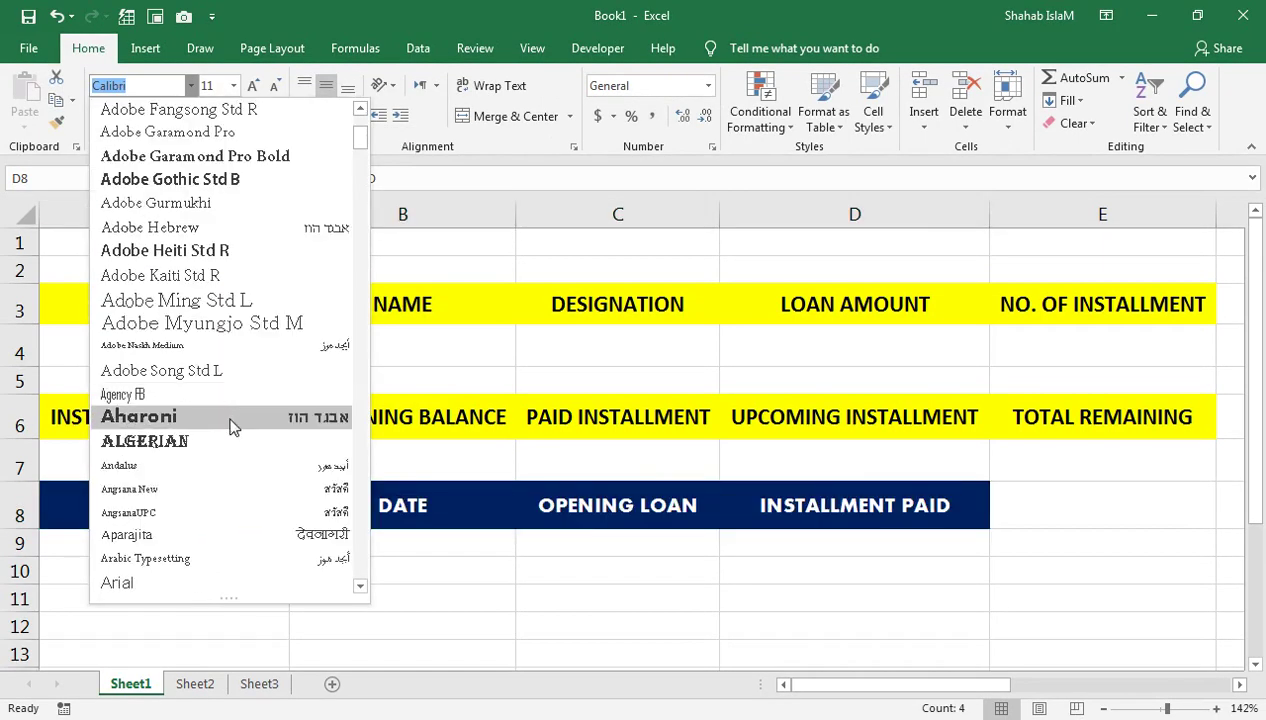
{"action": "scroll", "coordinate": [230, 427], "scroll_direction": "down", "scroll_amount": 2}
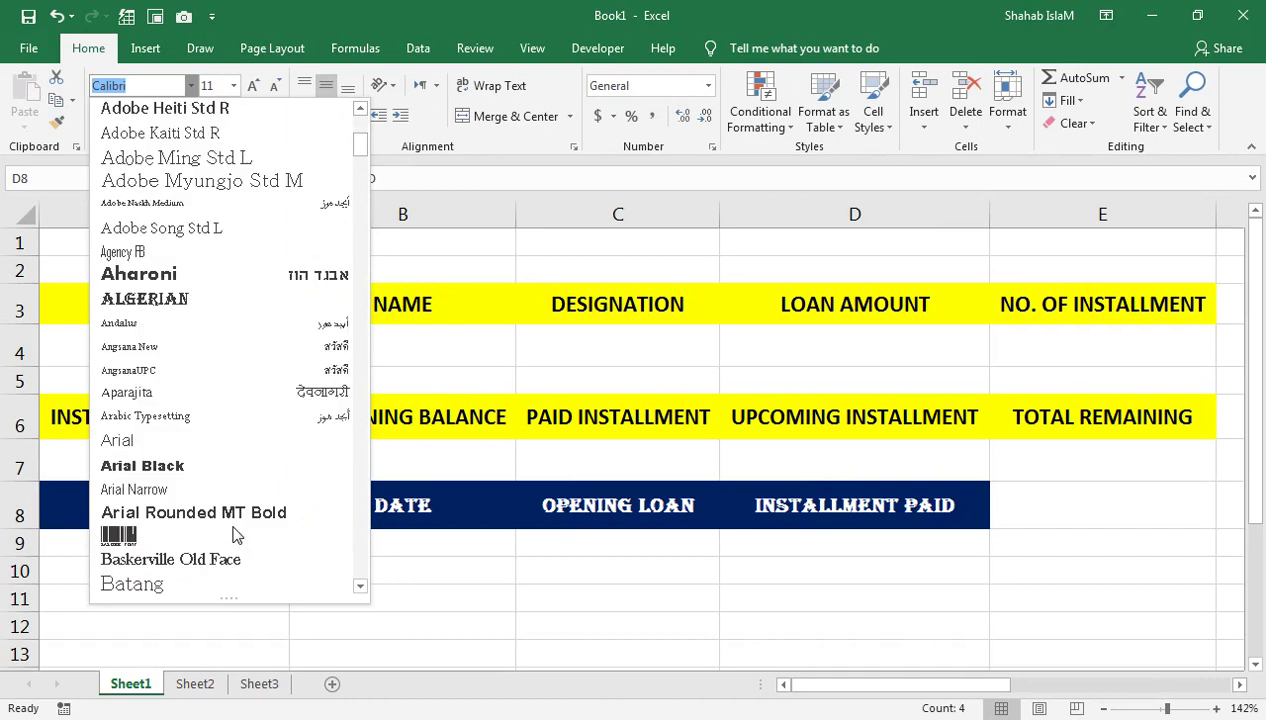
{"action": "left_click", "coordinate": [183, 392]}
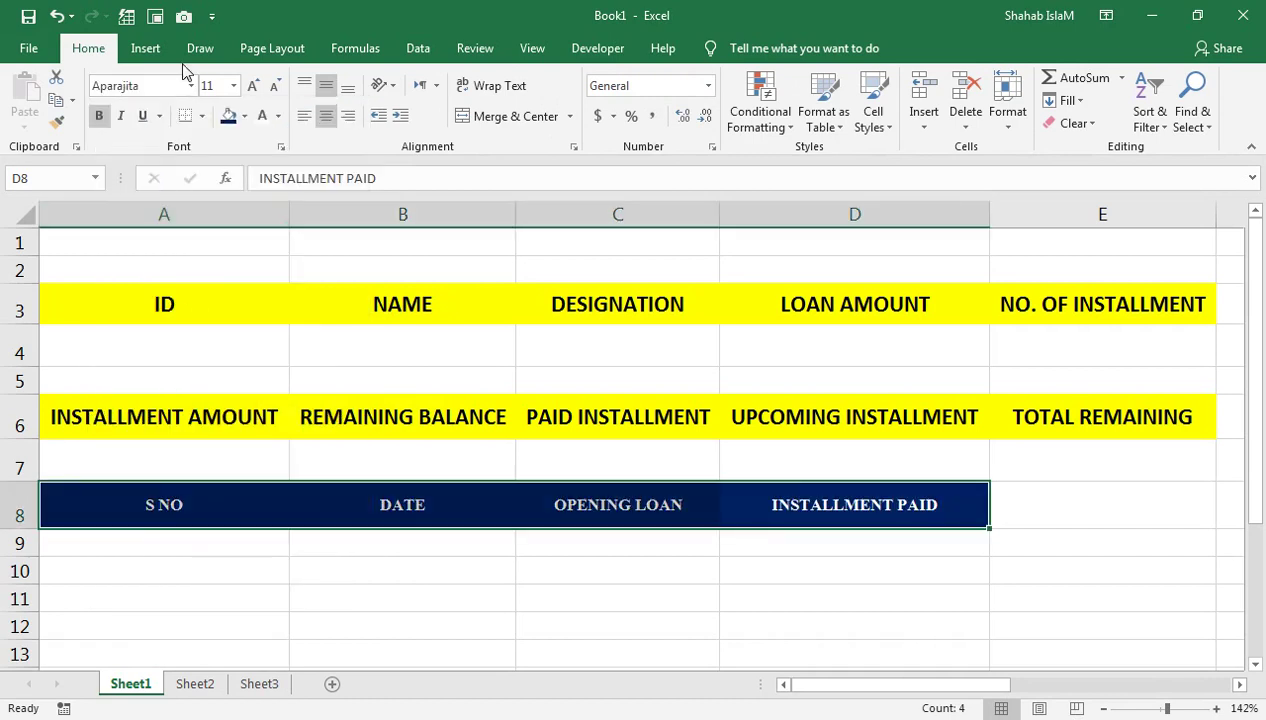
{"action": "left_click", "coordinate": [251, 86]}
{"action": "left_click", "coordinate": [251, 86]}
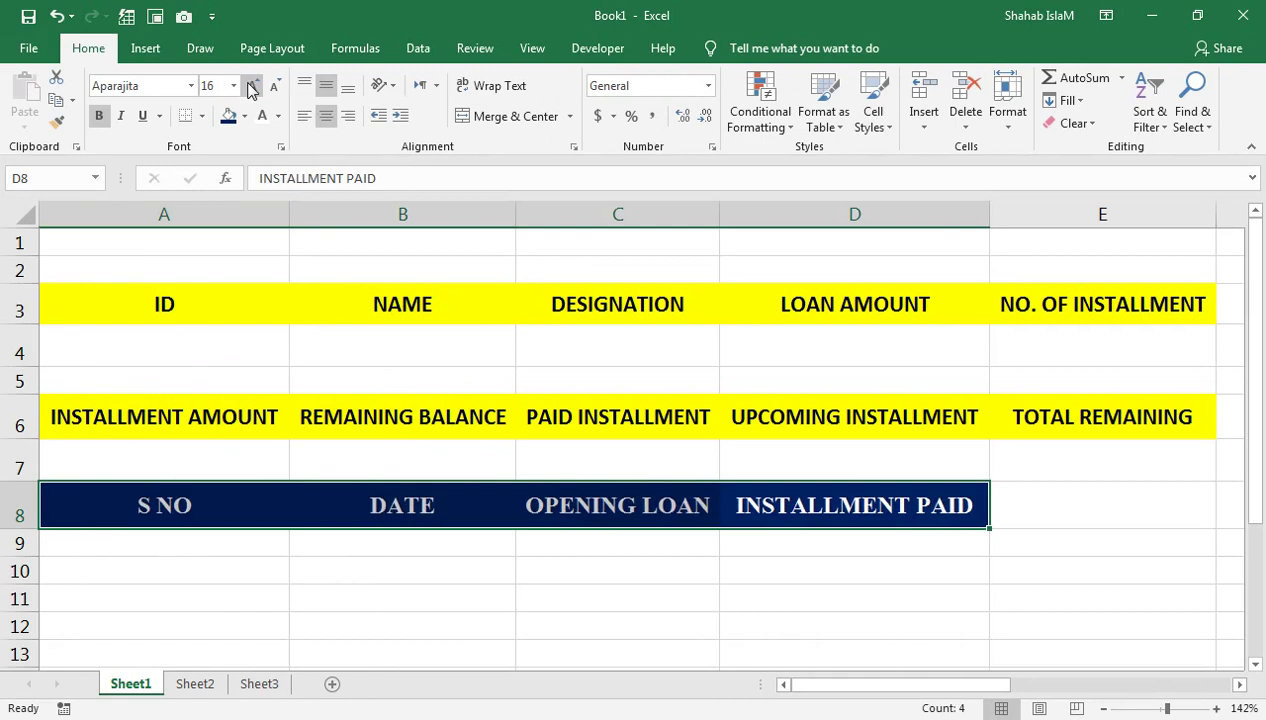
Widen columns D and E slightly so the INSTALLMENT PAID header has more room
{"action": "left_click", "coordinate": [987, 217]}
{"action": "left_click_drag", "start_coordinate": [987, 217], "coordinate": [1000, 215]}
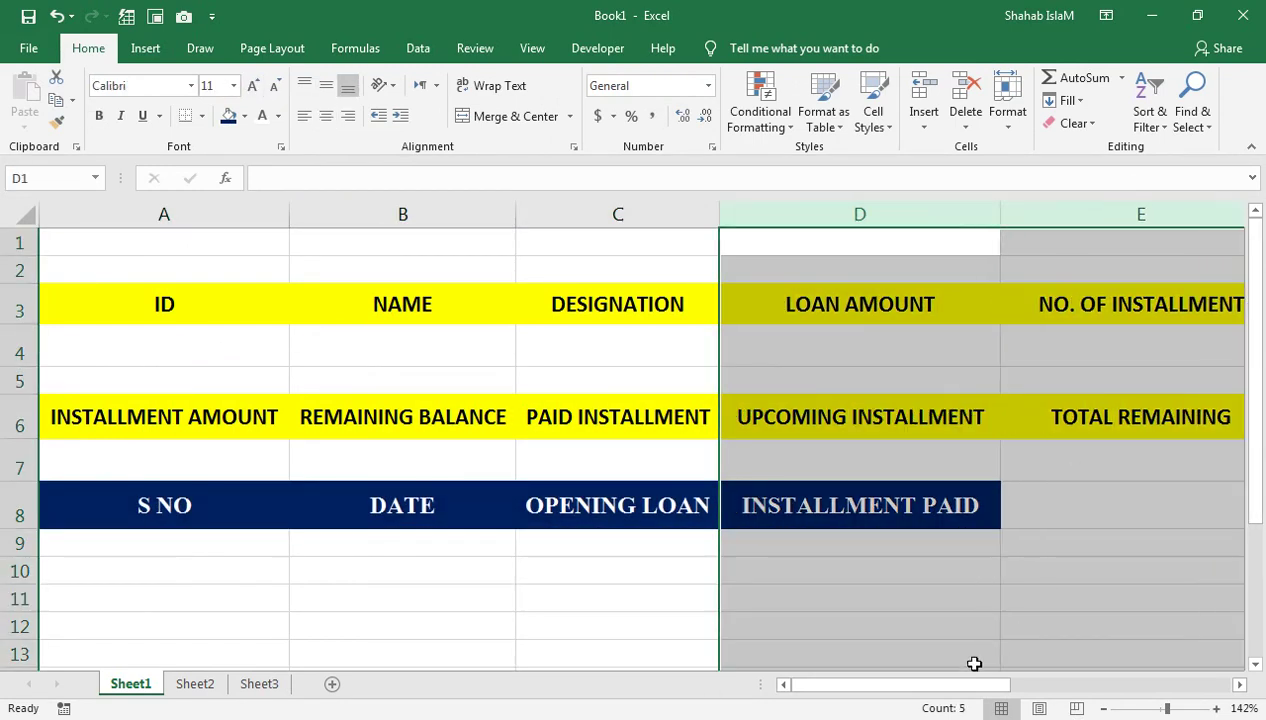
{"action": "left_click", "coordinate": [955, 500]}
{"action": "left_click_drag", "start_coordinate": [963, 506], "coordinate": [1039, 510]}
{"action": "left_click", "coordinate": [280, 548]}
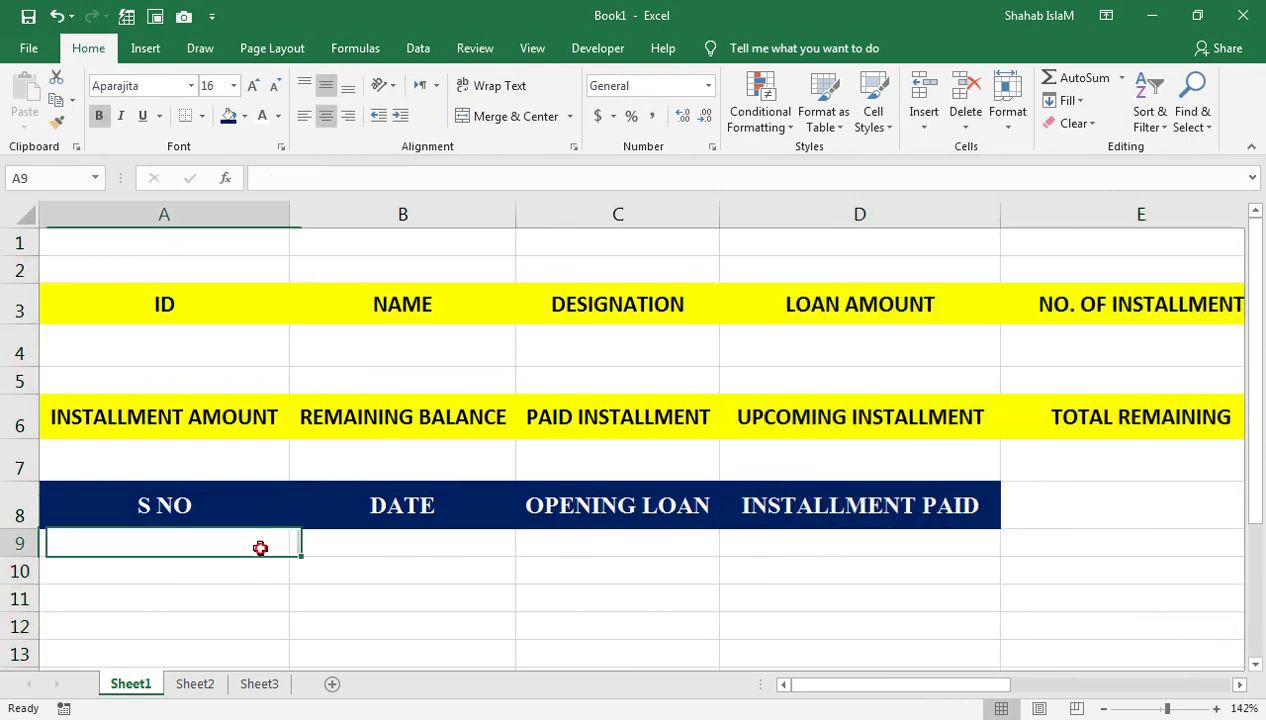
Enter the employee's ID in A4, the employee's name in B4 and the designation ADMINISTRATOR in C4
{"action": "left_click", "coordinate": [246, 346]}
{"action": "type", "text": "S0001"}
{"action": "key", "text": "Tab"}
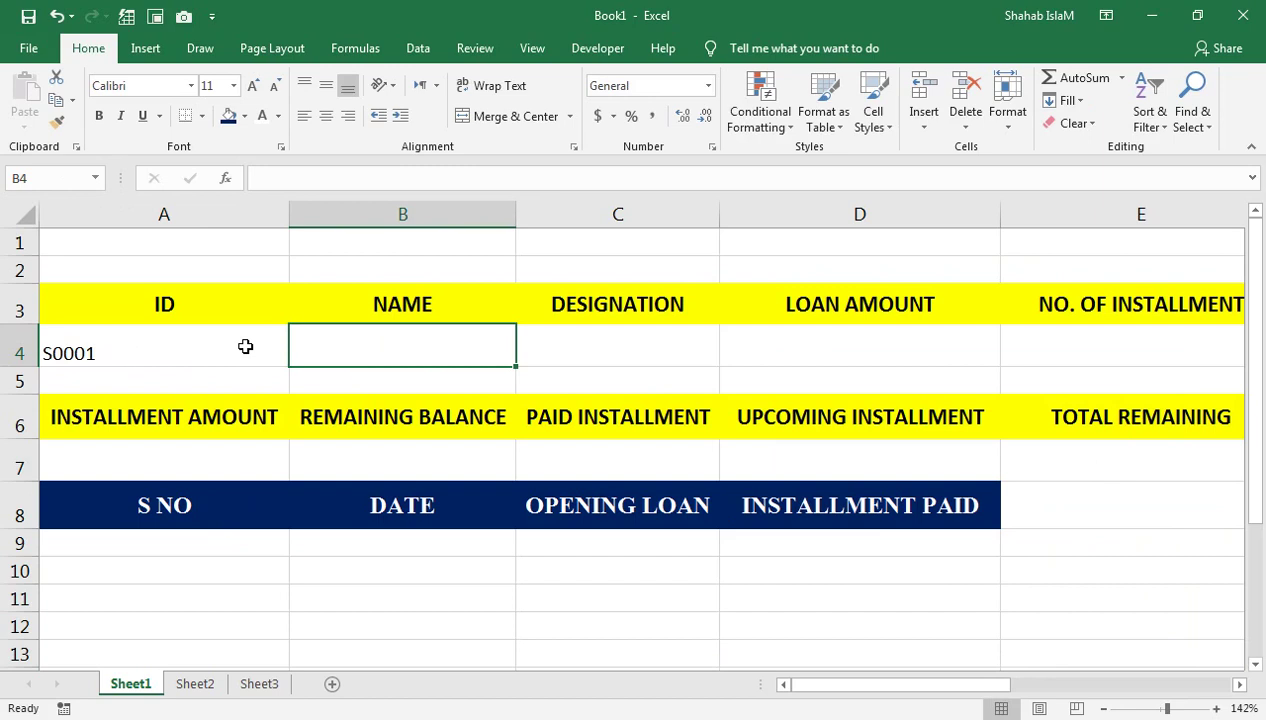
{"action": "type", "text": "sH"}
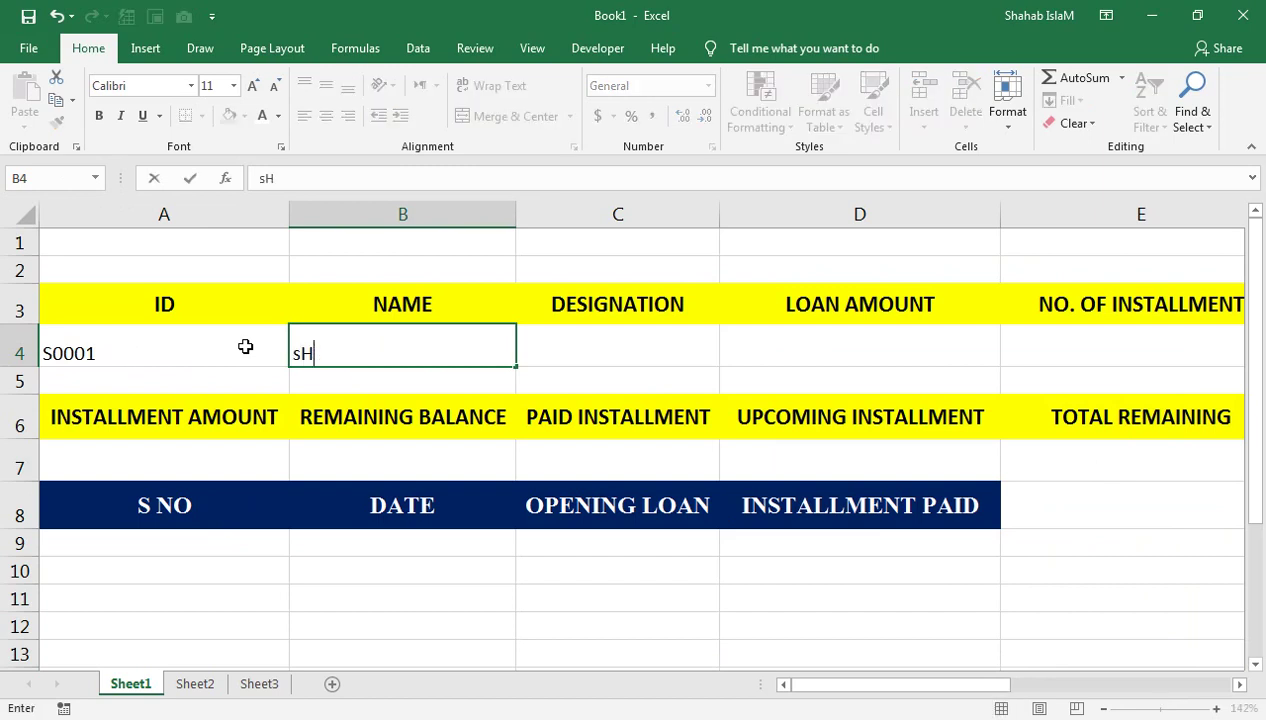
{"action": "type", "text": "ASHAHZAIB"}
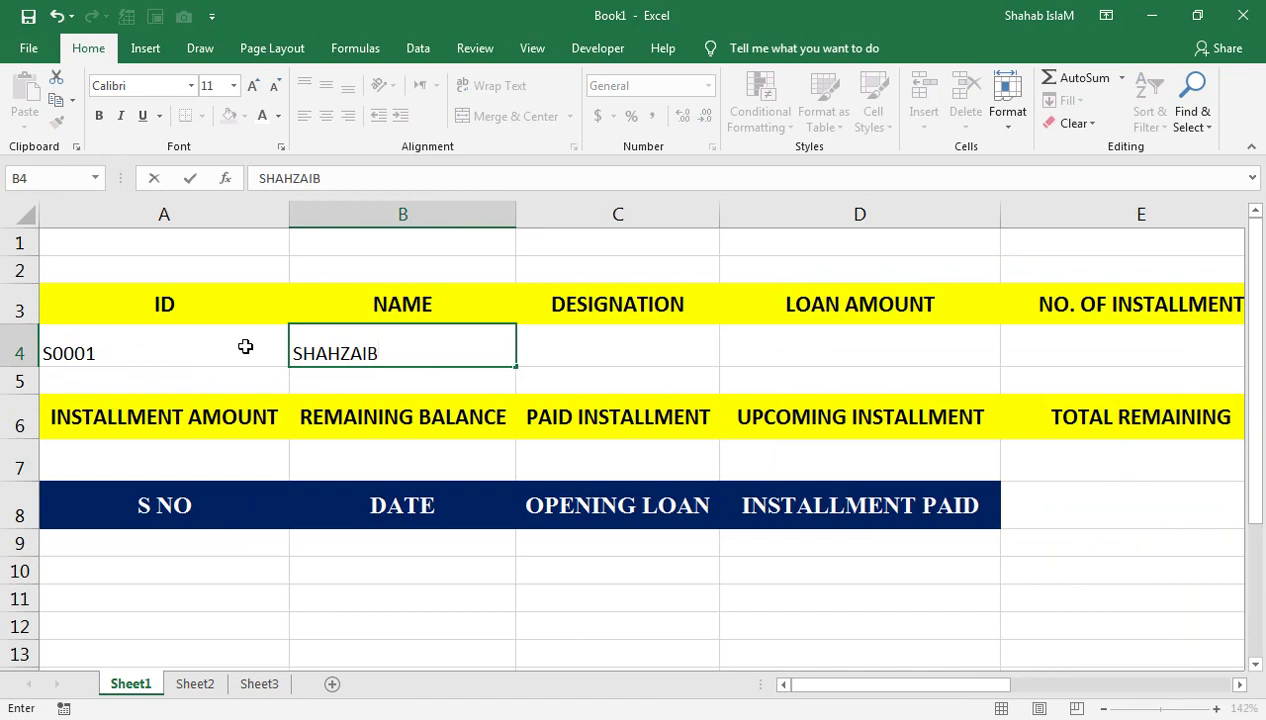
{"action": "key", "text": "Tab"}
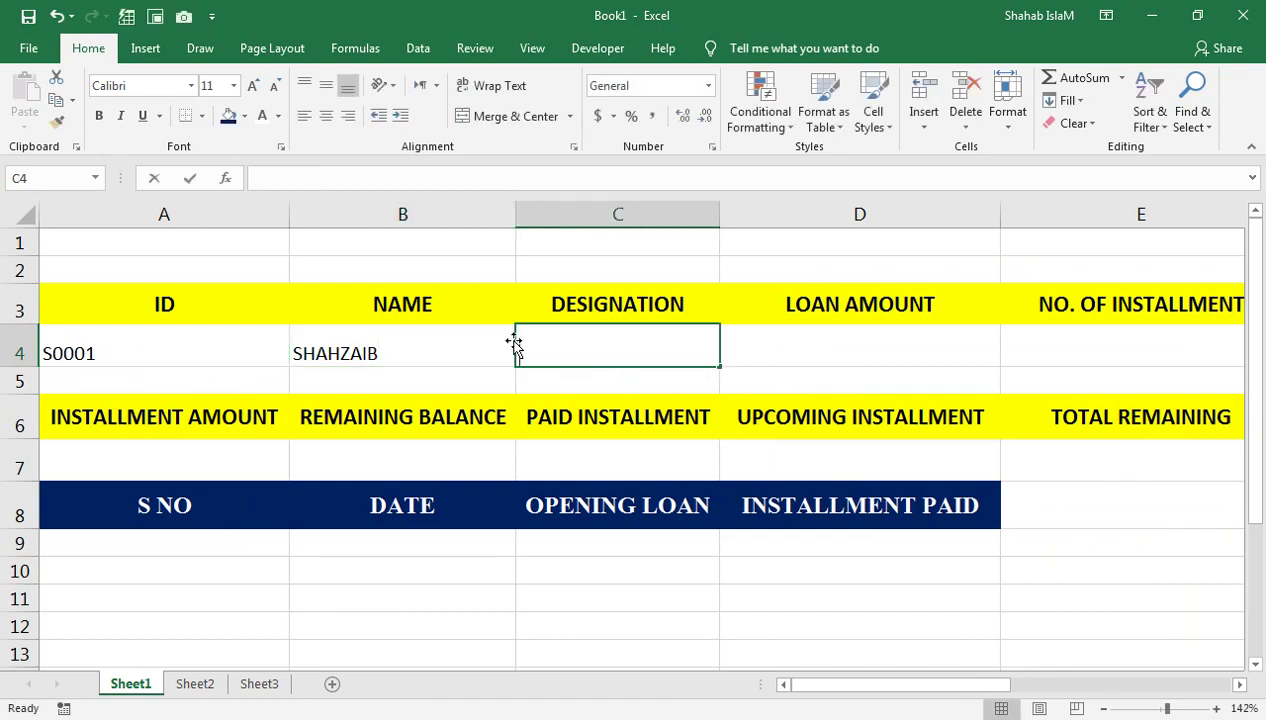
{"action": "type", "text": "ADMINISTRATOR"}
{"action": "key", "text": "Tab"}
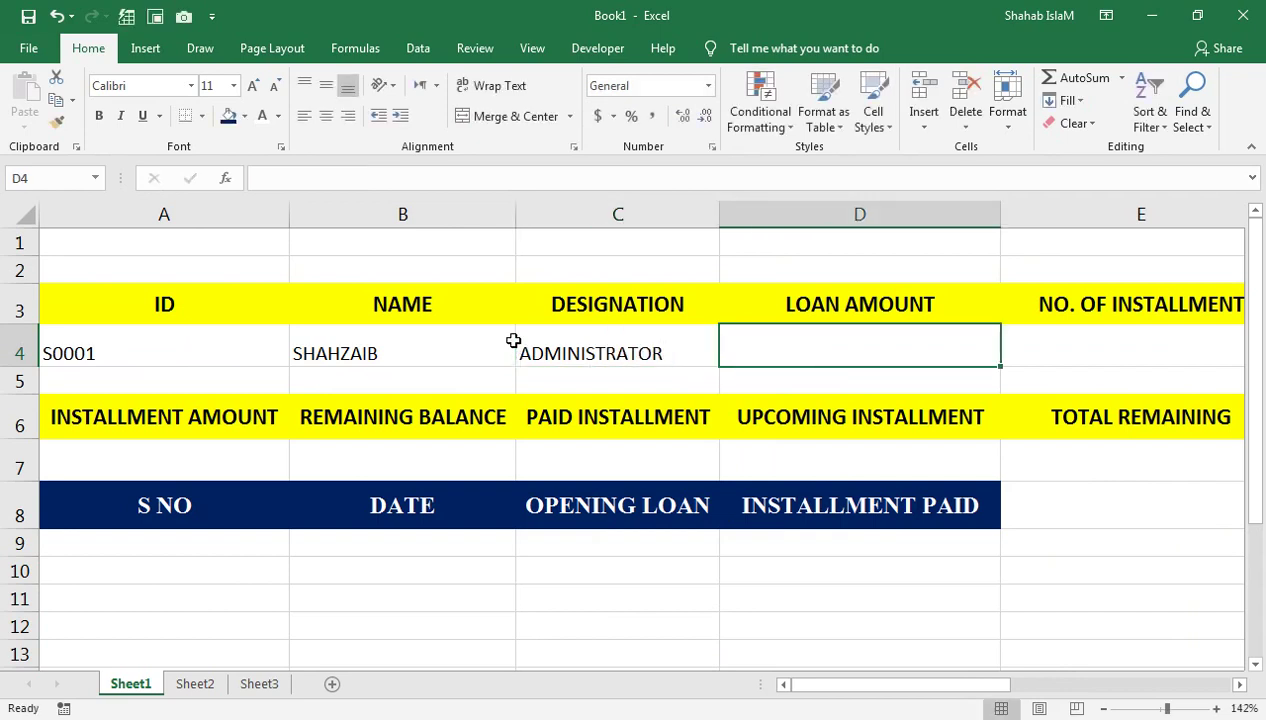
Enter the loan amount 60000 in D4 and the number of installments 12 in E4
{"action": "type", "text": "60000"}
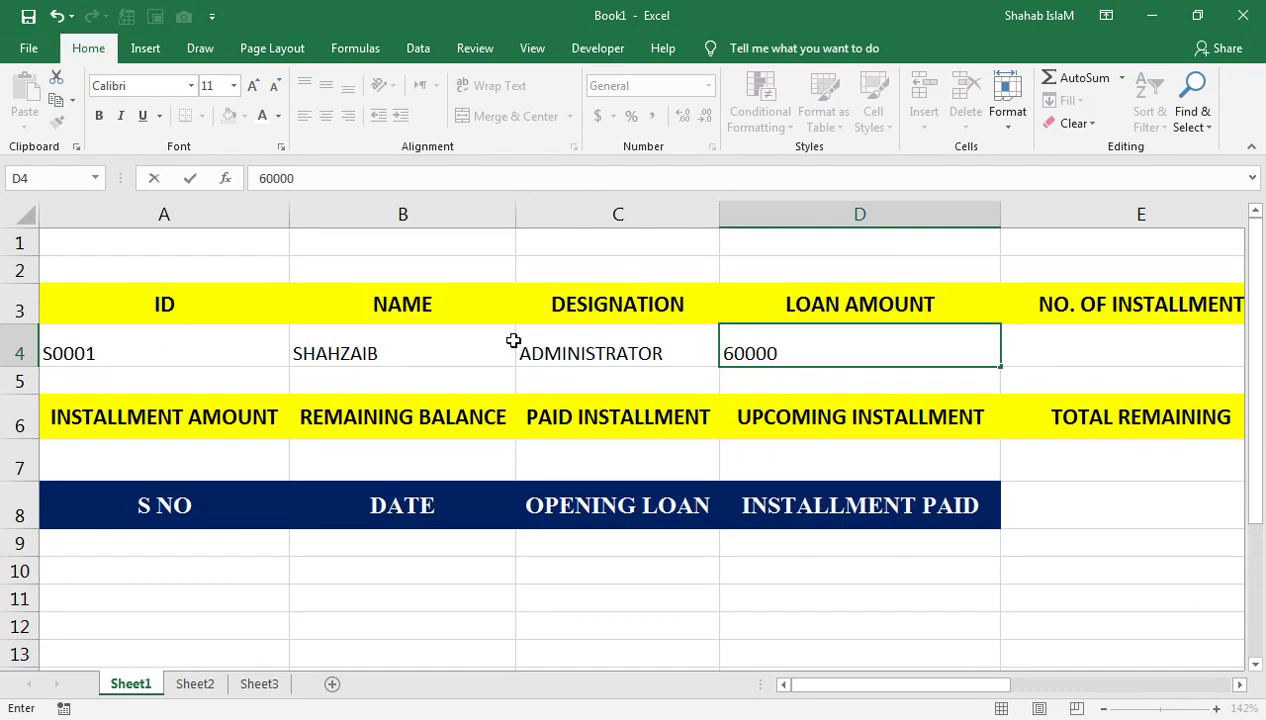
{"action": "key", "text": "Tab"}
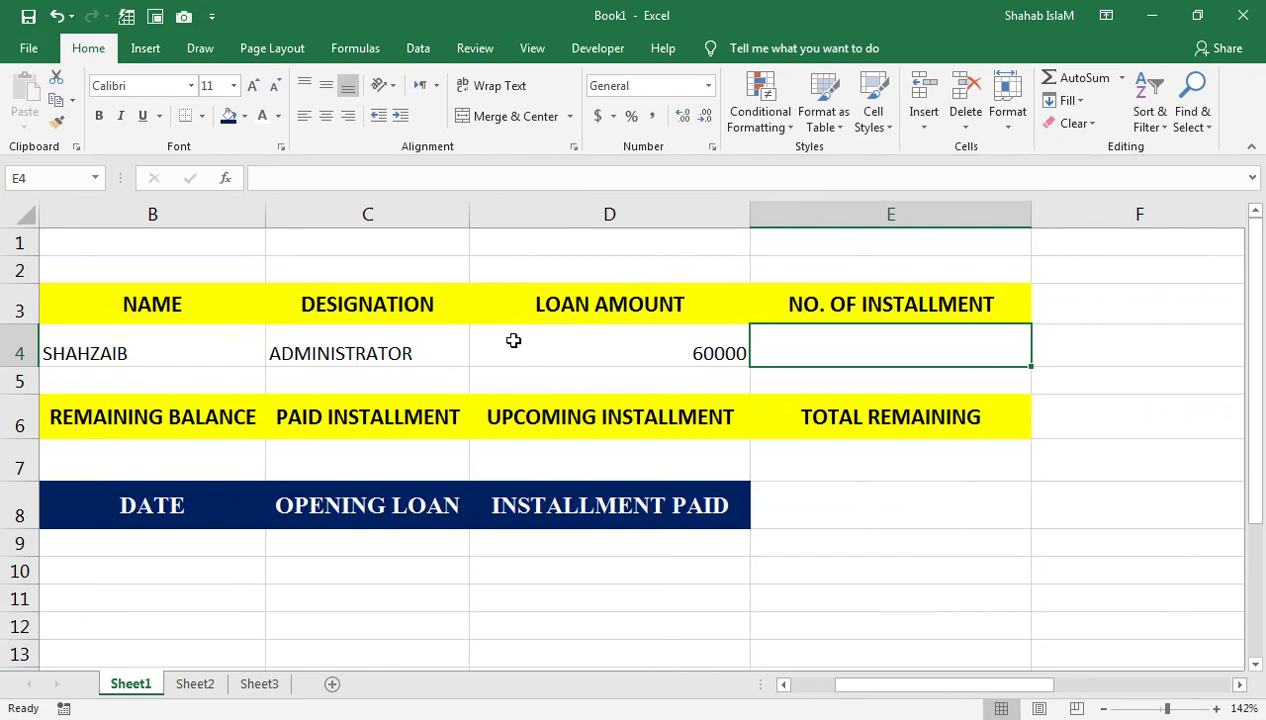
{"action": "type", "text": "12"}
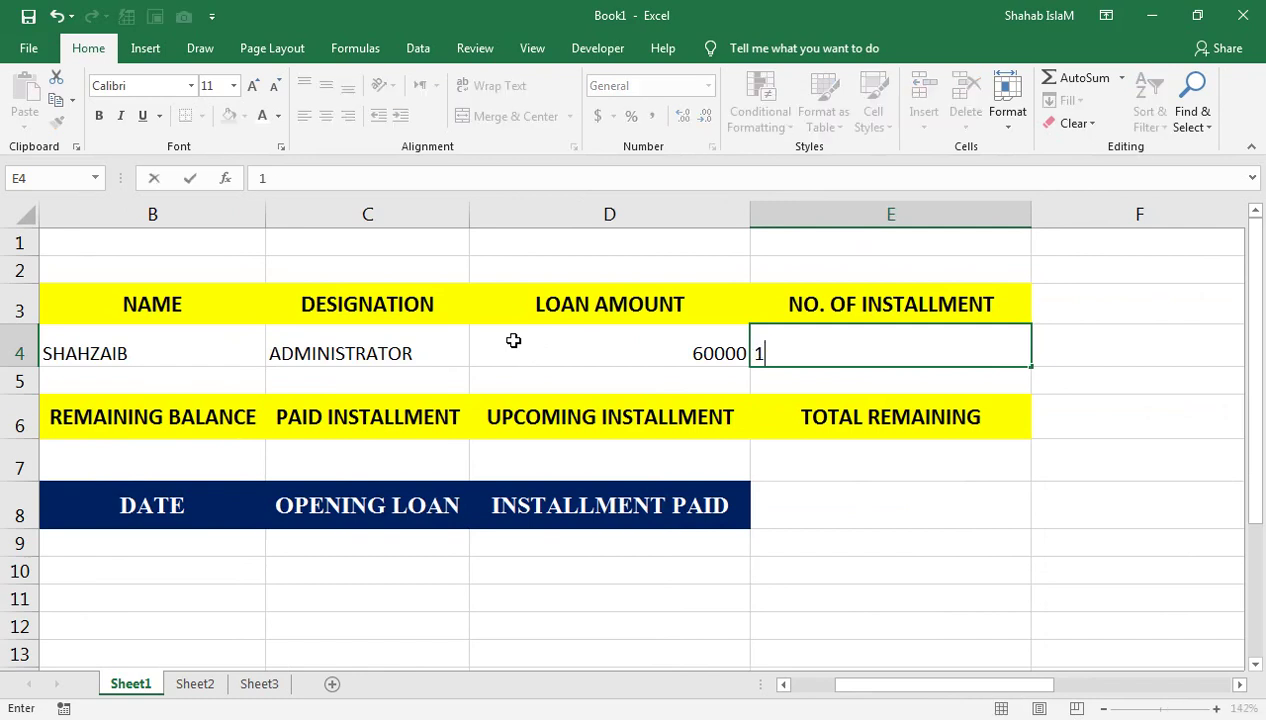
{"action": "key", "text": "Return"}
{"action": "key", "text": "Up"}
{"action": "key", "text": "Right"}
{"action": "key", "text": "Right"}
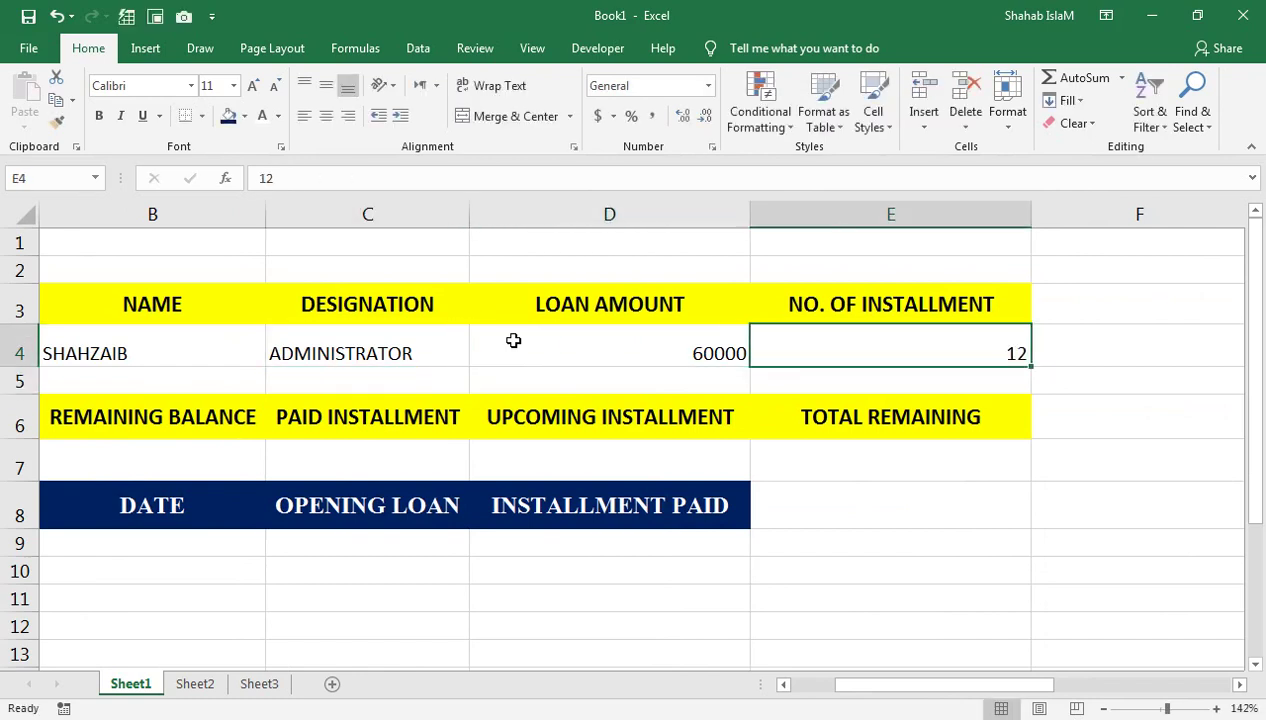
Center the values in A4:E4 horizontally and vertically and make them bold at font size 18
{"action": "left_click_drag", "start_coordinate": [797, 350], "coordinate": [6, 353]}
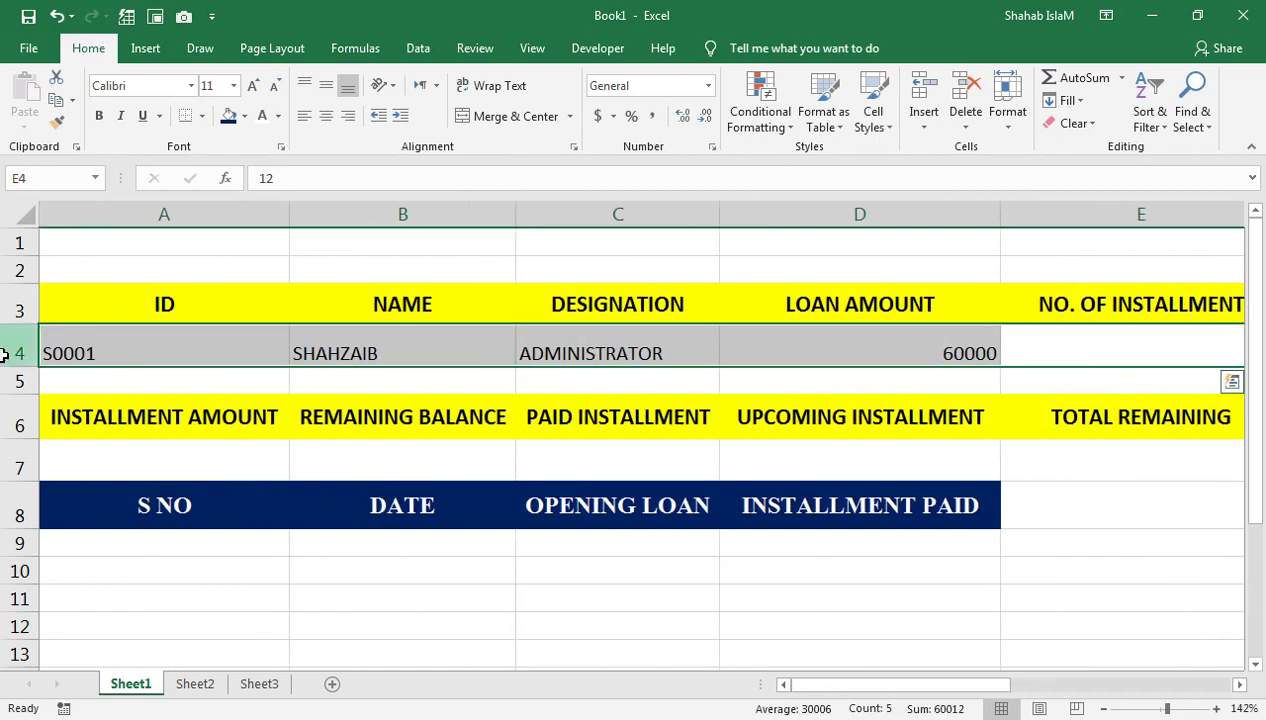
{"action": "left_click", "coordinate": [326, 116]}
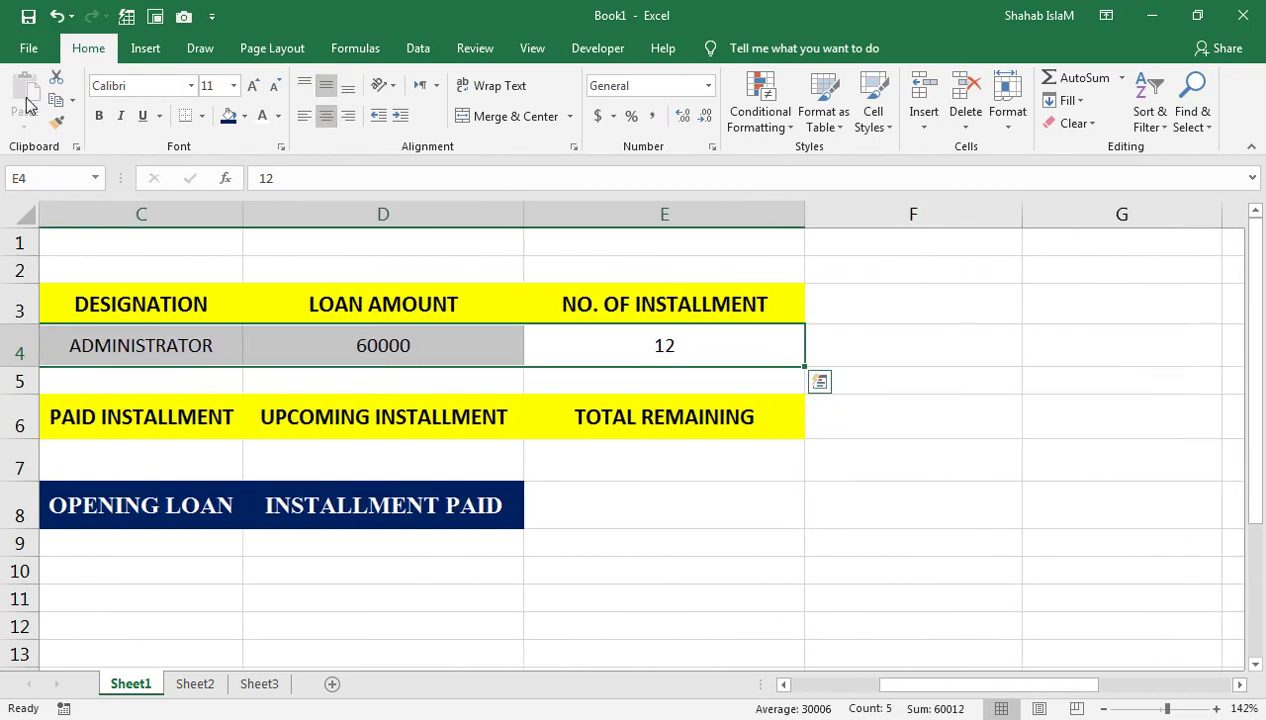
{"action": "left_click", "coordinate": [99, 116]}
{"action": "left_click", "coordinate": [254, 86]}
{"action": "left_click", "coordinate": [254, 86]}
{"action": "left_click", "coordinate": [254, 86]}
{"action": "left_click", "coordinate": [254, 86]}
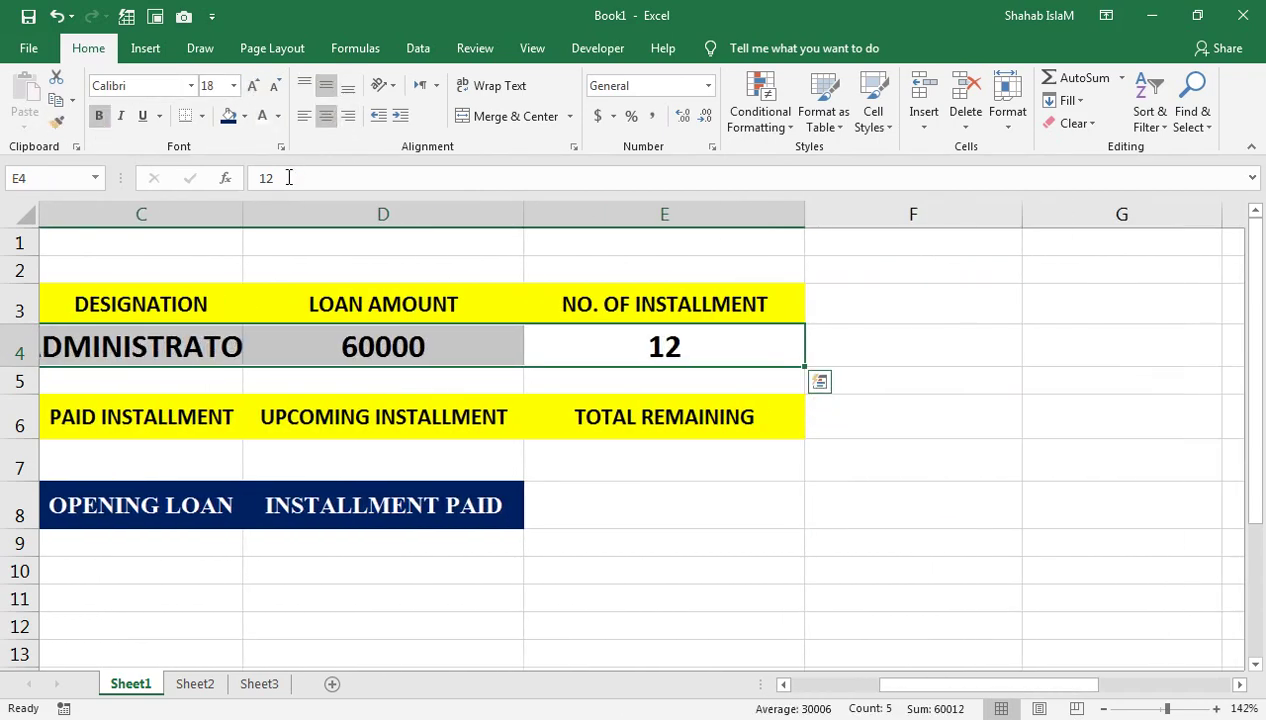
Autofit the width of column C and set the font of A4:E4 to Adobe Fangsong Std R
{"action": "double_click", "coordinate": [239, 211]}
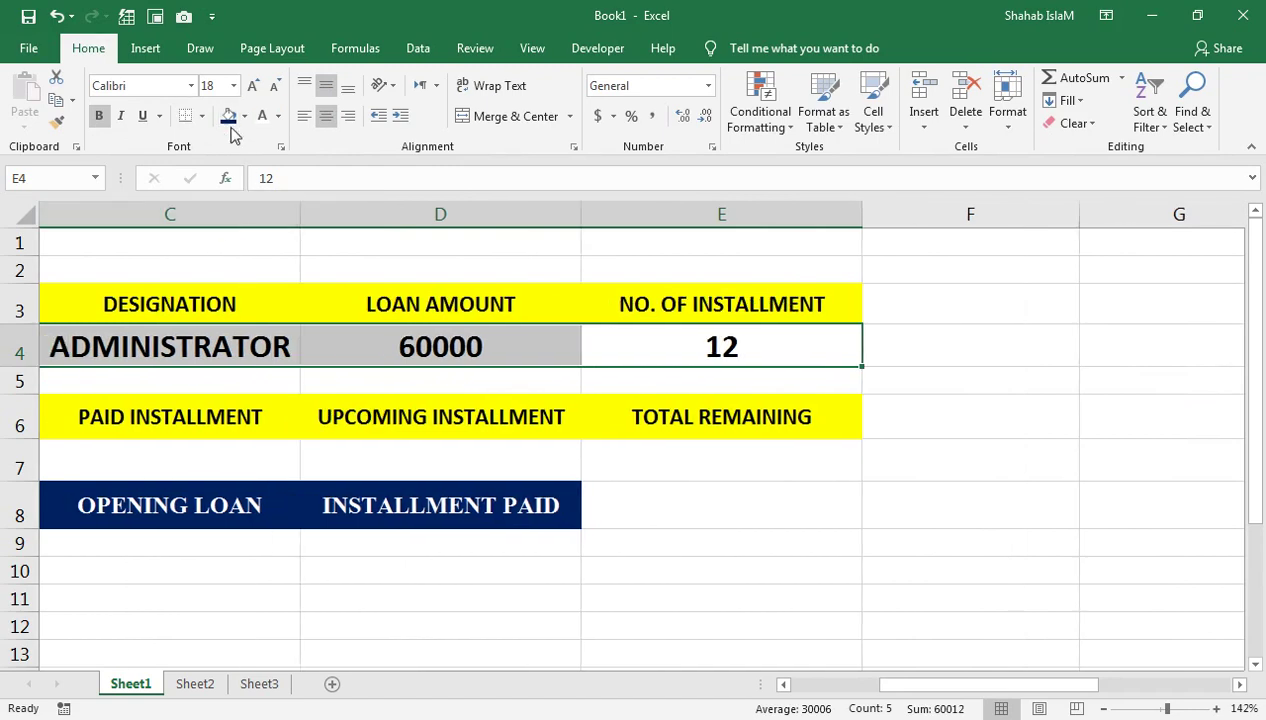
{"action": "left_click", "coordinate": [194, 87]}
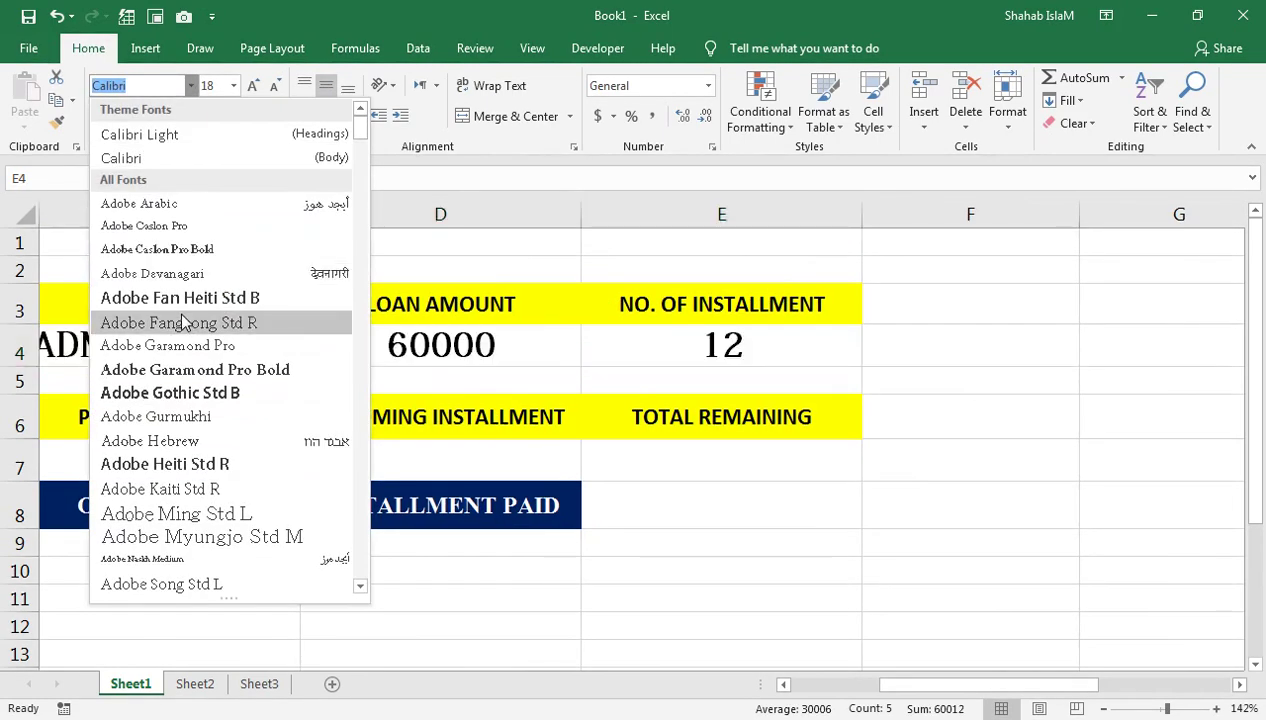
{"action": "left_click", "coordinate": [183, 321]}
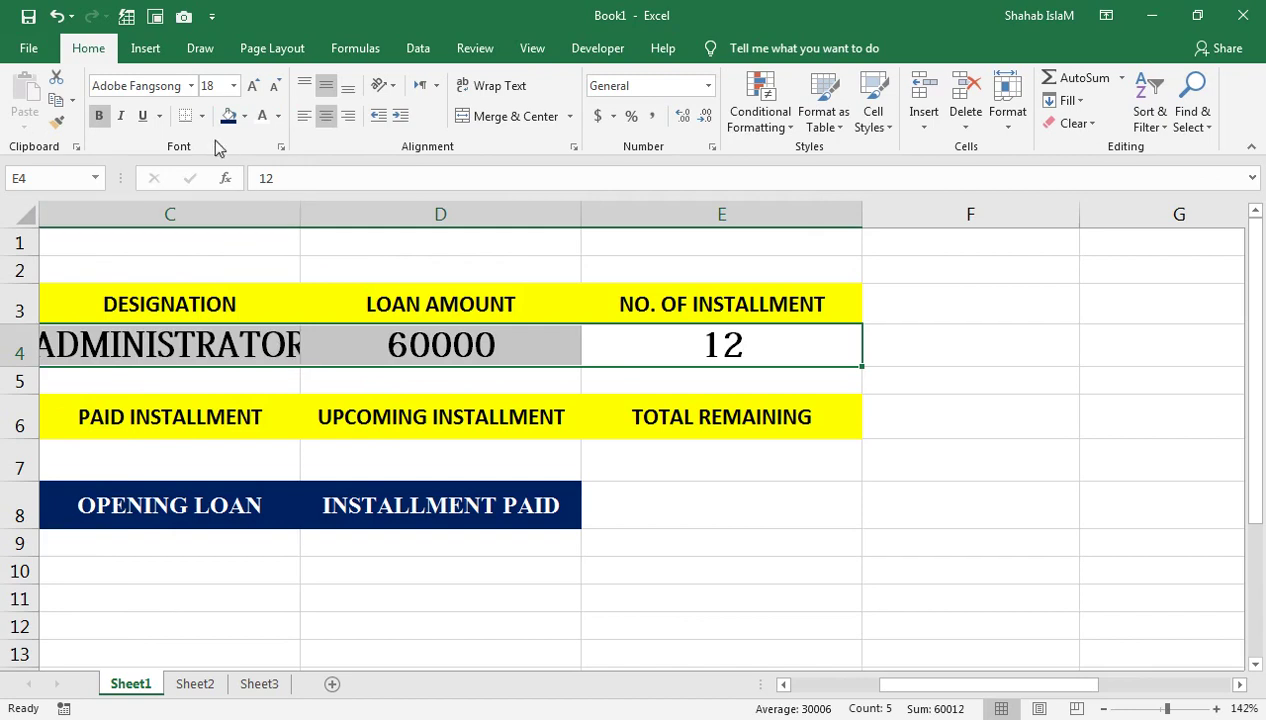
Change the font of the employee data in A4:E4 to Aparajita
{"action": "left_click", "coordinate": [190, 86]}
{"action": "scroll", "coordinate": [170, 510], "scroll_direction": "down", "scroll_amount": 1}
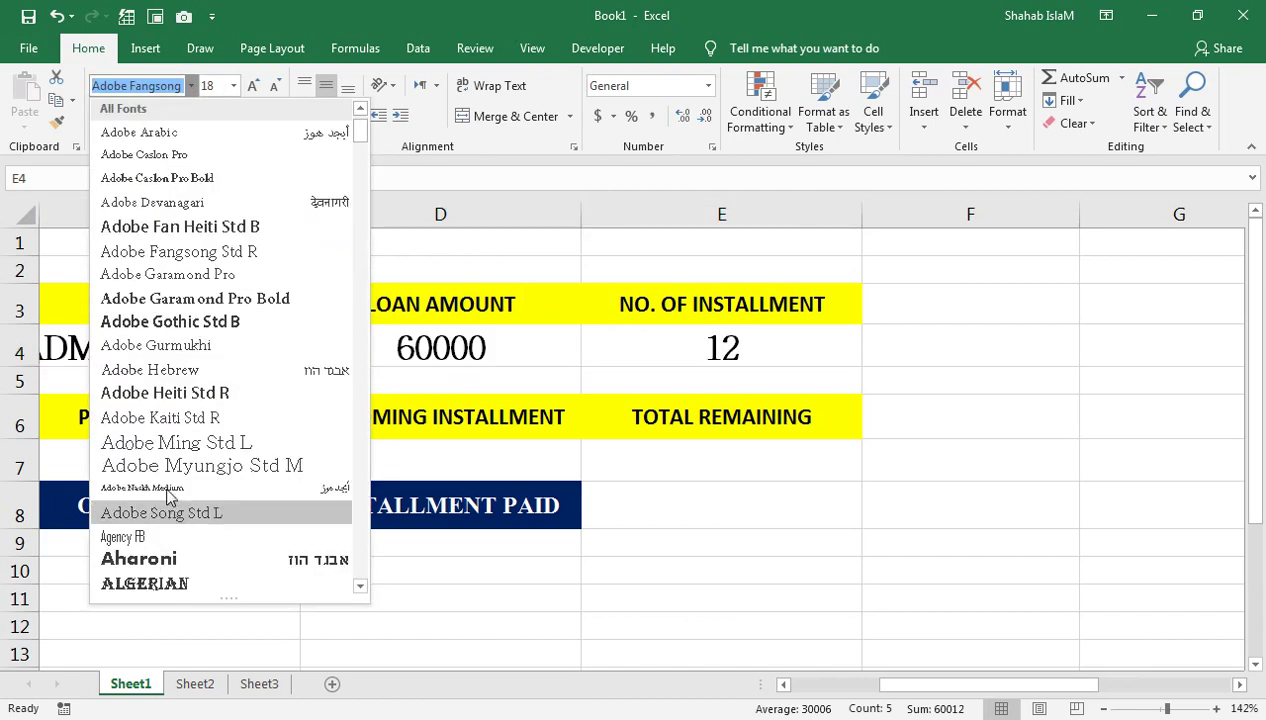
{"action": "scroll", "coordinate": [166, 495], "scroll_direction": "down", "scroll_amount": 2}
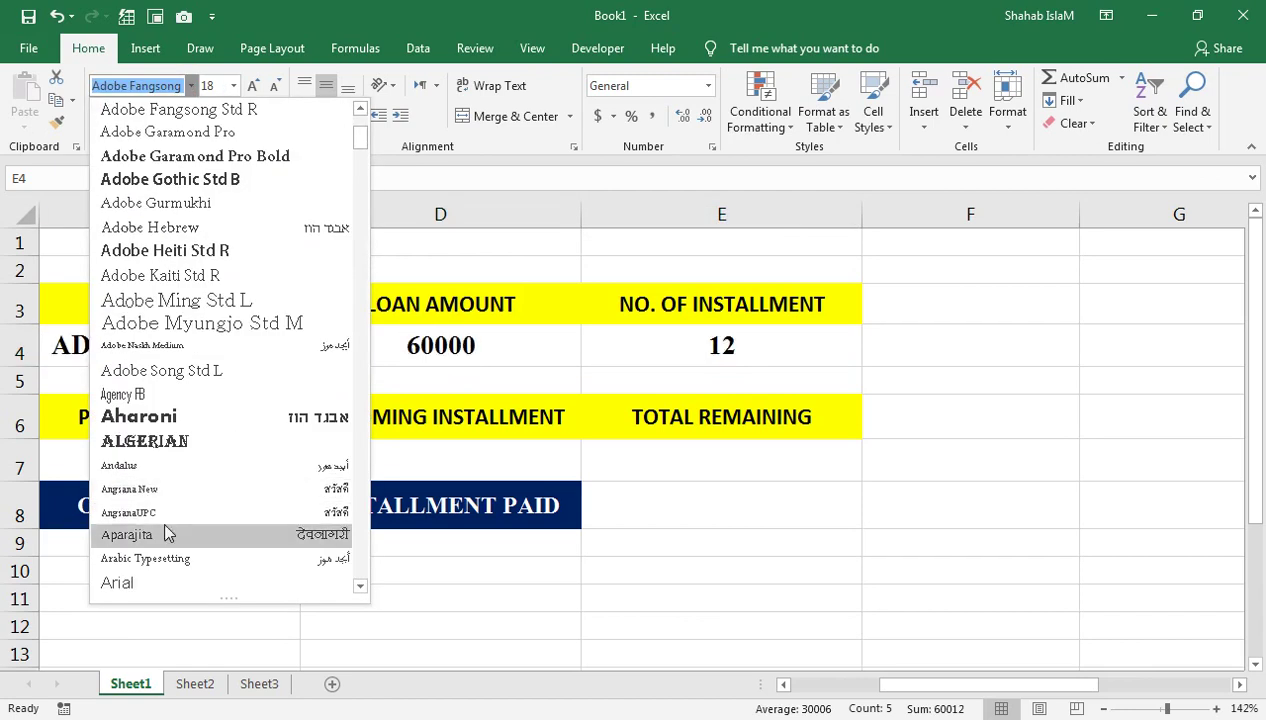
{"action": "left_click", "coordinate": [166, 535]}
{"action": "left_click_drag", "start_coordinate": [877, 697], "coordinate": [806, 690]}
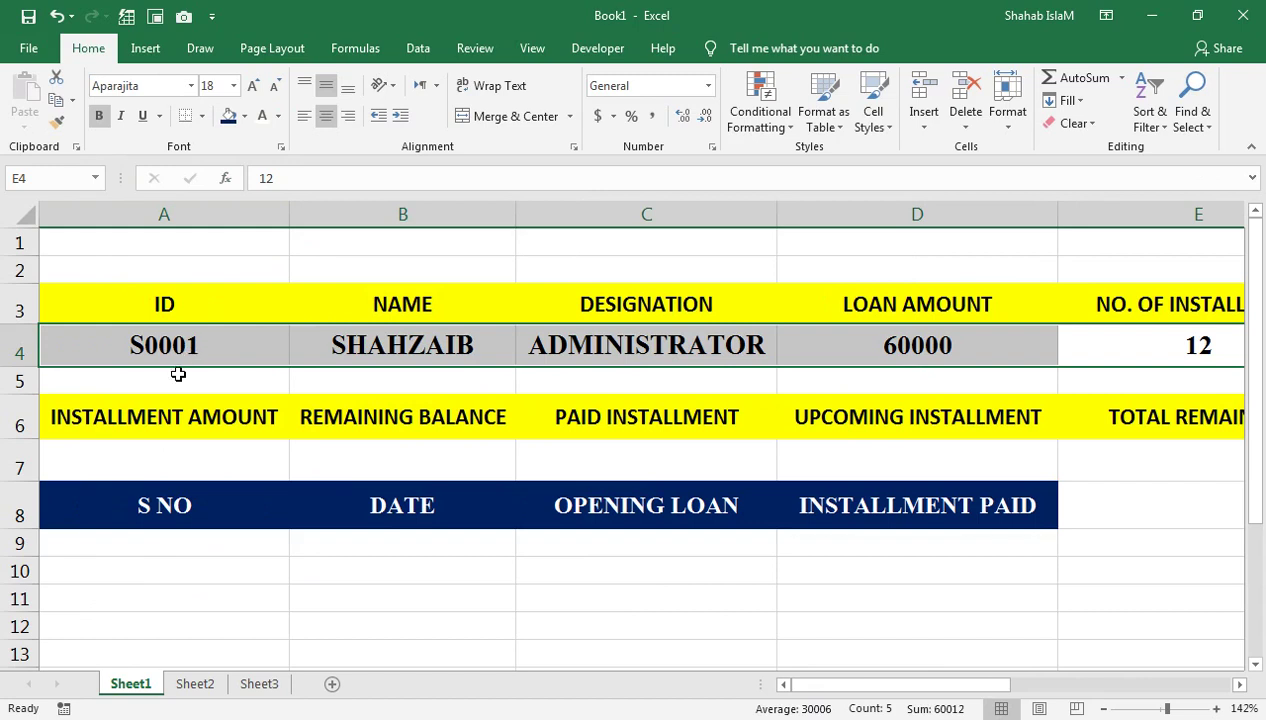
Insert a blank row above row 7 and remove the fill color from the new row
{"action": "left_click", "coordinate": [148, 450]}
{"action": "left_click", "coordinate": [19, 462]}
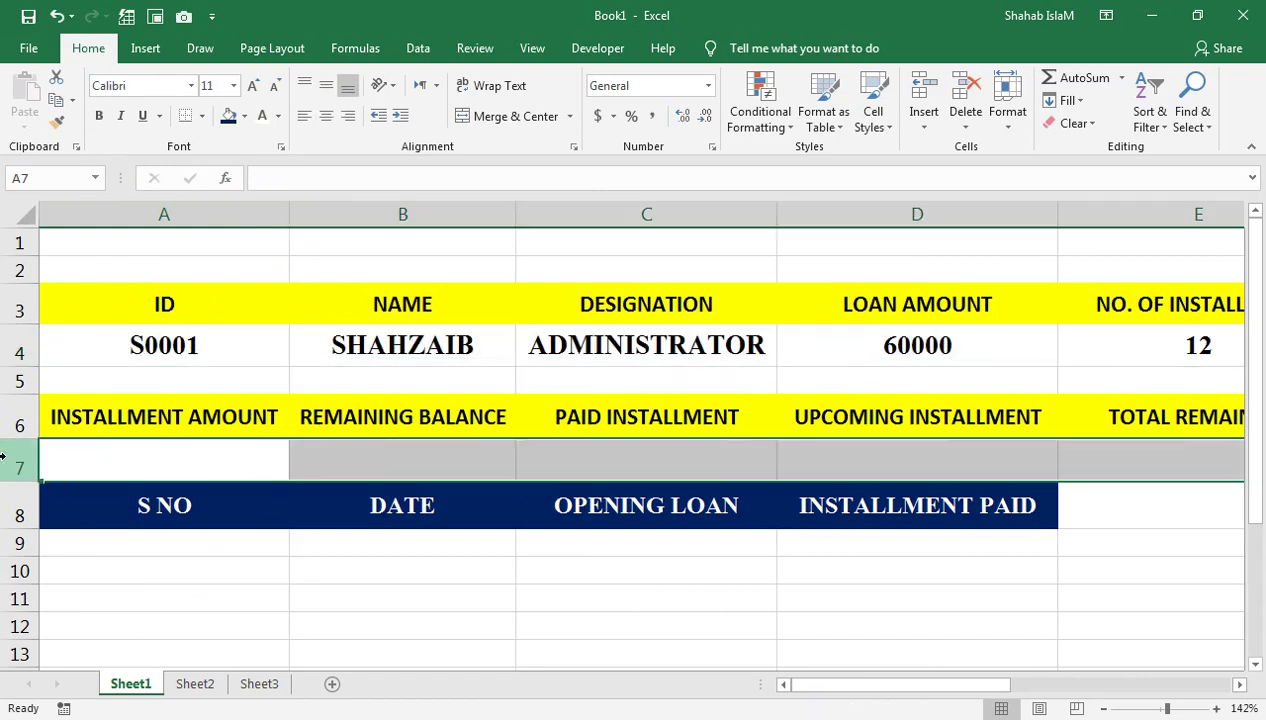
{"action": "right_click", "coordinate": [19, 462]}
{"action": "left_click", "coordinate": [55, 300]}
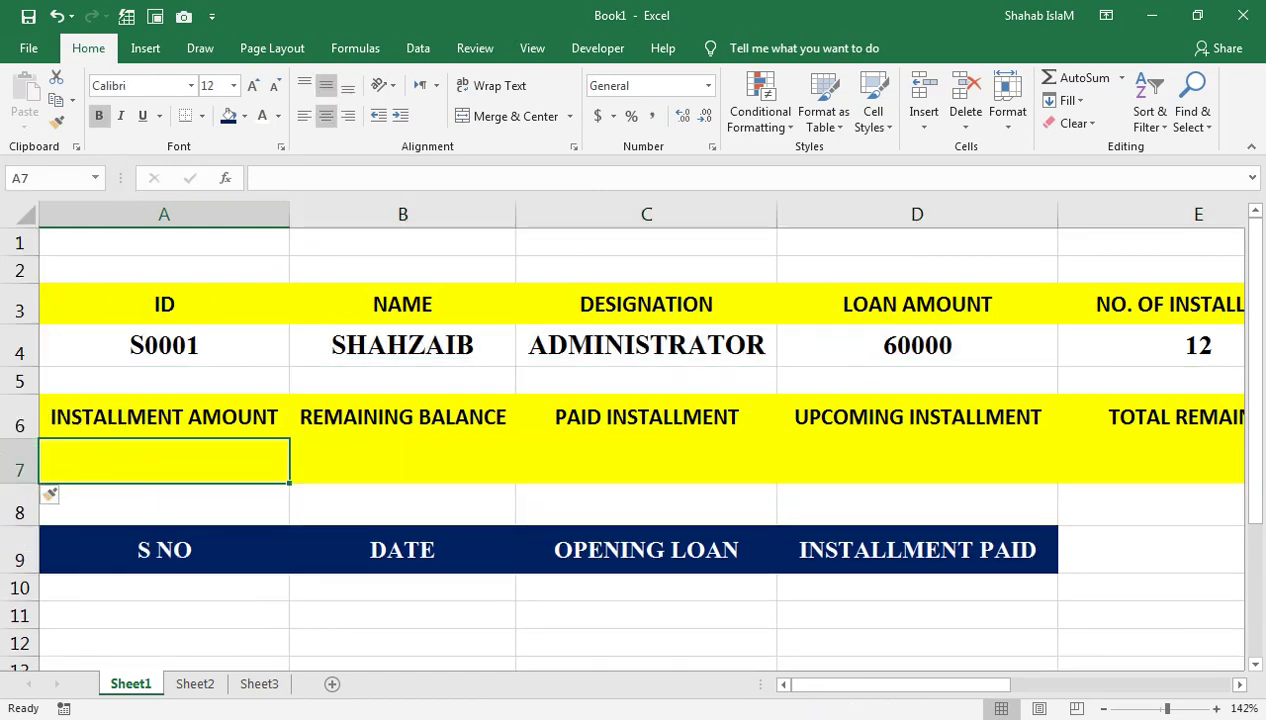
{"action": "left_click", "coordinate": [20, 460]}
{"action": "left_click", "coordinate": [244, 116]}
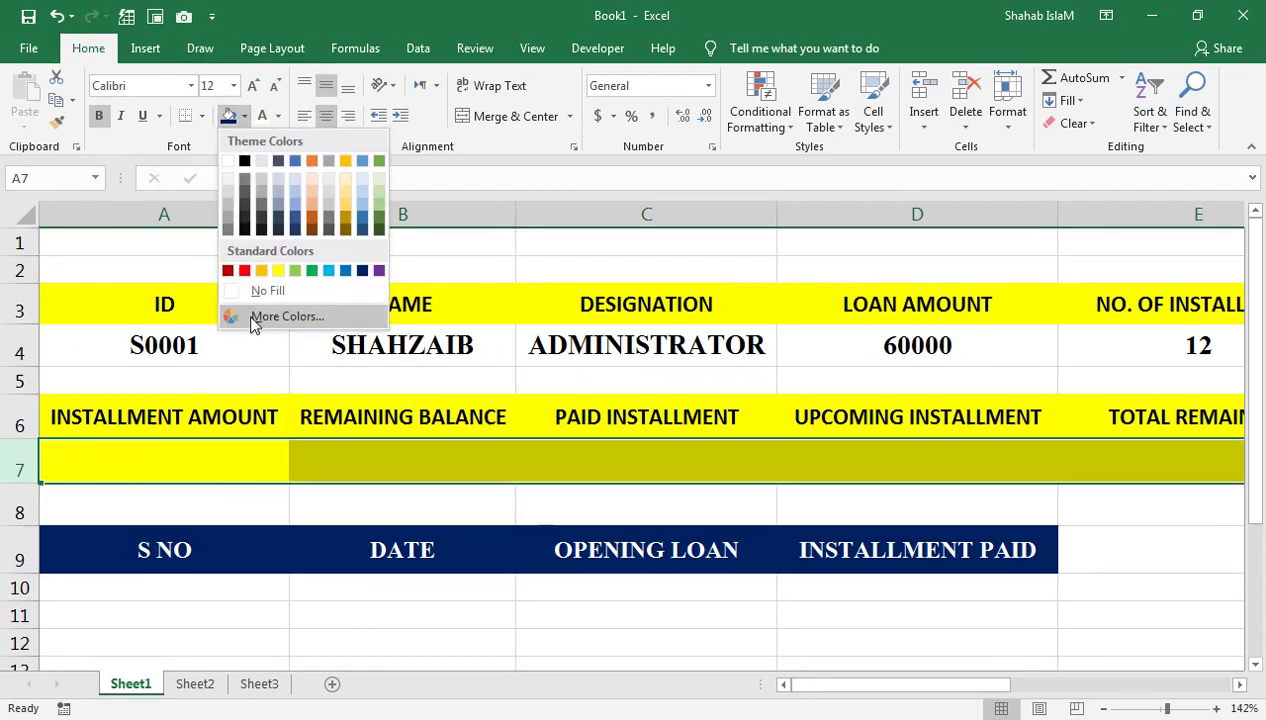
{"action": "left_click", "coordinate": [258, 288]}
Enter the formula =D4/E4 in A7 to calculate the installment amount
{"action": "left_click", "coordinate": [239, 447]}
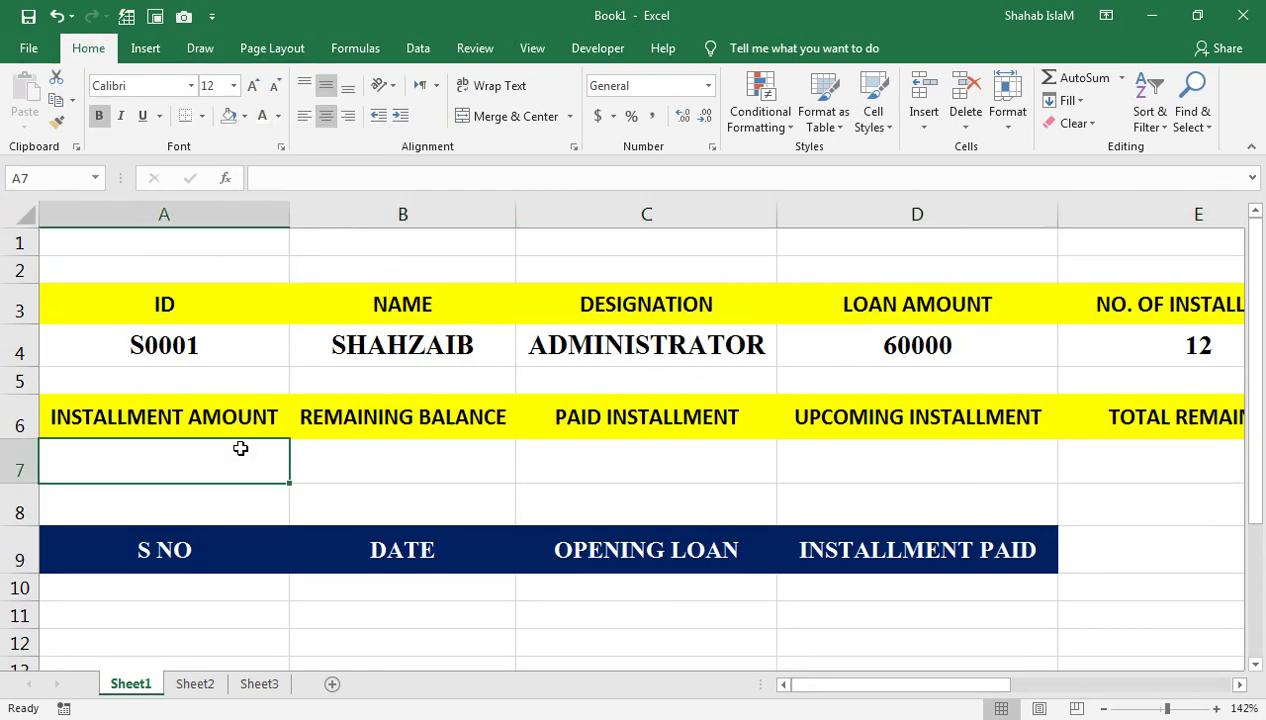
{"action": "type", "text": "="}
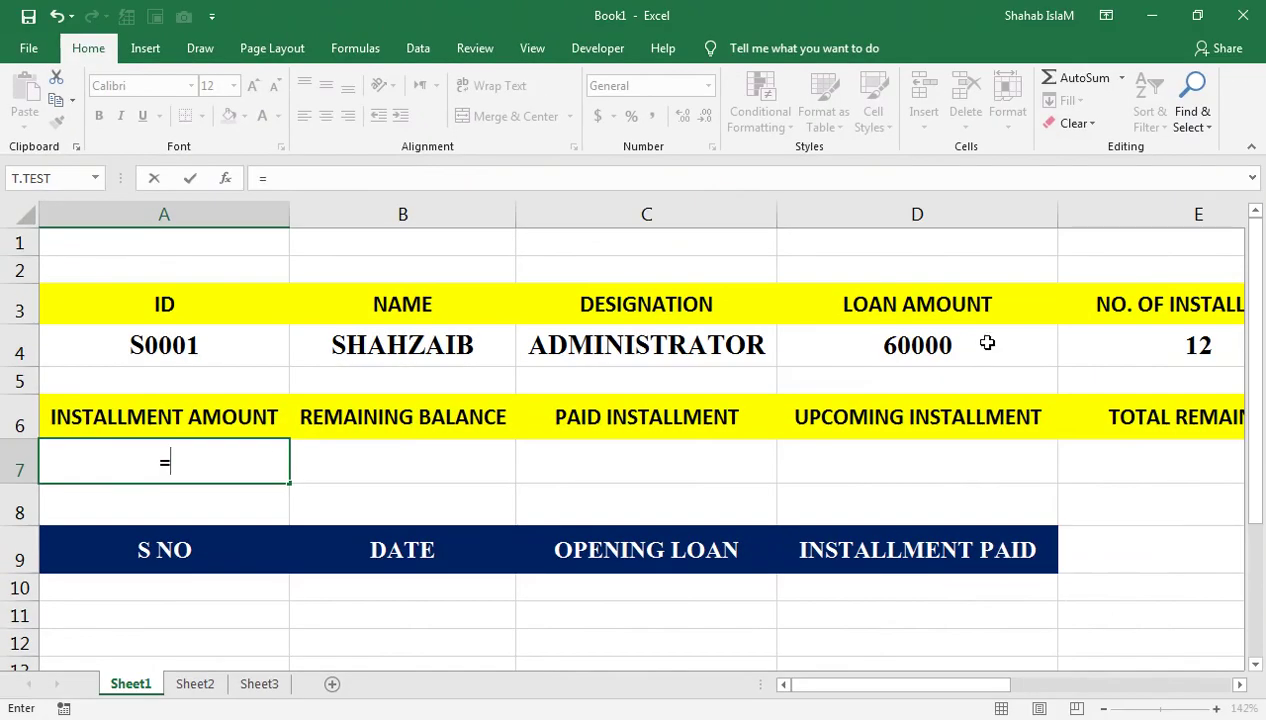
{"action": "left_click", "coordinate": [957, 345]}
{"action": "type", "text": "/"}
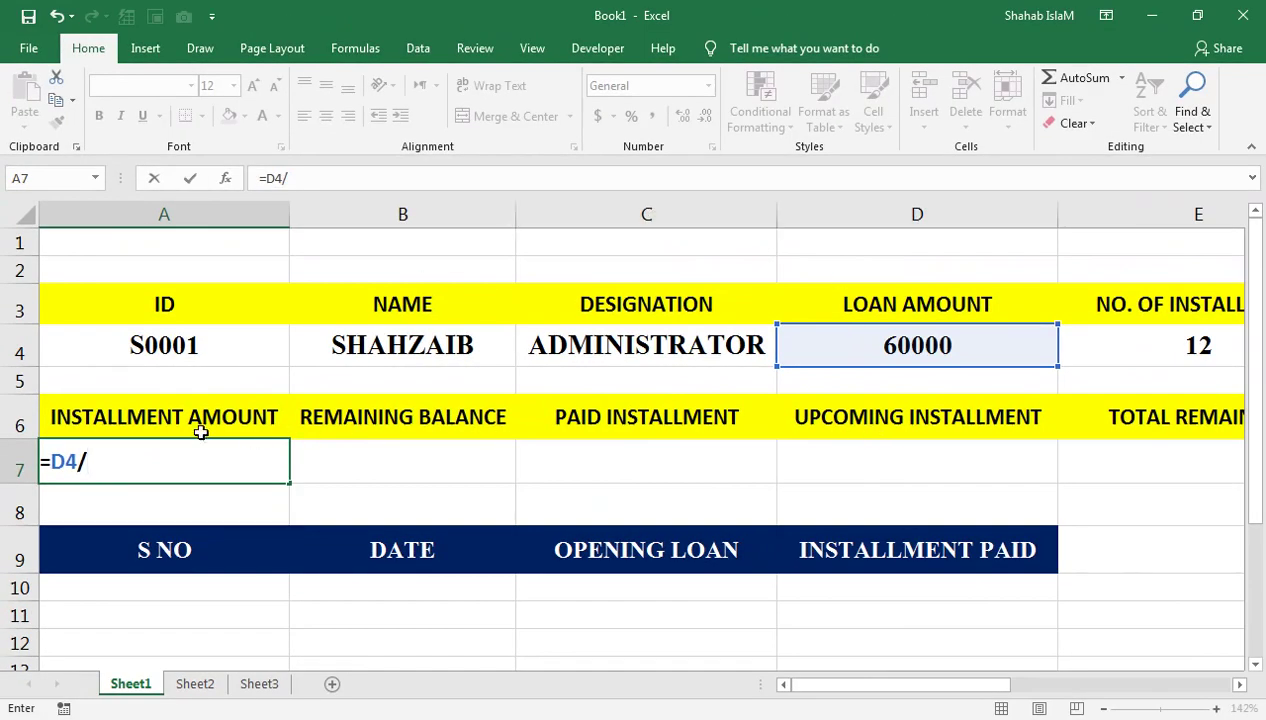
{"action": "left_click", "coordinate": [1107, 343]}
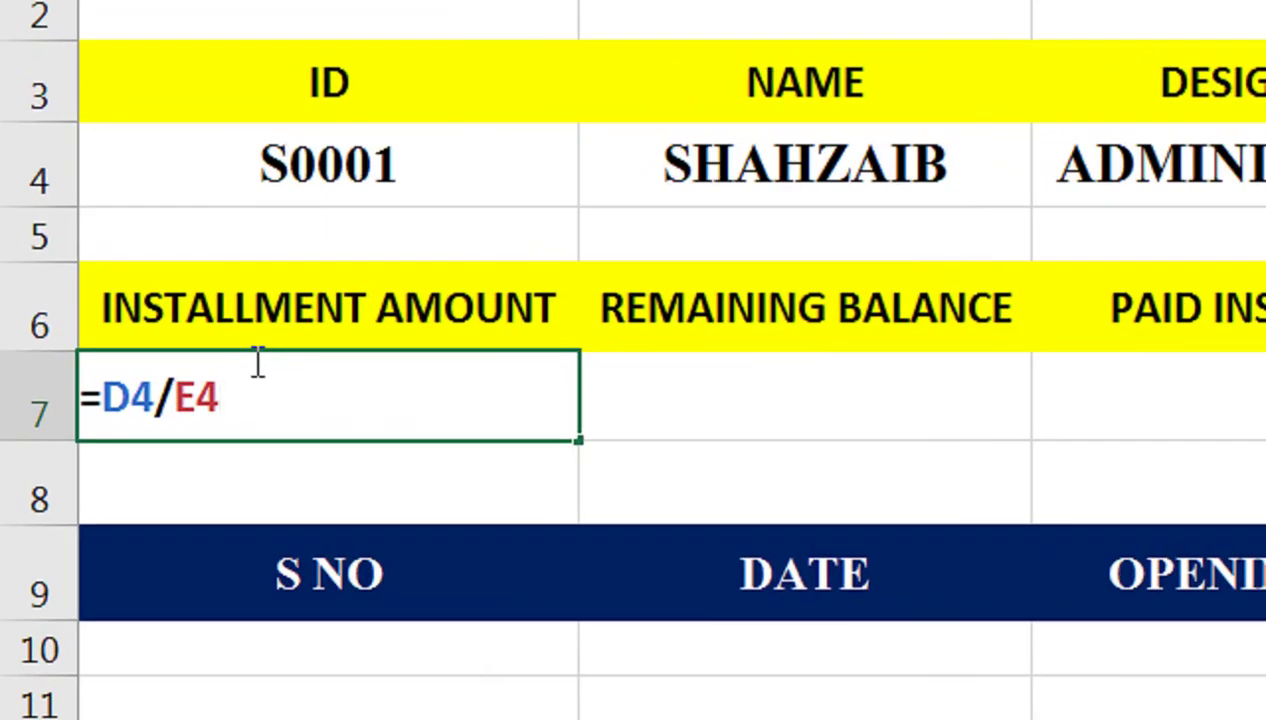
{"action": "key", "text": "Return"}
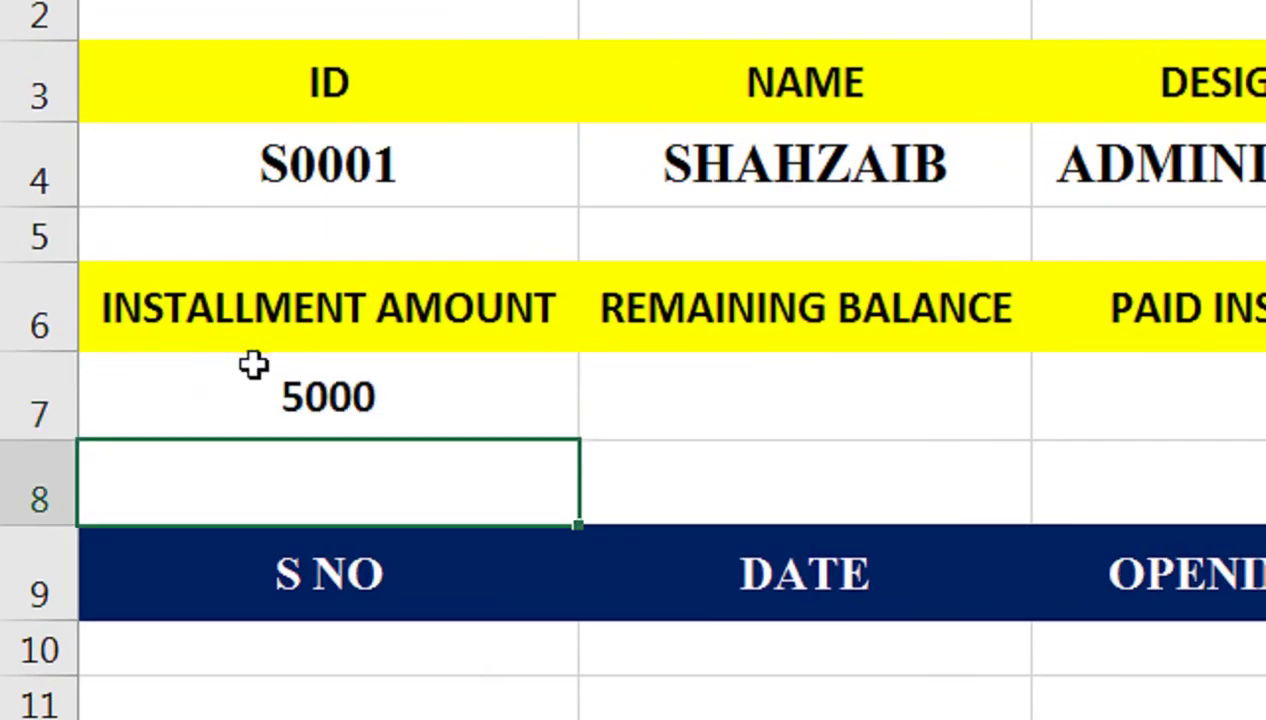
Copy the formatting of the employee name cell B4 onto A7:E7
{"action": "left_click", "coordinate": [260, 405]}
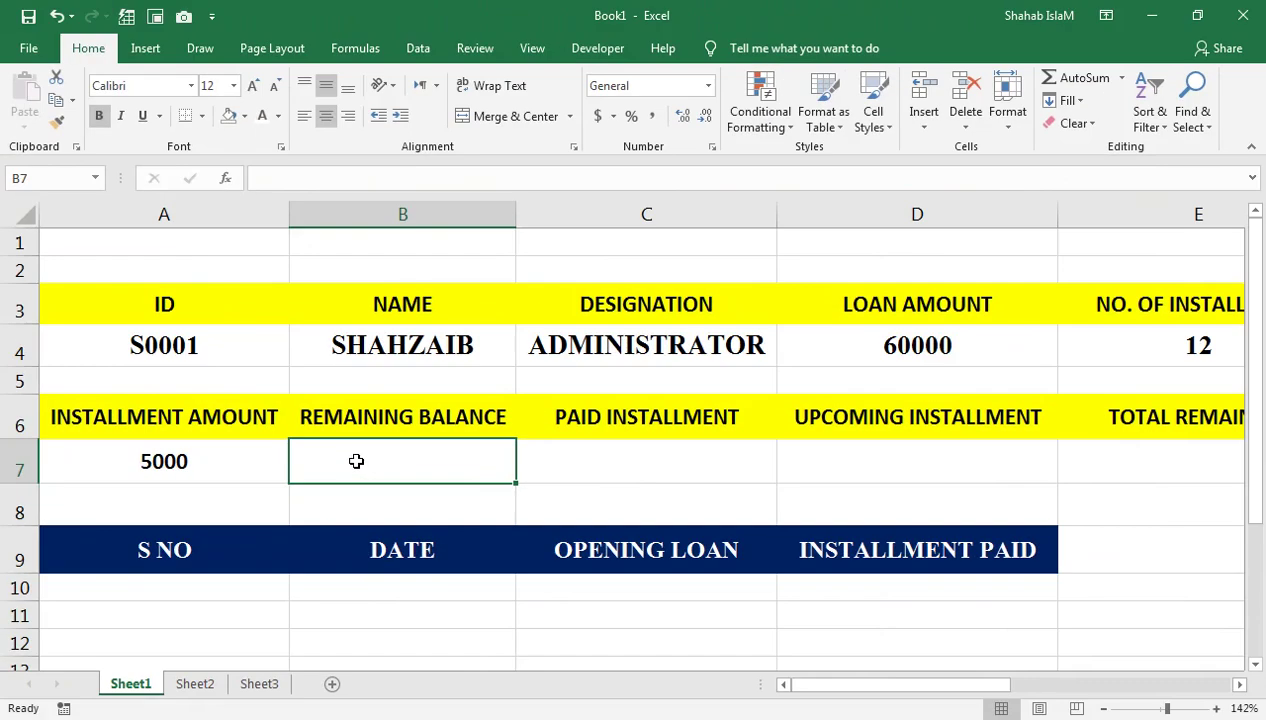
{"action": "left_click", "coordinate": [456, 397]}
{"action": "left_click", "coordinate": [840, 155]}
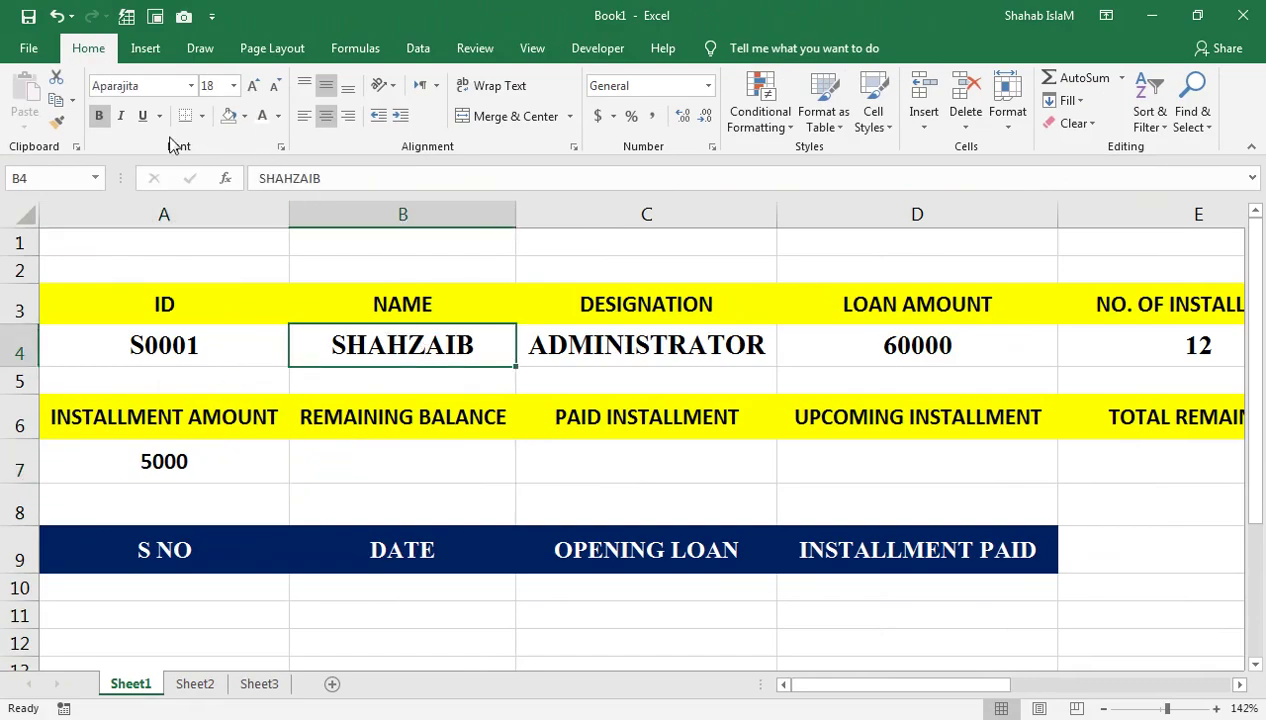
{"action": "left_click", "coordinate": [57, 121]}
{"action": "left_click_drag", "start_coordinate": [182, 472], "coordinate": [1090, 470]}
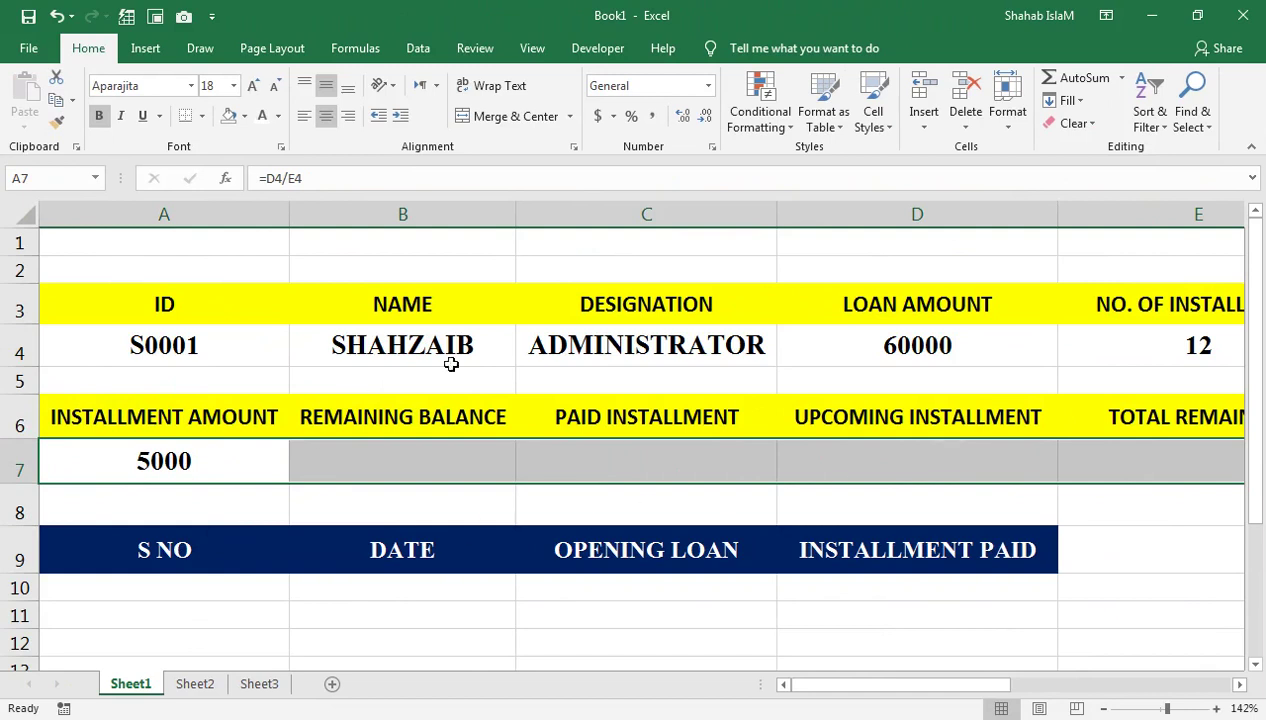
Enter the formula =D4 in C10 to bring the loan amount into the OPENING LOAN column
{"action": "left_click", "coordinate": [328, 466]}
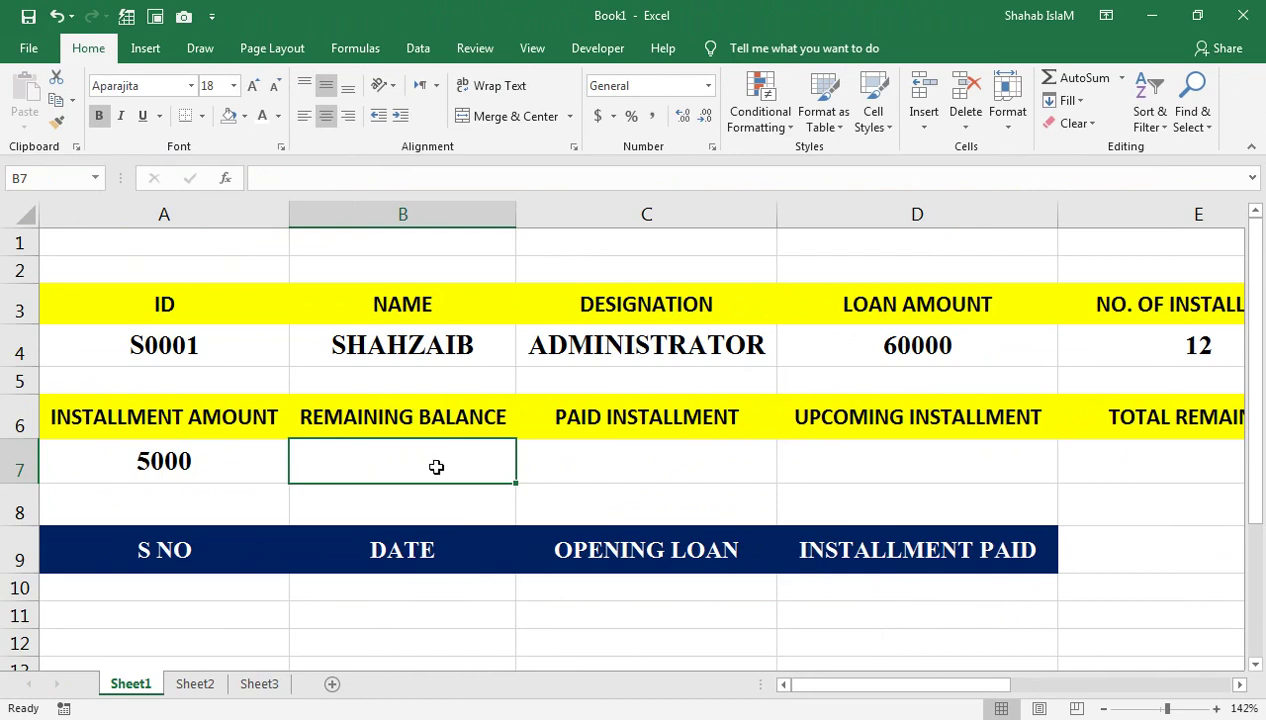
{"action": "scroll", "coordinate": [436, 467], "scroll_direction": "down", "scroll_amount": 1}
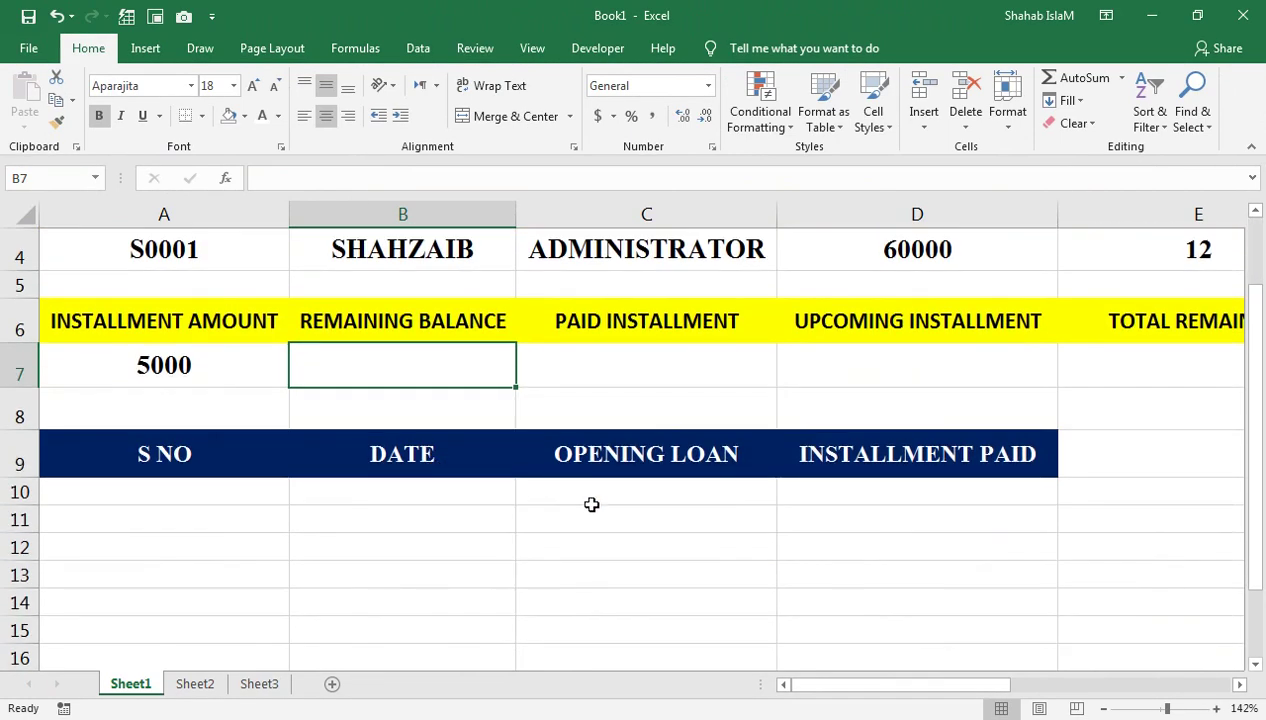
{"action": "left_click", "coordinate": [592, 506]}
{"action": "type", "text": "="}
{"action": "left_click", "coordinate": [828, 256]}
{"action": "scroll", "coordinate": [828, 255], "scroll_direction": "up", "scroll_amount": 1}
{"action": "key", "text": "Return"}
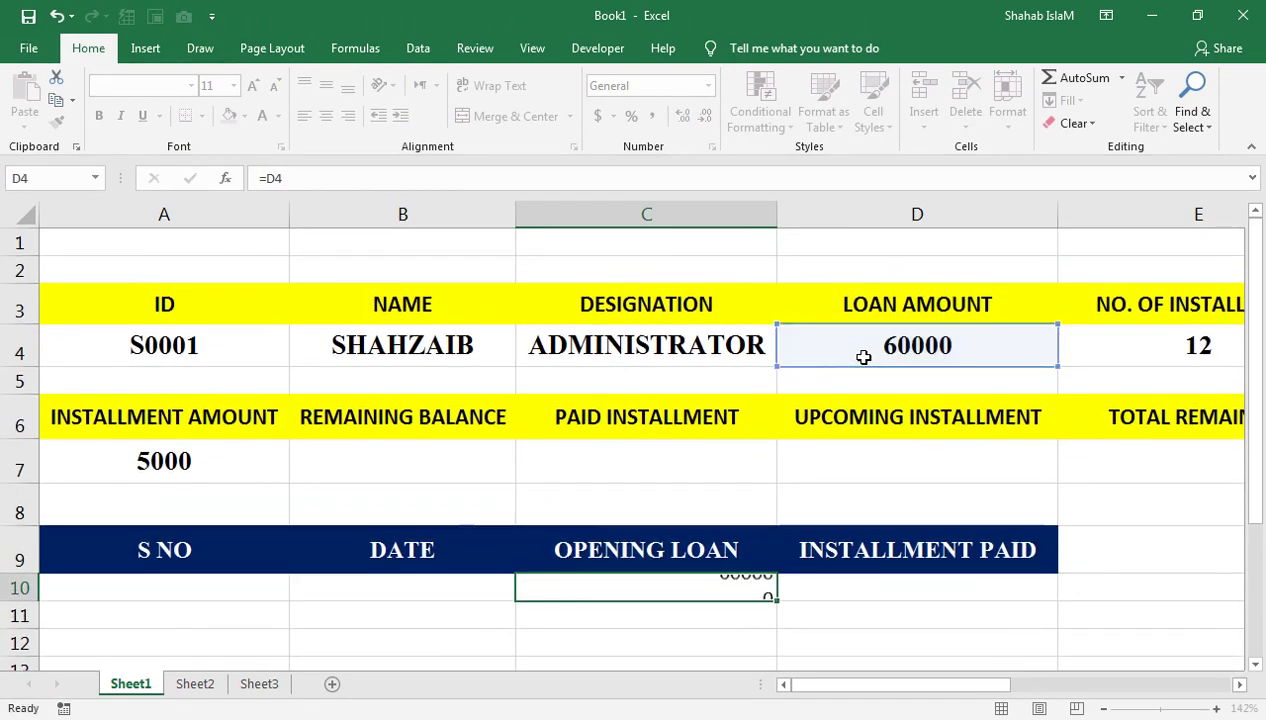
Center the opening loan value in C10, make it bold and increase its font size by two steps
{"action": "left_click", "coordinate": [749, 585]}
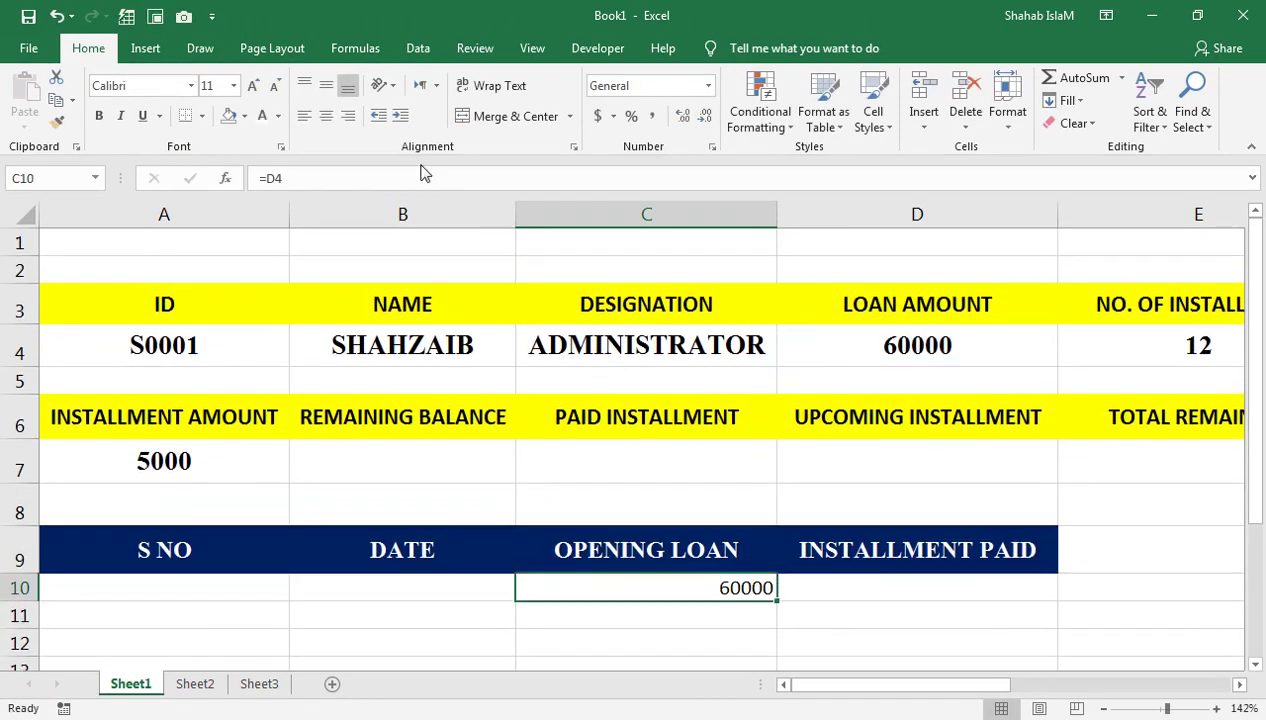
{"action": "left_click", "coordinate": [326, 122]}
{"action": "left_click", "coordinate": [98, 115]}
{"action": "left_click", "coordinate": [247, 87]}
{"action": "left_click", "coordinate": [247, 87]}
Enter the first serial number 1 in A11 of the S NO column
{"action": "left_click", "coordinate": [198, 586]}
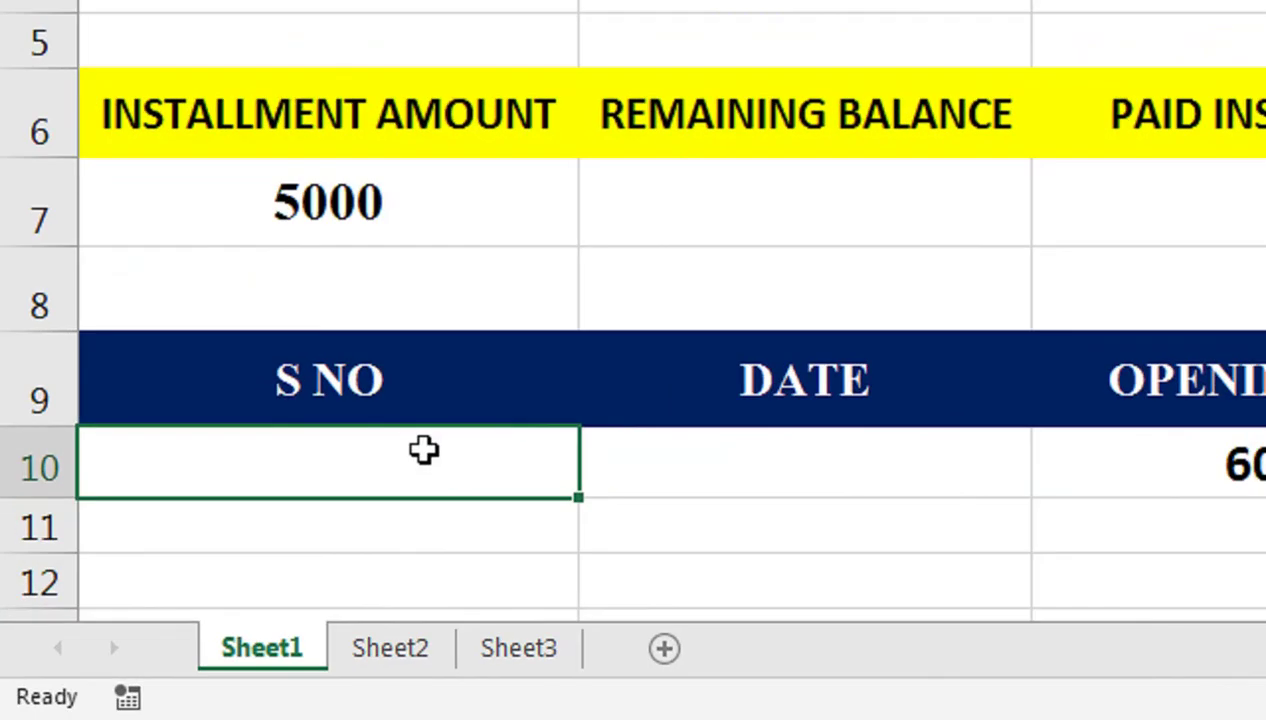
{"action": "scroll", "coordinate": [213, 585], "scroll_direction": "down", "scroll_amount": 1}
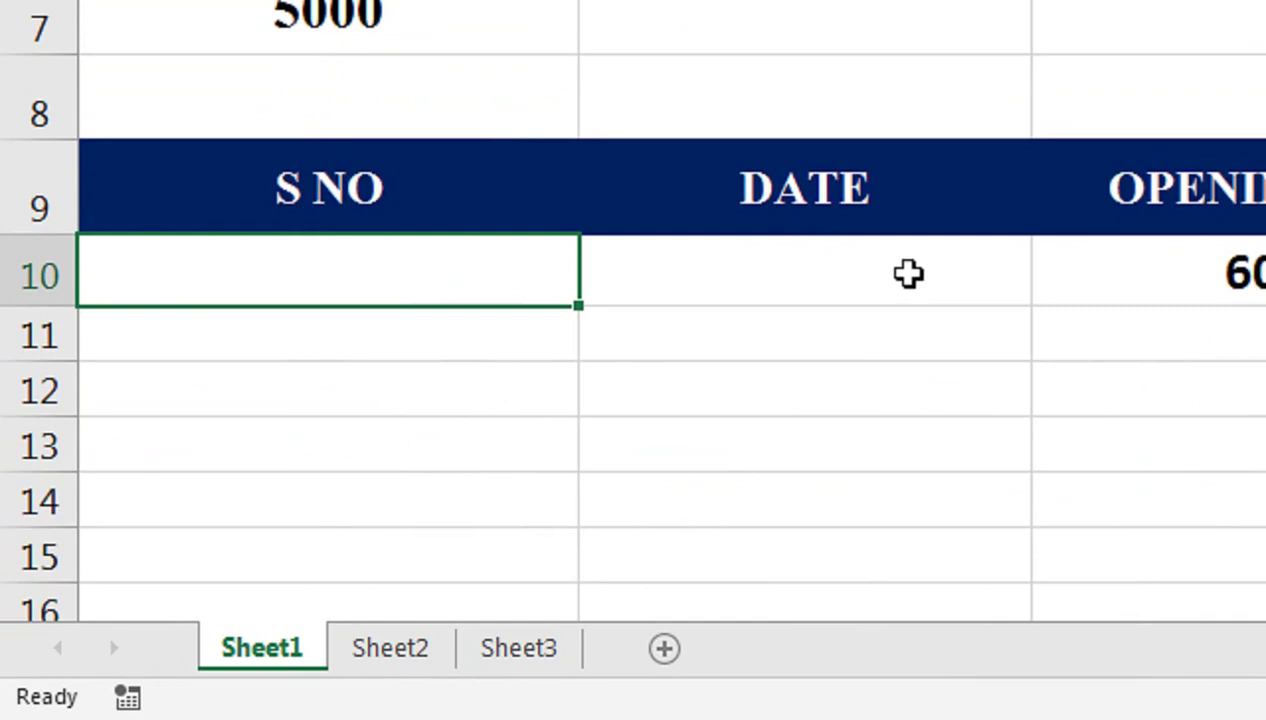
{"action": "left_click", "coordinate": [531, 333]}
{"action": "type", "text": "1"}
{"action": "key", "text": "Return"}
{"action": "left_click", "coordinate": [531, 333]}
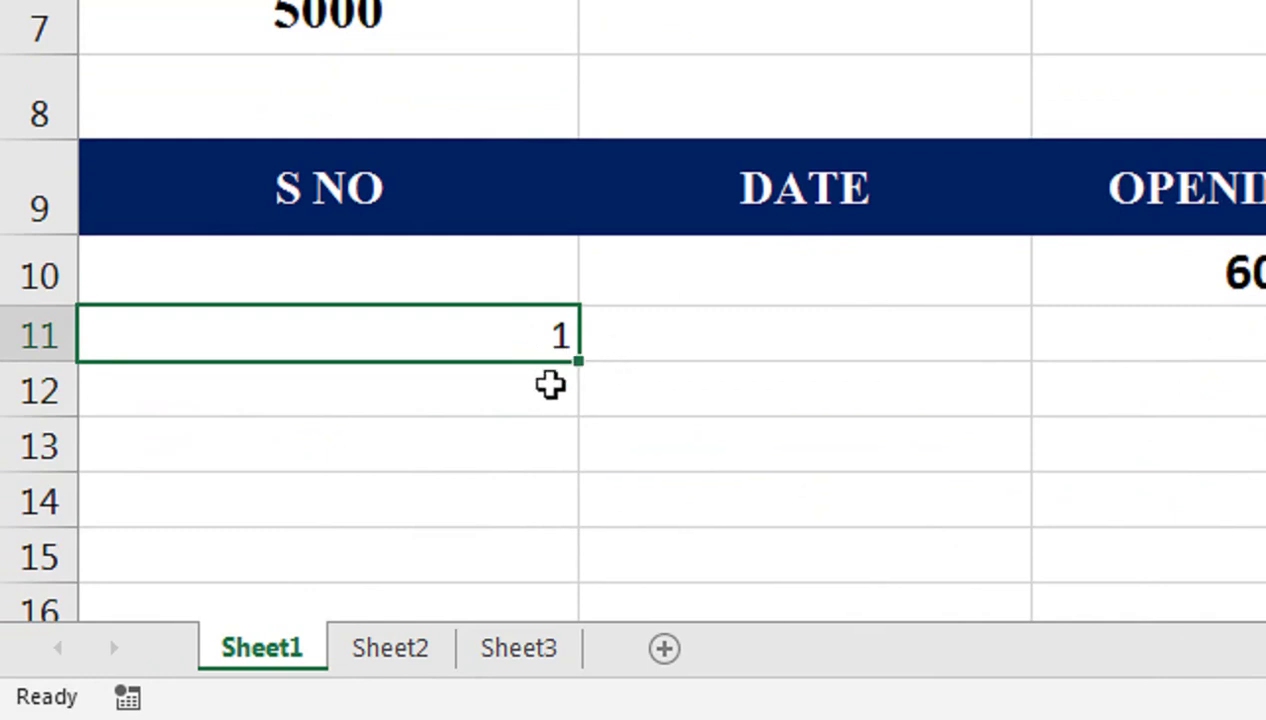
Enter the formula =IF(B12="","",A11+1) in A12 to number rows only when a date is present
{"action": "left_click", "coordinate": [551, 385]}
{"action": "type", "text": "=IF("}
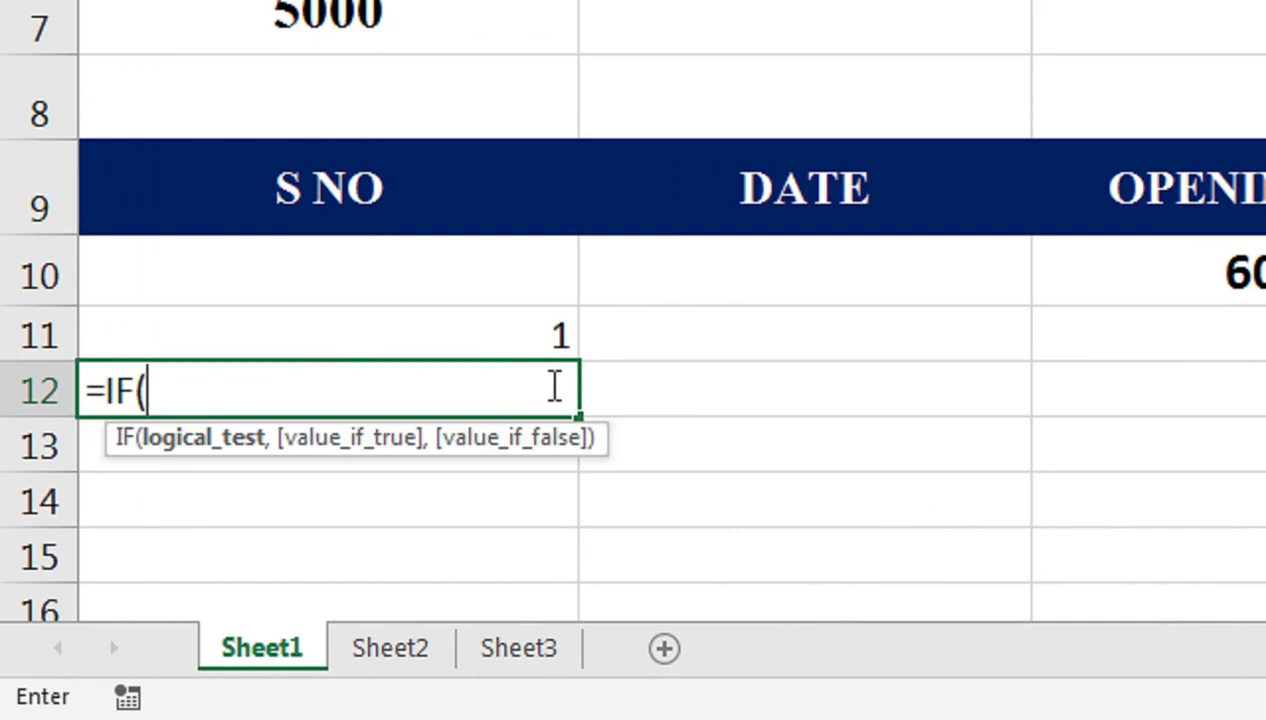
{"action": "key", "text": "Right"}
{"action": "type", "text": "="}
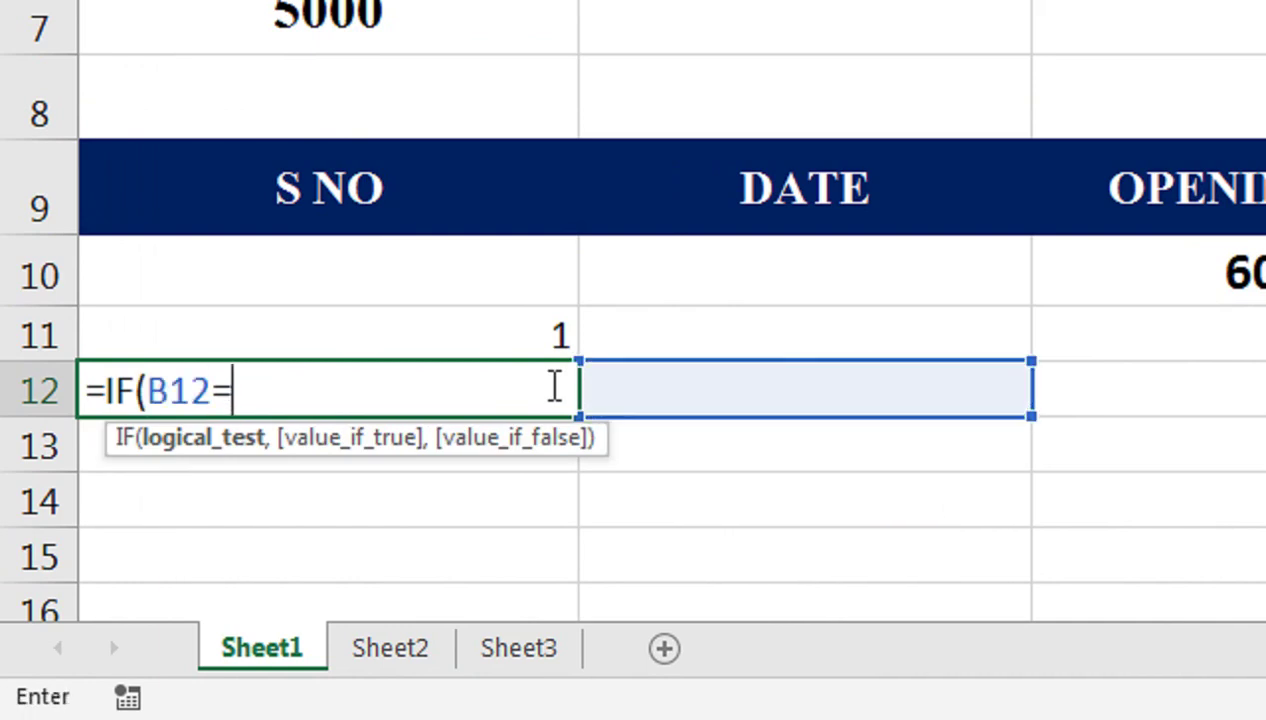
{"action": "type", "text": "\"\",\"\","}
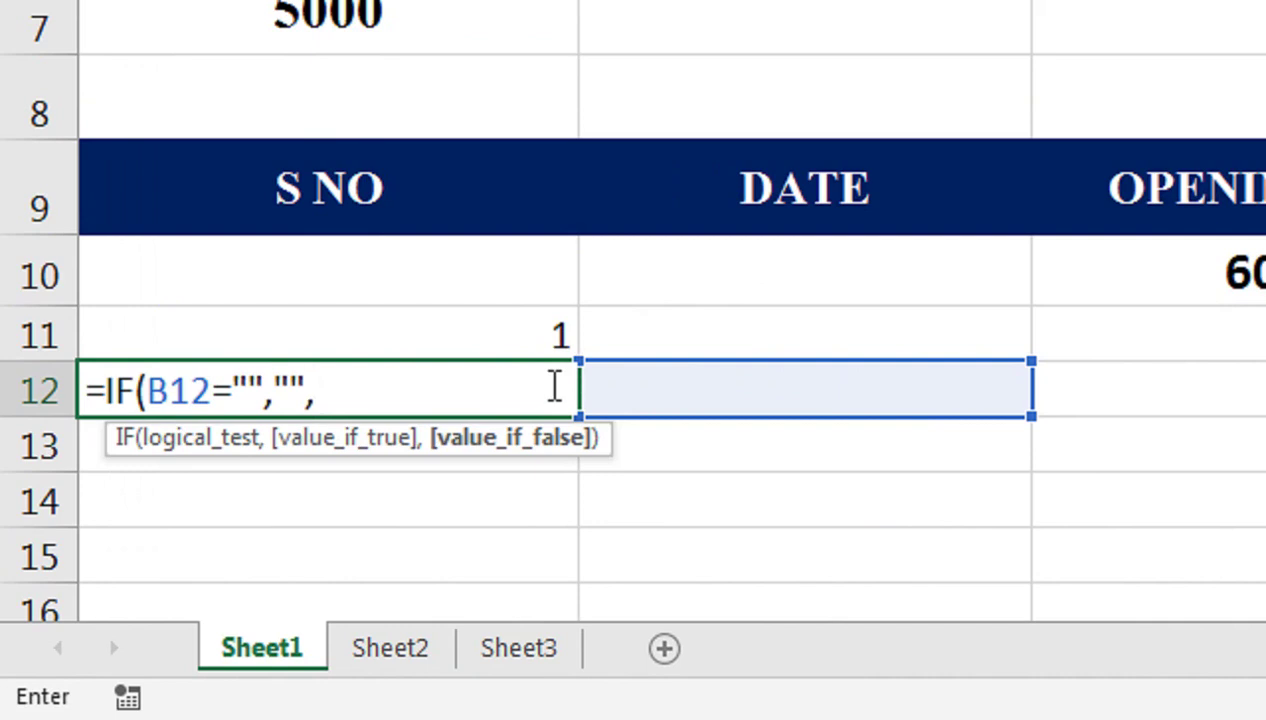
{"action": "key", "text": "Up"}
{"action": "type", "text": "+1)"}
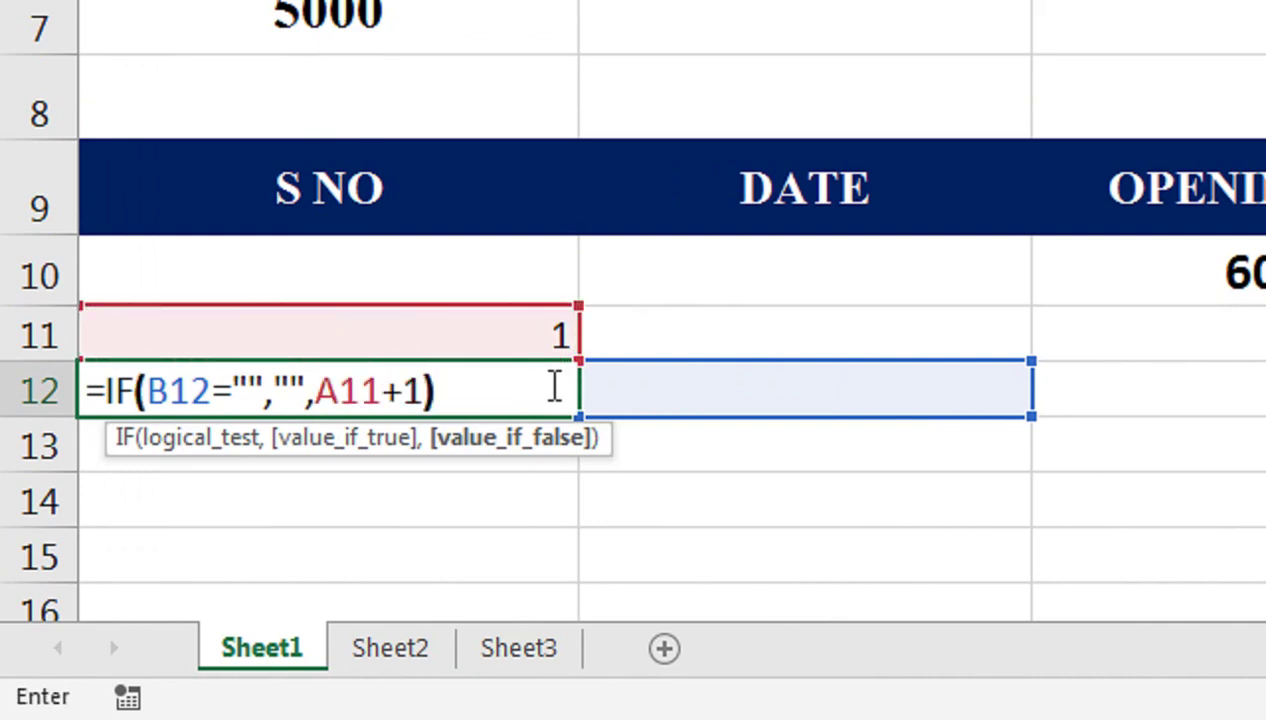
{"action": "key", "text": "Return"}
Fill the serial number formula from A12 down through A22
{"action": "left_click", "coordinate": [550, 385]}
{"action": "left_click_drag", "start_coordinate": [578, 414], "coordinate": [566, 513]}
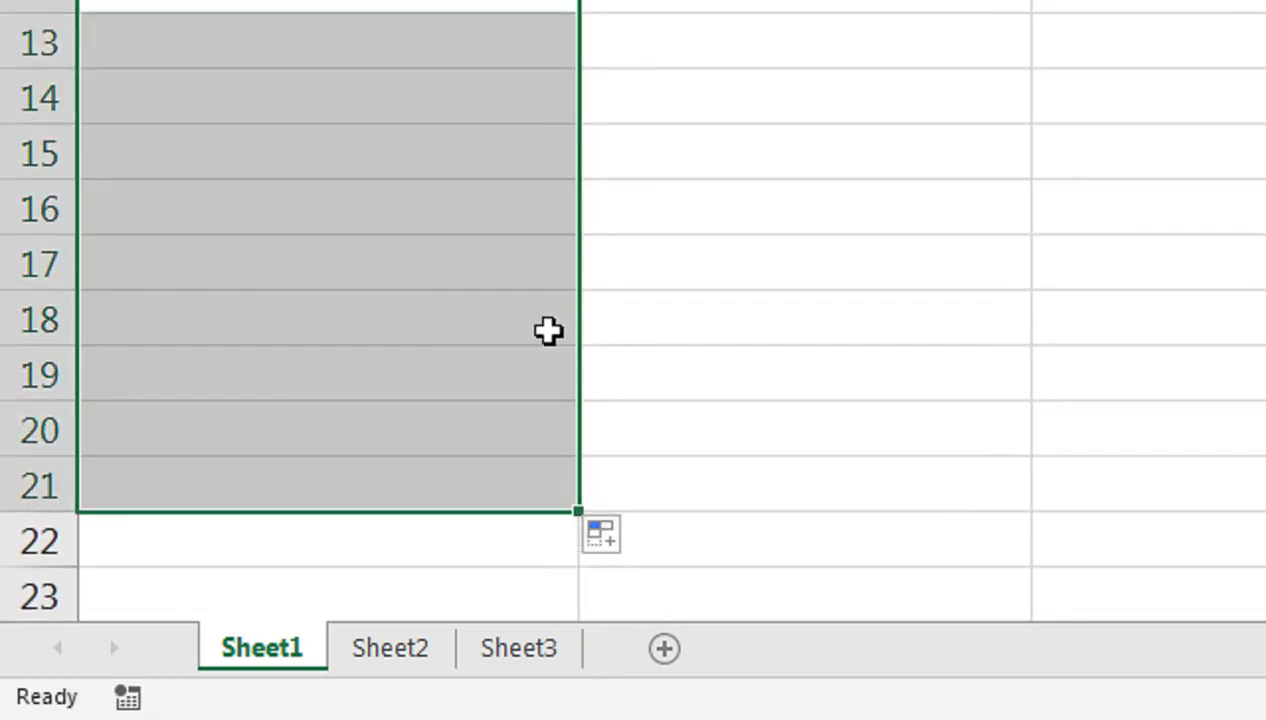
{"action": "scroll", "coordinate": [528, 161], "scroll_direction": "up", "scroll_amount": 1}
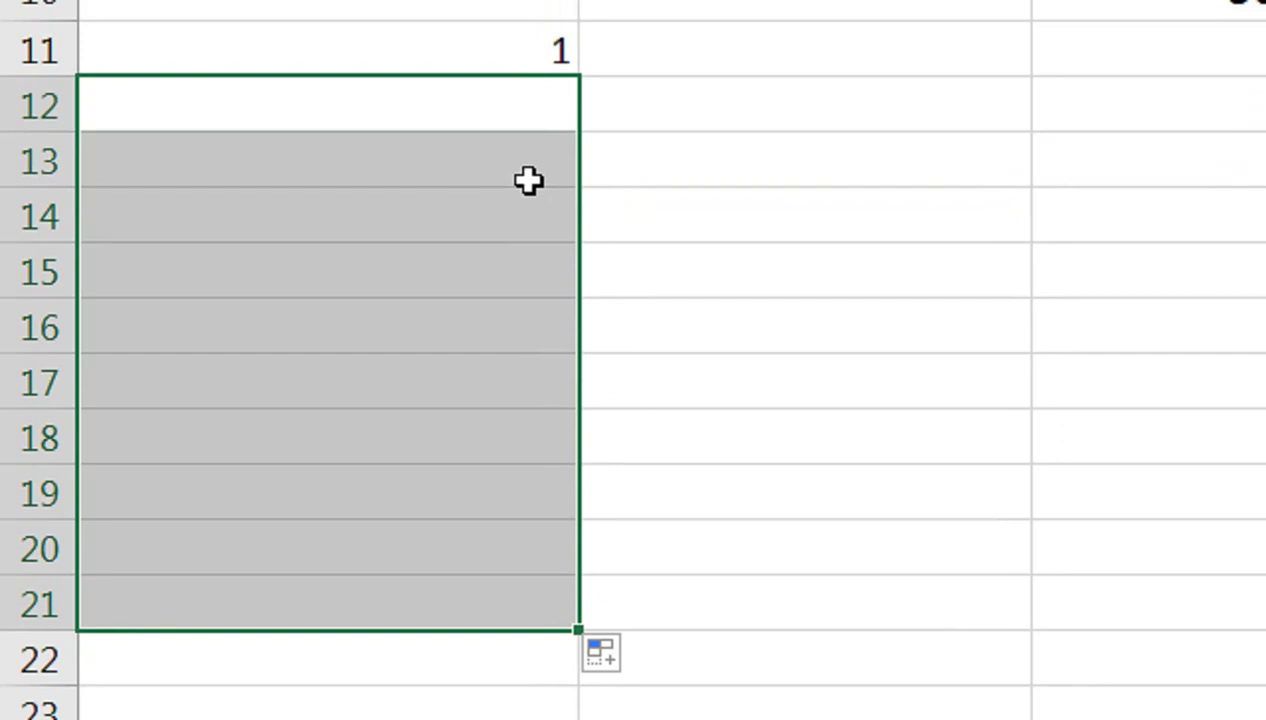
{"action": "scroll", "coordinate": [543, 181], "scroll_direction": "up", "scroll_amount": 1}
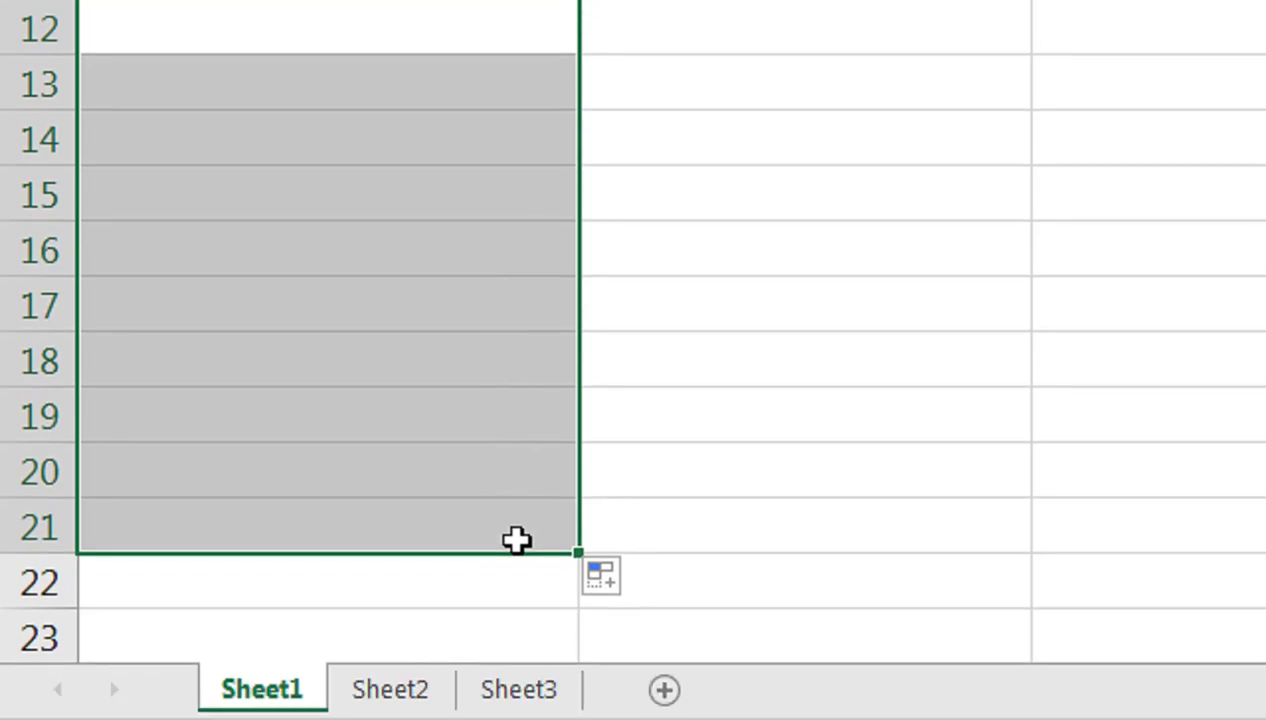
{"action": "mouse_move", "coordinate": [578, 551]}
{"action": "left_mouse_down"}
{"action": "mouse_move", "coordinate": [577, 600]}
{"action": "mouse_move", "coordinate": [591, 582]}
{"action": "mouse_move", "coordinate": [667, 568]}
{"action": "left_mouse_up"}
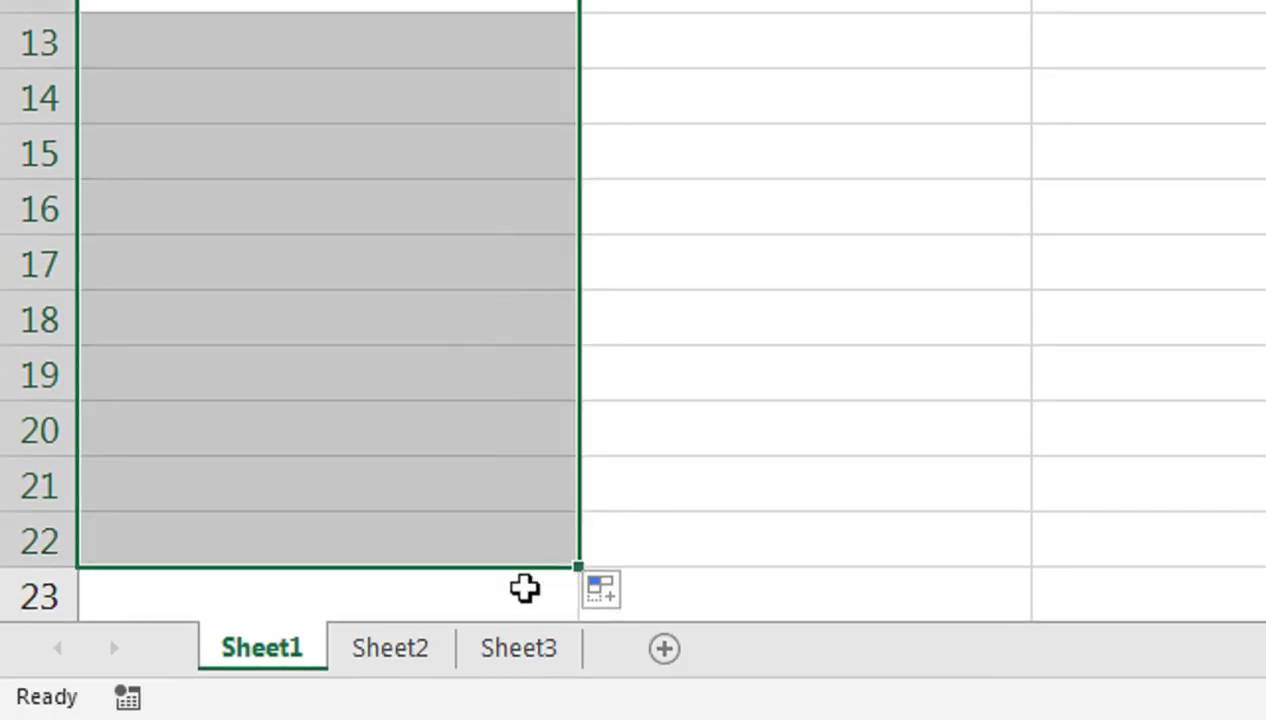
Merge and center A23:B23 and fill the merged cell with black
{"action": "left_click", "coordinate": [524, 588]}
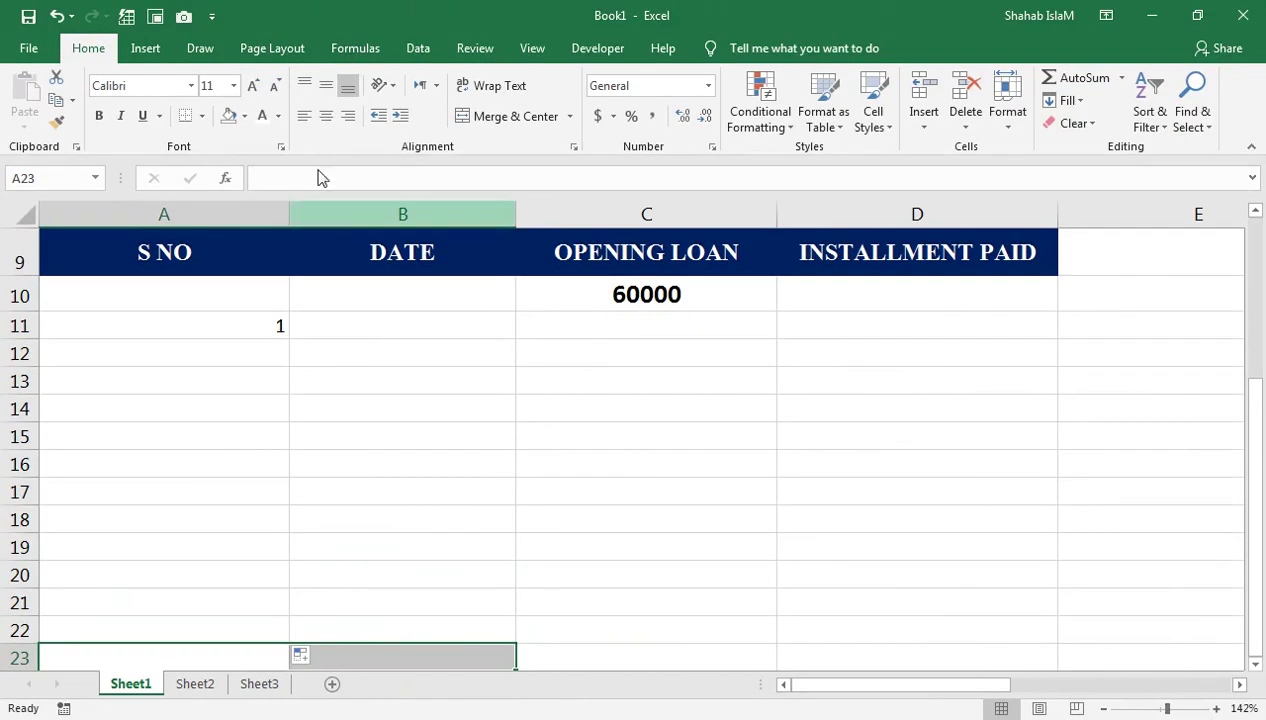
{"action": "left_click", "coordinate": [510, 116]}
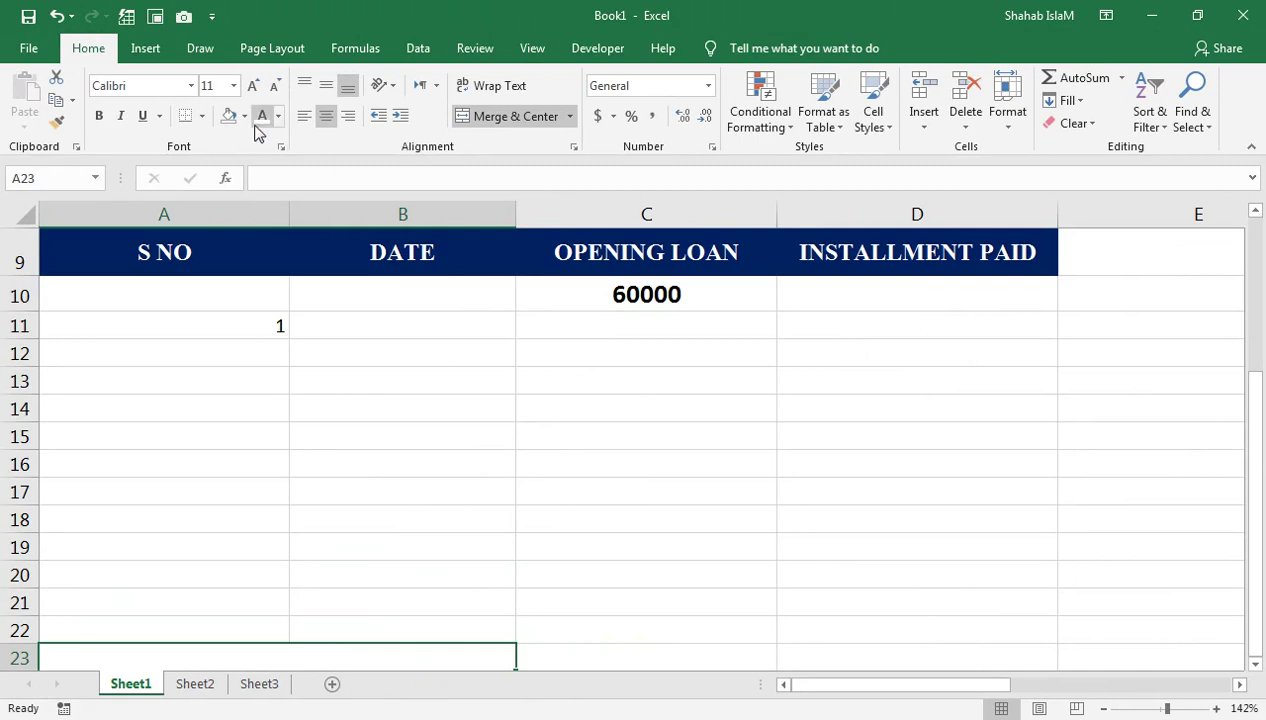
{"action": "left_click", "coordinate": [244, 116]}
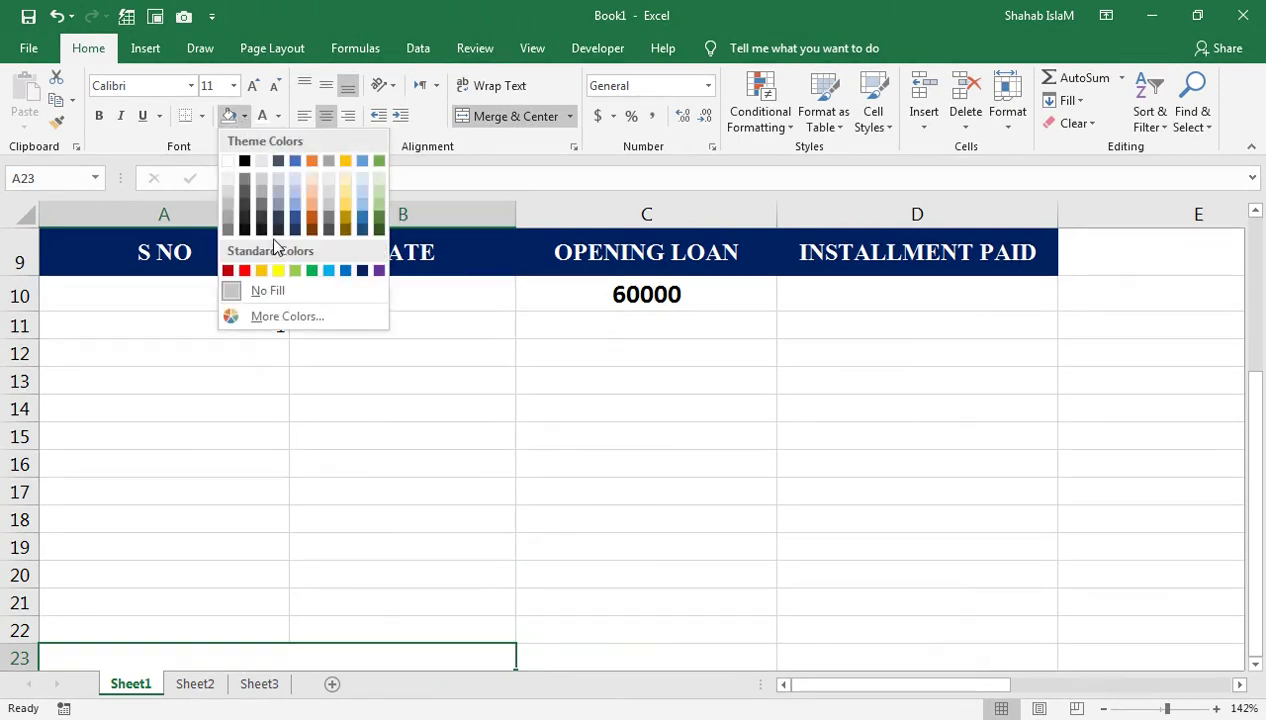
{"action": "left_click", "coordinate": [244, 161]}
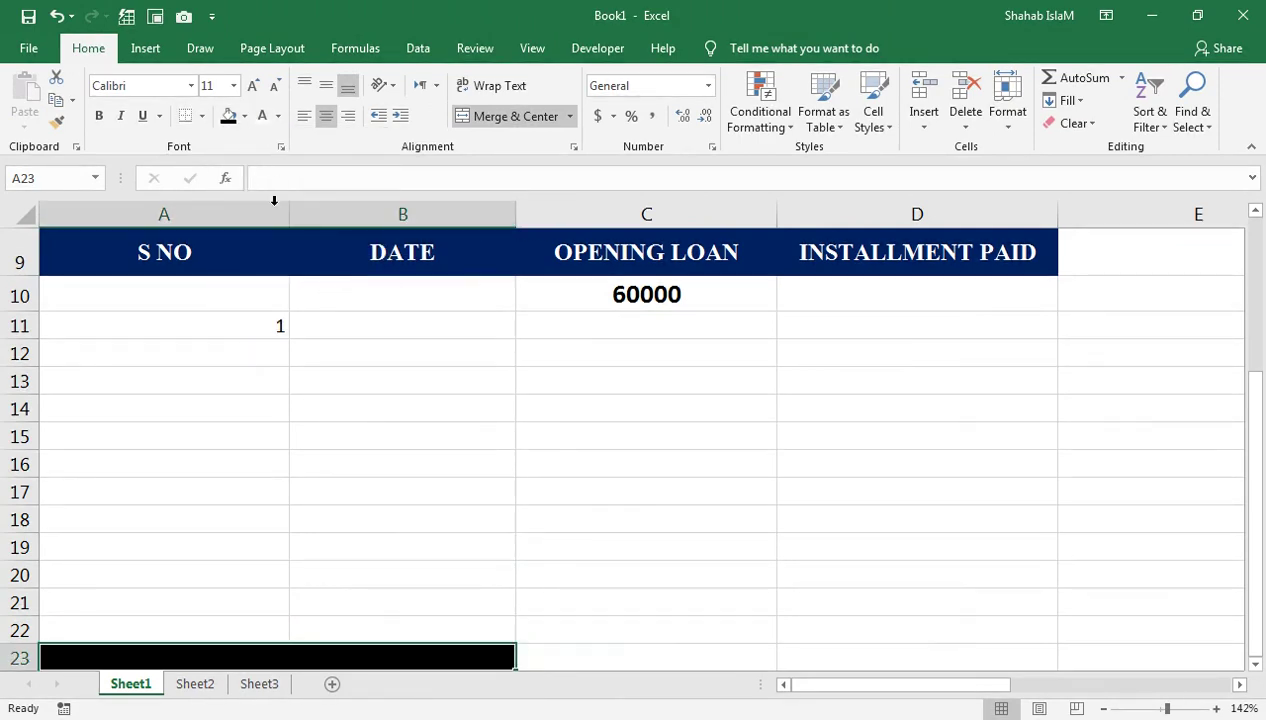
Enter the formula =TODAY() in B10 of the DATE column
{"action": "left_click", "coordinate": [334, 324]}
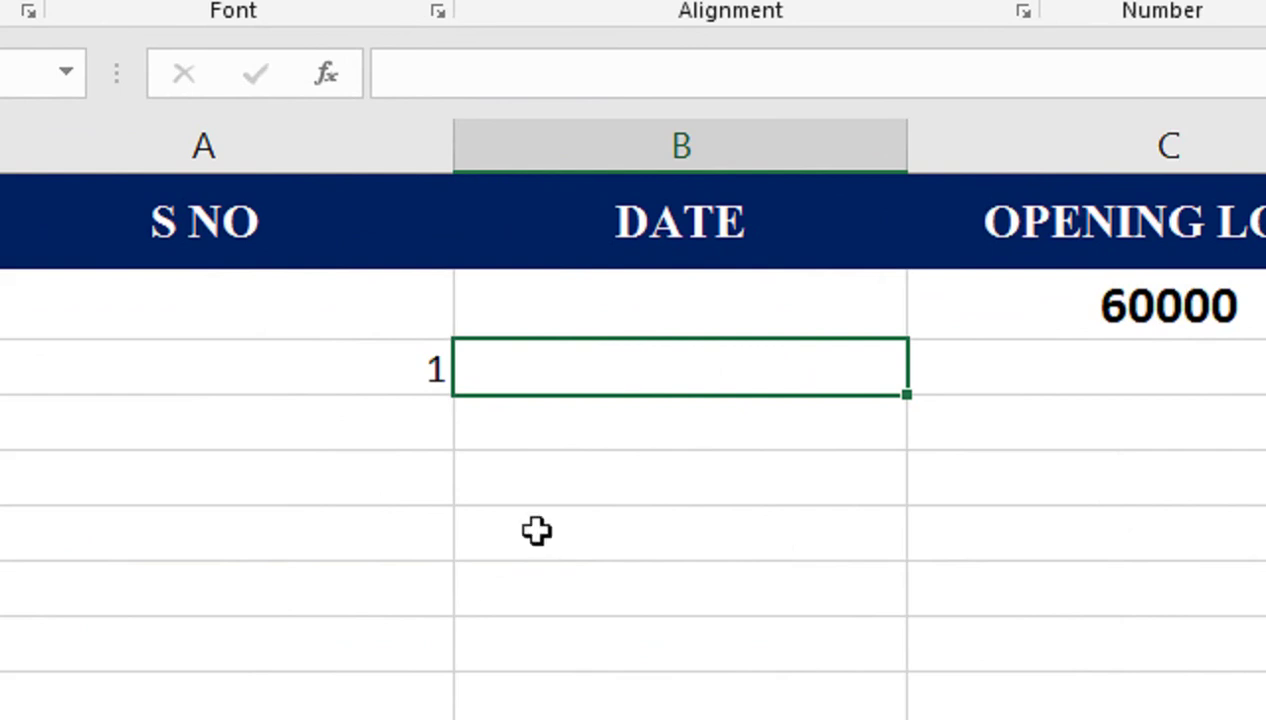
{"action": "double_click", "coordinate": [609, 312]}
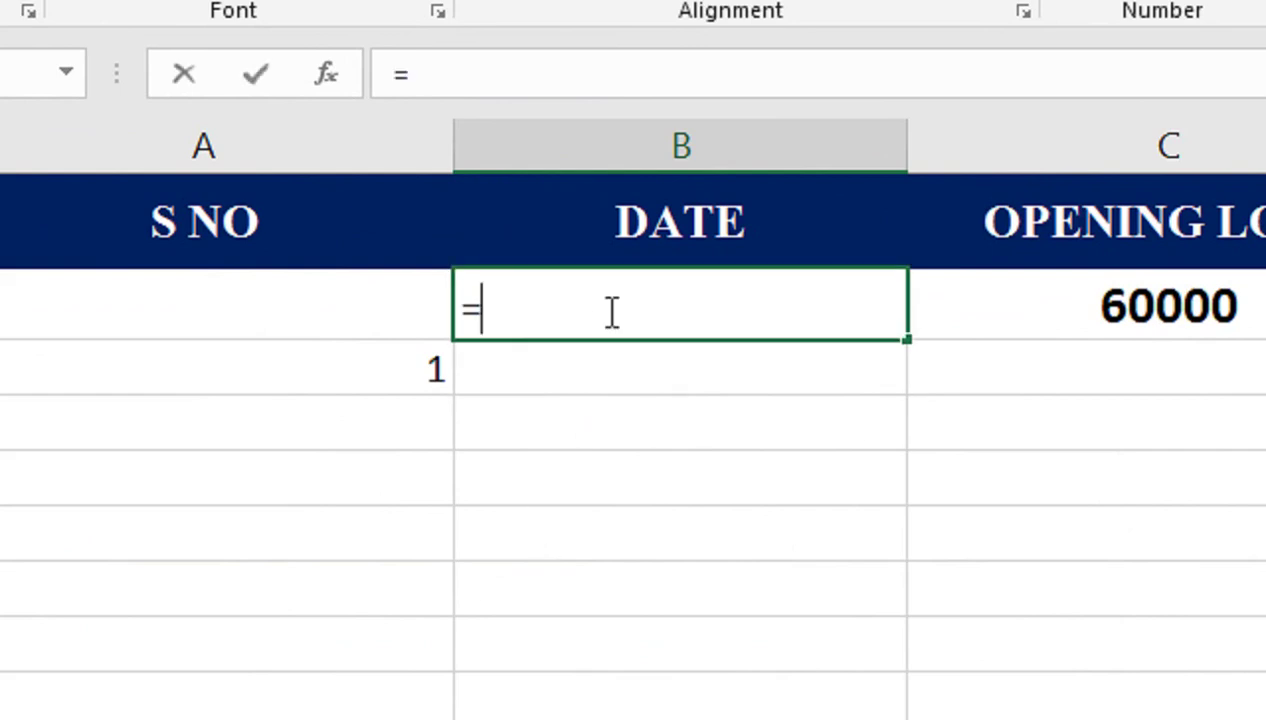
{"action": "type", "text": "=TODAY("}
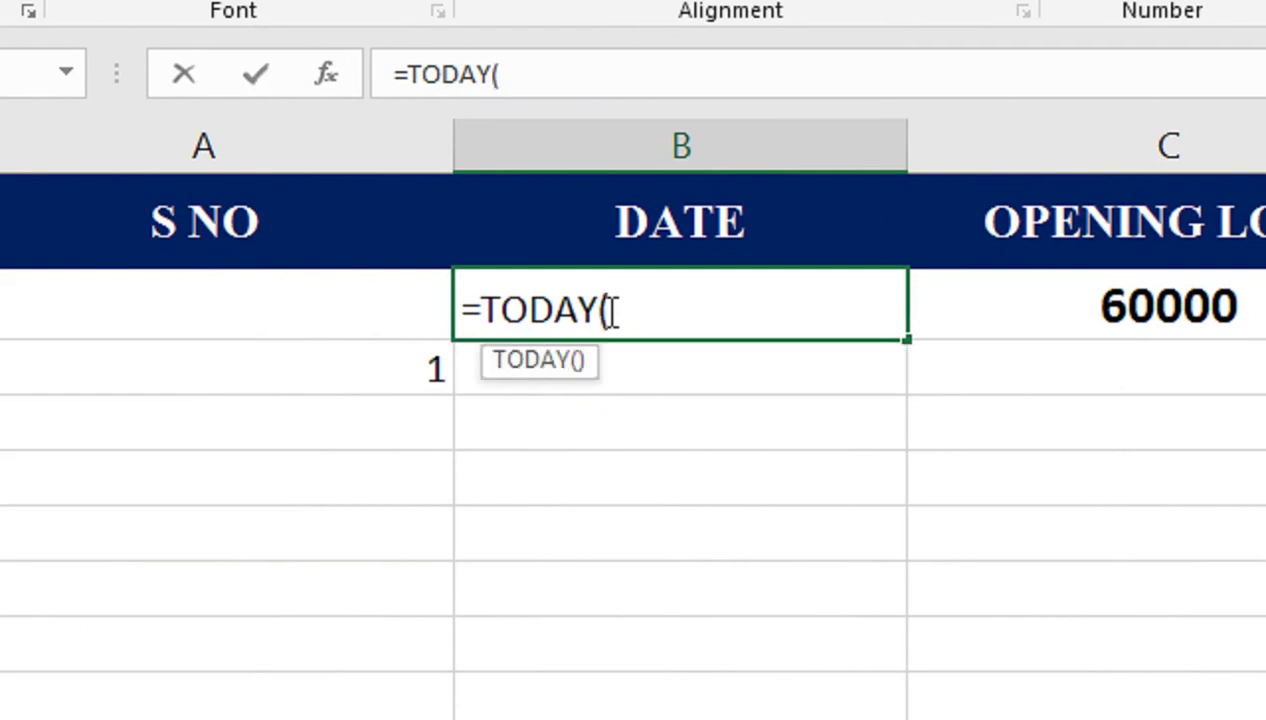
{"action": "key", "text": "Return"}
Replace the formula in B10 with its static value and format it as a day-month-year date
{"action": "left_click", "coordinate": [608, 311]}
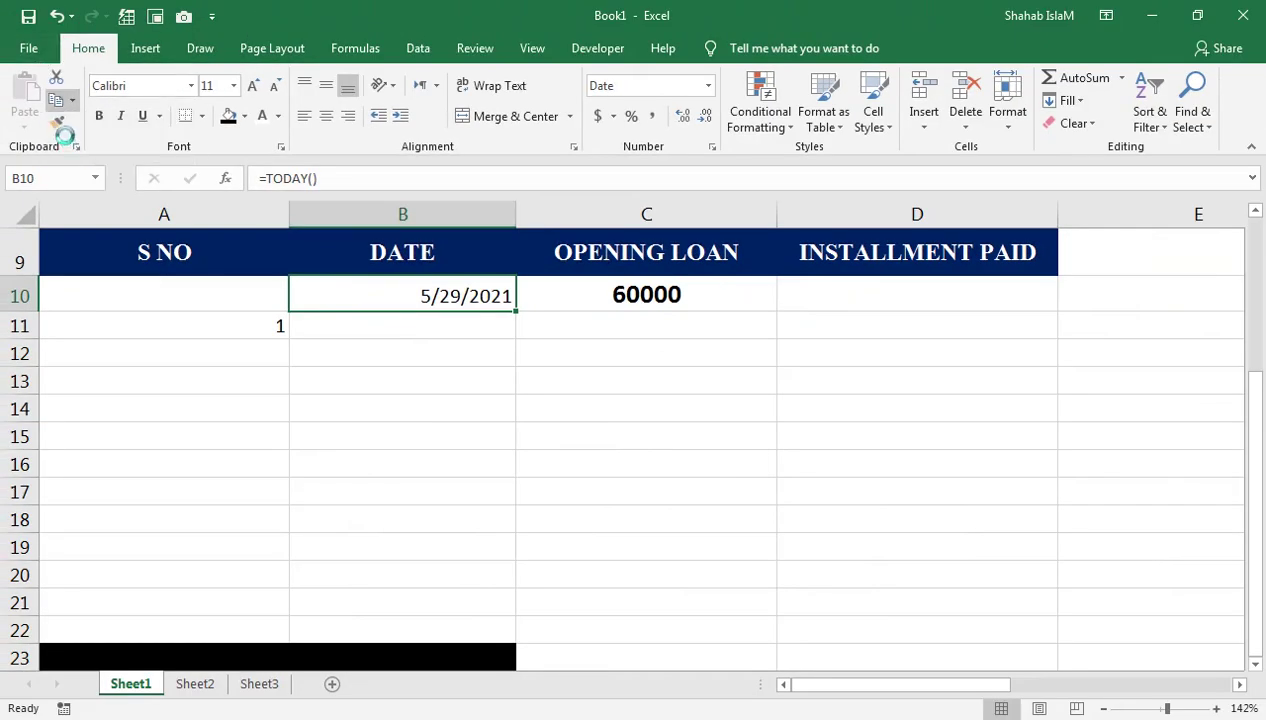
{"action": "key", "text": "ctrl+c"}
{"action": "left_click", "coordinate": [25, 125]}
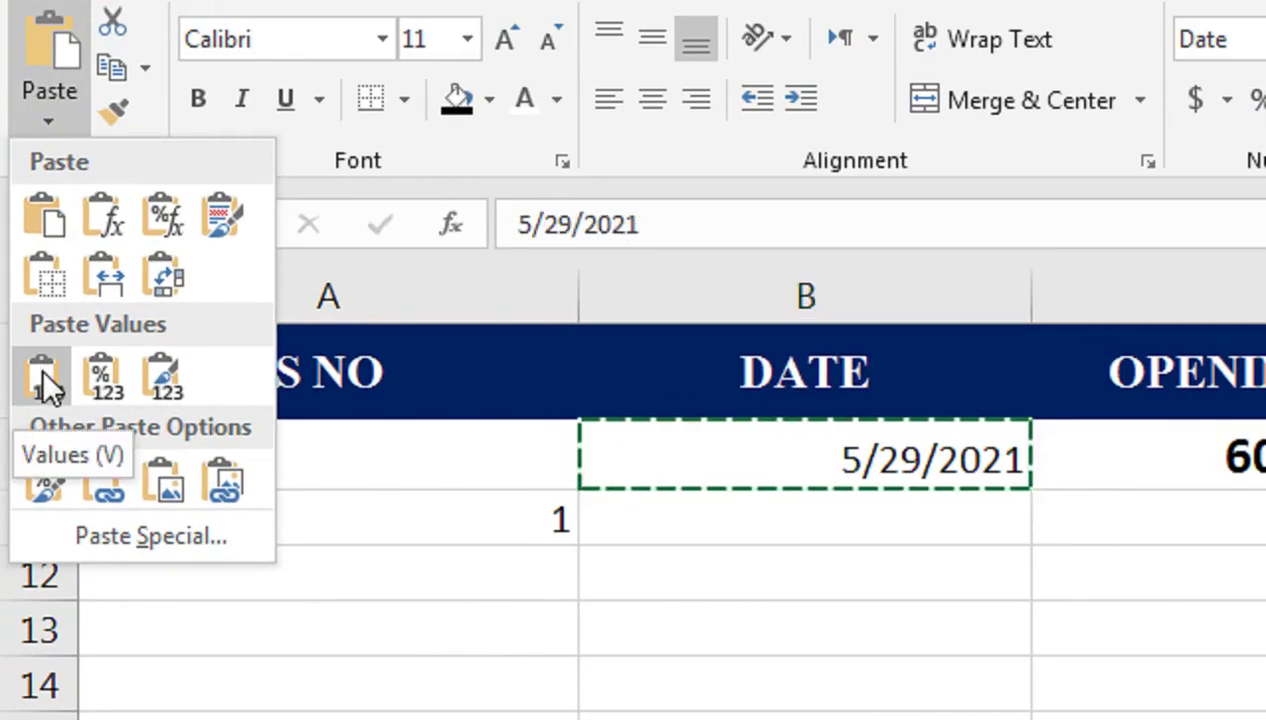
{"action": "left_click", "coordinate": [43, 377]}
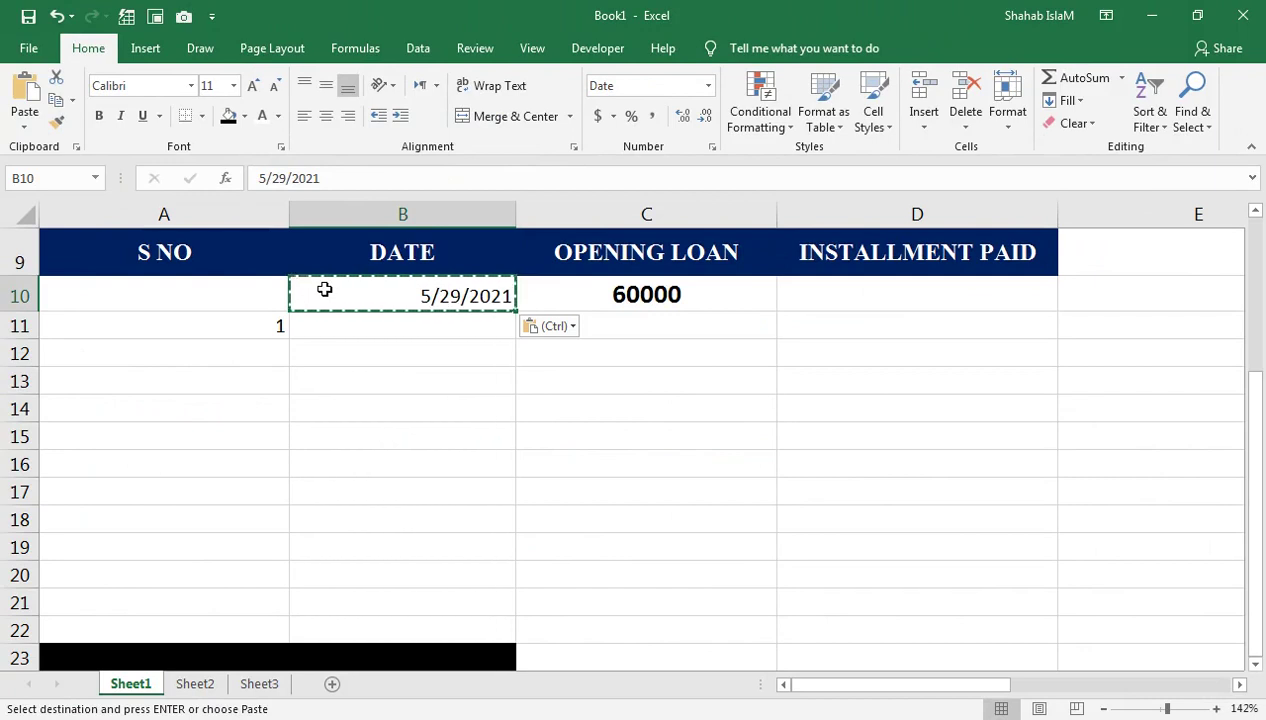
{"action": "key", "text": "ctrl+shift+3"}
Enter the installment dates 29-JUNE-21 in B11 and 29-JULY-21 in B12
{"action": "left_click", "coordinate": [427, 327]}
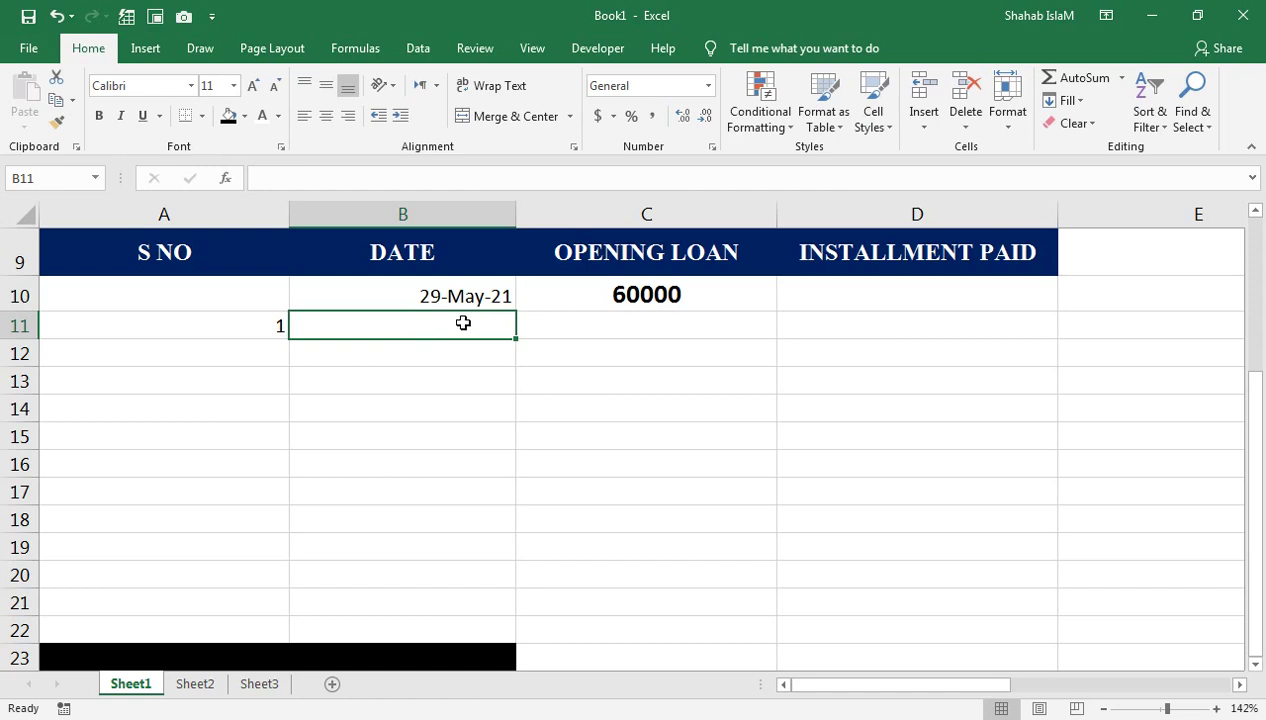
{"action": "type", "text": "29-"}
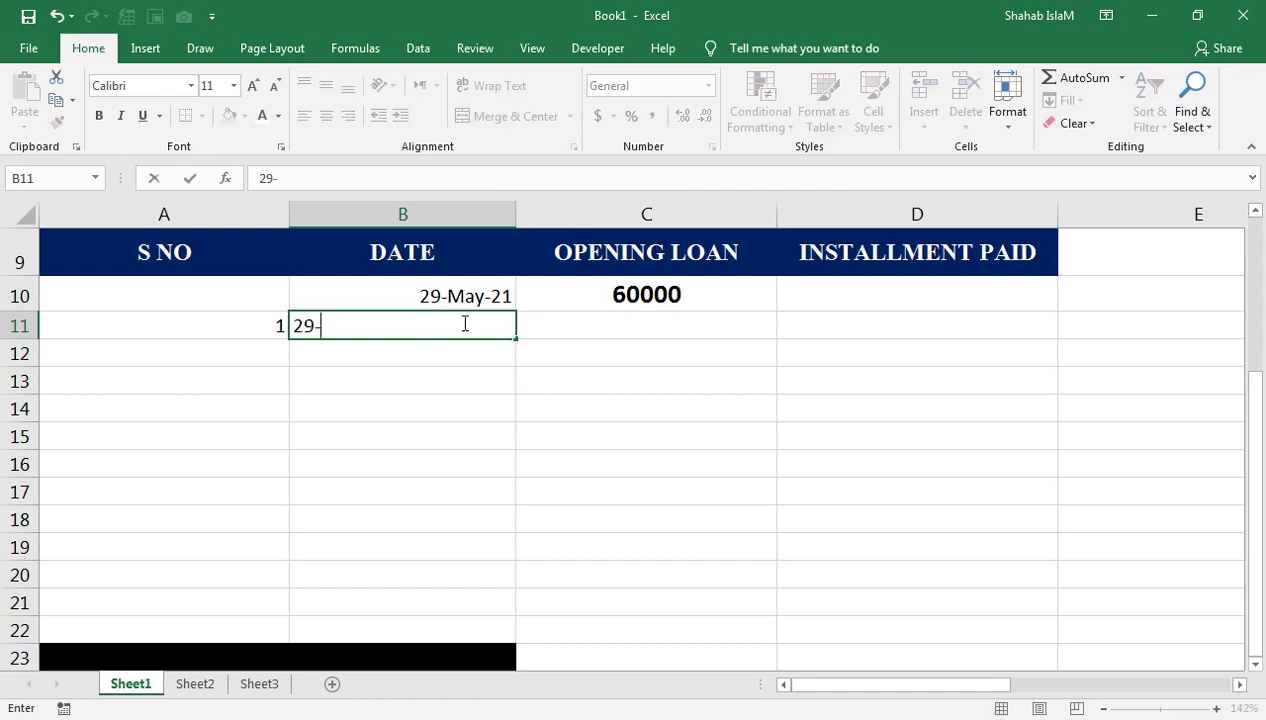
{"action": "type", "text": "JUNE-21"}
{"action": "key", "text": "Return"}
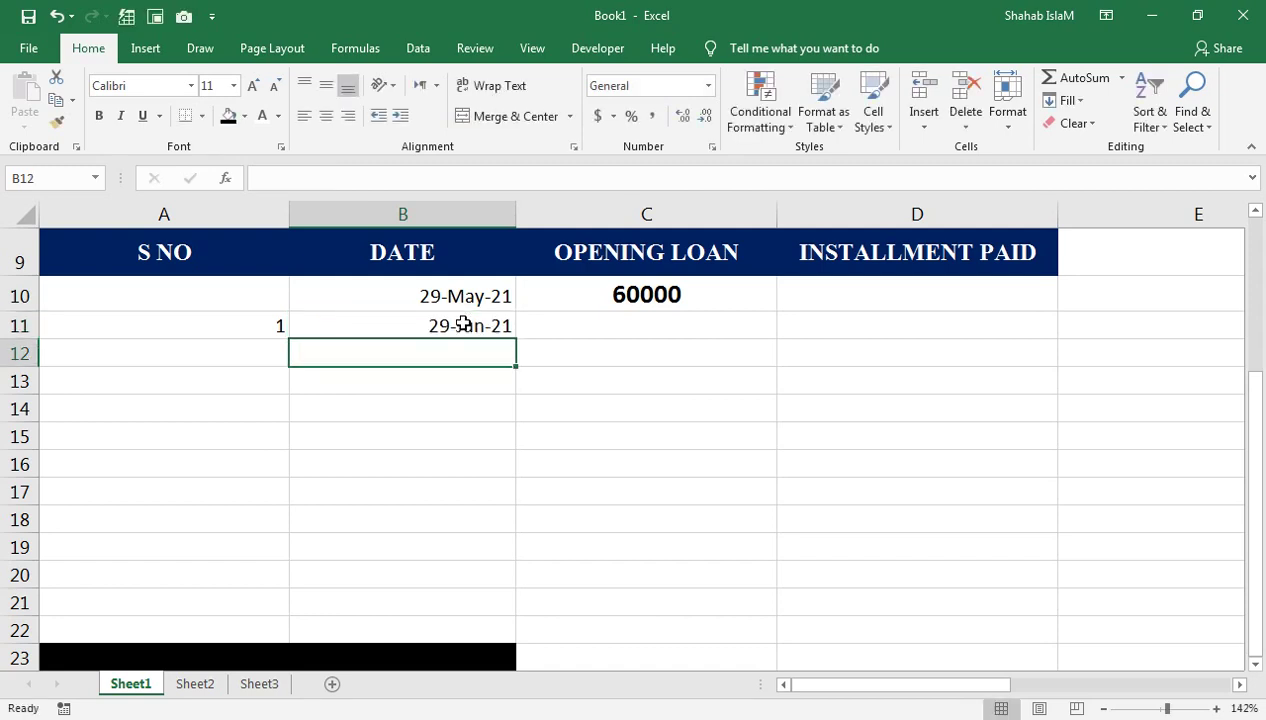
{"action": "type", "text": "29-JUL"}
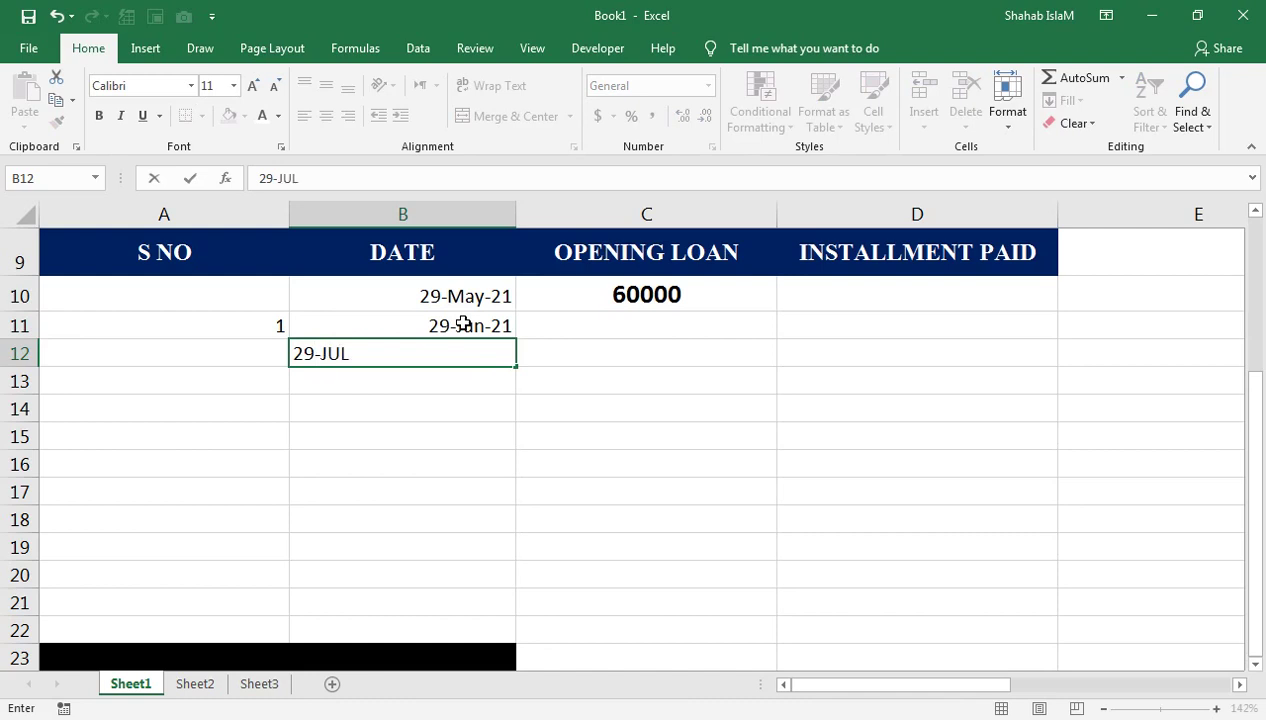
{"action": "type", "text": "Y-21"}
{"action": "key", "text": "Return"}
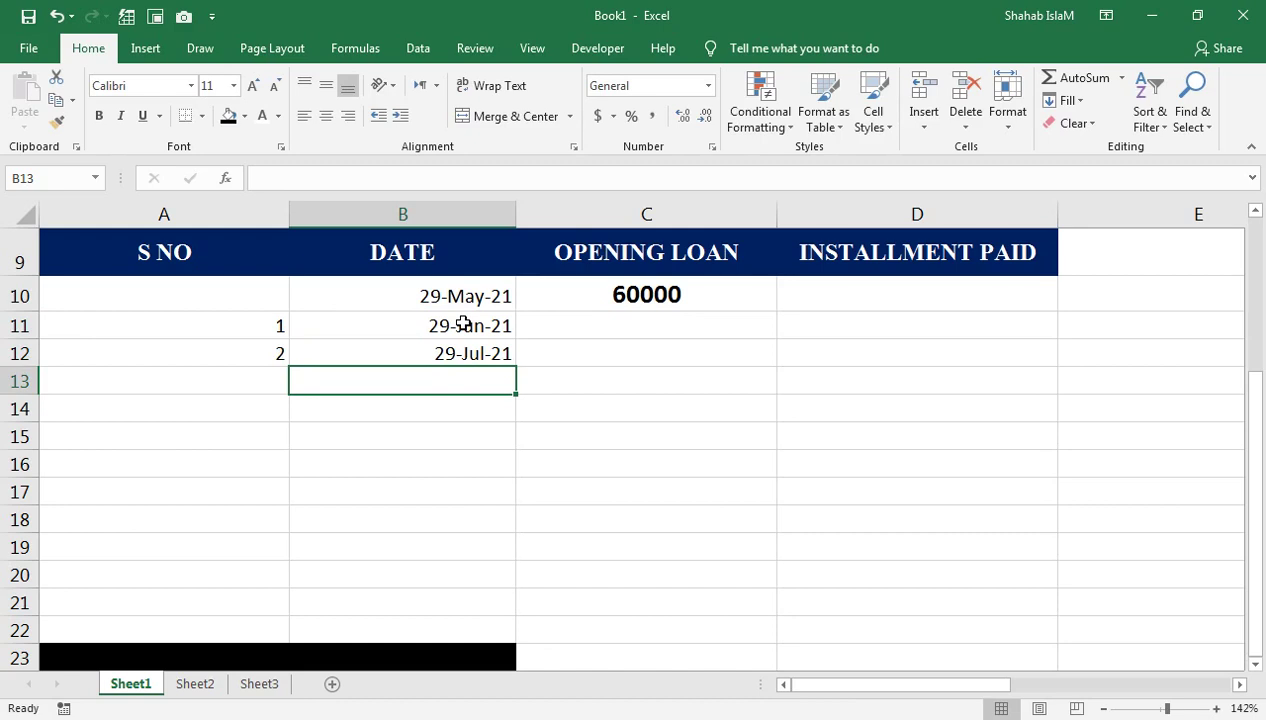
Enter the installment dates 30-AUG-21 in B13 and 20-SEP-21 in B14
{"action": "type", "text": "30"}
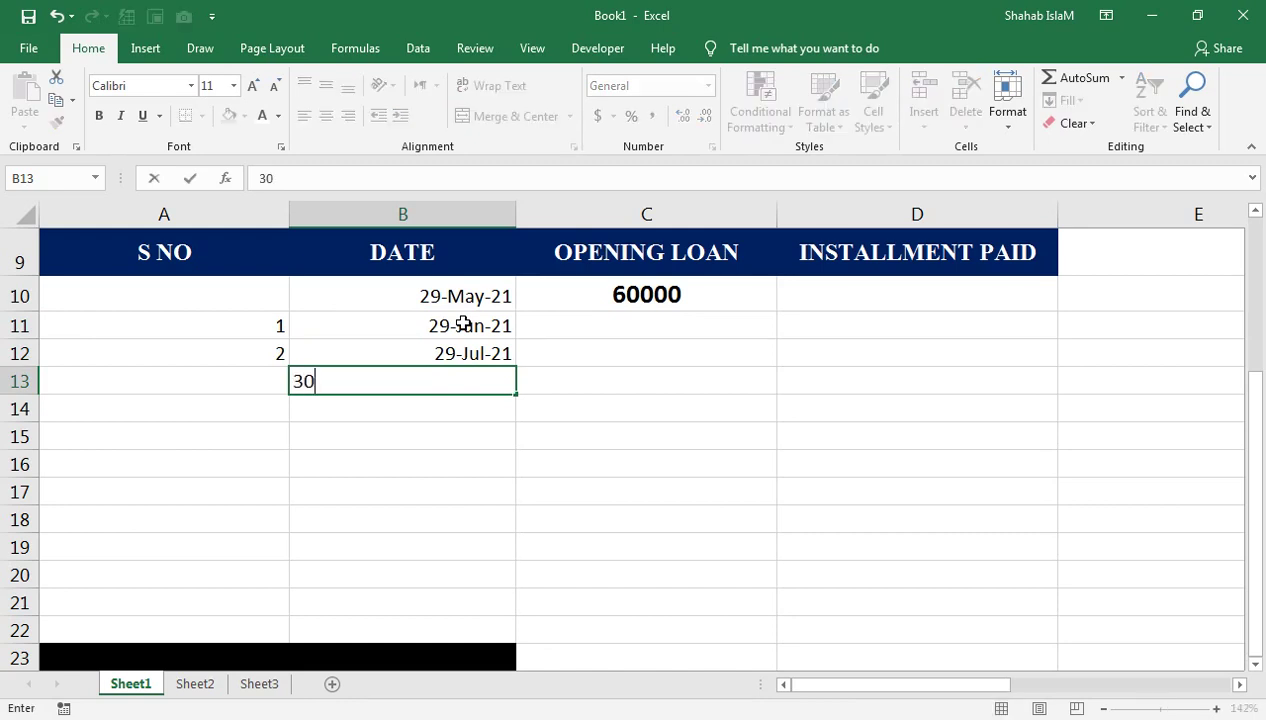
{"action": "type", "text": "-AUG-2"}
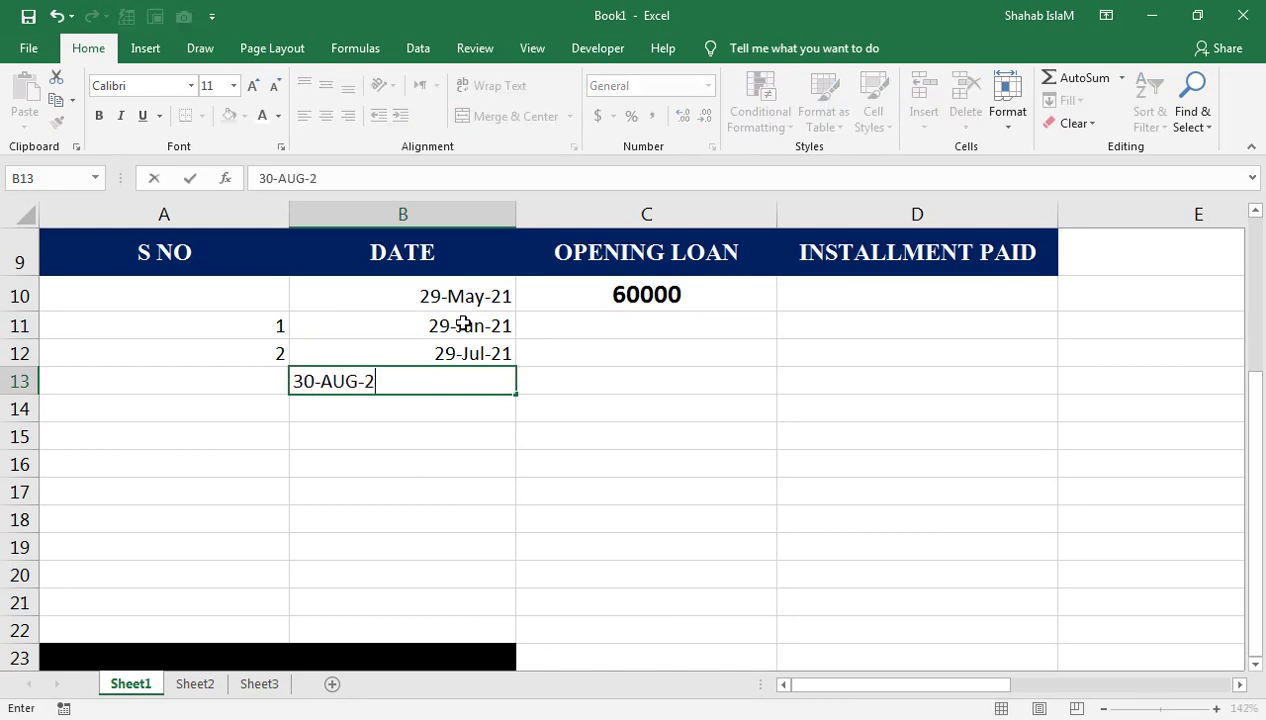
{"action": "type", "text": "1"}
{"action": "key", "text": "Return"}
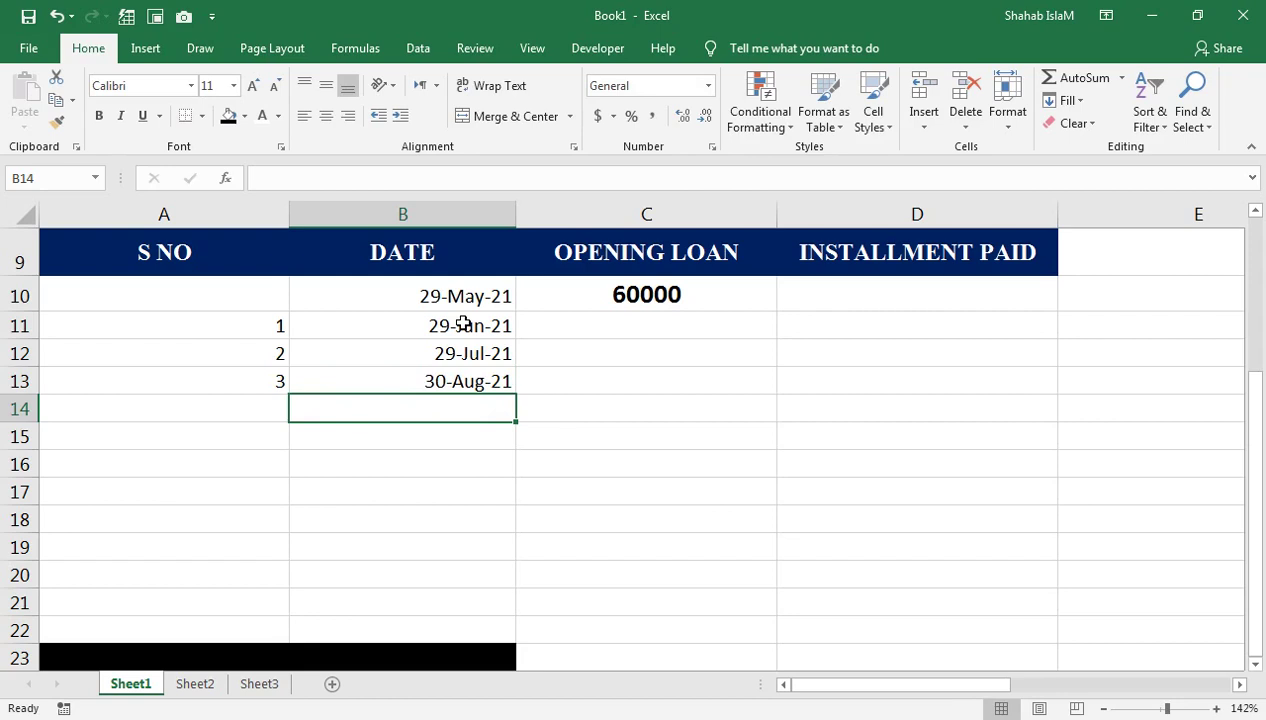
{"action": "type", "text": "20-SEP-20"}
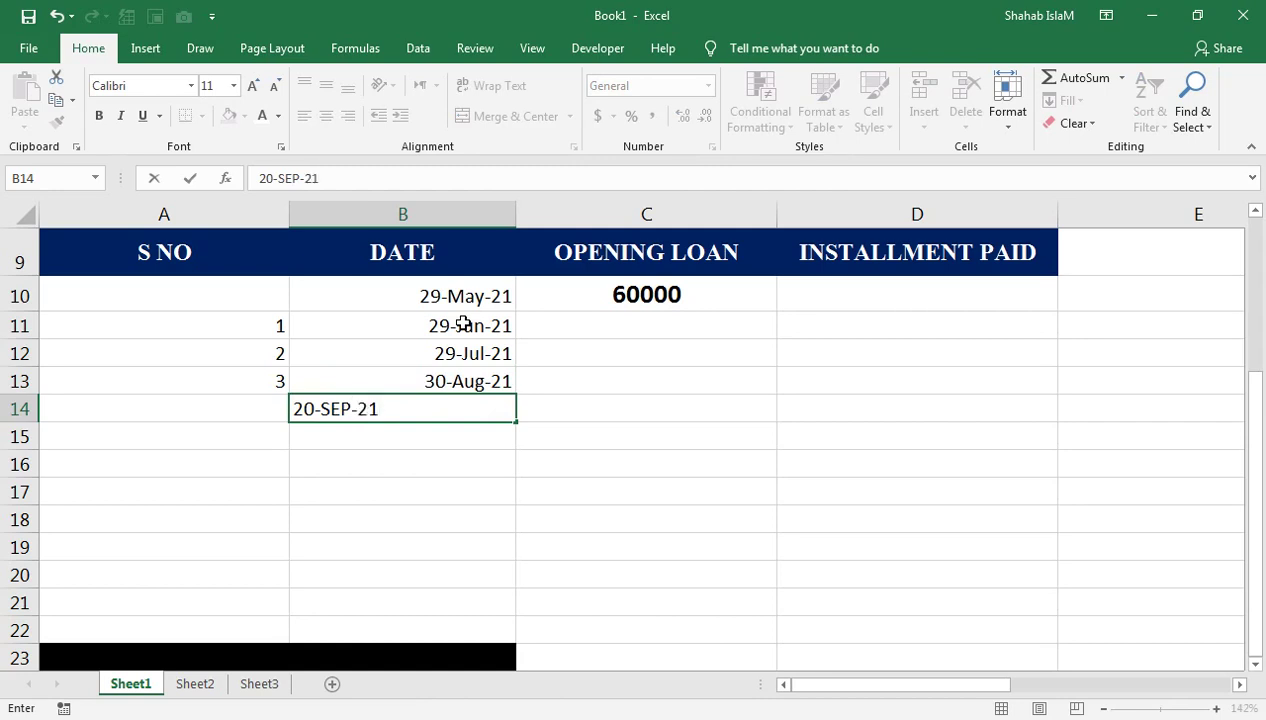
{"action": "key", "text": "Return"}
Center the cells A10:B22, make them bold and increase their font size to 12
{"action": "left_click_drag", "start_coordinate": [232, 319], "coordinate": [306, 635]}
{"action": "left_click_drag", "start_coordinate": [245, 295], "coordinate": [362, 638]}
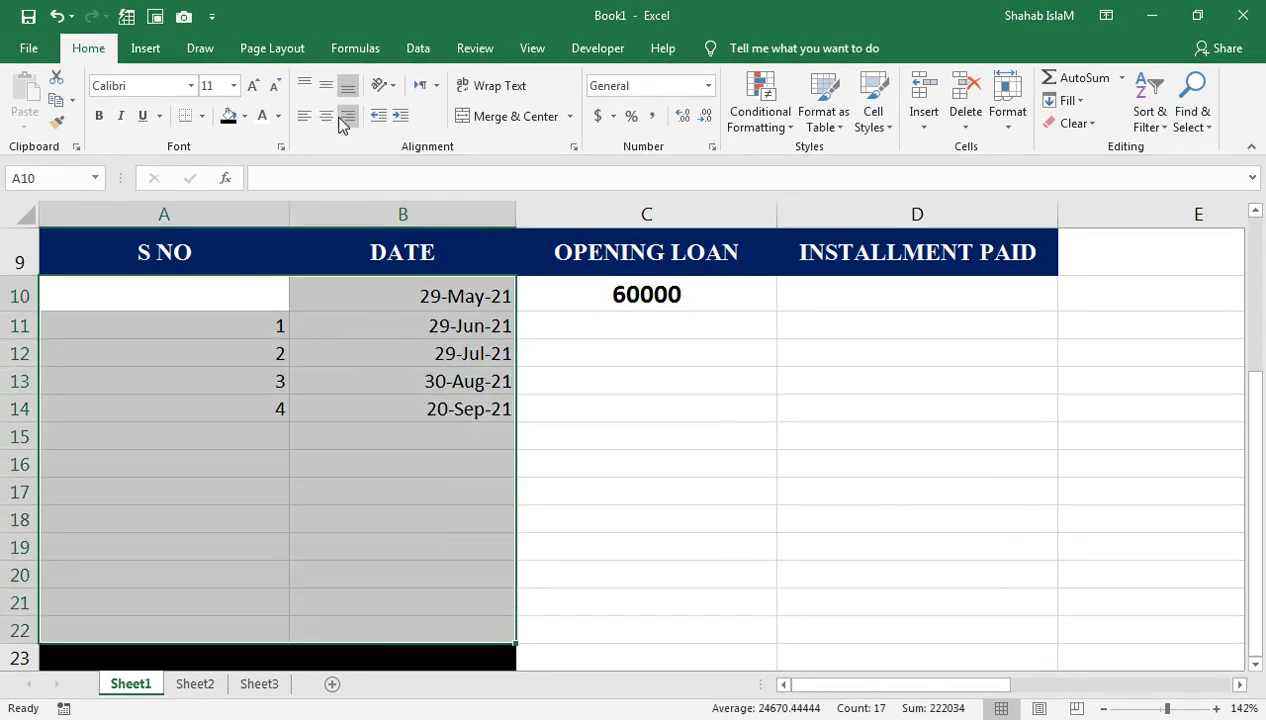
{"action": "left_click", "coordinate": [328, 118]}
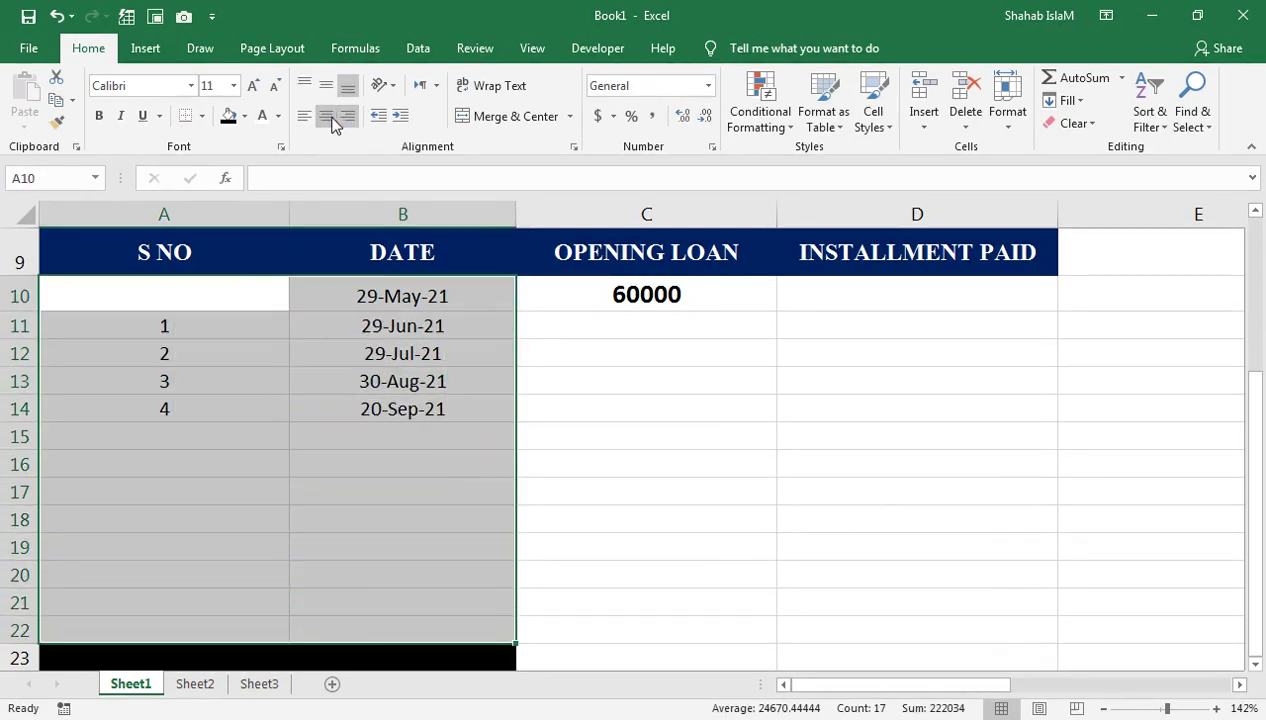
{"action": "left_click", "coordinate": [99, 116]}
{"action": "left_click", "coordinate": [253, 88]}
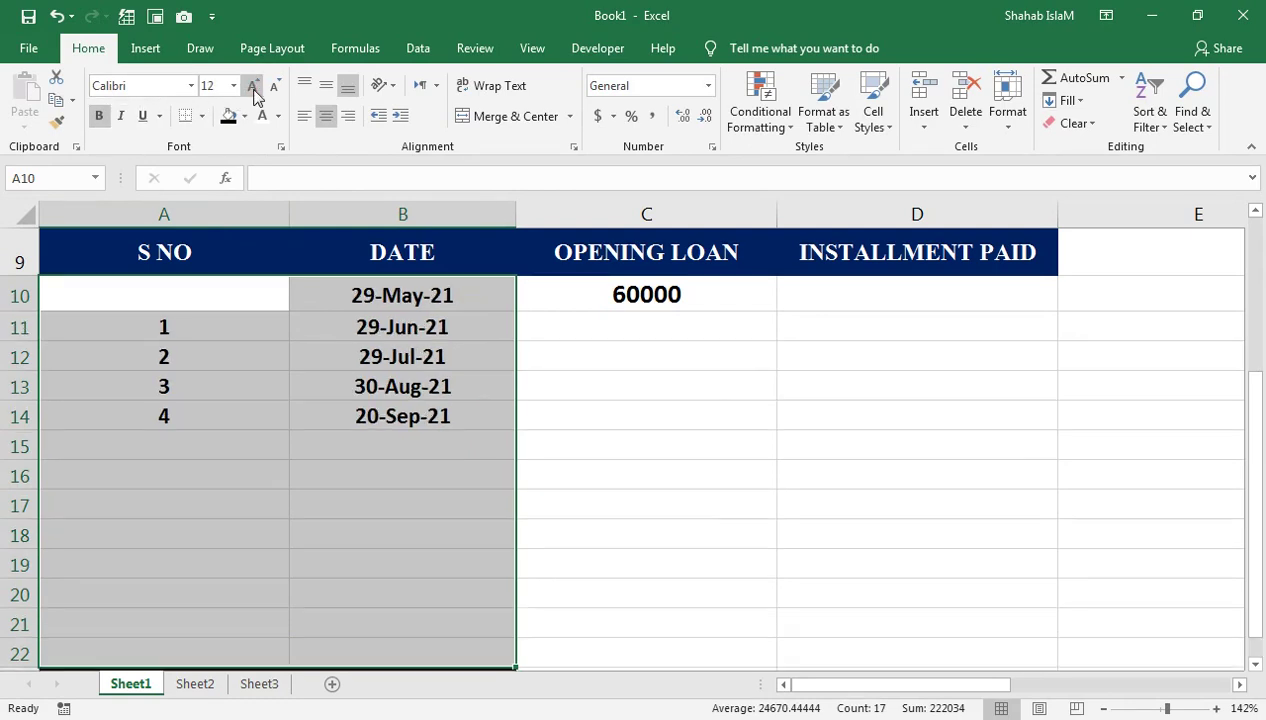
{"action": "left_click", "coordinate": [393, 468]}
{"action": "left_click_drag", "start_coordinate": [373, 293], "coordinate": [383, 417]}
Enter 0 in each OPENING LOAN cell from C11 down through C22
{"action": "left_click", "coordinate": [574, 332]}
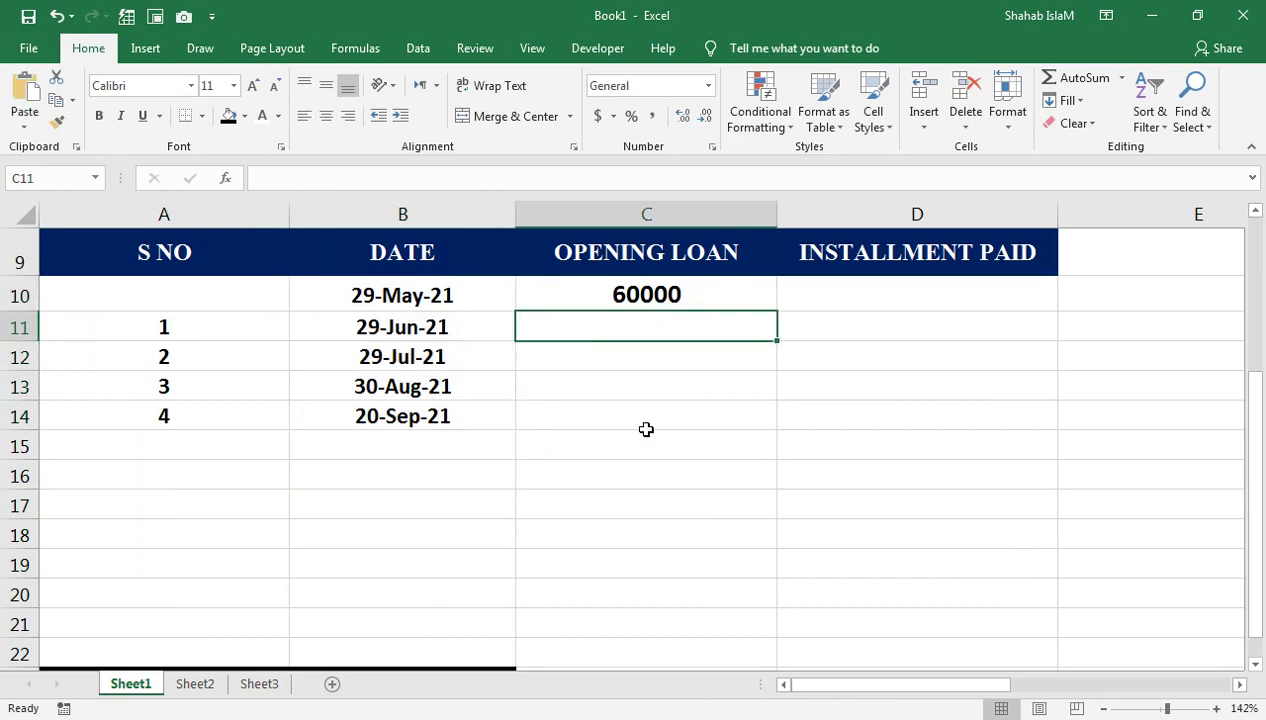
{"action": "key", "text": "Up"}
{"action": "key", "text": "Down"}
{"action": "type", "text": "0"}
{"action": "key", "text": "Return"}
{"action": "type", "text": "0"}
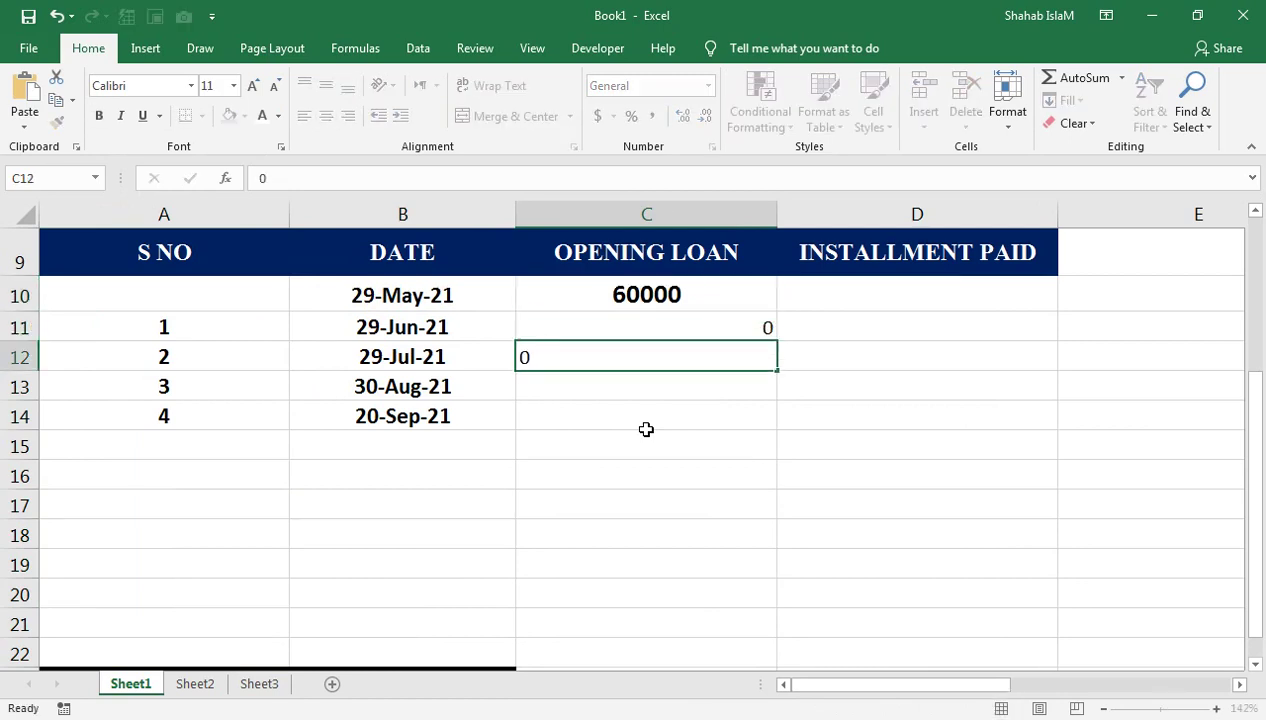
{"action": "key", "text": "Return"}
{"action": "type", "text": "0"}
{"action": "key", "text": "Return"}
{"action": "type", "text": "0"}
{"action": "key", "text": "Return"}
{"action": "type", "text": "0"}
{"action": "key", "text": "Return"}
{"action": "type", "text": "0"}
{"action": "key", "text": "Return"}
{"action": "type", "text": "0"}
{"action": "key", "text": "Return"}
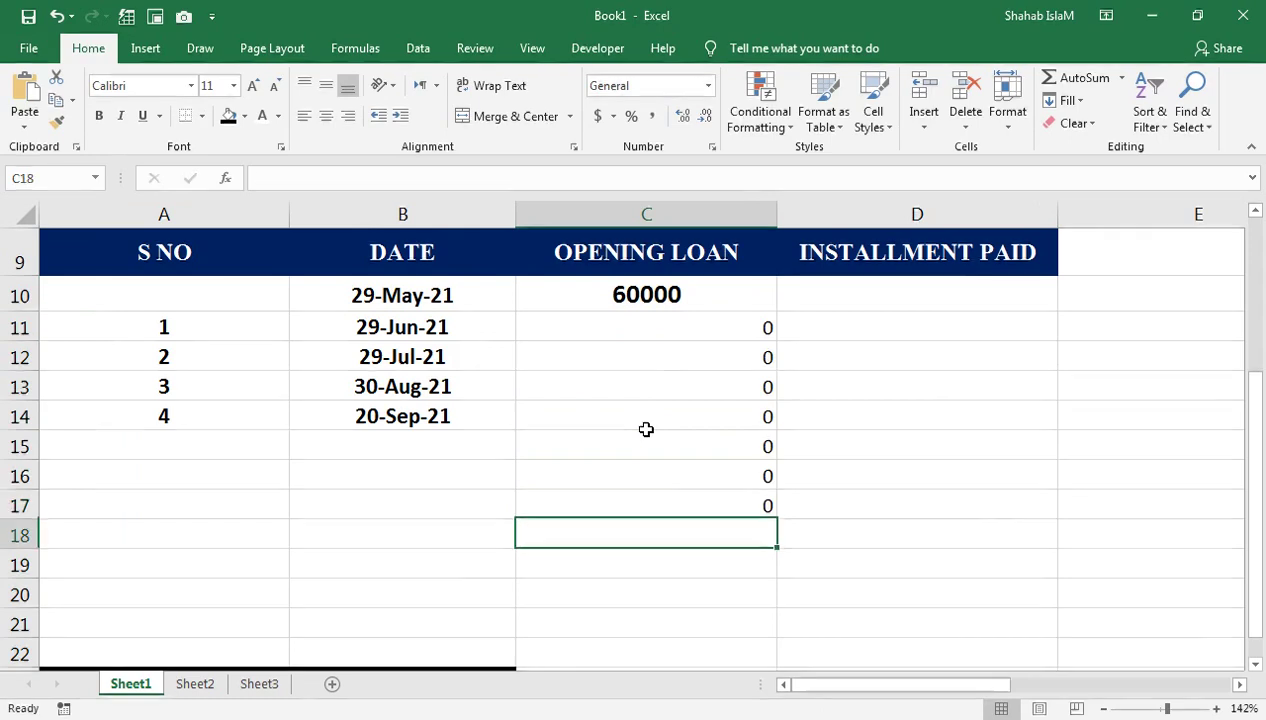
{"action": "key", "text": "Return"}
{"action": "key", "text": "Up"}
{"action": "type", "text": "0"}
{"action": "key", "text": "Return"}
{"action": "type", "text": "0"}
{"action": "key", "text": "Return"}
{"action": "type", "text": "0"}
{"action": "key", "text": "Return"}
{"action": "type", "text": "0"}
{"action": "key", "text": "Return"}
{"action": "type", "text": "0"}
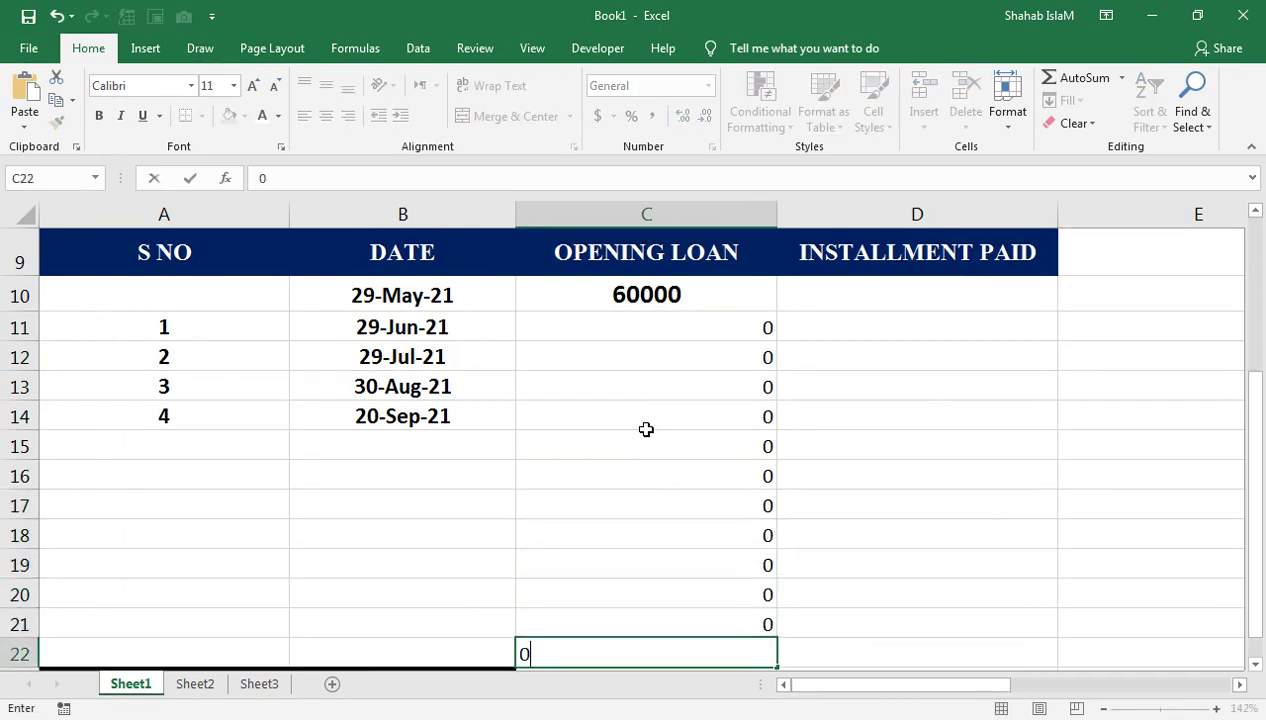
{"action": "key", "text": "Return"}
Apply the Comma Style number format to the OPENING LOAN cells C10:C22
{"action": "left_click_drag", "start_coordinate": [674, 252], "coordinate": [667, 607]}
{"action": "left_click", "coordinate": [649, 116]}
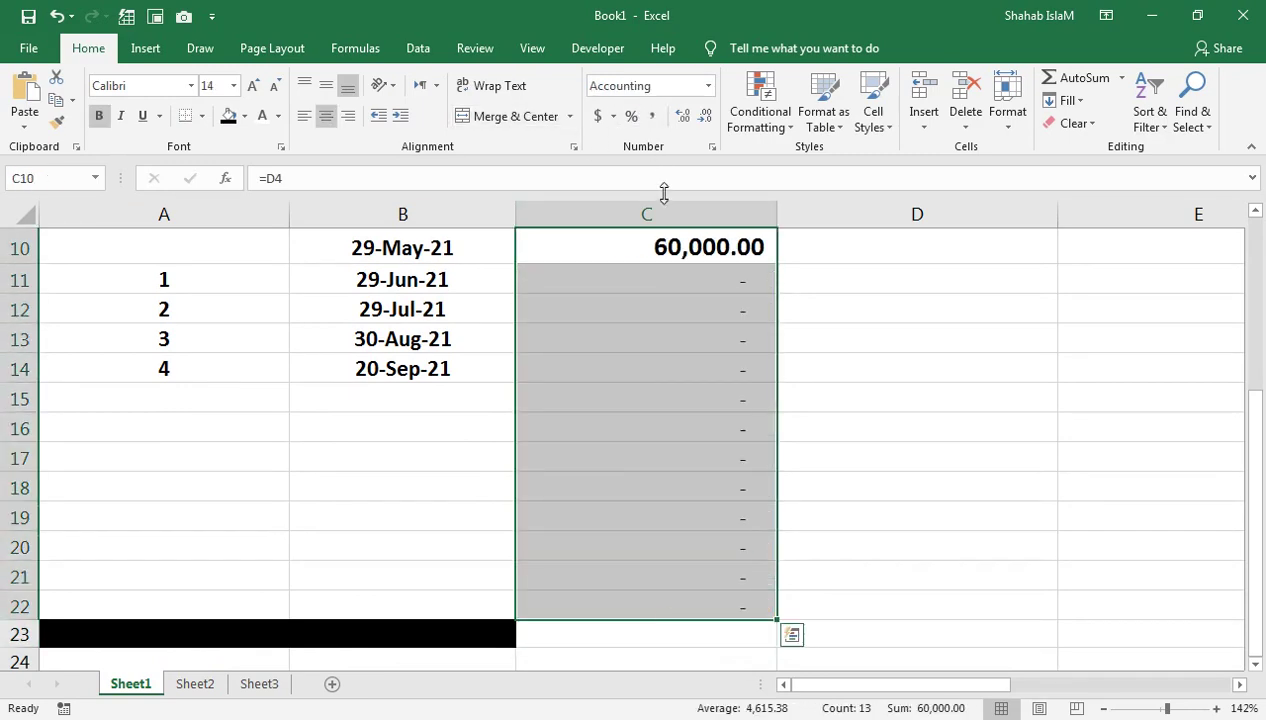
Enter 0 in D10 as the first value of the INSTALLMENT PAID column
{"action": "scroll", "coordinate": [643, 481], "scroll_direction": "up", "scroll_amount": 2}
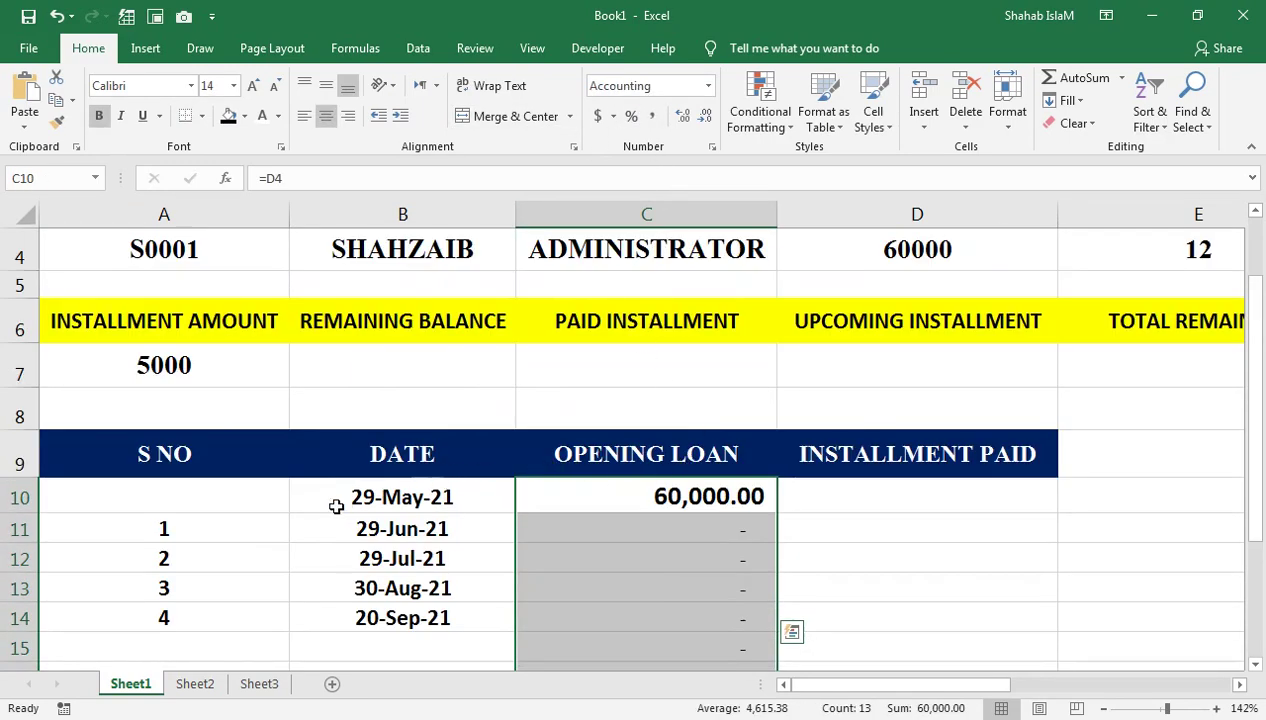
{"action": "left_click", "coordinate": [873, 509]}
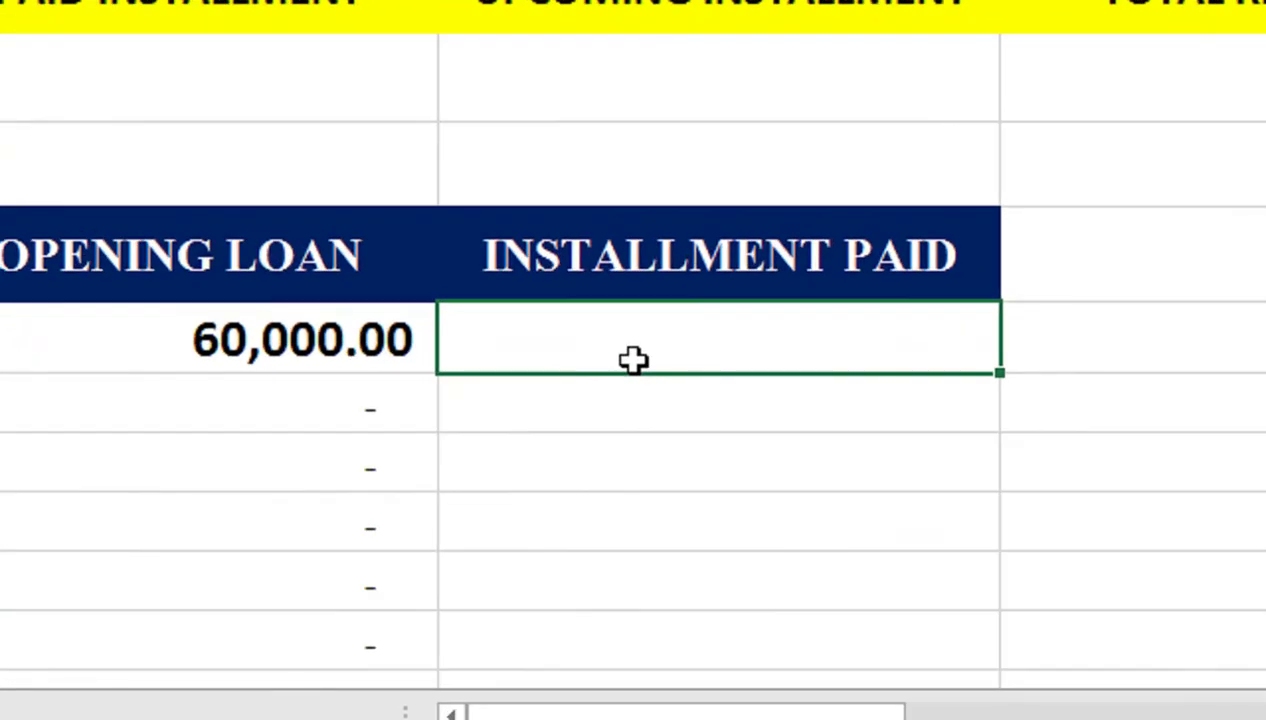
{"action": "type", "text": "0"}
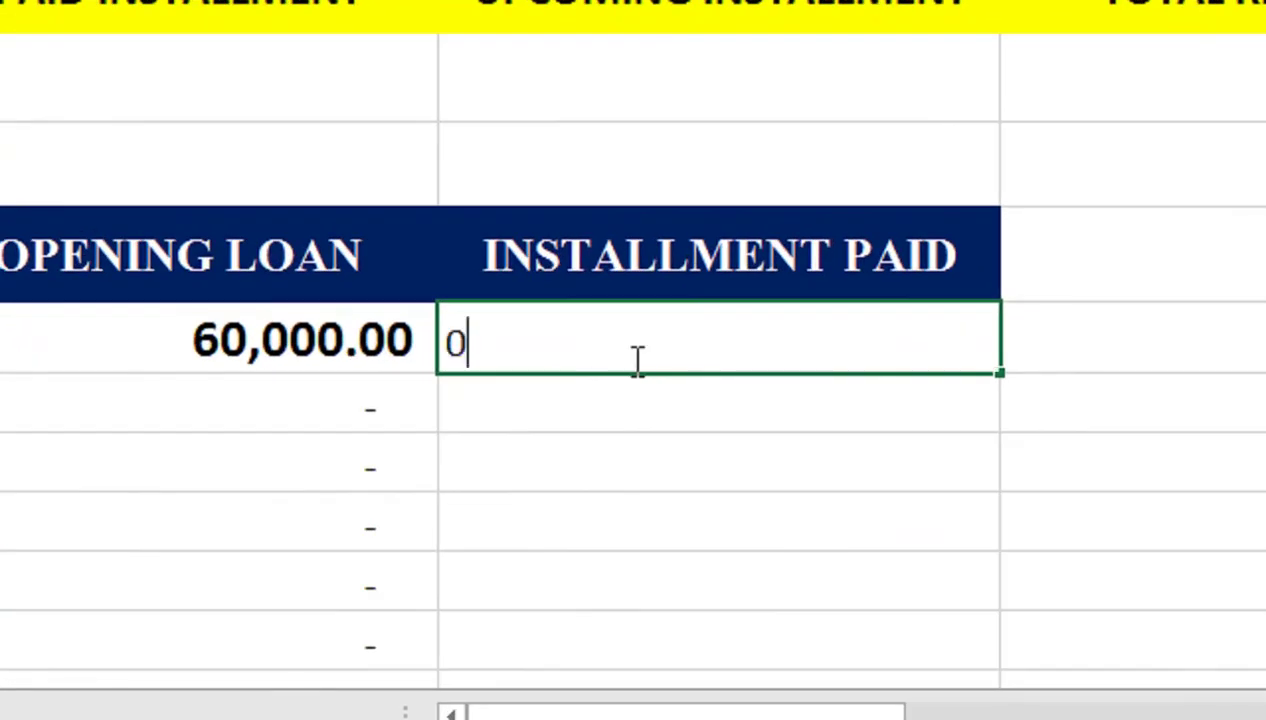
{"action": "key", "text": "Return"}
Copy the formatting of C10 onto the INSTALLMENT PAID cells from D10 down with Format Painter
{"action": "left_click", "coordinate": [173, 340]}
{"action": "left_click", "coordinate": [57, 119]}
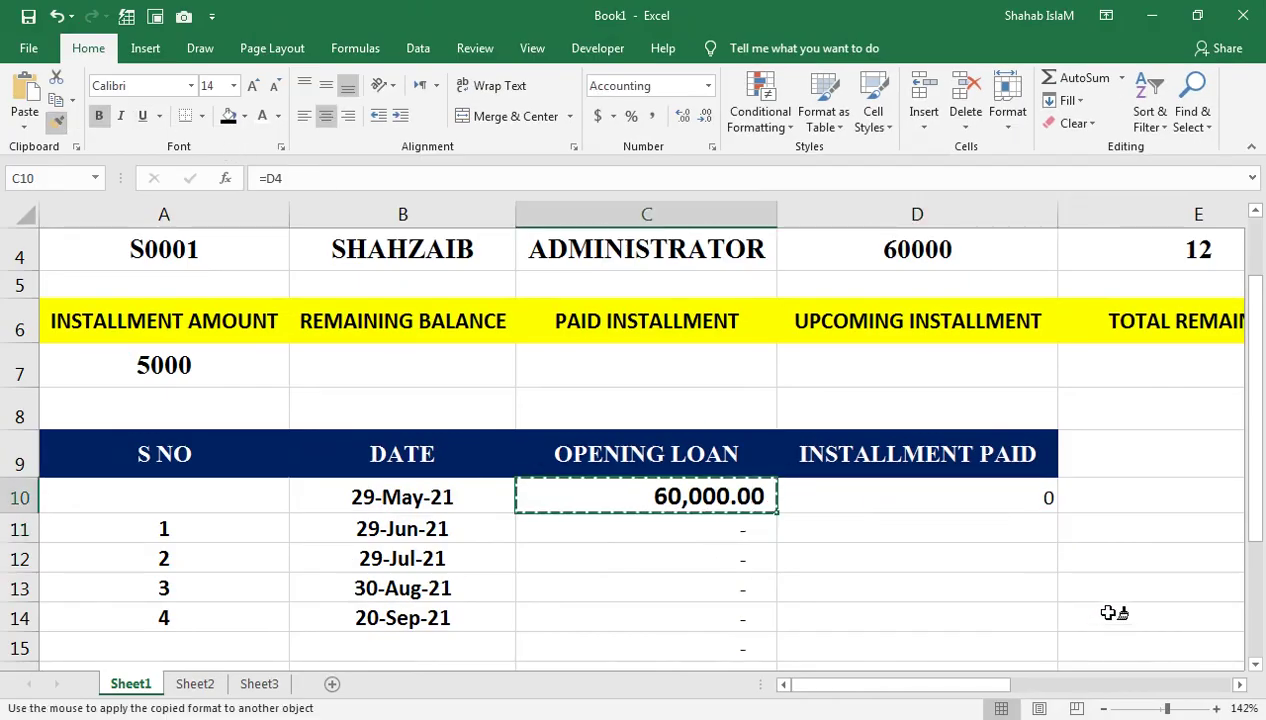
{"action": "mouse_move", "coordinate": [986, 494]}
{"action": "left_mouse_down"}
{"action": "mouse_move", "coordinate": [962, 695]}
{"action": "mouse_move", "coordinate": [928, 600]}
{"action": "left_mouse_up"}
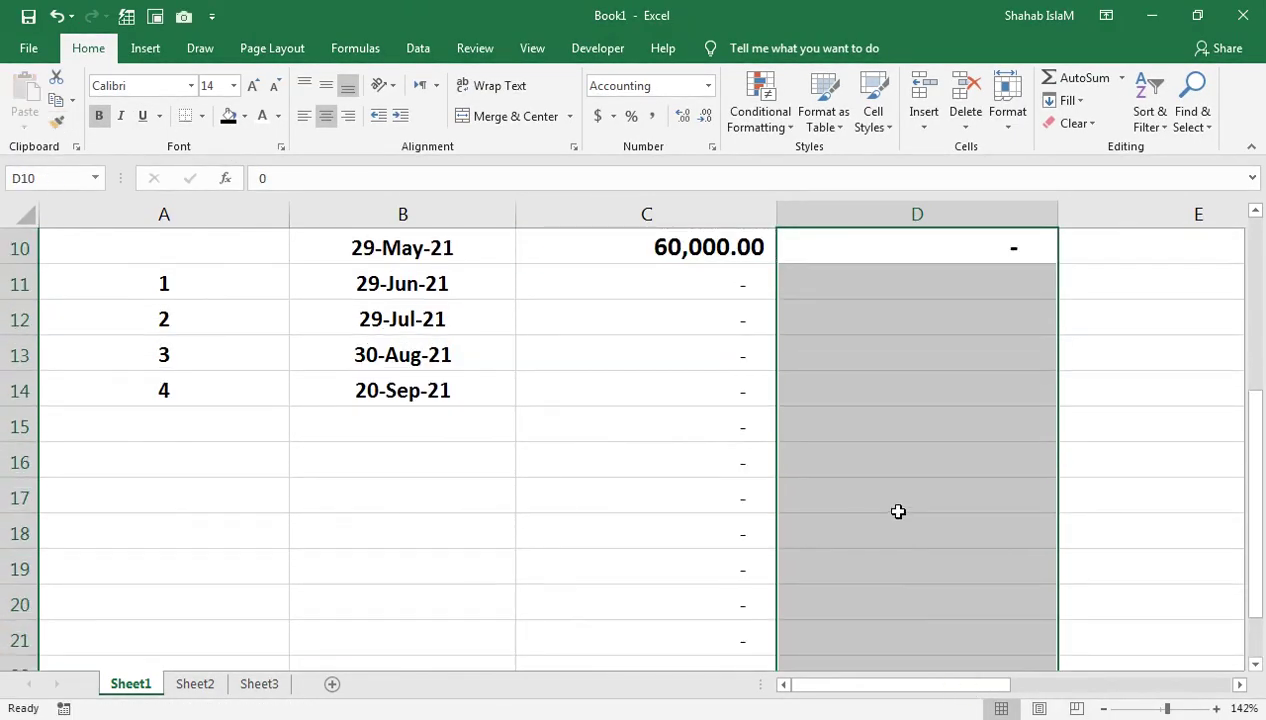
Enter the formula =IF(B11<>"",$A$7,"") in D11 of the INSTALLMENT PAID column
{"action": "scroll", "coordinate": [890, 500], "scroll_direction": "up", "scroll_amount": 1}
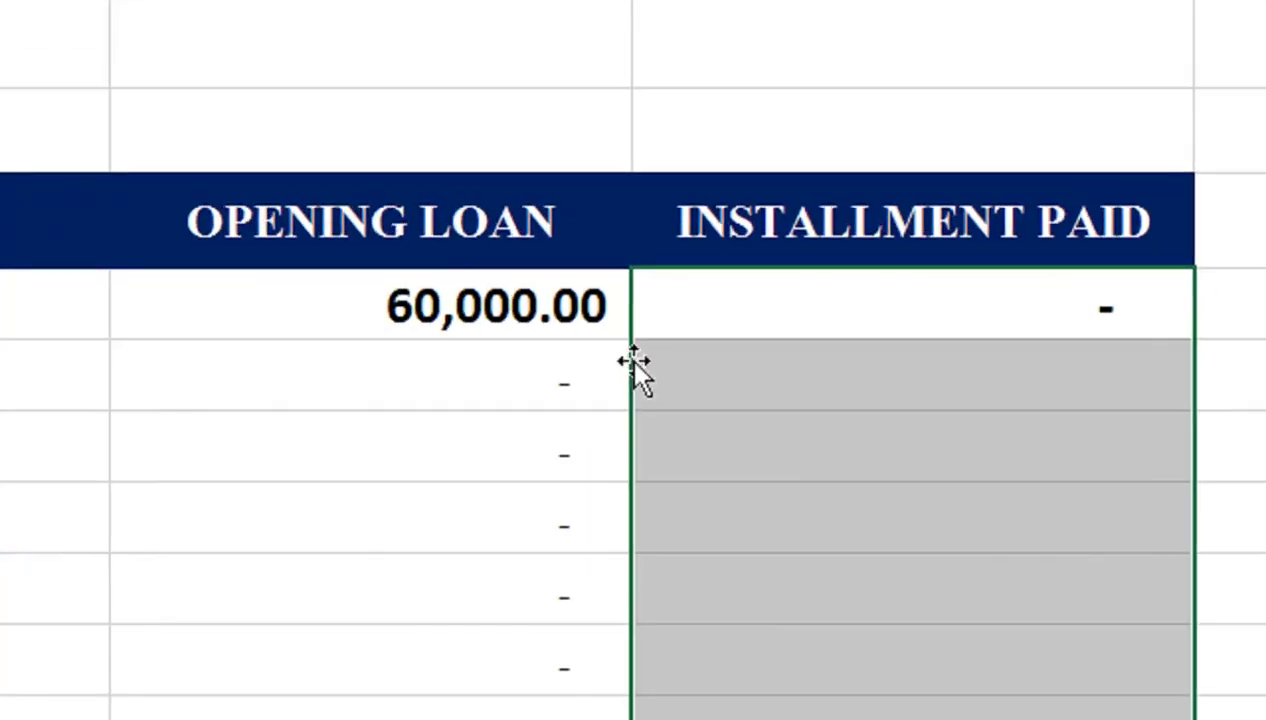
{"action": "left_click", "coordinate": [667, 382]}
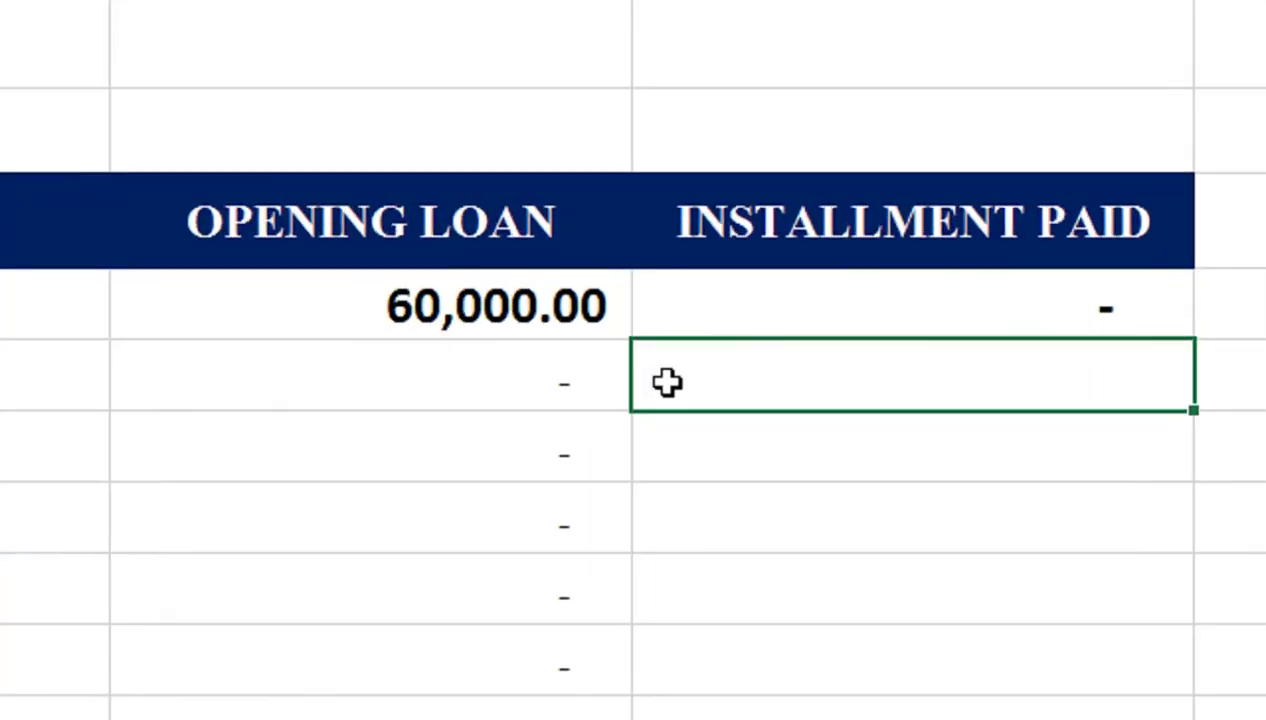
{"action": "type", "text": "=IF("}
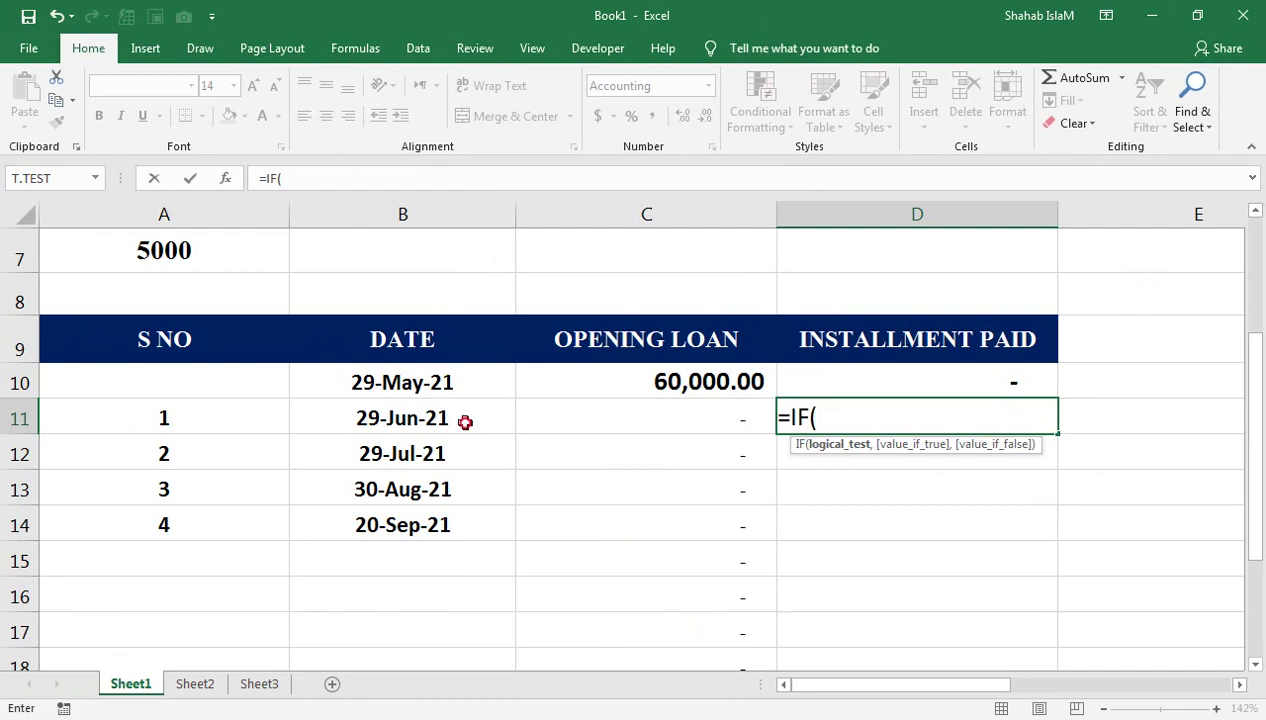
{"action": "left_click", "coordinate": [425, 417]}
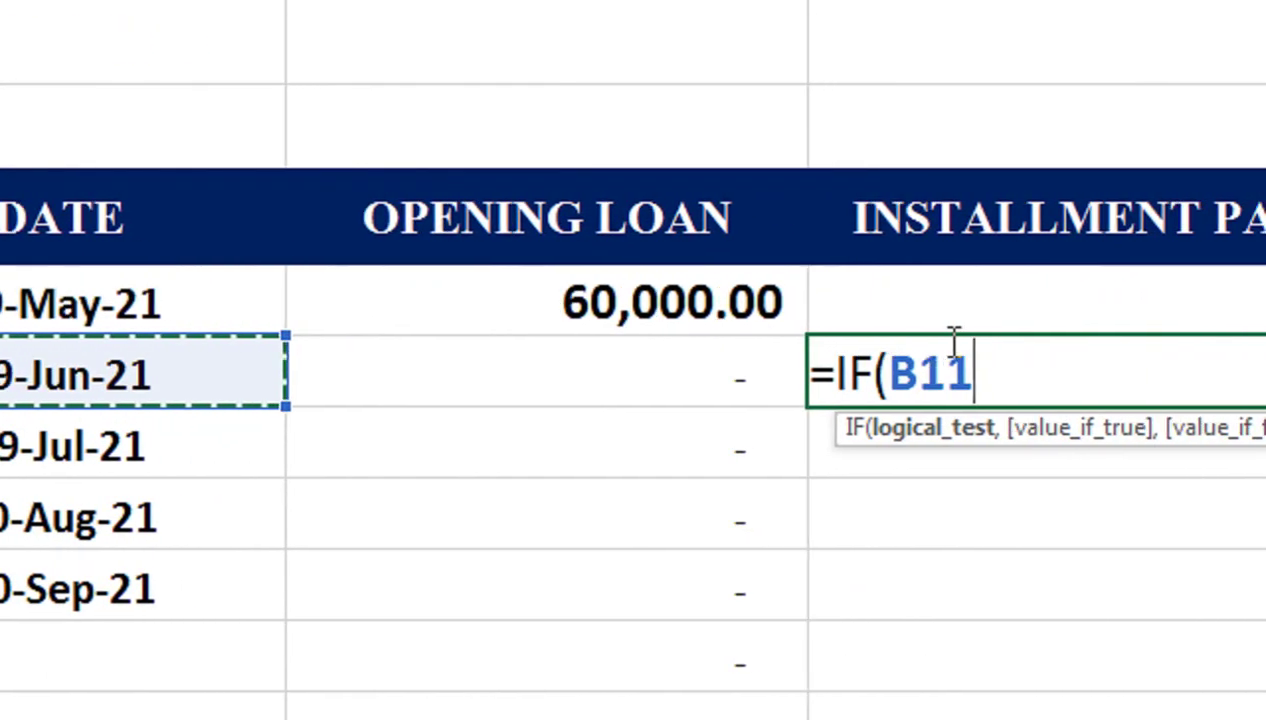
{"action": "type", "text": "<>"}
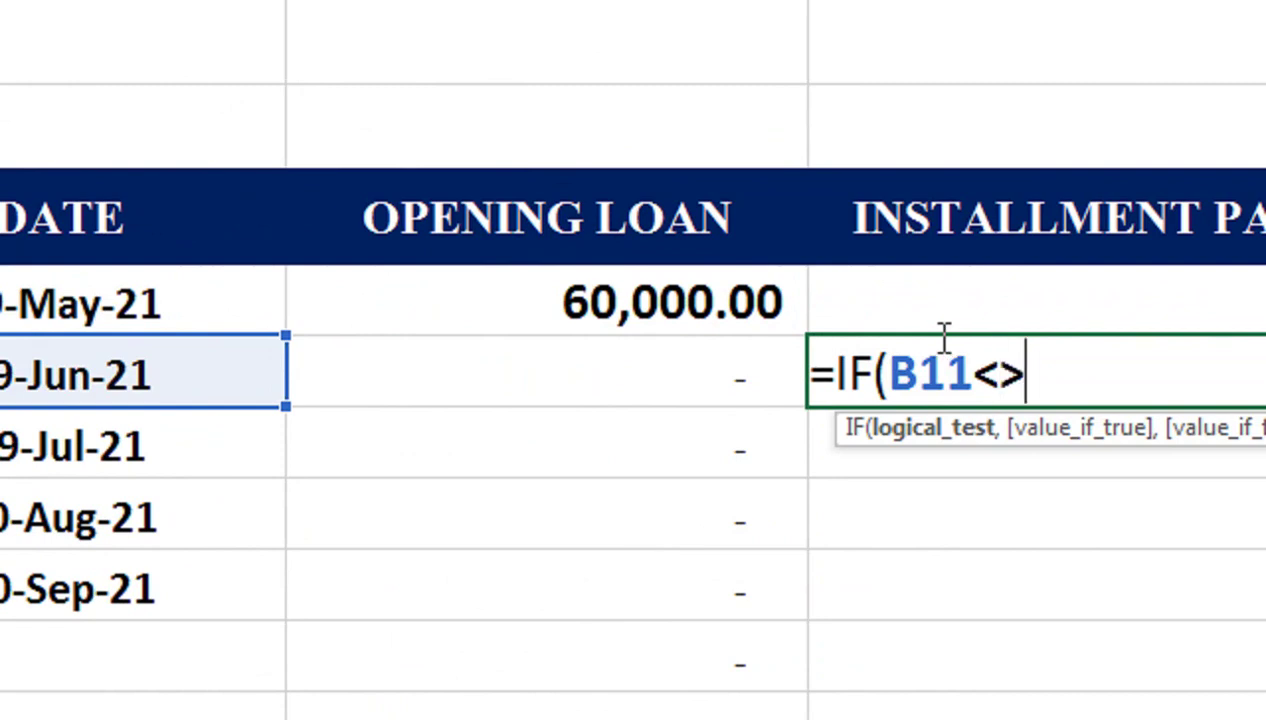
{"action": "type", "text": "\"\","}
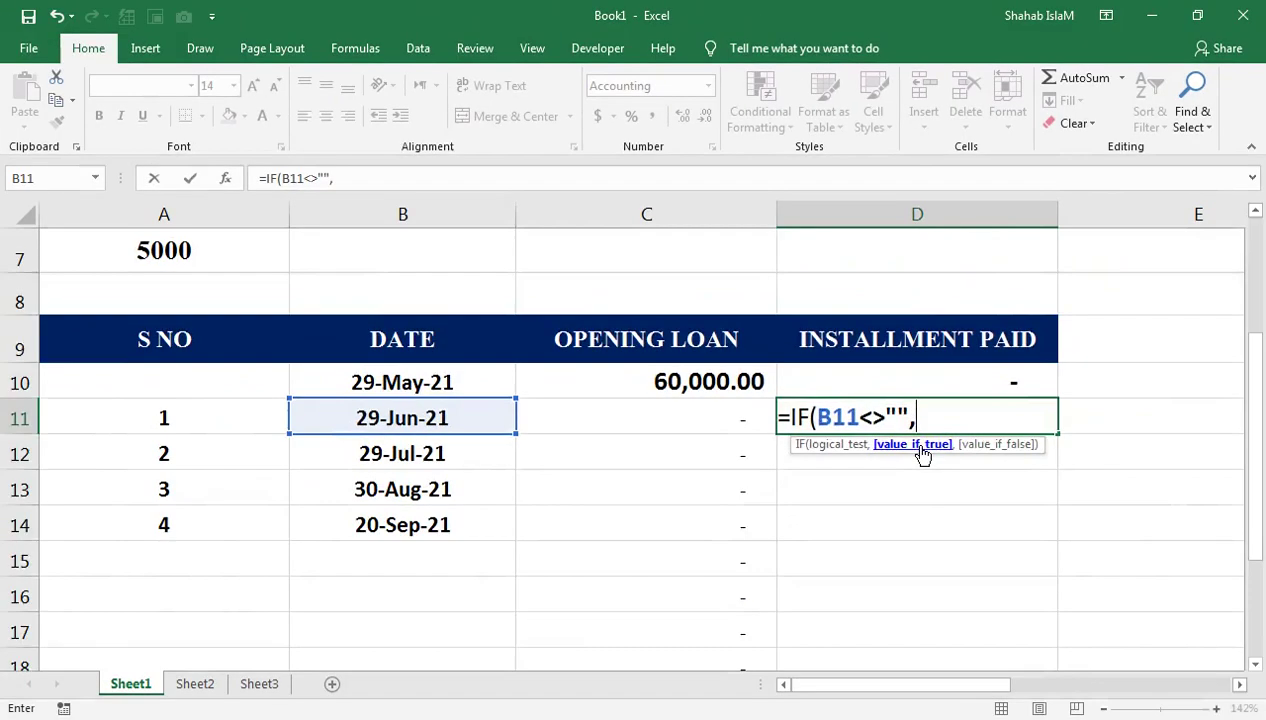
{"action": "scroll", "coordinate": [240, 537], "scroll_direction": "up", "scroll_amount": 2}
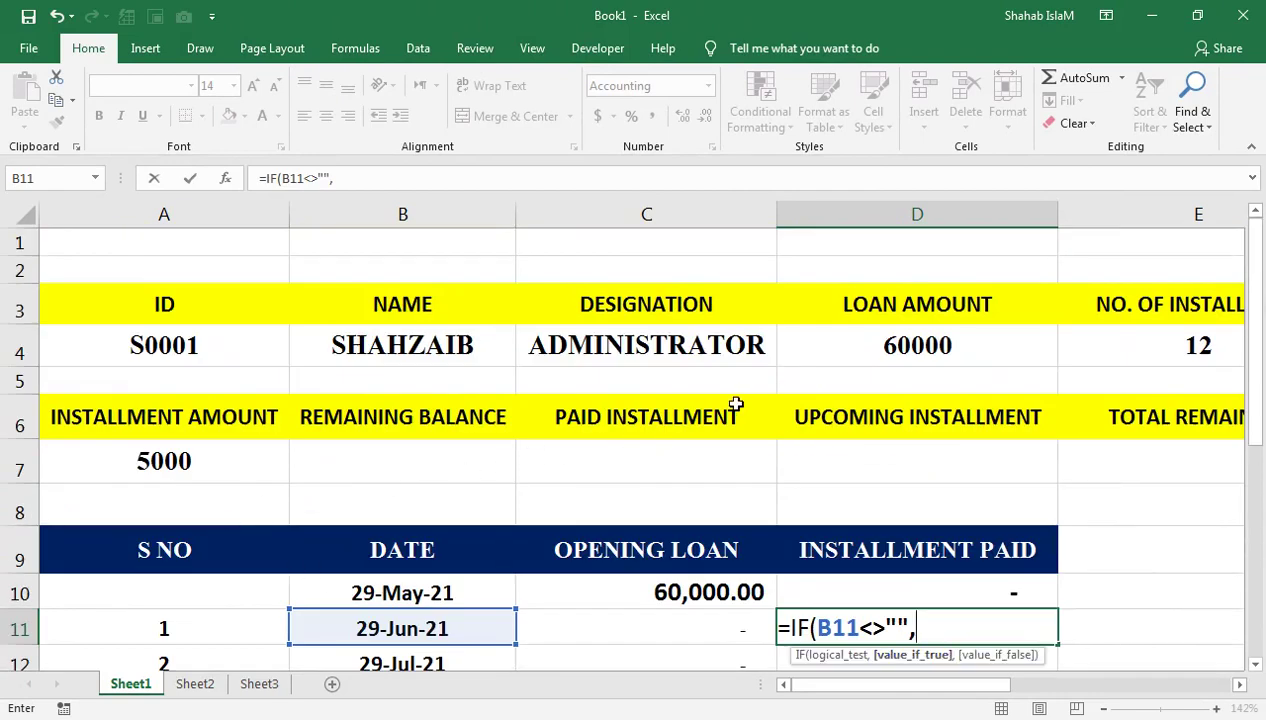
{"action": "left_click", "coordinate": [150, 460]}
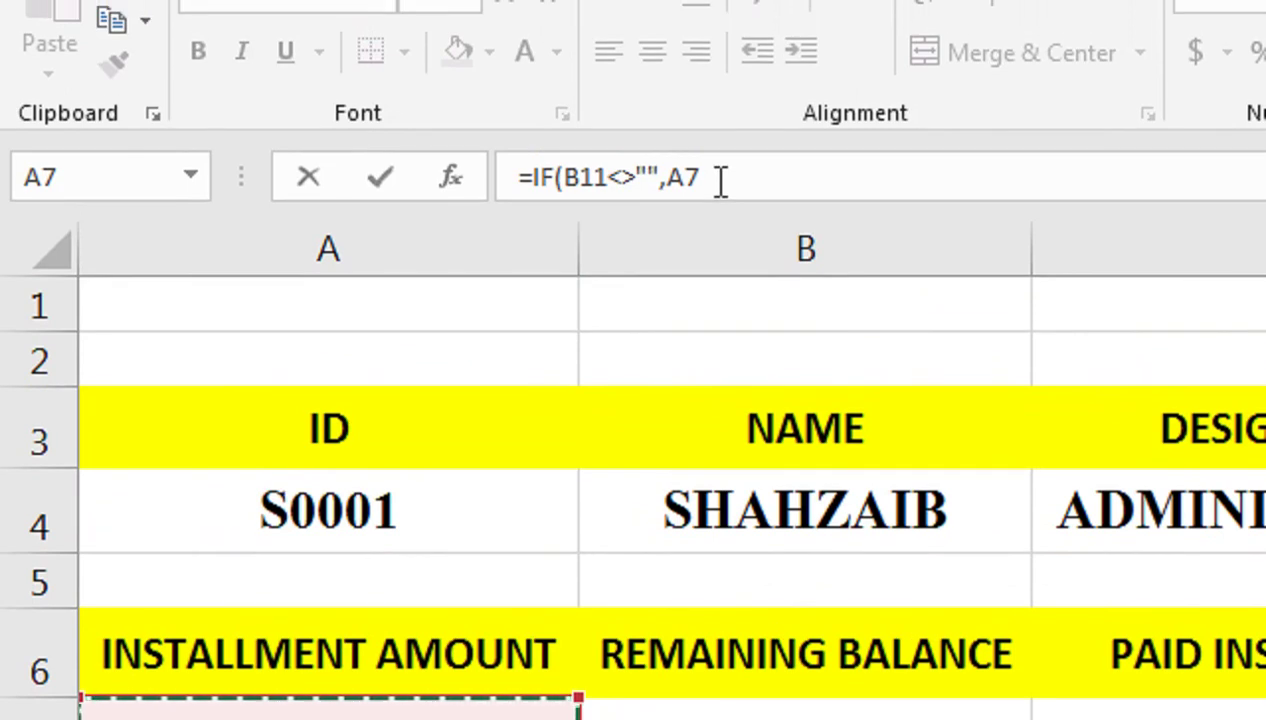
{"action": "key", "text": "F4"}
{"action": "type", "text": ","}
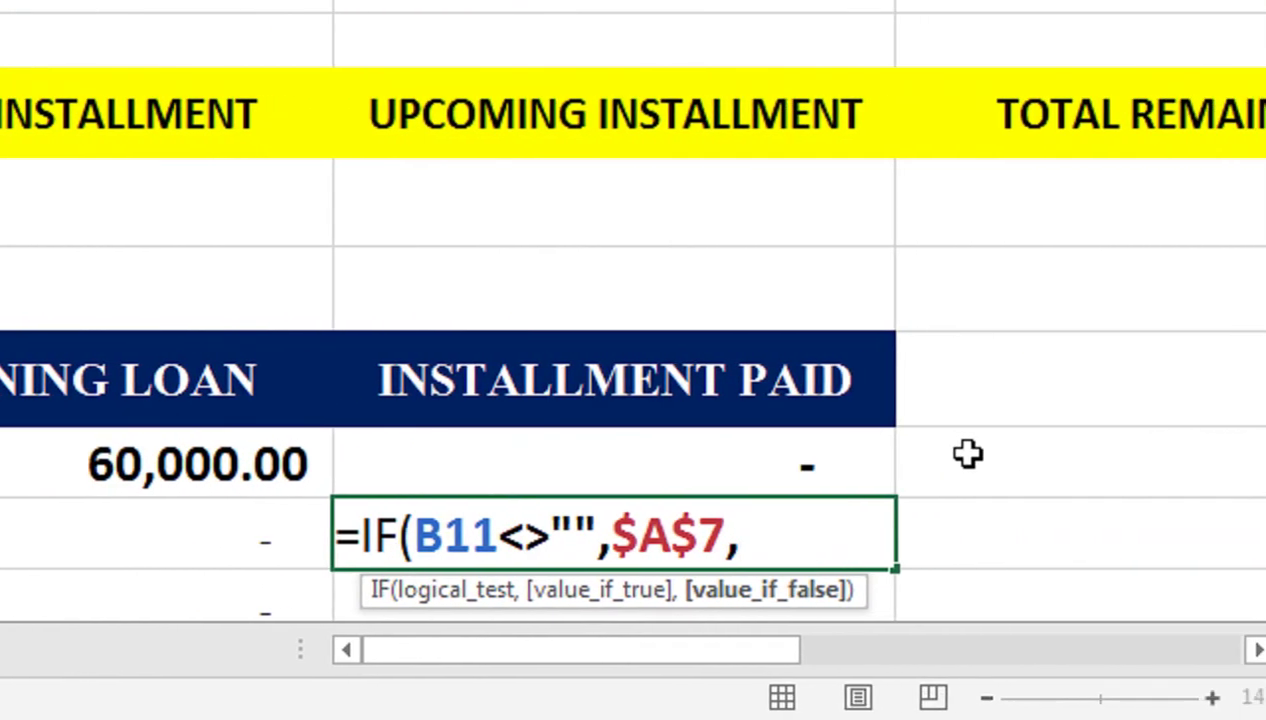
{"action": "type", "text": ")"}
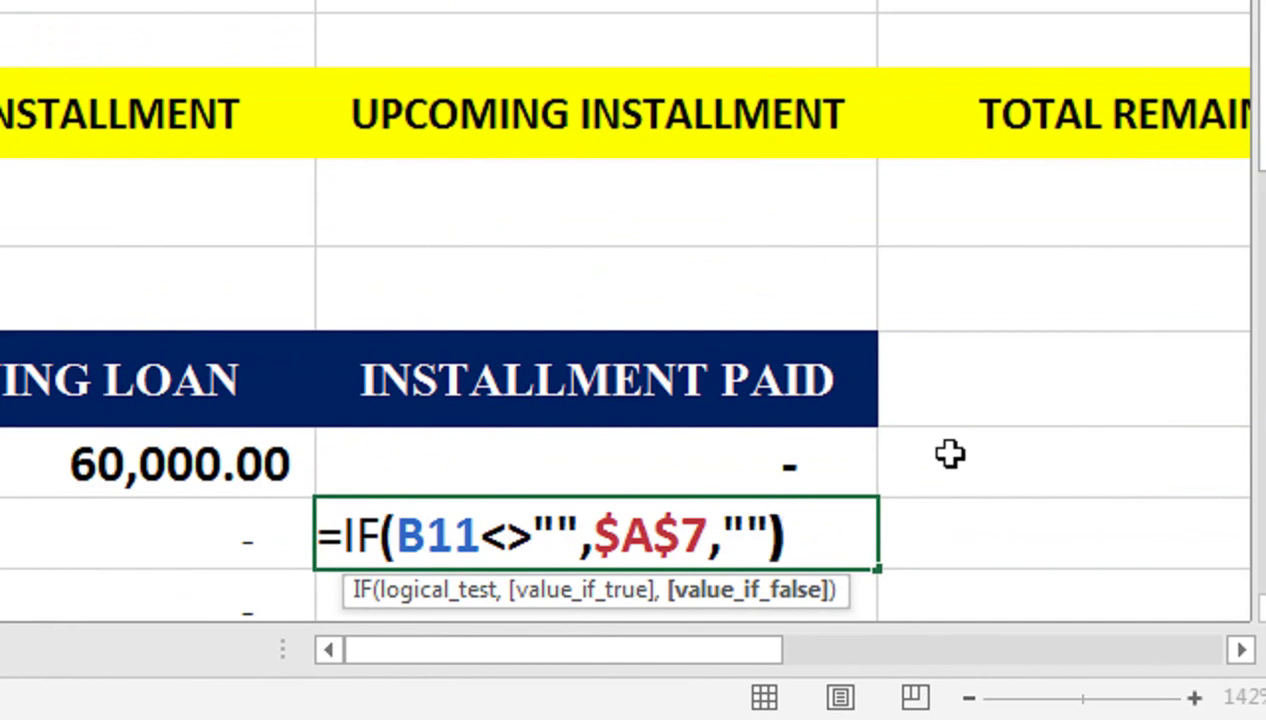
{"action": "key", "text": "Return"}
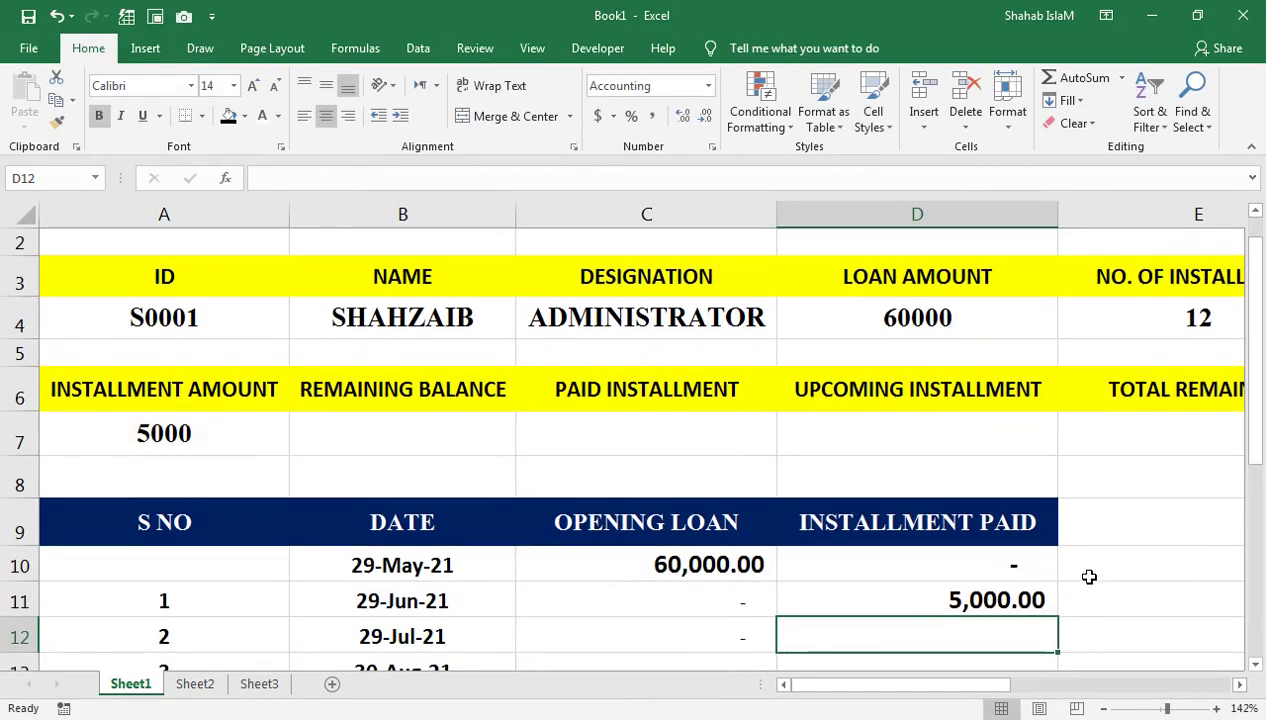
Fill the INSTALLMENT PAID formula from D11 down through D22
{"action": "scroll", "coordinate": [1094, 587], "scroll_direction": "down", "scroll_amount": 1}
{"action": "left_click", "coordinate": [1003, 486]}
{"action": "left_click_drag", "start_coordinate": [1057, 508], "coordinate": [1048, 648]}
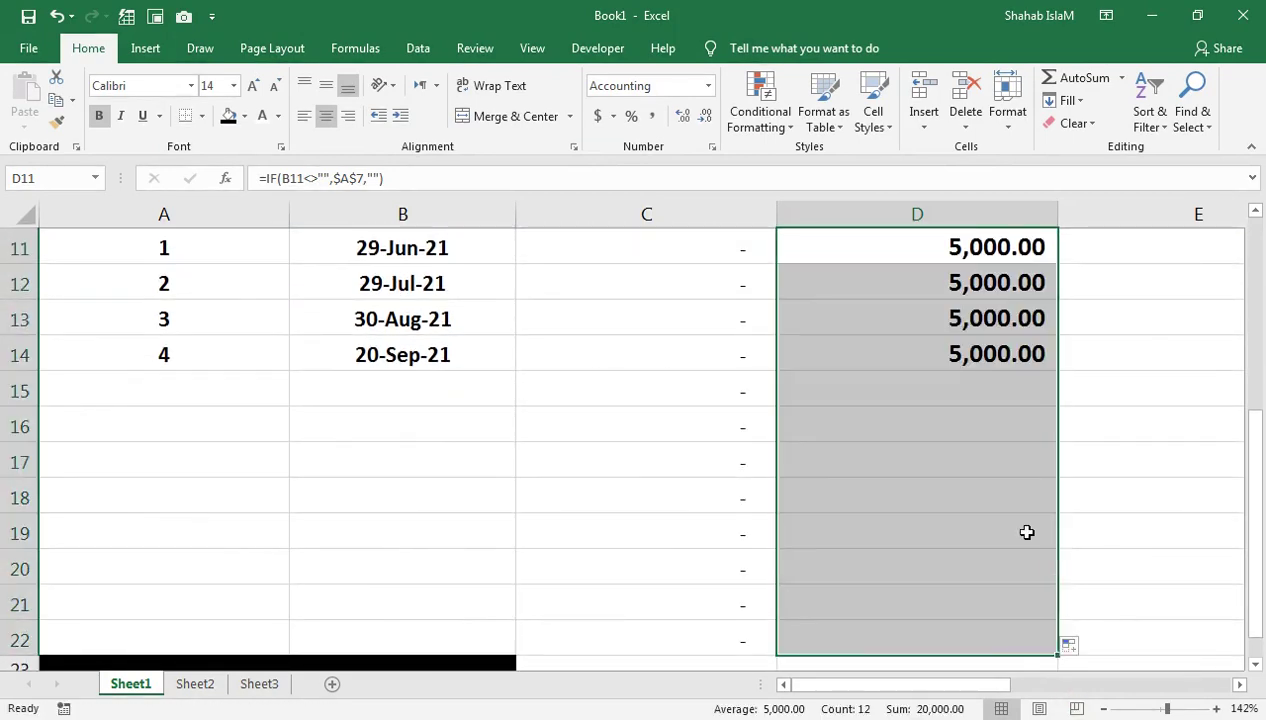
{"action": "scroll", "coordinate": [1027, 532], "scroll_direction": "up", "scroll_amount": 1}
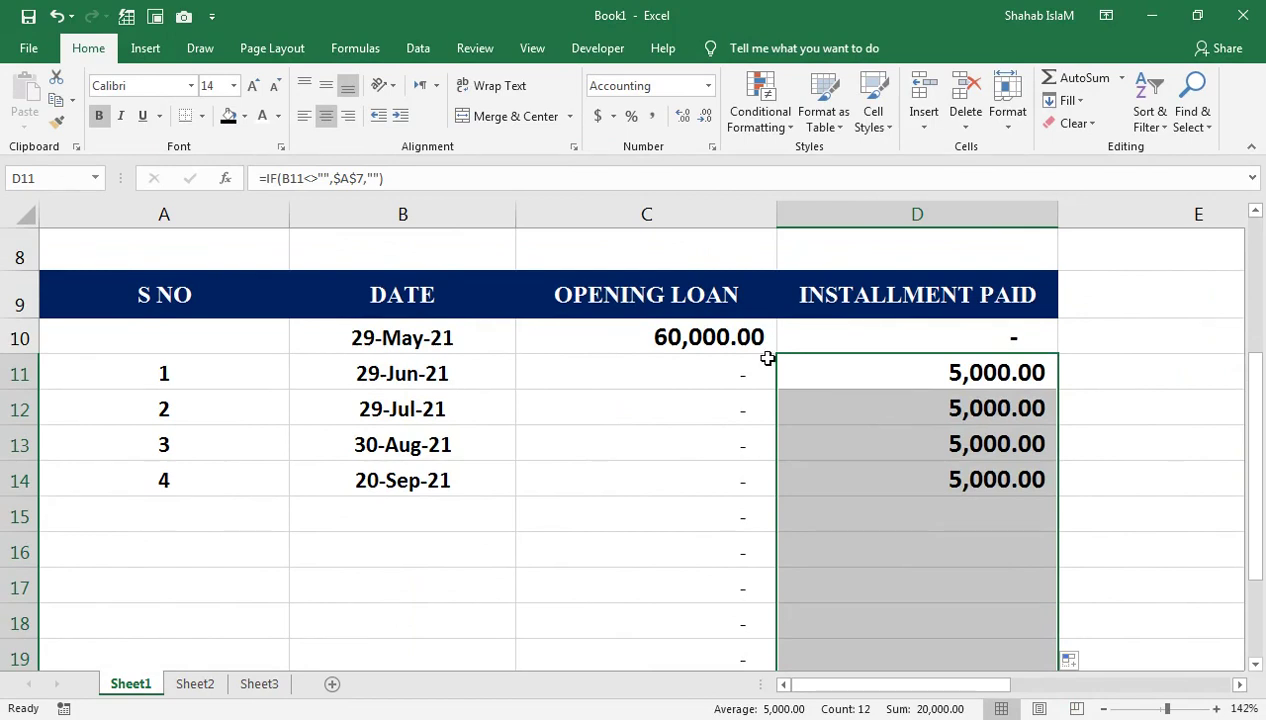
{"action": "left_click", "coordinate": [831, 364]}
{"action": "left_click", "coordinate": [418, 518]}
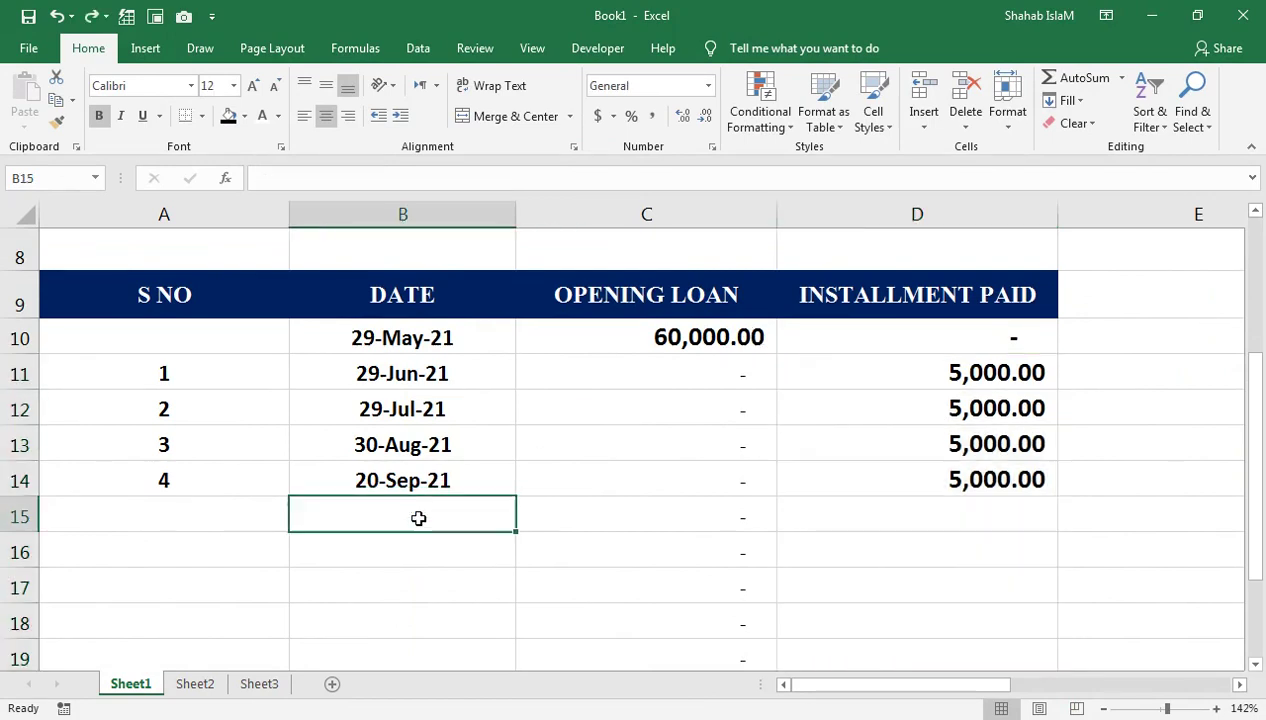
Change the false result of the D11 formula to 0 and fill the formula down through D22
{"action": "left_click", "coordinate": [971, 380]}
{"action": "double_click", "coordinate": [1005, 372]}
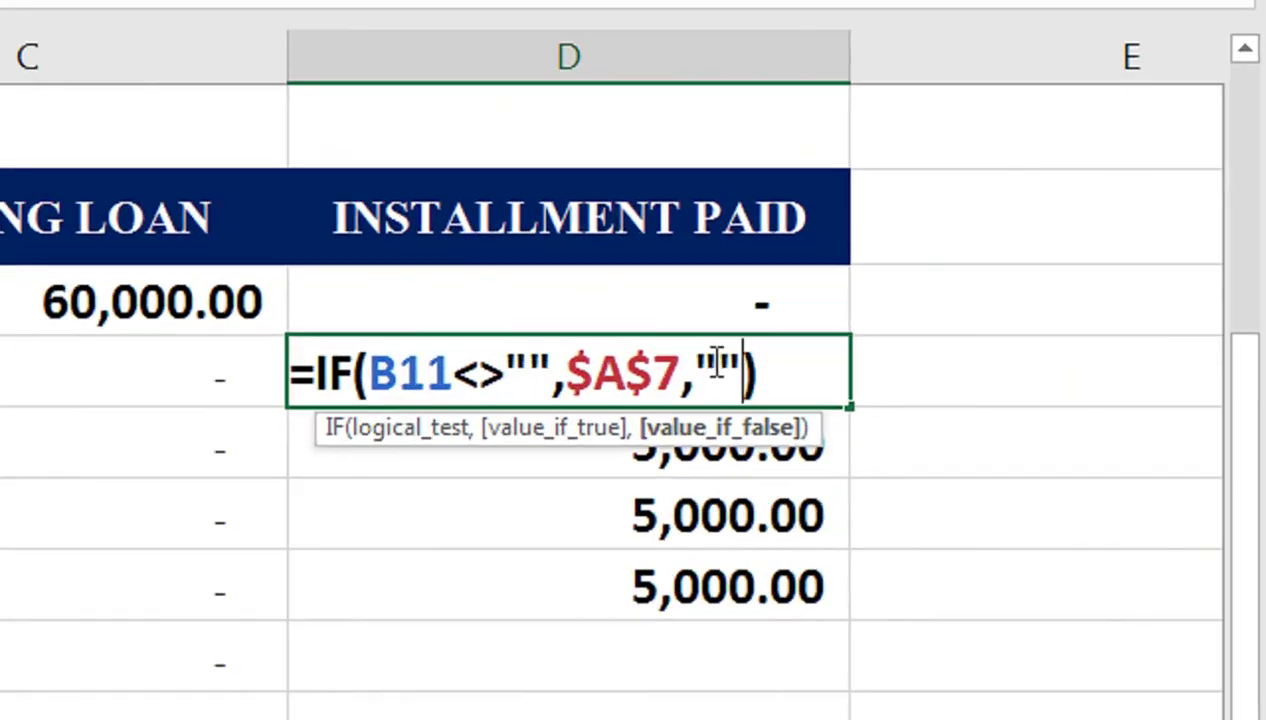
{"action": "left_click", "coordinate": [992, 368]}
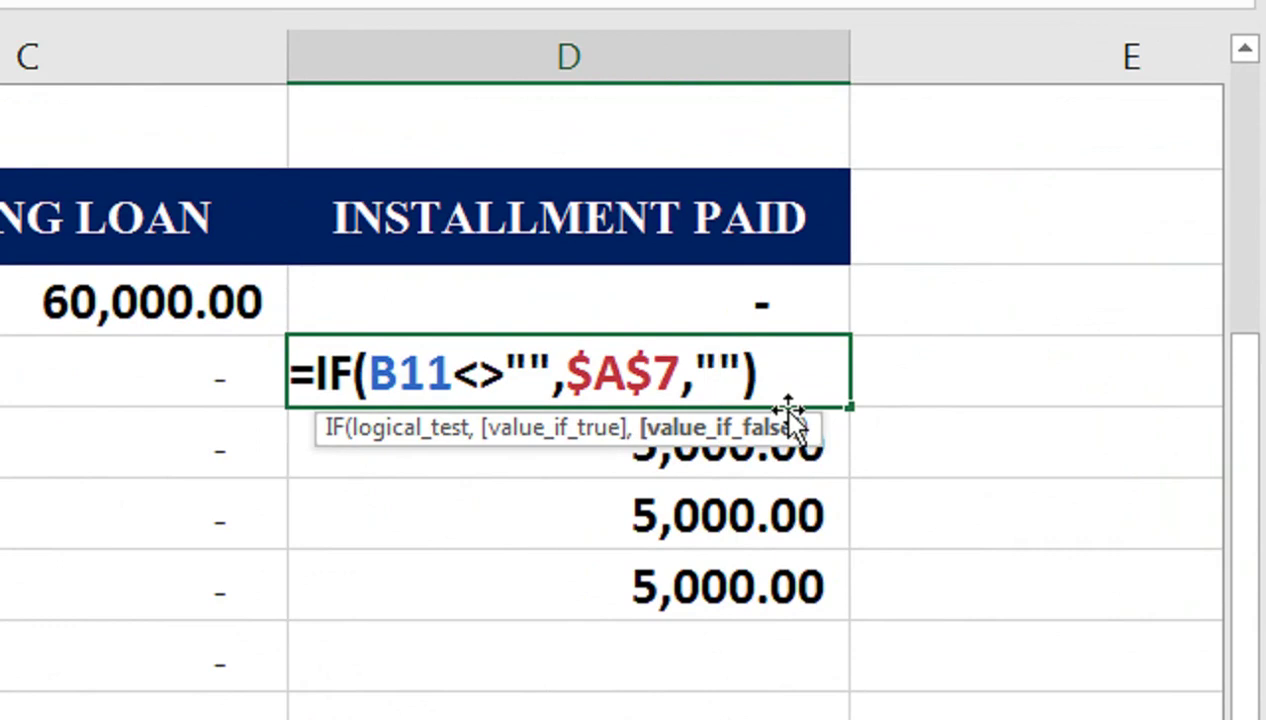
{"action": "key", "text": "BackSpace"}
{"action": "key", "text": "BackSpace"}
{"action": "type", "text": "0"}
{"action": "key", "text": "Return"}
{"action": "left_click", "coordinate": [790, 393]}
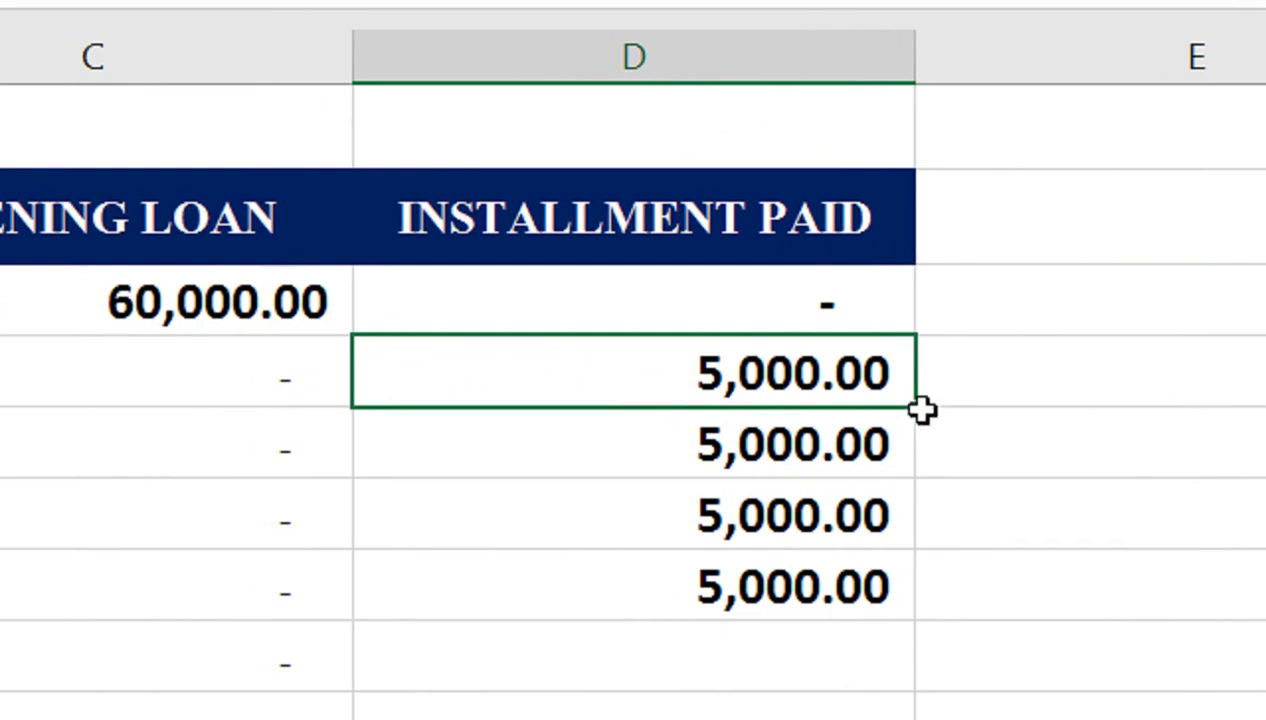
{"action": "double_click", "coordinate": [918, 406]}
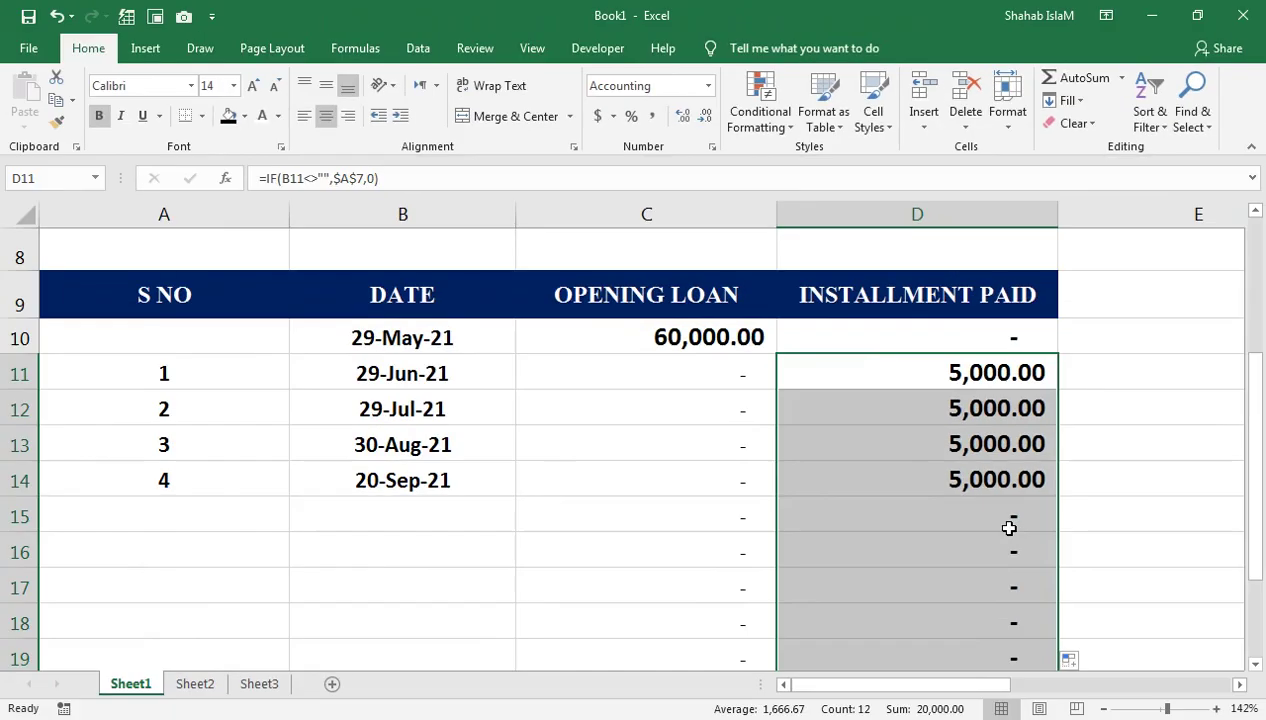
Enter the formula =B14+30 in B15 to add the fifth installment date
{"action": "left_click", "coordinate": [346, 509]}
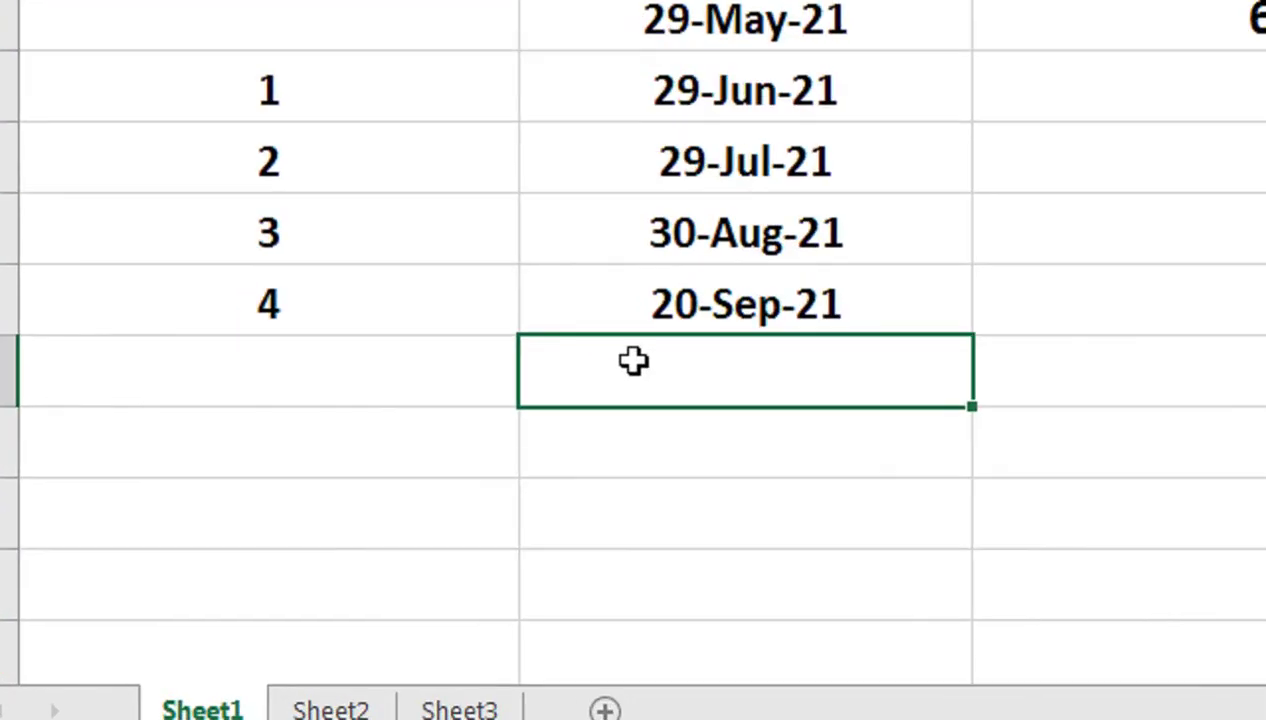
{"action": "type", "text": "="}
{"action": "key", "text": "Up"}
{"action": "type", "text": "+30"}
{"action": "key", "text": "Return"}
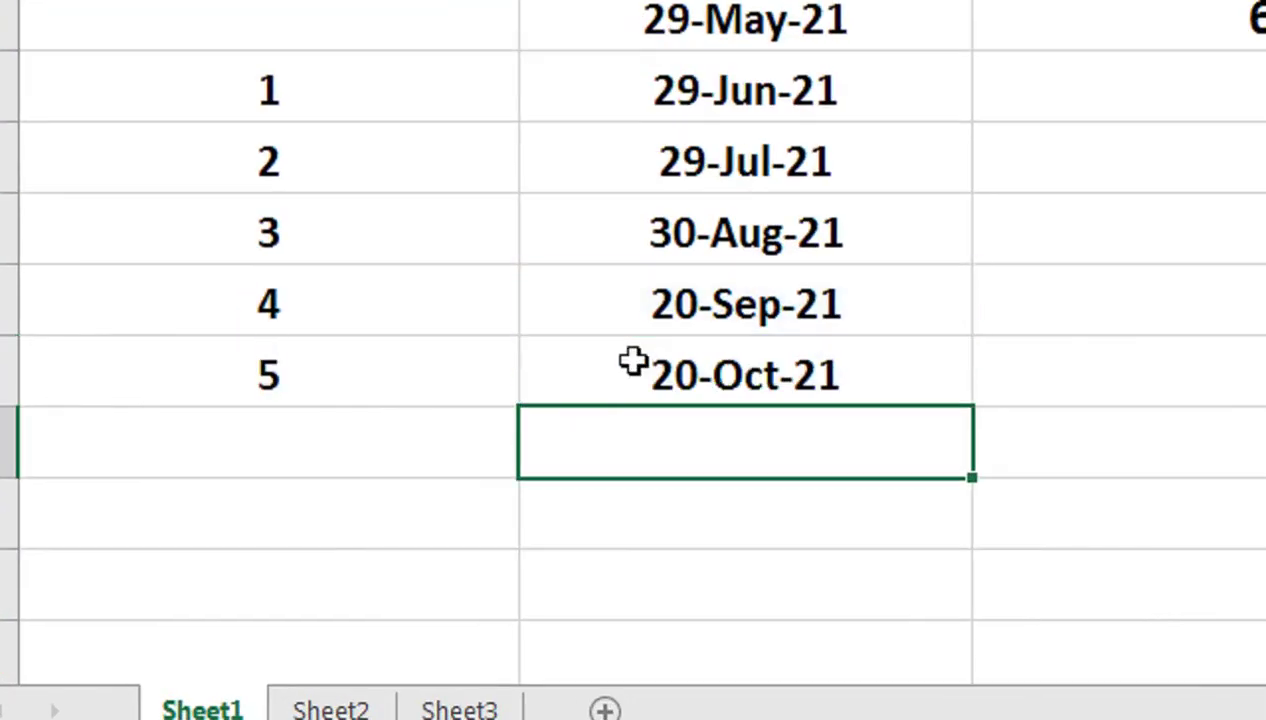
Fill the date formula from B15 down through B18
{"action": "left_click", "coordinate": [743, 381]}
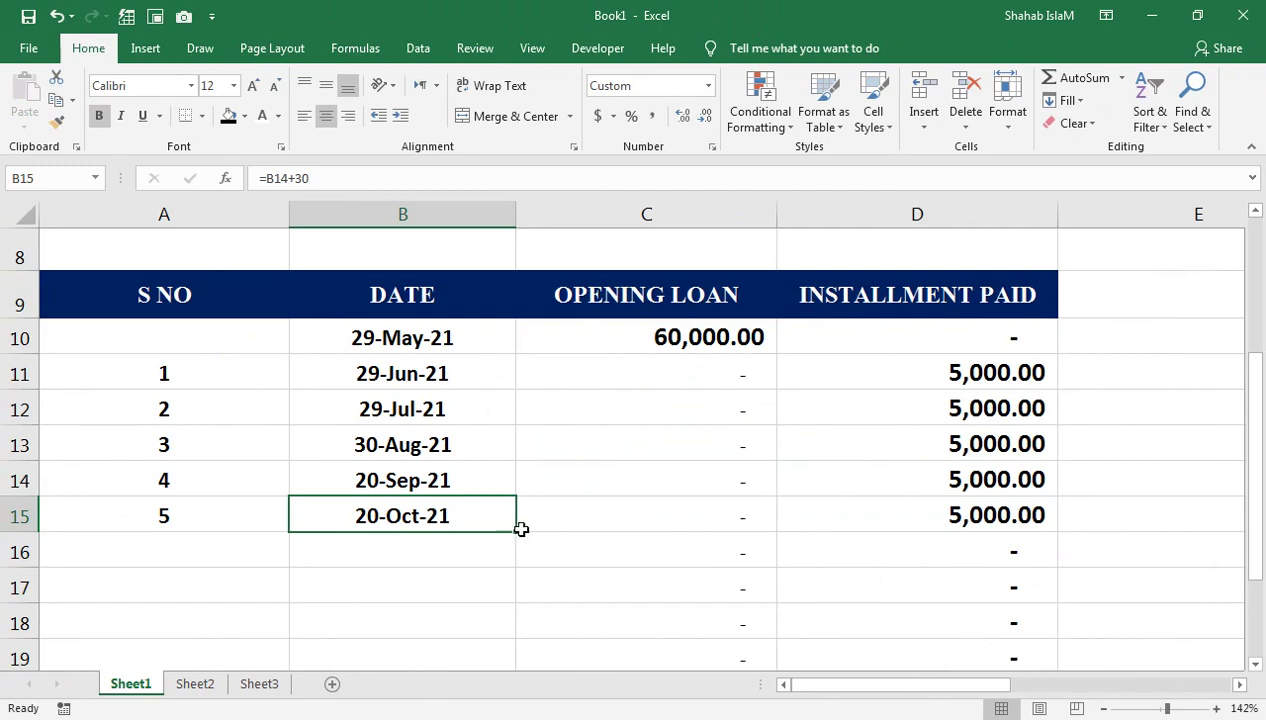
{"action": "left_click_drag", "start_coordinate": [518, 533], "coordinate": [530, 632]}
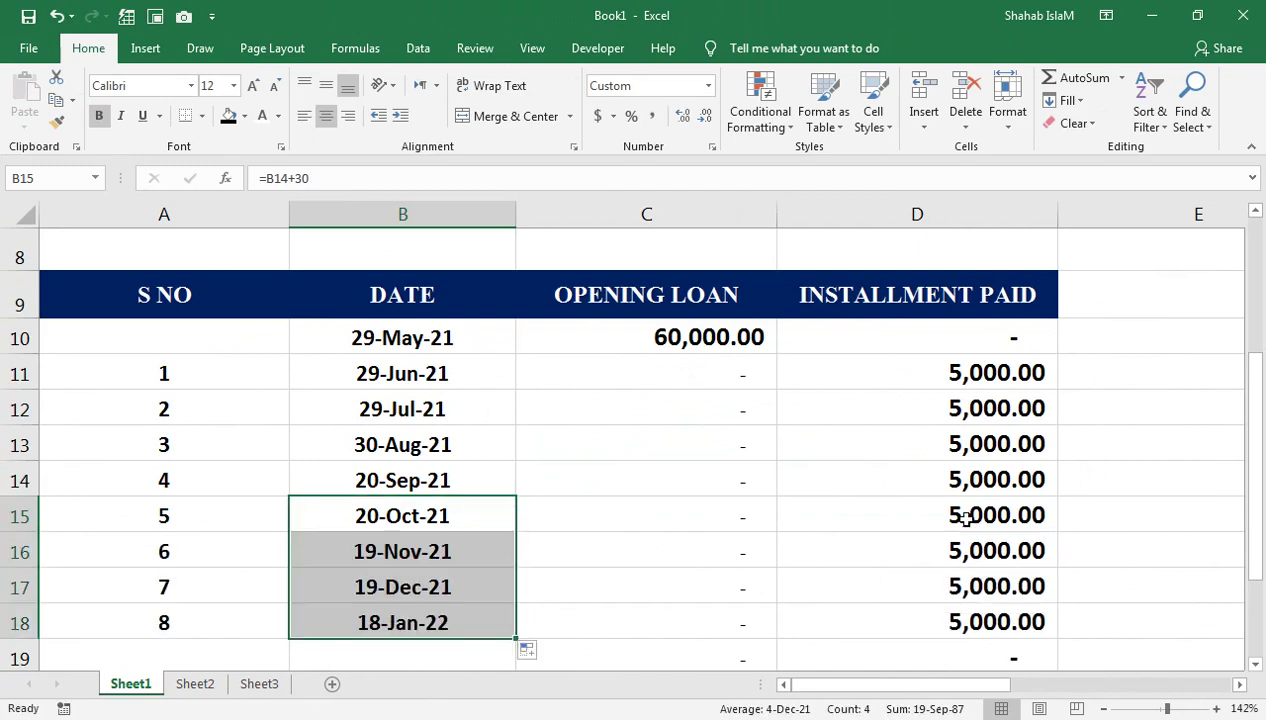
{"action": "scroll", "coordinate": [955, 447], "scroll_direction": "down", "scroll_amount": 2}
{"action": "scroll", "coordinate": [671, 553], "scroll_direction": "up", "scroll_amount": 1}
{"action": "scroll", "coordinate": [683, 589], "scroll_direction": "down", "scroll_amount": 1}
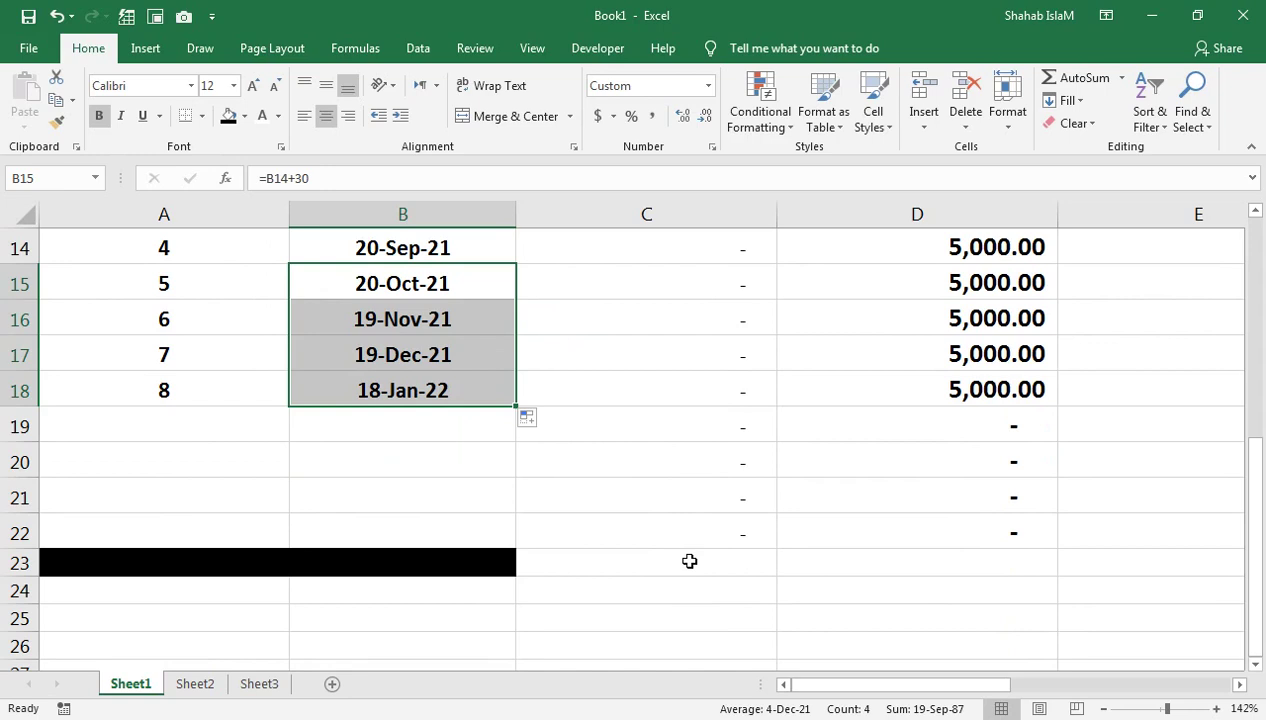
Total the OPENING LOAN values C10:C22 in C23 with a SUM formula
{"action": "left_click", "coordinate": [743, 418]}
{"action": "scroll", "coordinate": [745, 430], "scroll_direction": "up", "scroll_amount": 1}
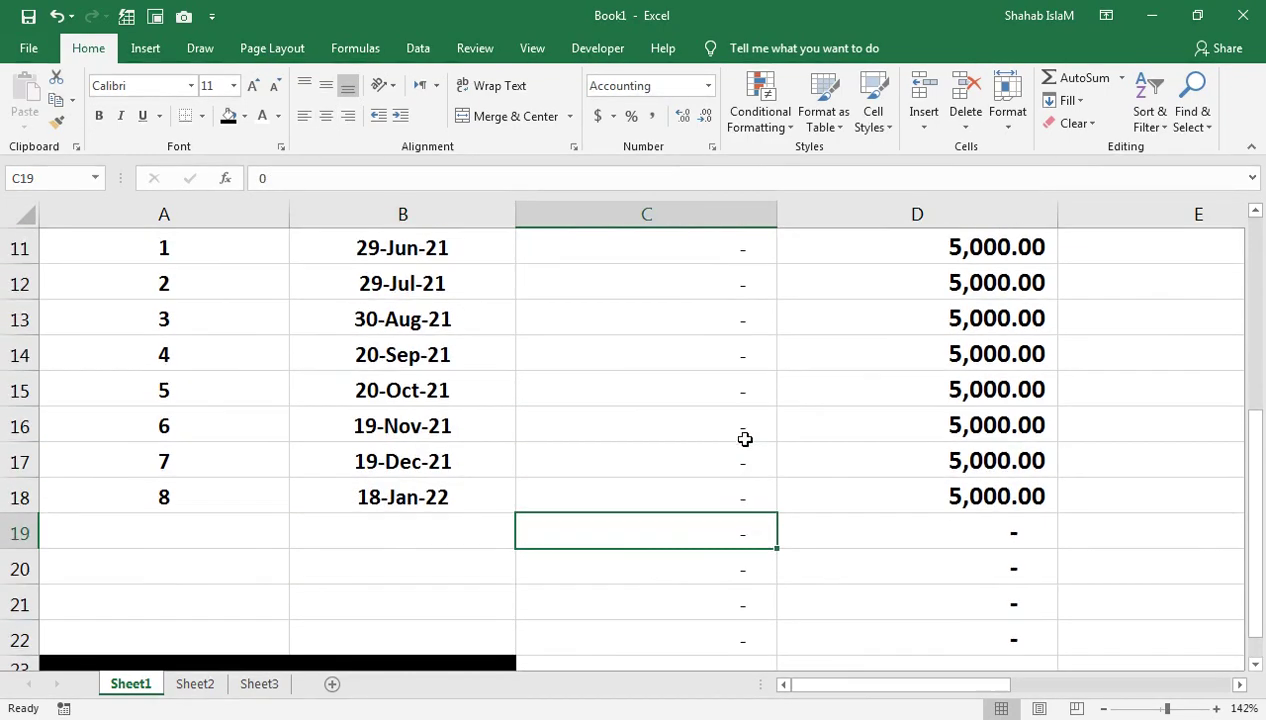
{"action": "left_click", "coordinate": [667, 663]}
{"action": "type", "text": "=SUM("}
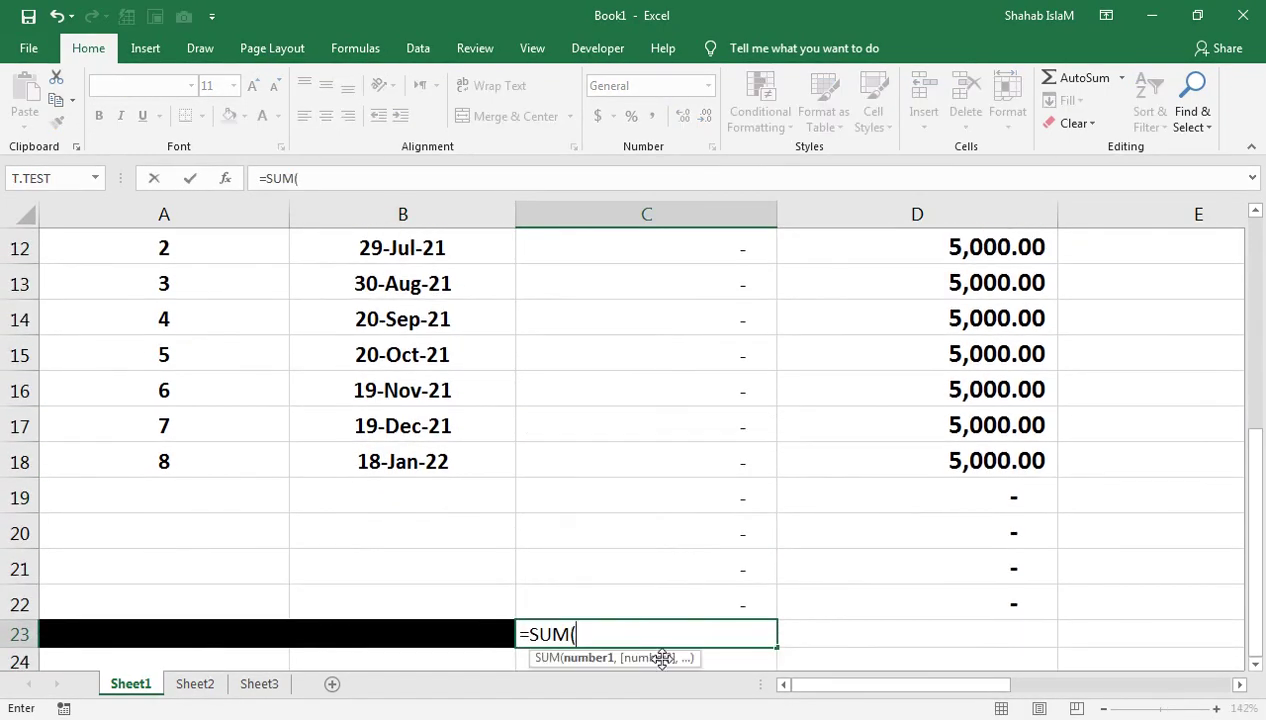
{"action": "key", "text": "Up"}
{"action": "key", "text": "shift+Up"}
{"action": "key", "text": "shift+Up"}
{"action": "key", "text": "shift+Up"}
{"action": "key", "text": "shift+Up"}
{"action": "key", "text": "shift+Up"}
{"action": "key", "text": "shift+Up"}
{"action": "key", "text": "shift+Up"}
{"action": "key", "text": "shift+Up"}
{"action": "key", "text": "shift+Up"}
{"action": "key", "text": "shift+Up"}
{"action": "key", "text": "shift+Up"}
{"action": "key", "text": "shift+Up"}
{"action": "key", "text": "shift+Up"}
{"action": "key", "text": "shift+Up"}
{"action": "key", "text": "shift+Up"}
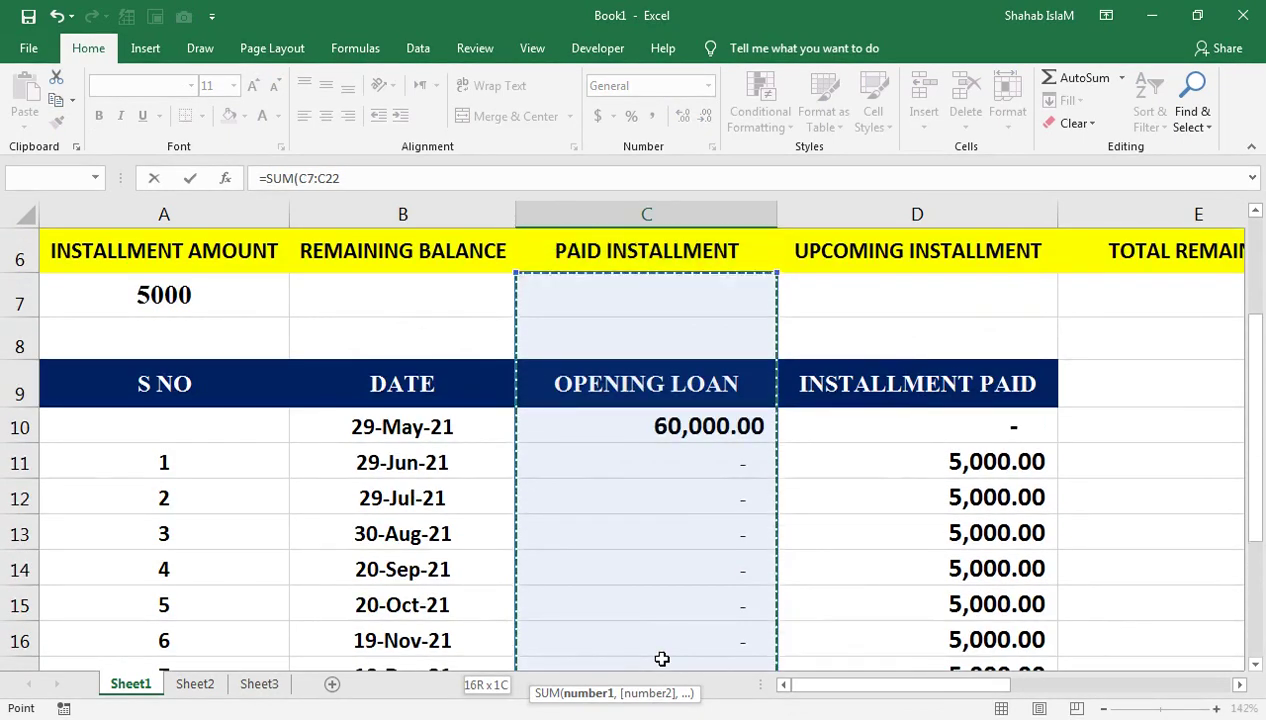
{"action": "key", "text": "shift+Down"}
{"action": "key", "text": "shift+Down"}
{"action": "key", "text": "shift+Down"}
{"action": "key", "text": "shift+Down"}
{"action": "key", "text": "shift+Up"}
{"action": "type", "text": ")"}
{"action": "key", "text": "Return"}
Total the INSTALLMENT PAID values in D23 with the formula =SUM(D11:D22)
{"action": "key", "text": "Up"}
{"action": "key", "text": "Right"}
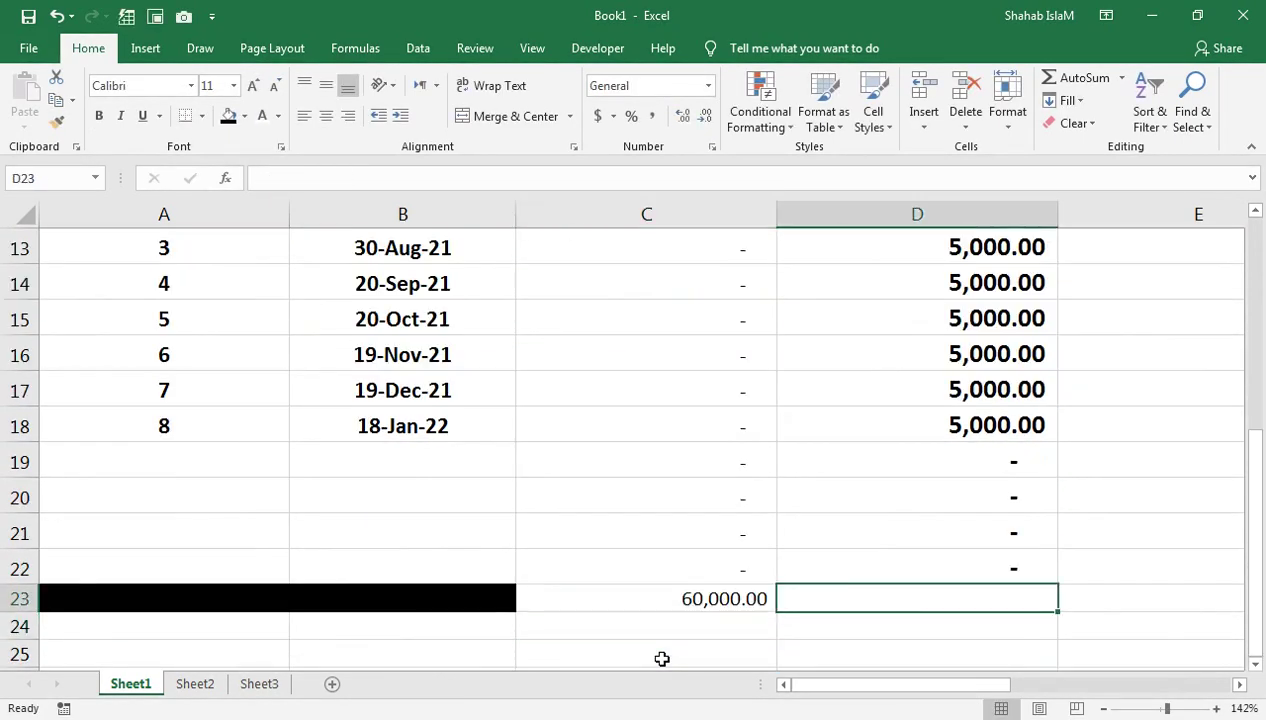
{"action": "type", "text": "=SUM("}
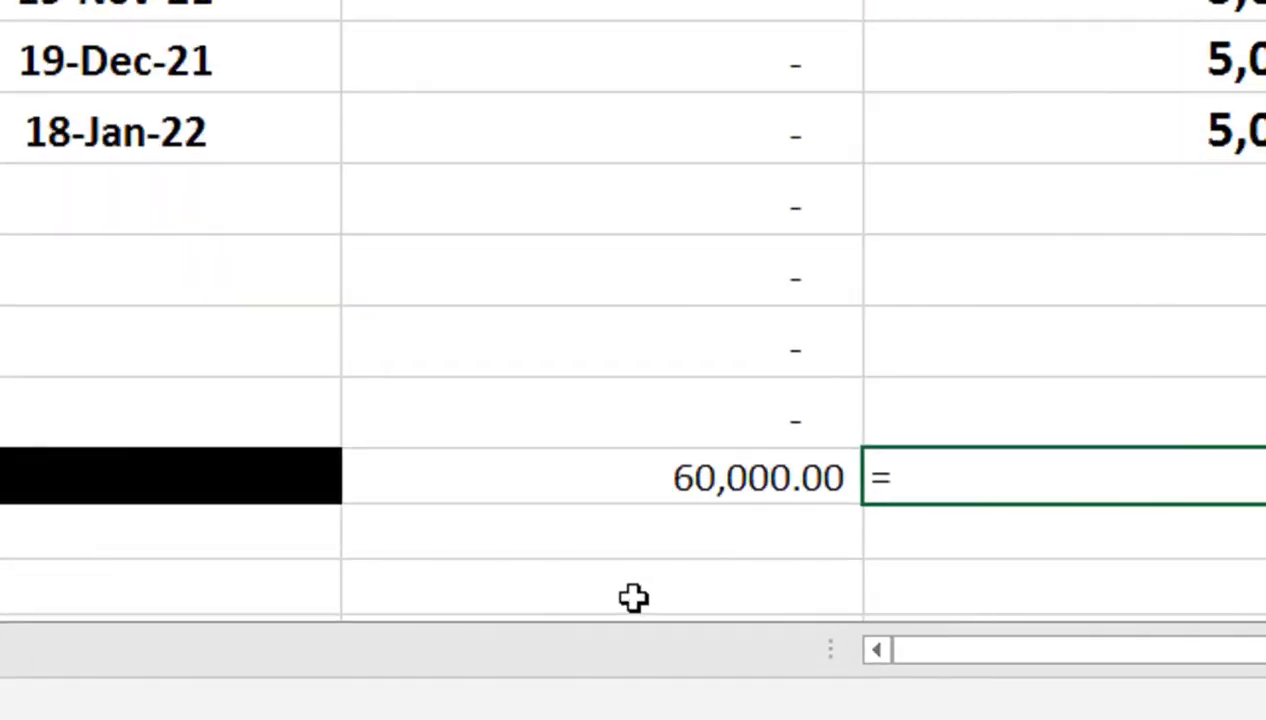
{"action": "left_click", "coordinate": [920, 430]}
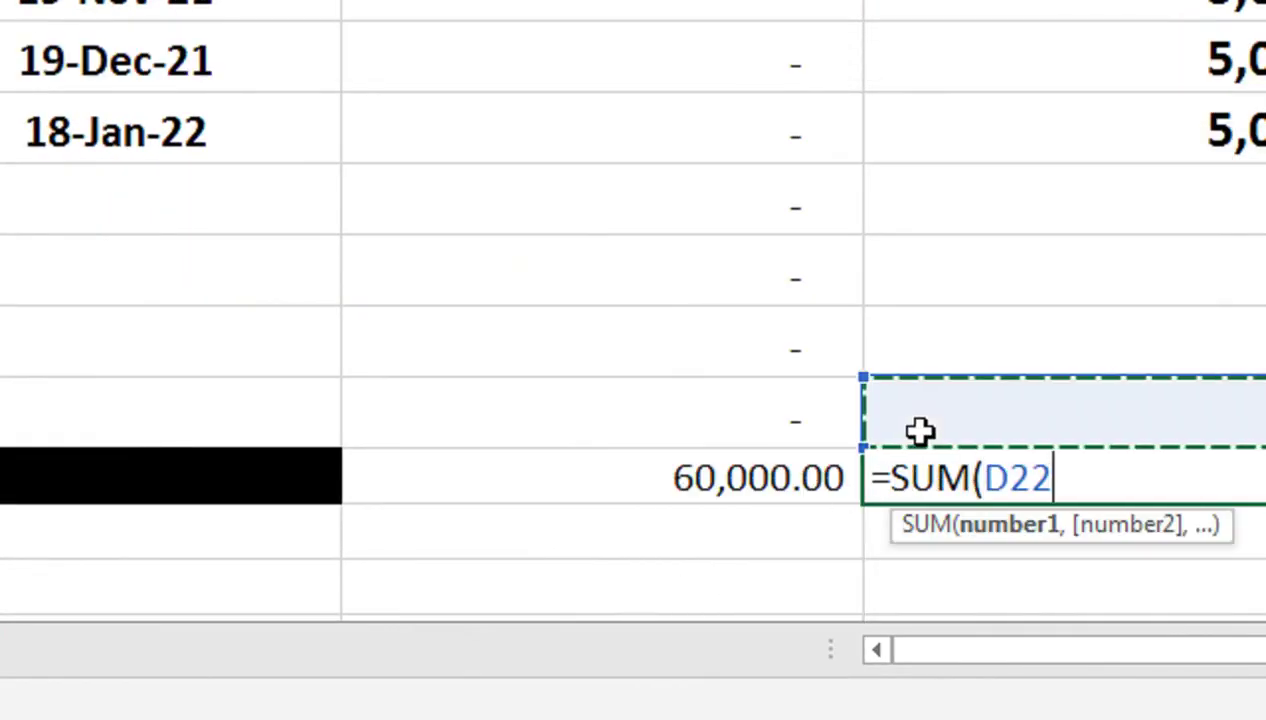
{"action": "key", "text": "Up"}
{"action": "key", "text": "Up"}
{"action": "key", "text": "Up"}
{"action": "key", "text": "Up"}
{"action": "key", "text": "Up"}
{"action": "key", "text": "Up"}
{"action": "key", "text": "Up"}
{"action": "key", "text": "Up"}
{"action": "key", "text": "Up"}
{"action": "key", "text": "Up"}
{"action": "key", "text": "Up"}
{"action": "key", "text": "Up"}
{"action": "key", "text": "Up"}
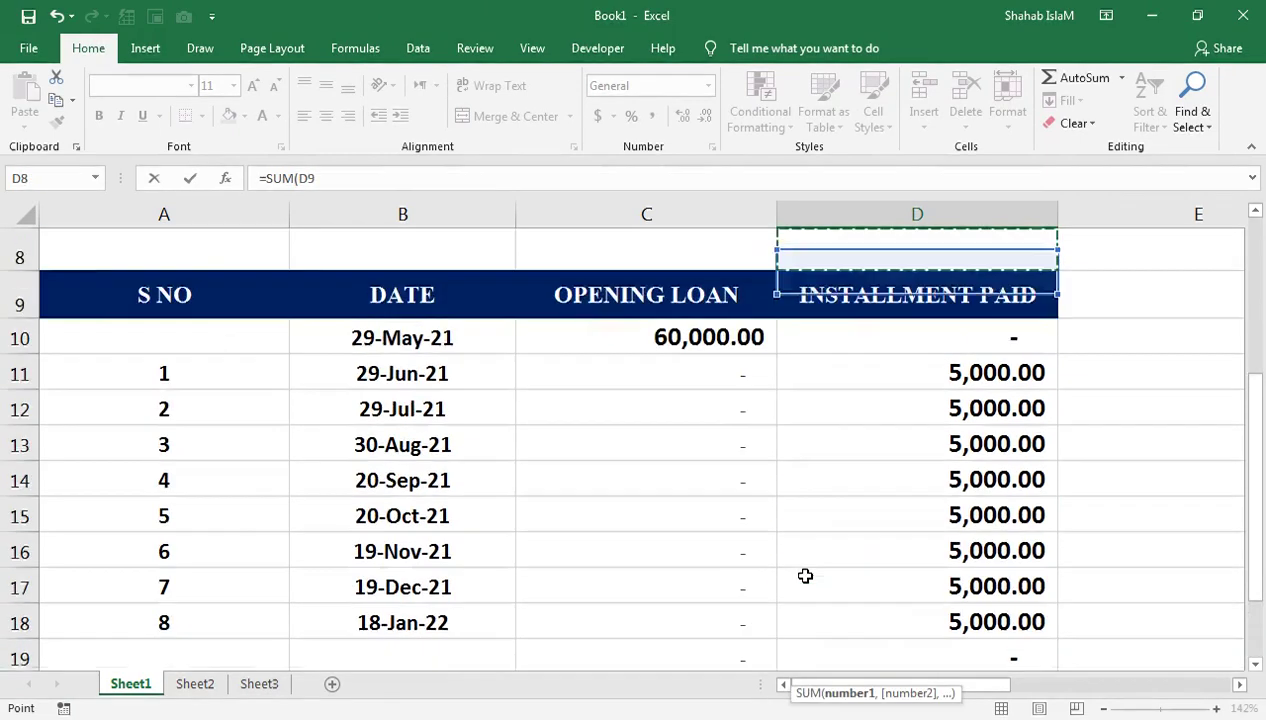
{"action": "key", "text": "Up"}
{"action": "key", "text": "Up"}
{"action": "key", "text": "Down"}
{"action": "key", "text": "Down"}
{"action": "key", "text": "Down"}
{"action": "key", "text": "Down"}
{"action": "key", "text": "shift+Down"}
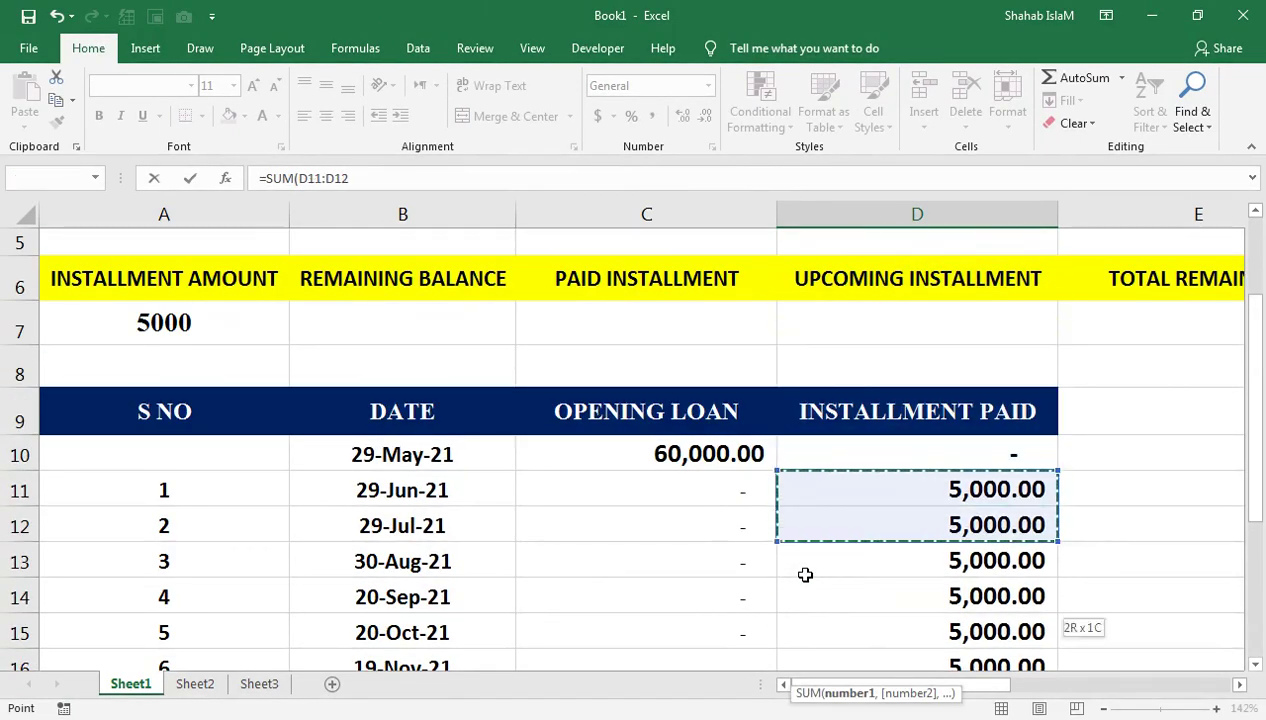
{"action": "key", "text": "shift+Down"}
{"action": "key", "text": "shift+Down"}
{"action": "key", "text": "shift+Down"}
{"action": "key", "text": "shift+Down"}
{"action": "key", "text": "shift+Down"}
{"action": "key", "text": "shift+Down"}
{"action": "key", "text": "shift+Down"}
{"action": "key", "text": "shift+Down"}
{"action": "key", "text": "shift+Down"}
{"action": "key", "text": "shift+Down"}
{"action": "key", "text": "shift+Down"}
{"action": "key", "text": "shift+Up"}
{"action": "key", "text": "Return"}
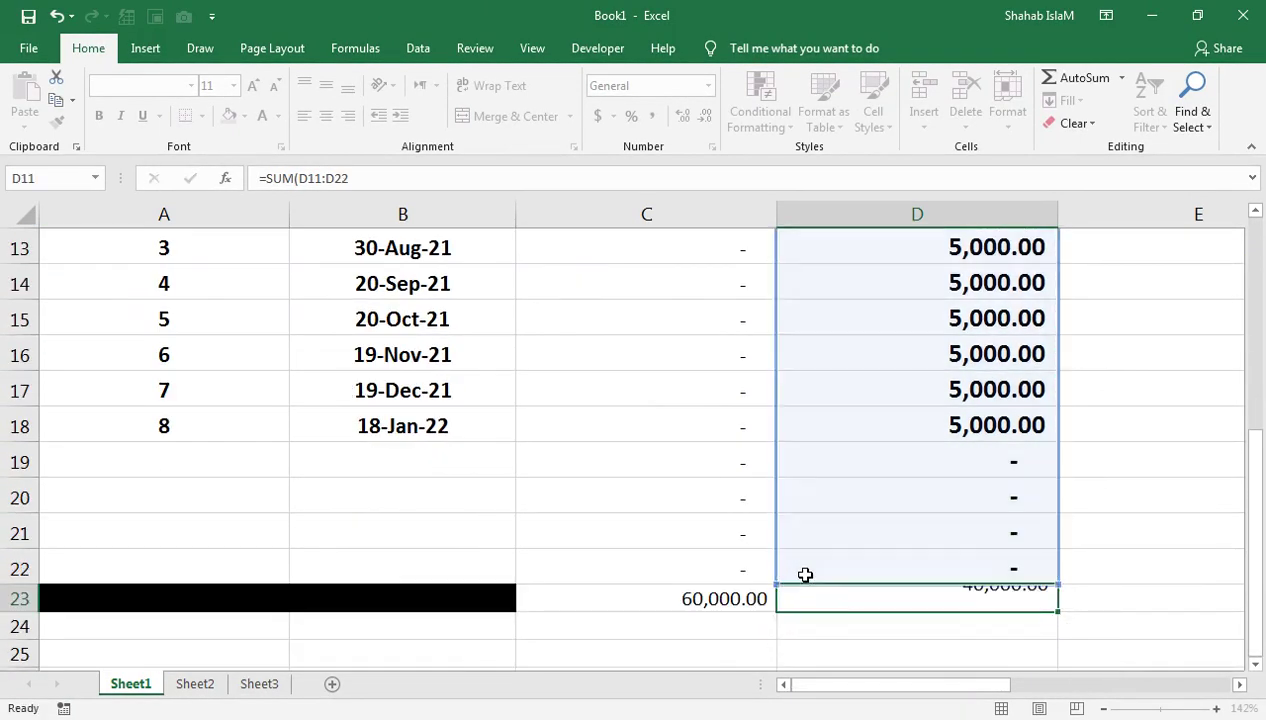
Apply a Top and Bottom Border to the totals row A23:D23
{"action": "left_click", "coordinate": [907, 589]}
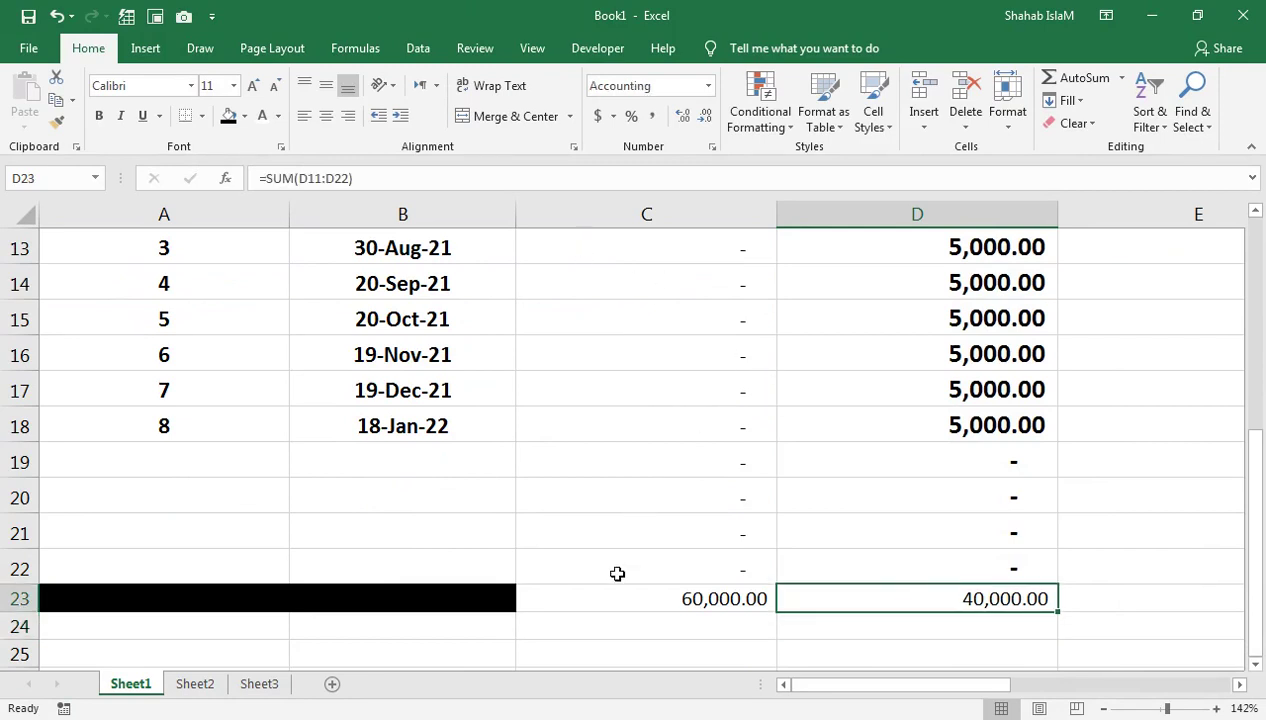
{"action": "left_click_drag", "start_coordinate": [805, 593], "coordinate": [386, 581]}
{"action": "left_click", "coordinate": [201, 116]}
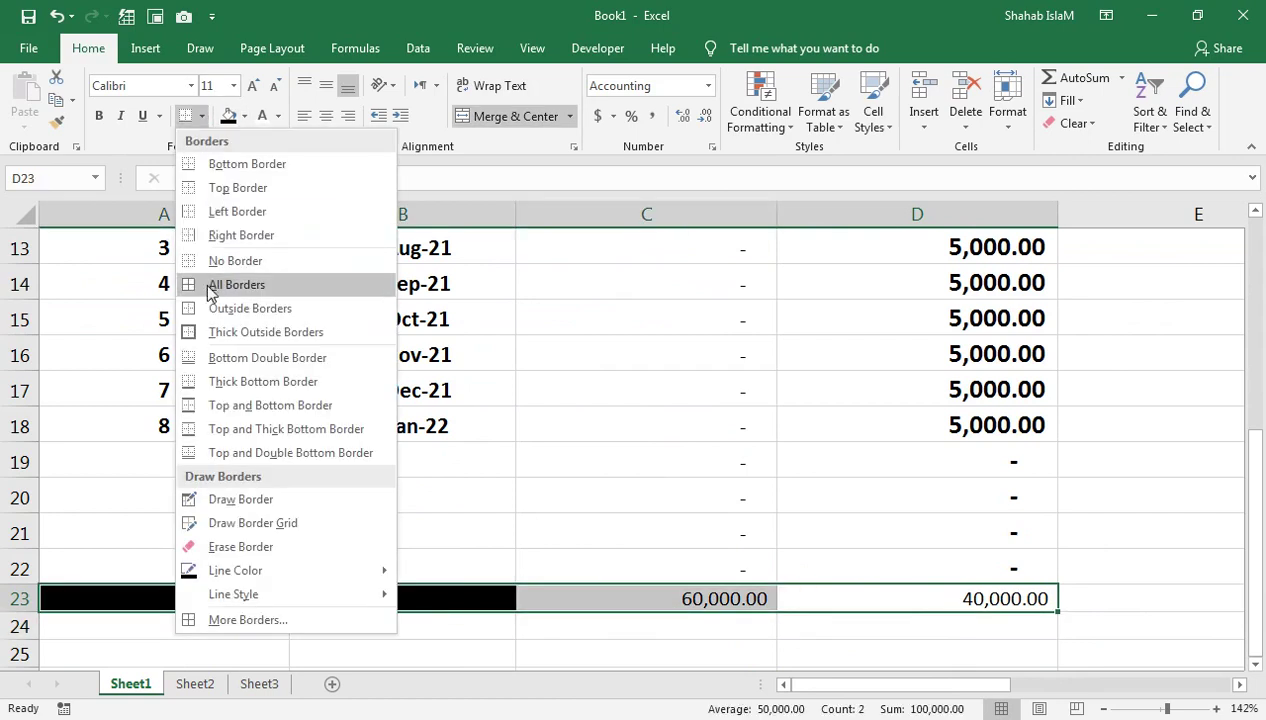
{"action": "left_click", "coordinate": [210, 410]}
{"action": "left_click", "coordinate": [557, 562]}
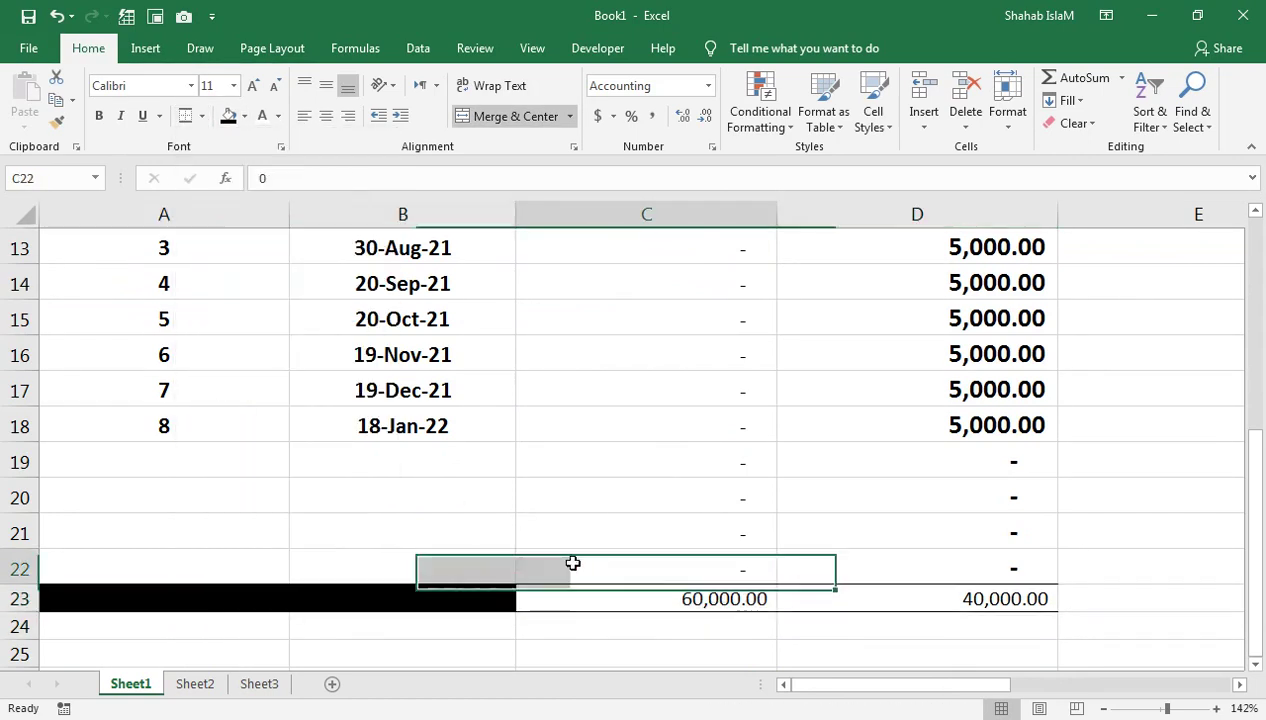
Apply a Top and Thick Bottom Border to the totals row A23:D23
{"action": "left_click_drag", "start_coordinate": [911, 595], "coordinate": [466, 596]}
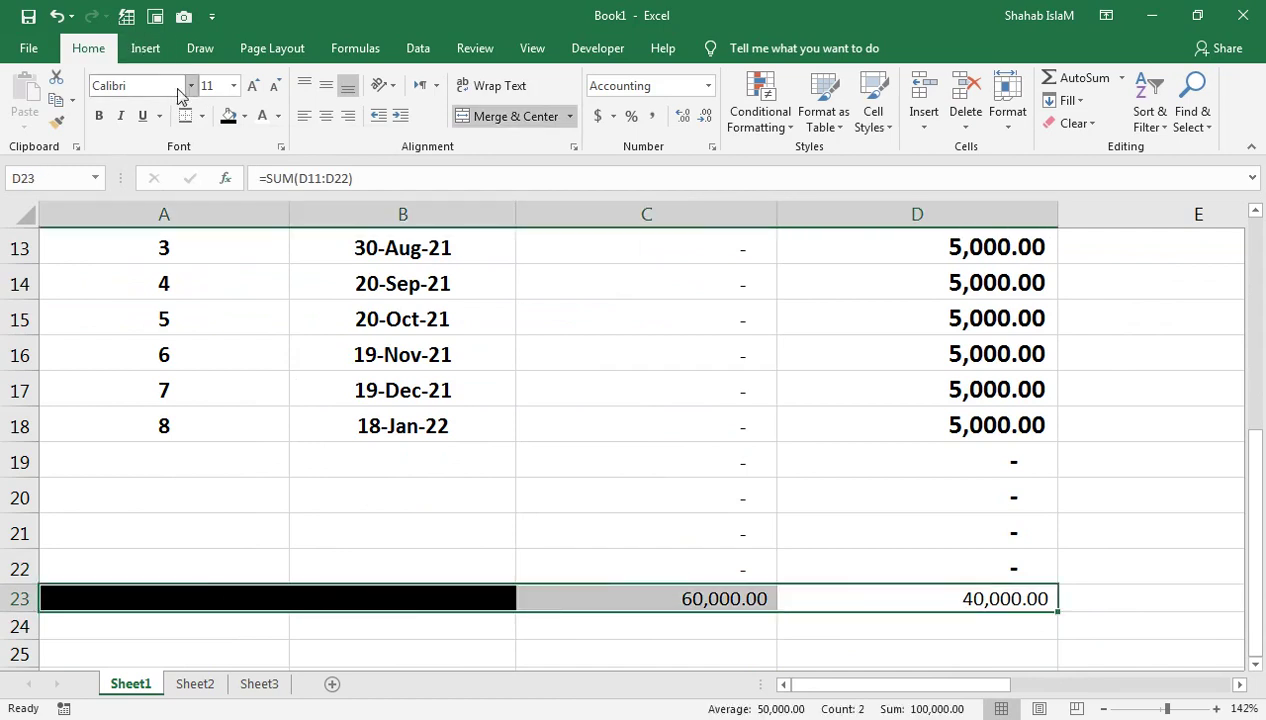
{"action": "left_click", "coordinate": [202, 118]}
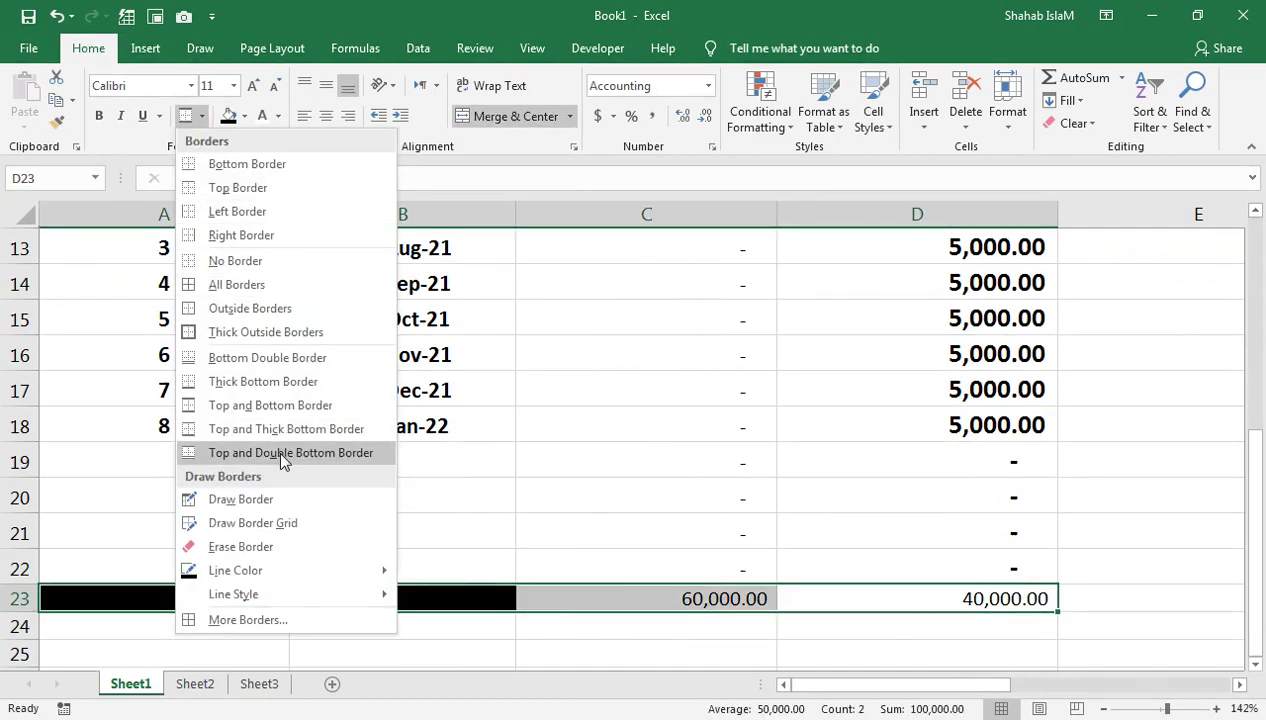
{"action": "left_click", "coordinate": [281, 428]}
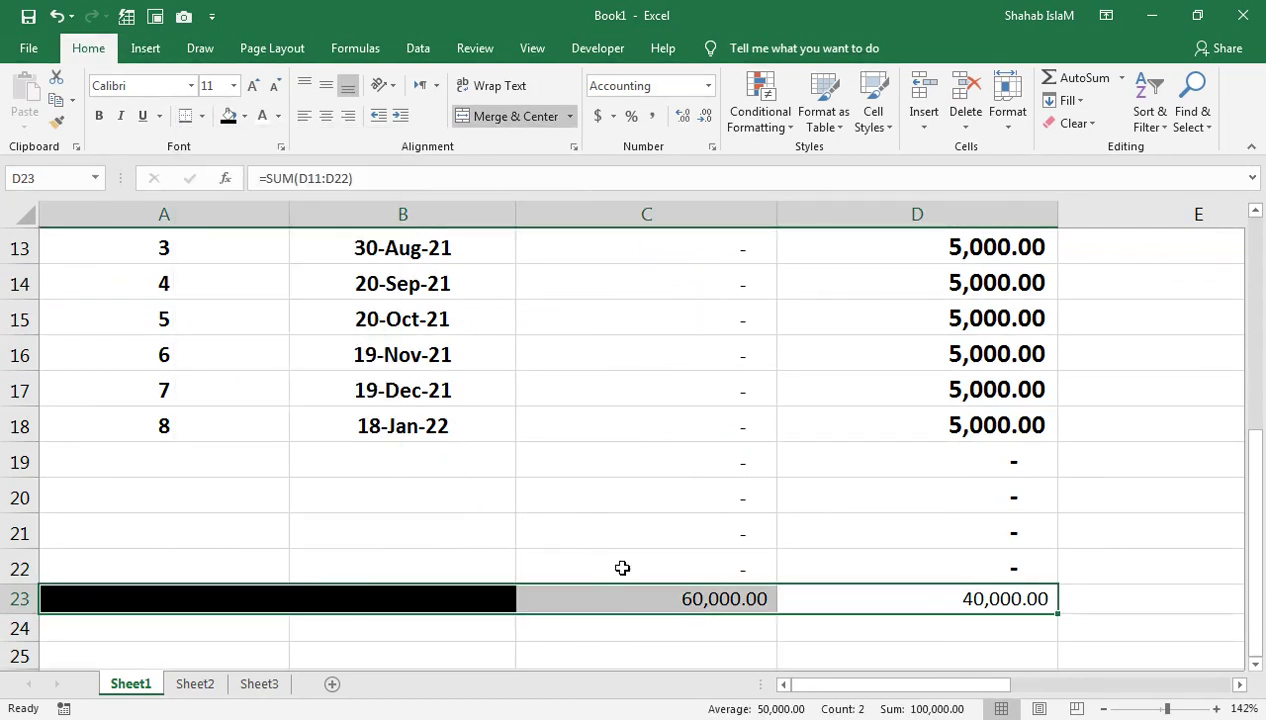
{"action": "left_click", "coordinate": [639, 566]}
{"action": "left_click", "coordinate": [735, 427]}
{"action": "scroll", "coordinate": [808, 487], "scroll_direction": "up", "scroll_amount": 2}
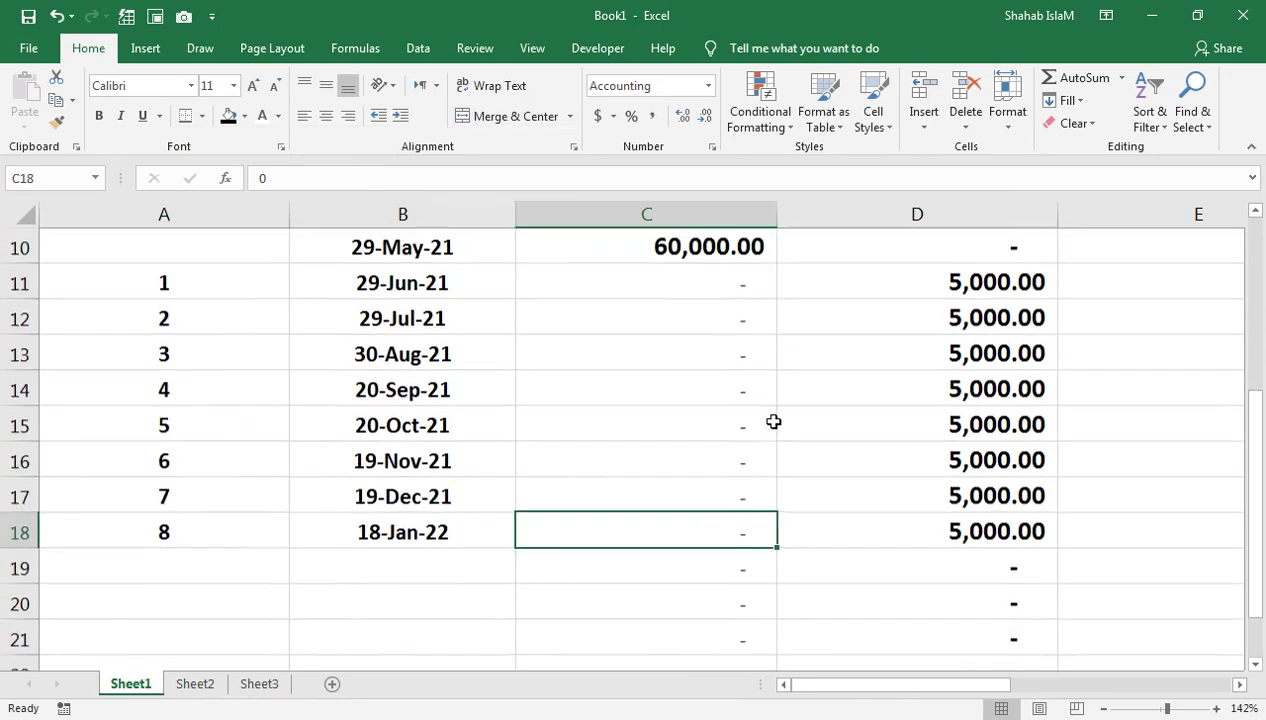
Calculate REMAINING BALANCE in B7 by subtracting total installments paid from the loan amount with =D4-D23
{"action": "left_click_drag", "start_coordinate": [1166, 709], "coordinate": [1157, 709]}
{"action": "scroll", "coordinate": [730, 538], "scroll_direction": "up", "scroll_amount": 2}
{"action": "left_click", "coordinate": [537, 530]}
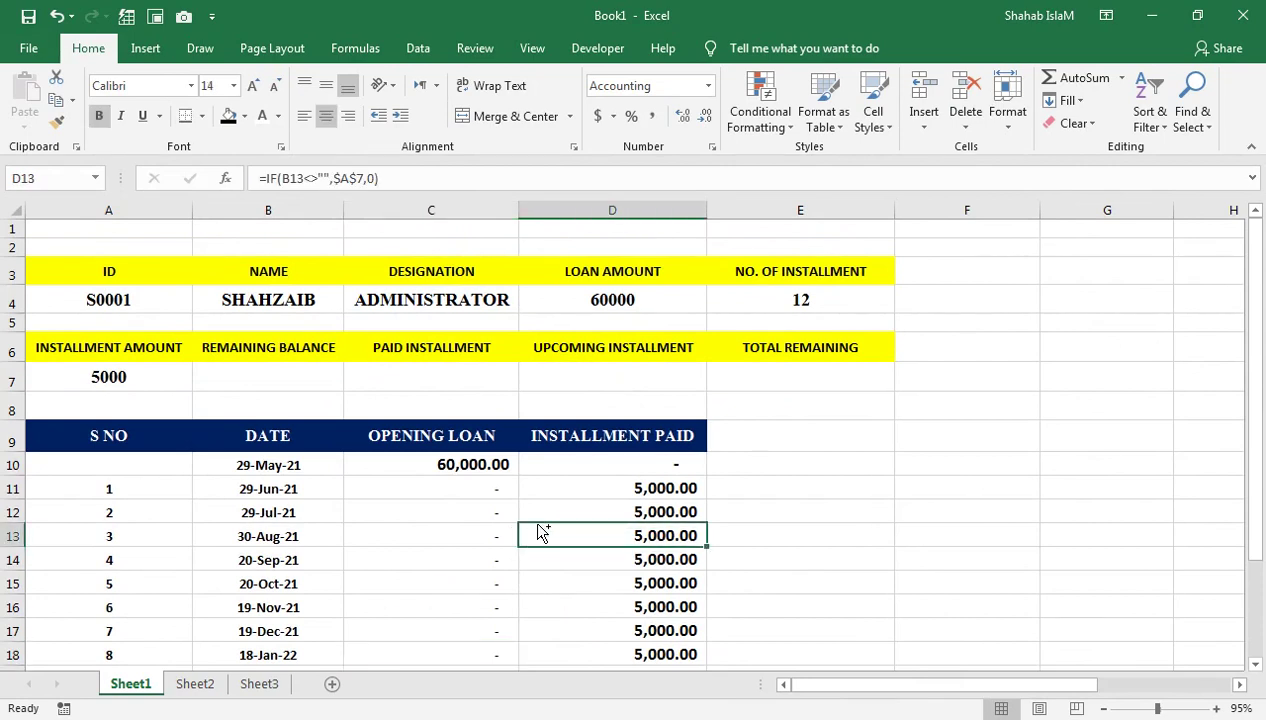
{"action": "left_click", "coordinate": [268, 377]}
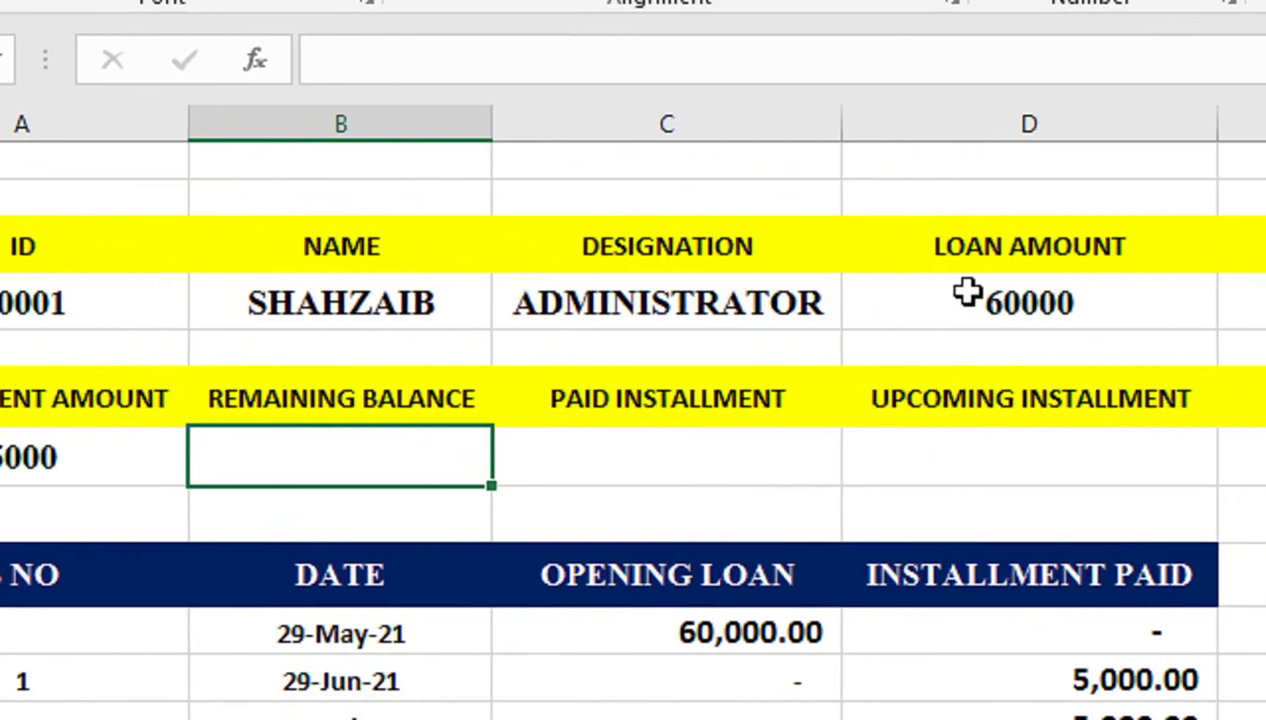
{"action": "type", "text": "="}
{"action": "left_click", "coordinate": [1090, 300]}
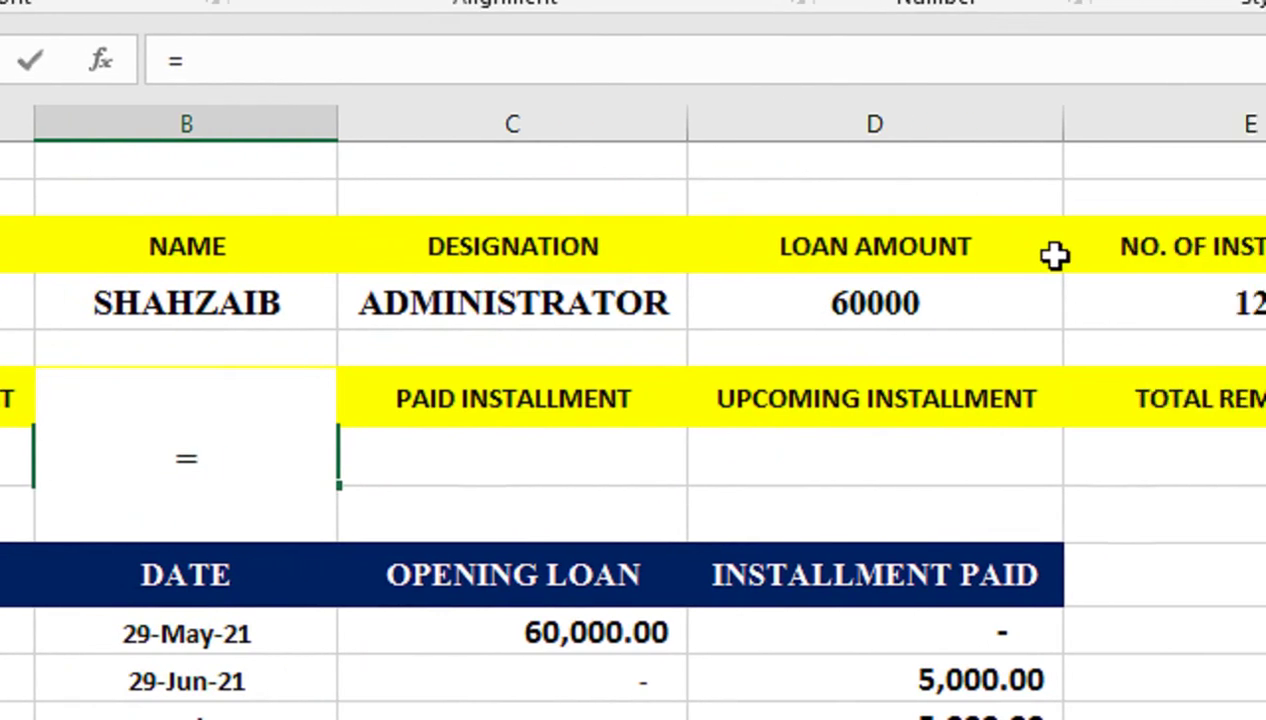
{"action": "type", "text": "-"}
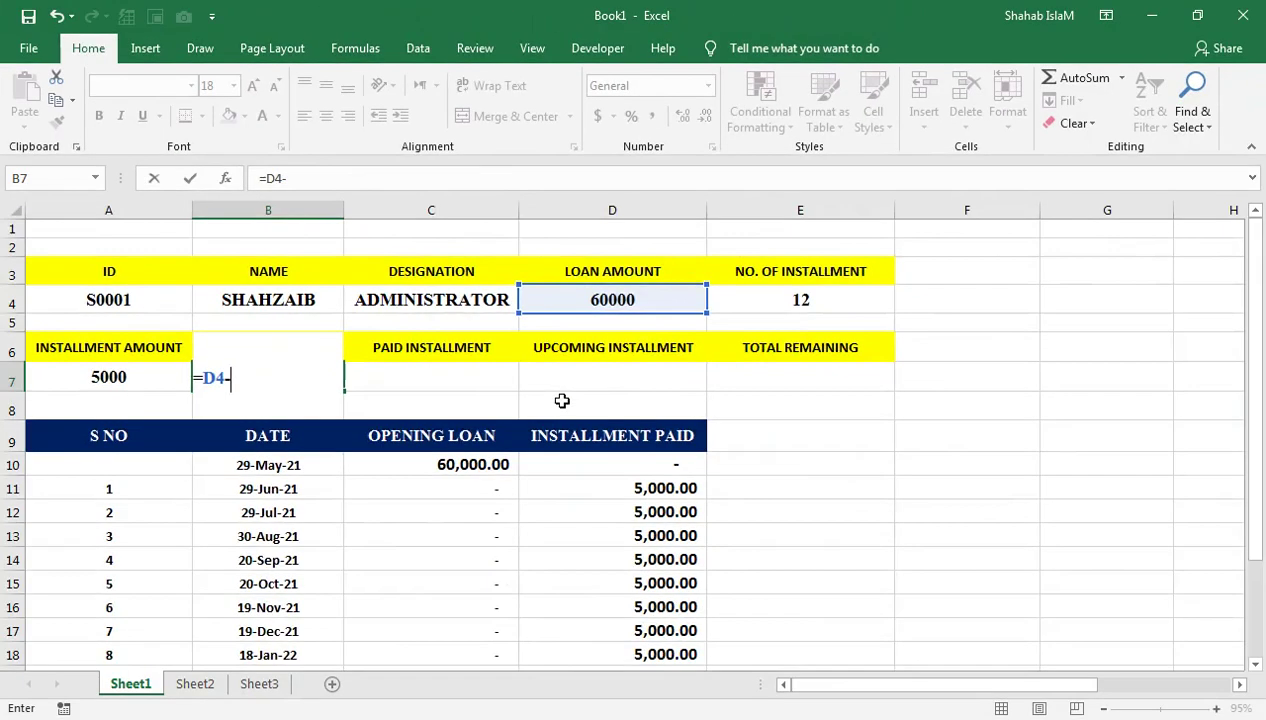
{"action": "scroll", "coordinate": [733, 511], "scroll_direction": "down", "scroll_amount": 2}
{"action": "left_click", "coordinate": [641, 627]}
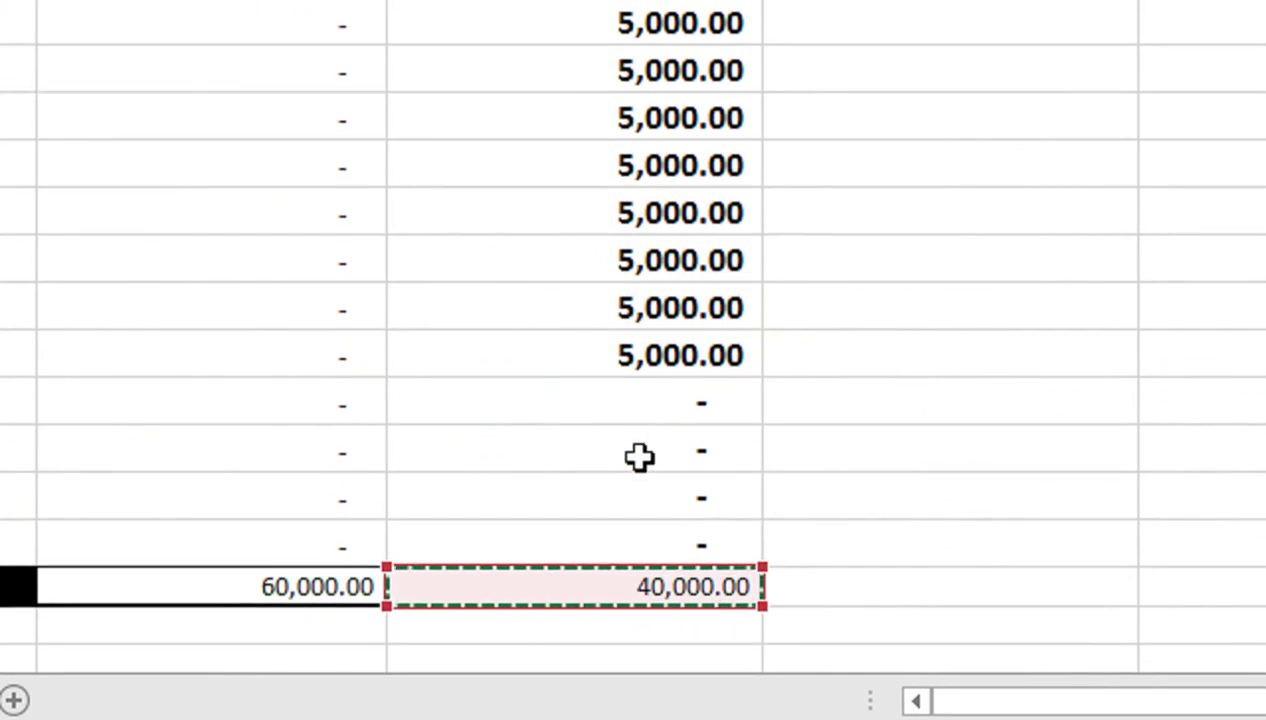
{"action": "key", "text": "Return"}
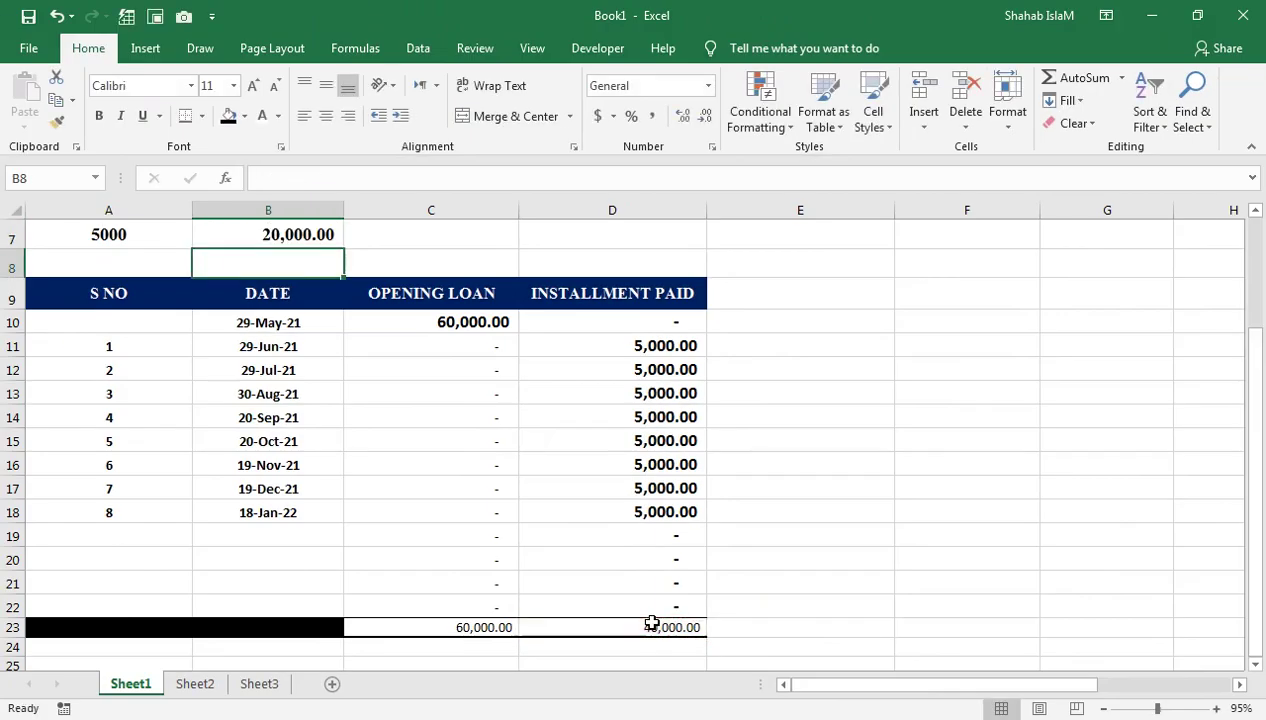
{"action": "scroll", "coordinate": [541, 519], "scroll_direction": "up", "scroll_amount": 2}
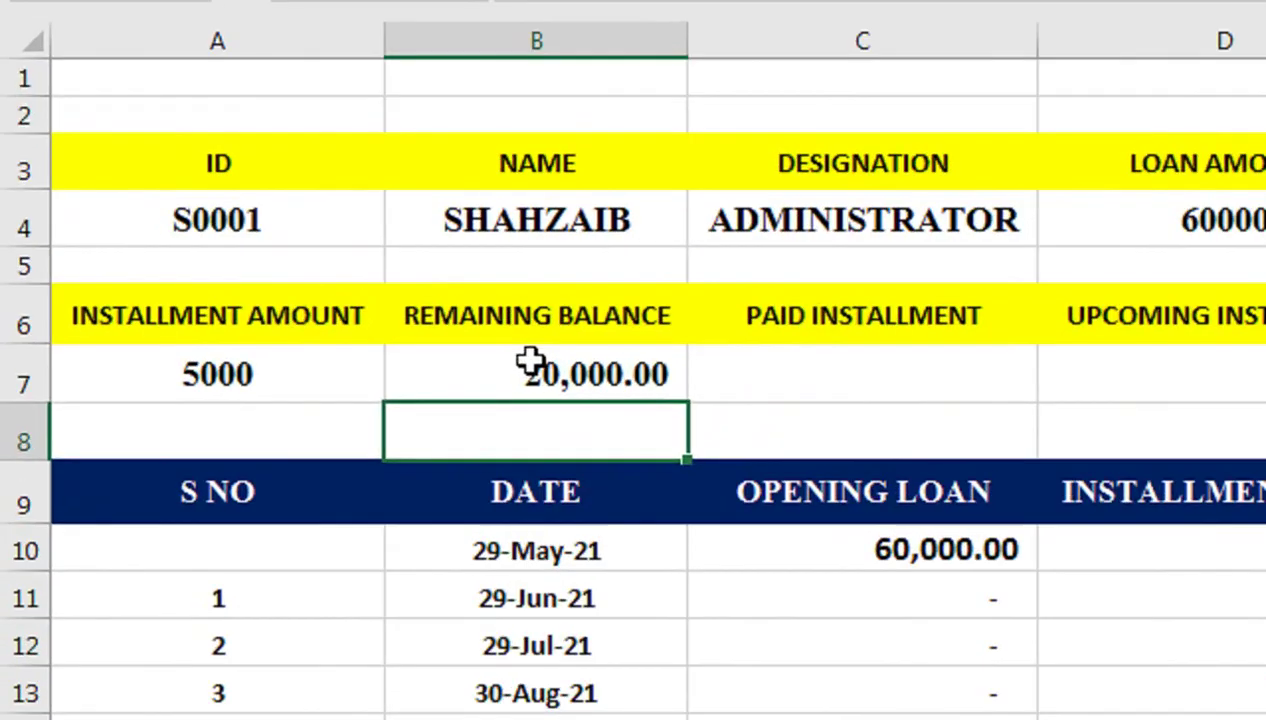
{"action": "left_click", "coordinate": [265, 371]}
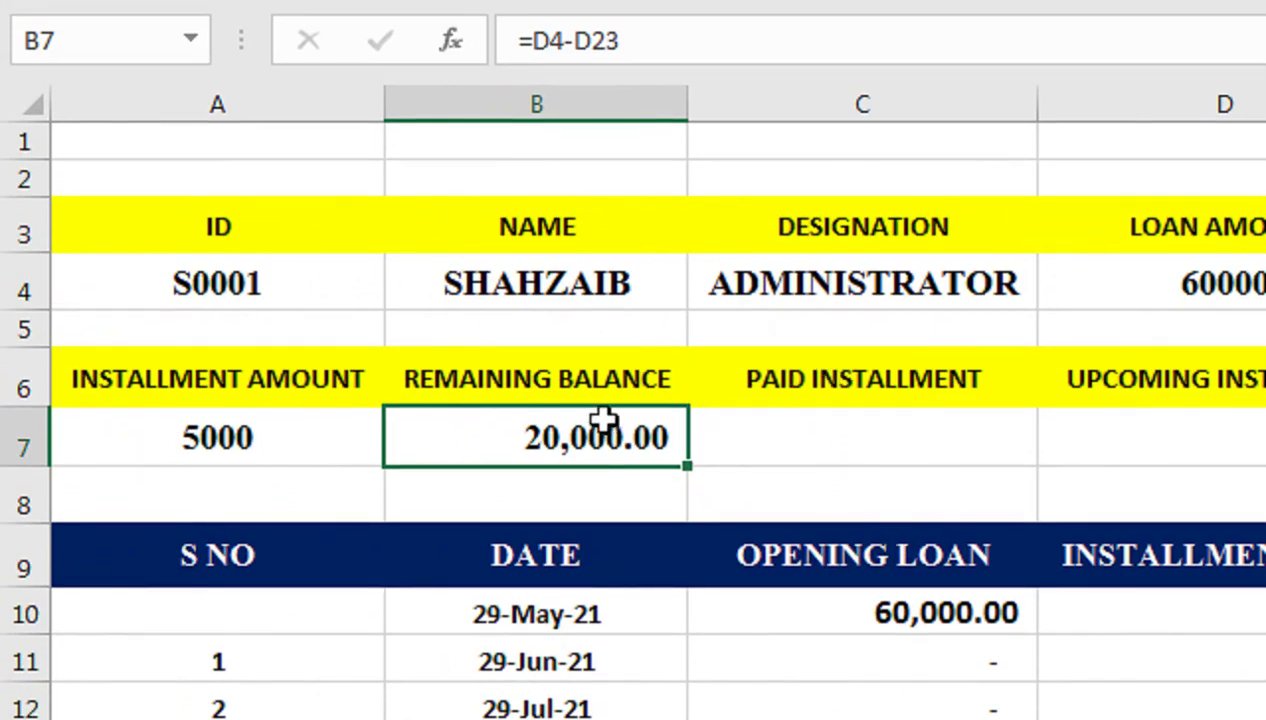
Count the paid installments in C7 with the formula =COUNTIF(D10:D22,">0")
{"action": "left_click", "coordinate": [754, 433]}
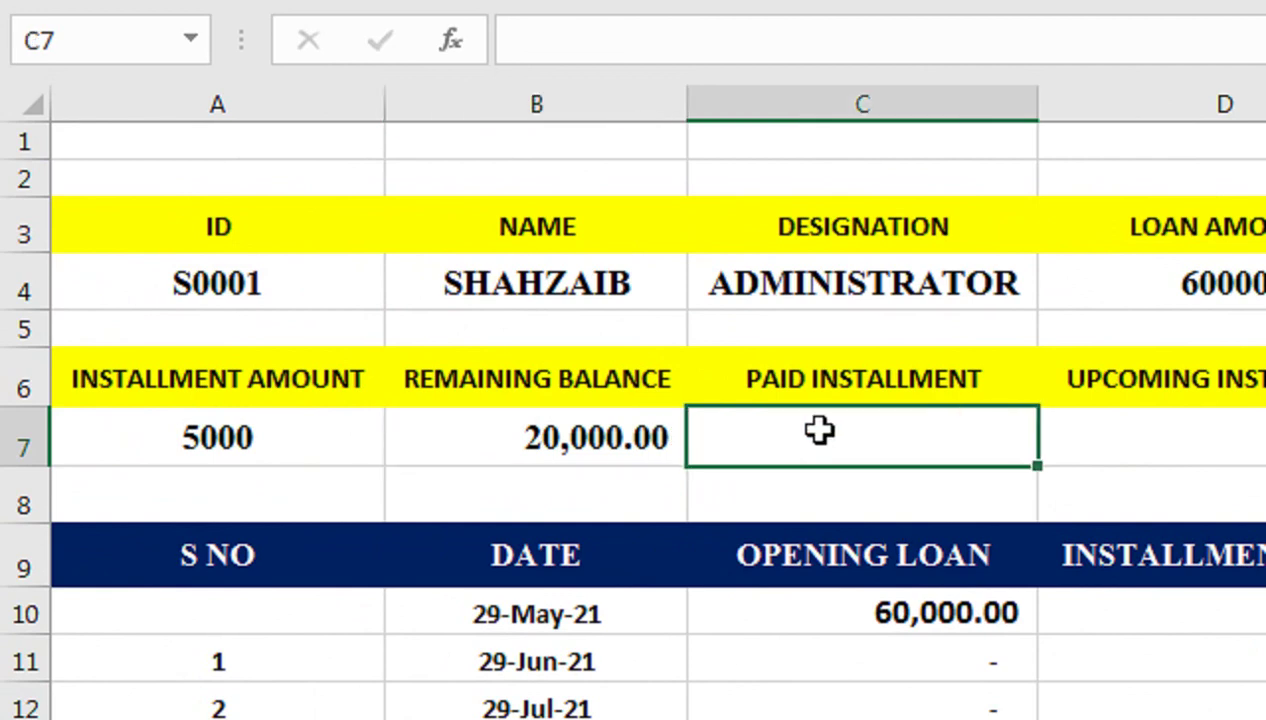
{"action": "scroll", "coordinate": [820, 430], "scroll_direction": "down", "scroll_amount": 2}
{"action": "double_click", "coordinate": [926, 226]}
{"action": "type", "text": "=COU"}
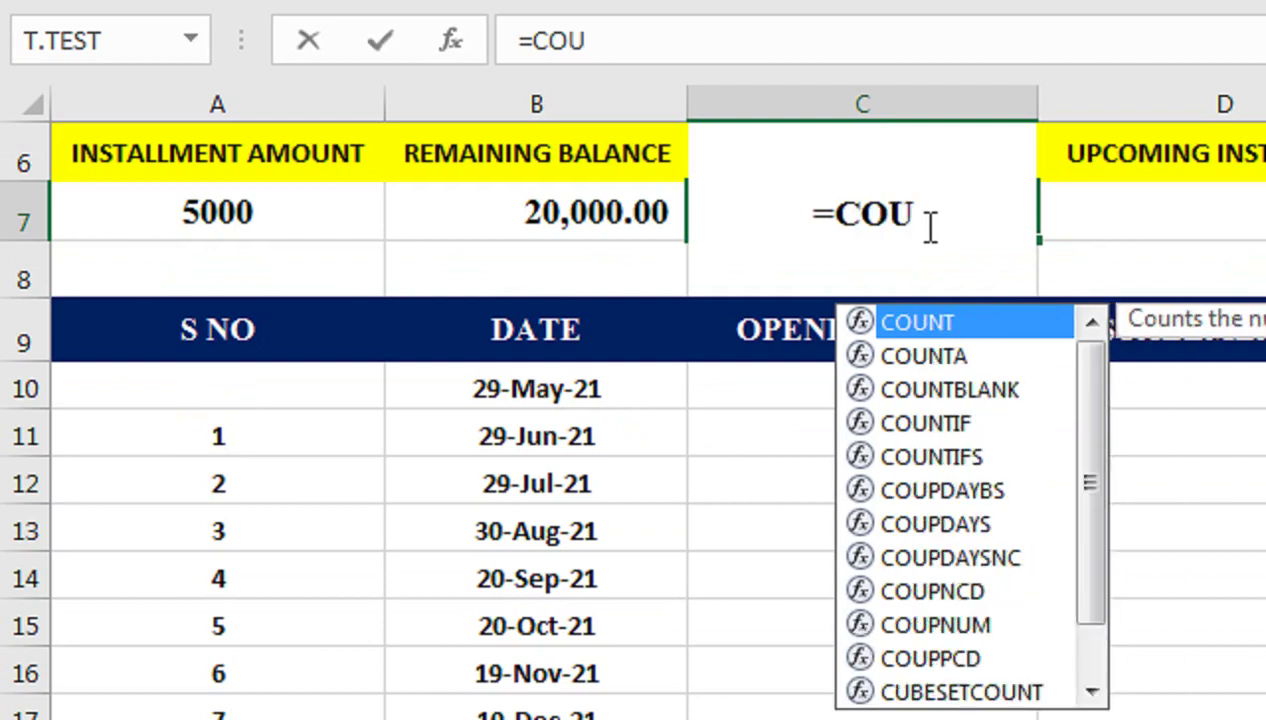
{"action": "type", "text": "NTIF("}
{"action": "key", "text": "Right"}
{"action": "key", "text": "Right"}
{"action": "key", "text": "Down"}
{"action": "key", "text": "Down"}
{"action": "key", "text": "Down"}
{"action": "key", "text": "Left"}
{"action": "key", "text": "Down"}
{"action": "key", "text": "Up"}
{"action": "key", "text": "shift+Down"}
{"action": "key", "text": "shift+Down"}
{"action": "key", "text": "shift+Down"}
{"action": "key", "text": "shift+Down"}
{"action": "key", "text": "shift+Down"}
{"action": "key", "text": "shift+Down"}
{"action": "key", "text": "shift+Down"}
{"action": "key", "text": "shift+Down"}
{"action": "key", "text": "shift+Down"}
{"action": "key", "text": "shift+Down"}
{"action": "key", "text": "shift+Down"}
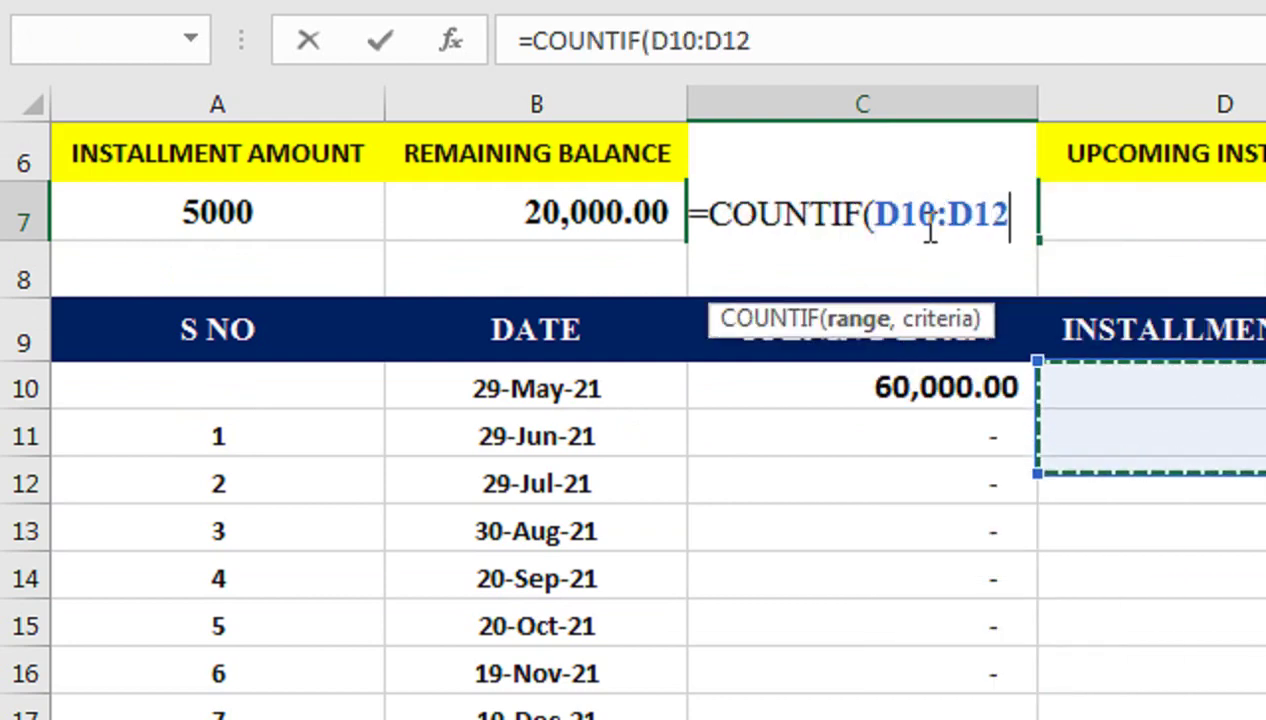
{"action": "key", "text": "shift+Down"}
{"action": "type", "text": ",\""}
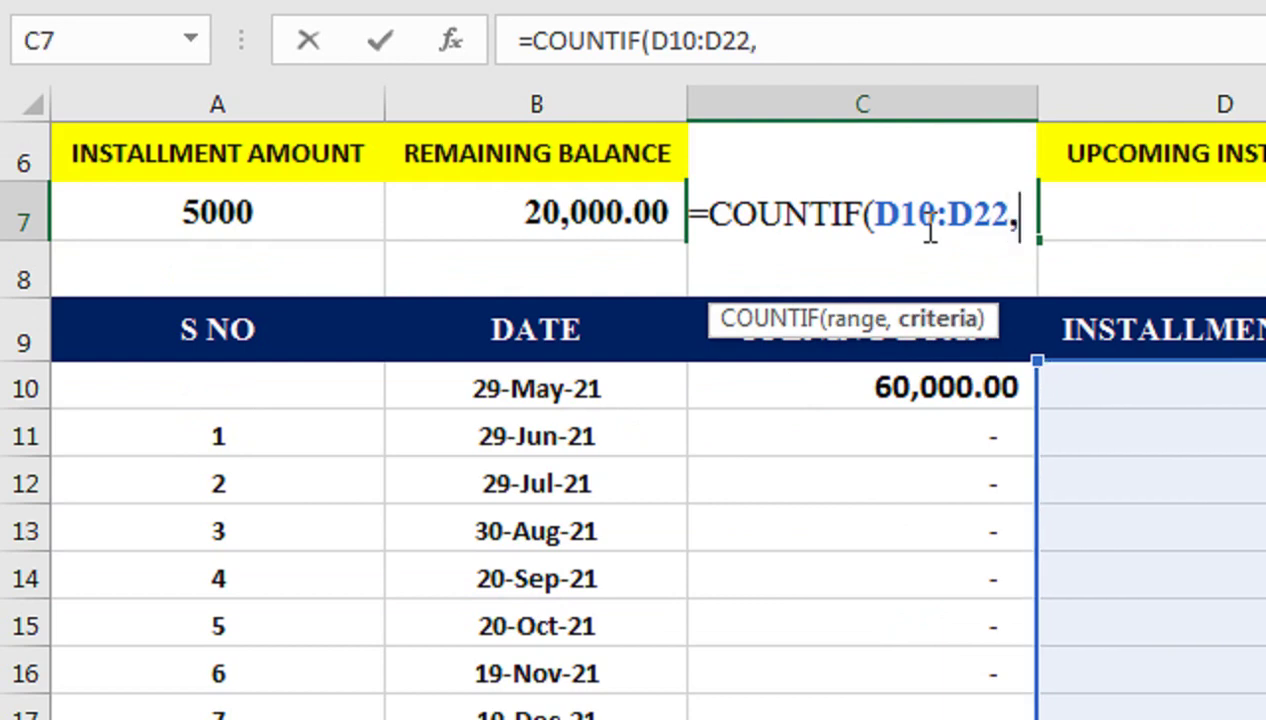
{"action": "type", "text": ">0\")"}
{"action": "key", "text": "Return"}
Set the number format of the PAID INSTALLMENT cell C7 to General
{"action": "left_click", "coordinate": [927, 226]}
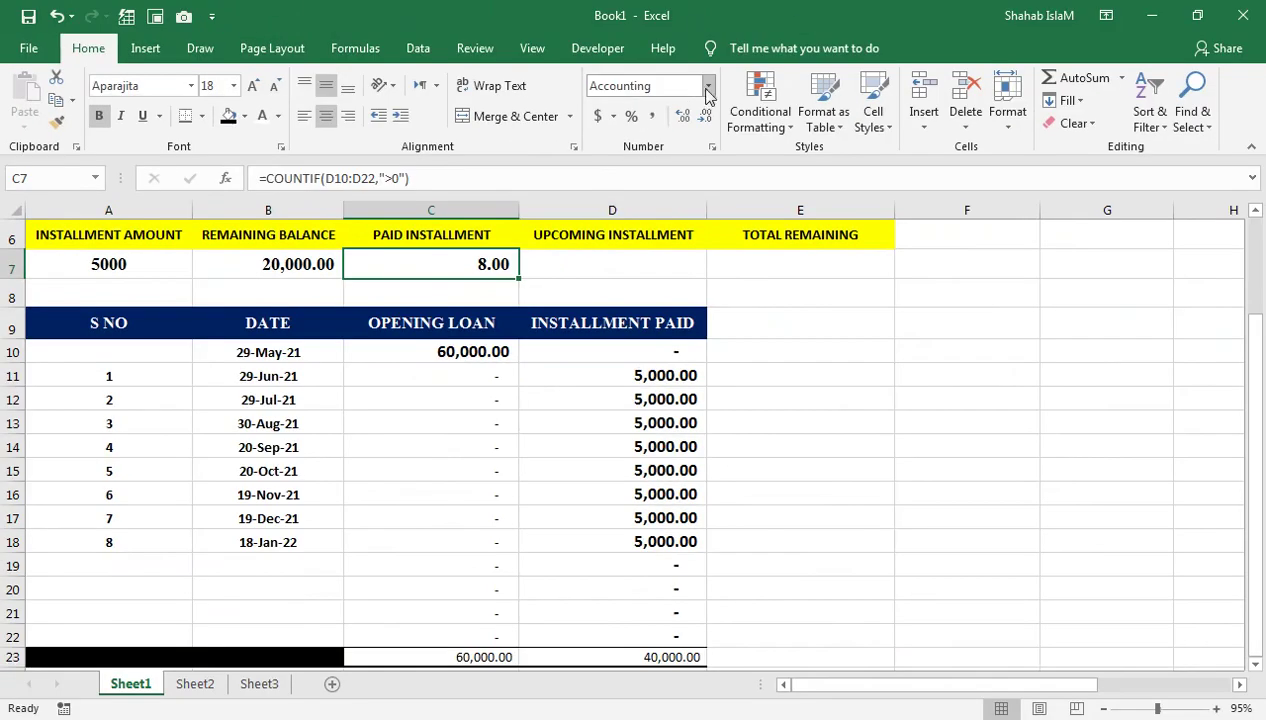
{"action": "left_click", "coordinate": [708, 85]}
{"action": "left_click", "coordinate": [700, 118]}
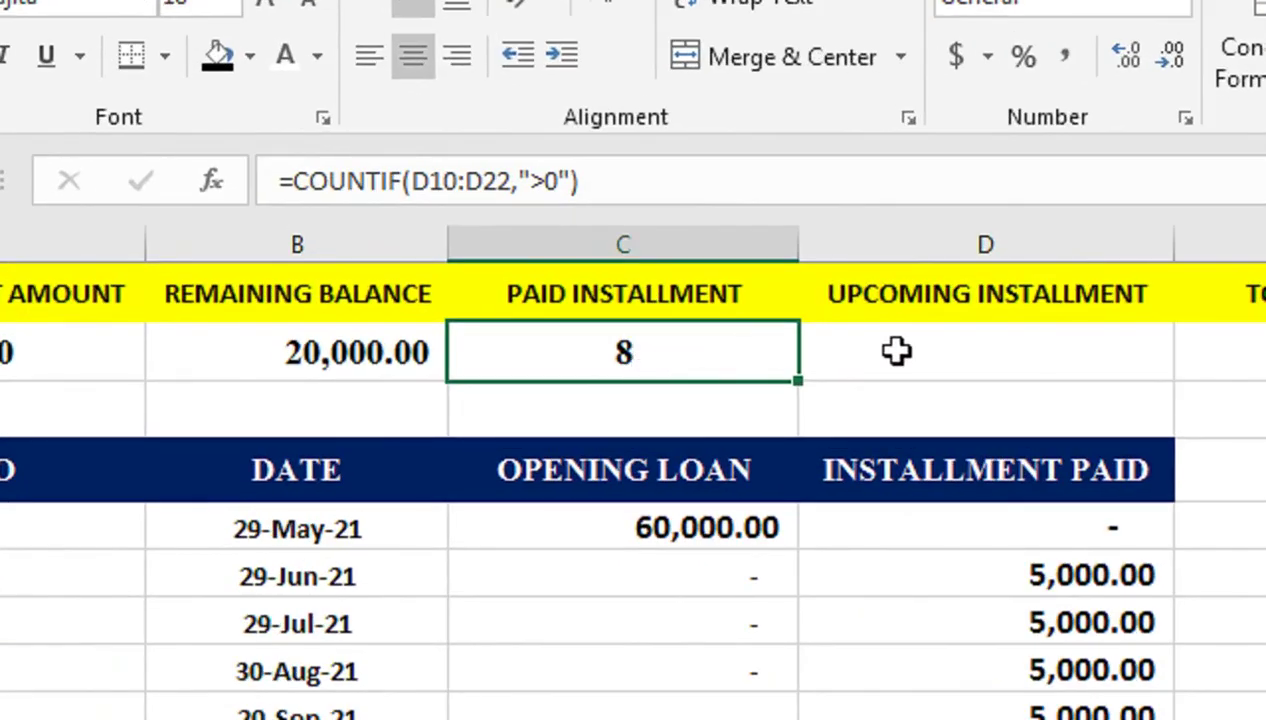
Copy the PAID INSTALLMENT formula into D7 and extend it to =COUNTIF(D10:D22,">0")+1 for UPCOMING INSTALLMENT
{"action": "left_click", "coordinate": [570, 263]}
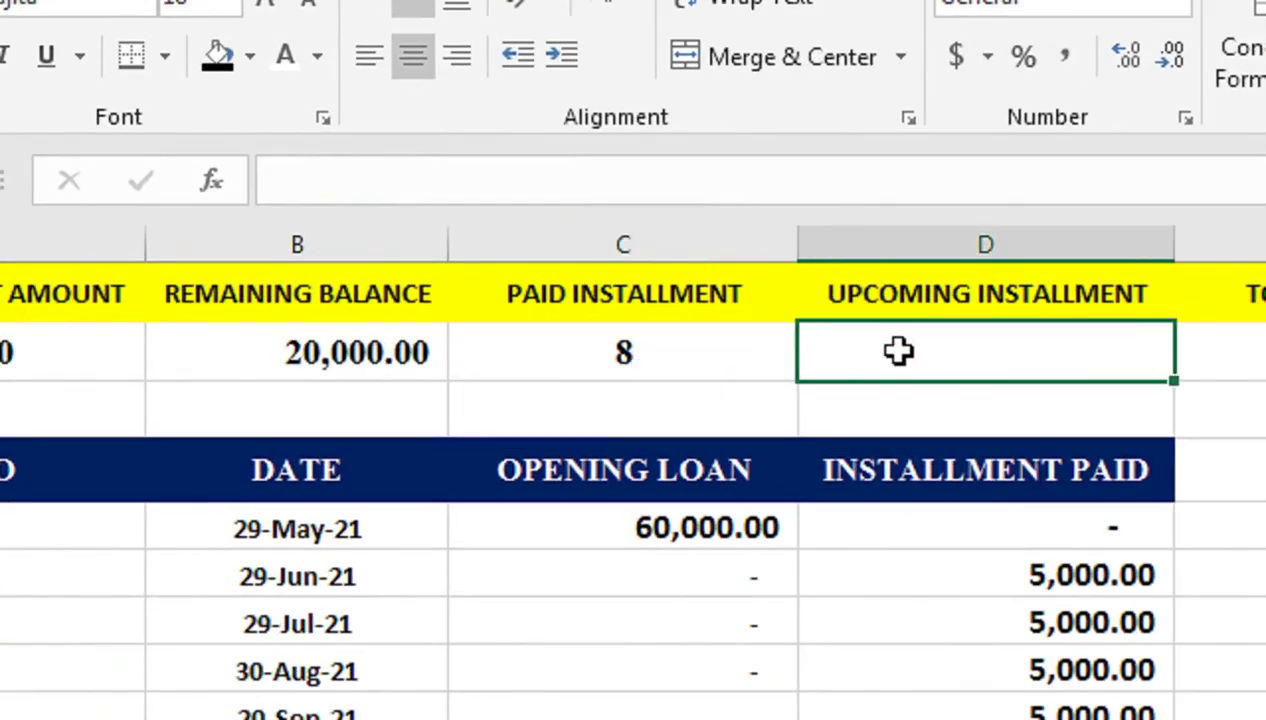
{"action": "left_click", "coordinate": [735, 345]}
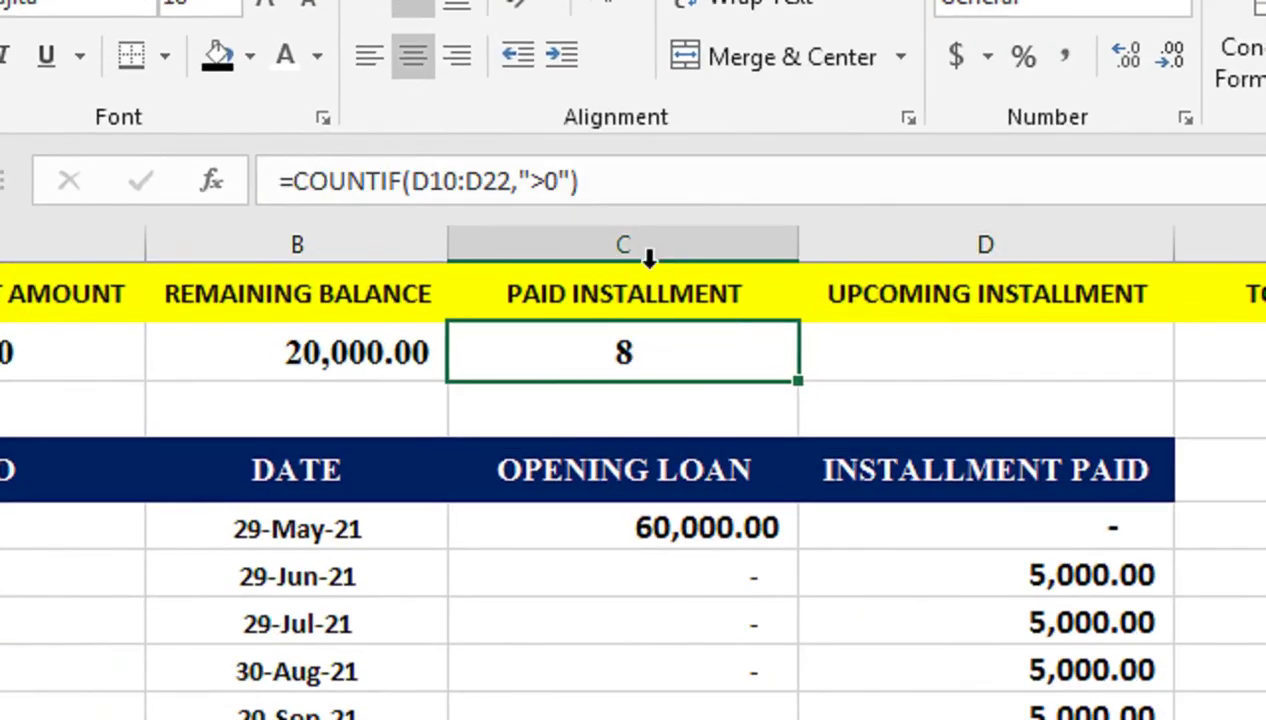
{"action": "left_click_drag", "start_coordinate": [644, 186], "coordinate": [283, 181]}
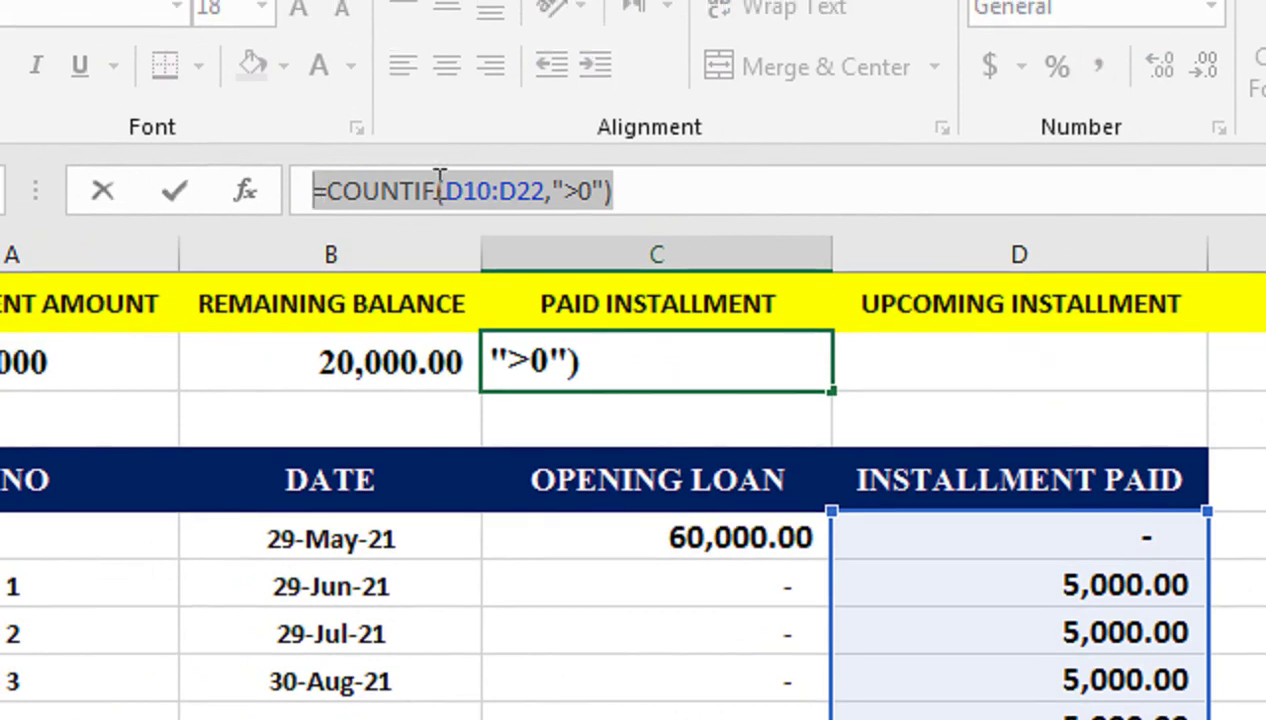
{"action": "key", "text": "Tab"}
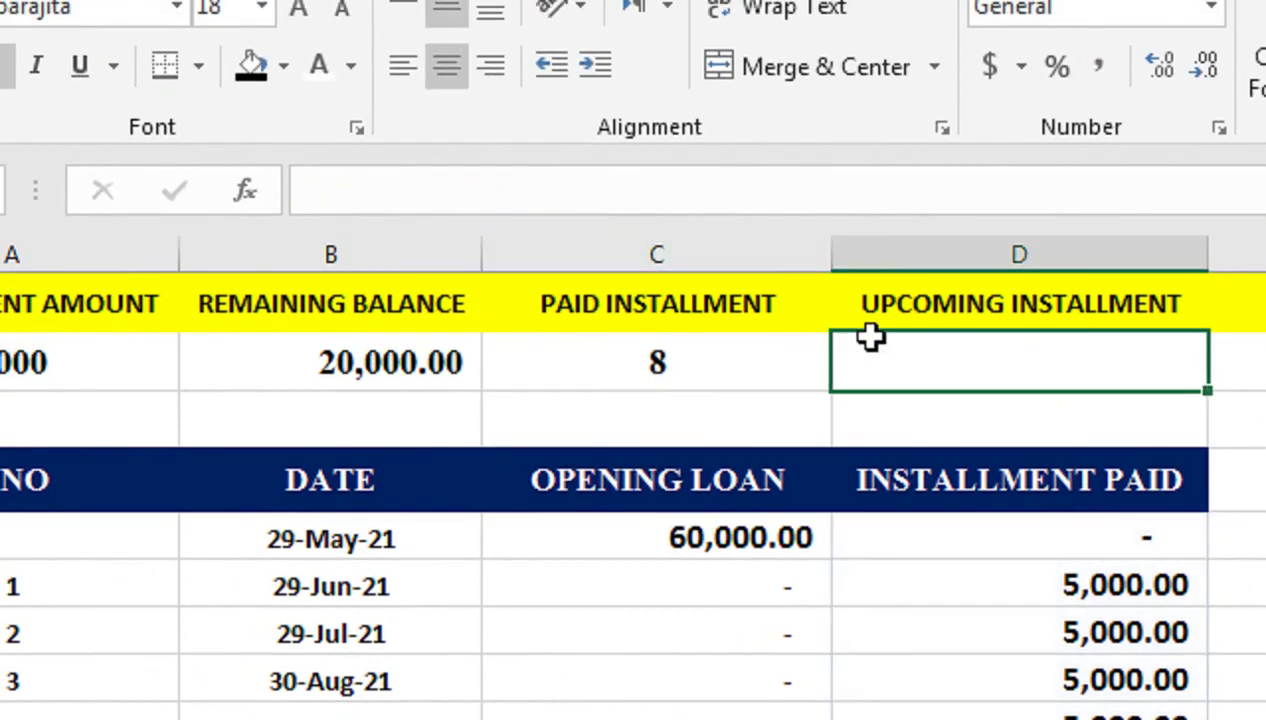
{"action": "key", "text": "ctrl+v"}
{"action": "double_click", "coordinate": [1131, 360]}
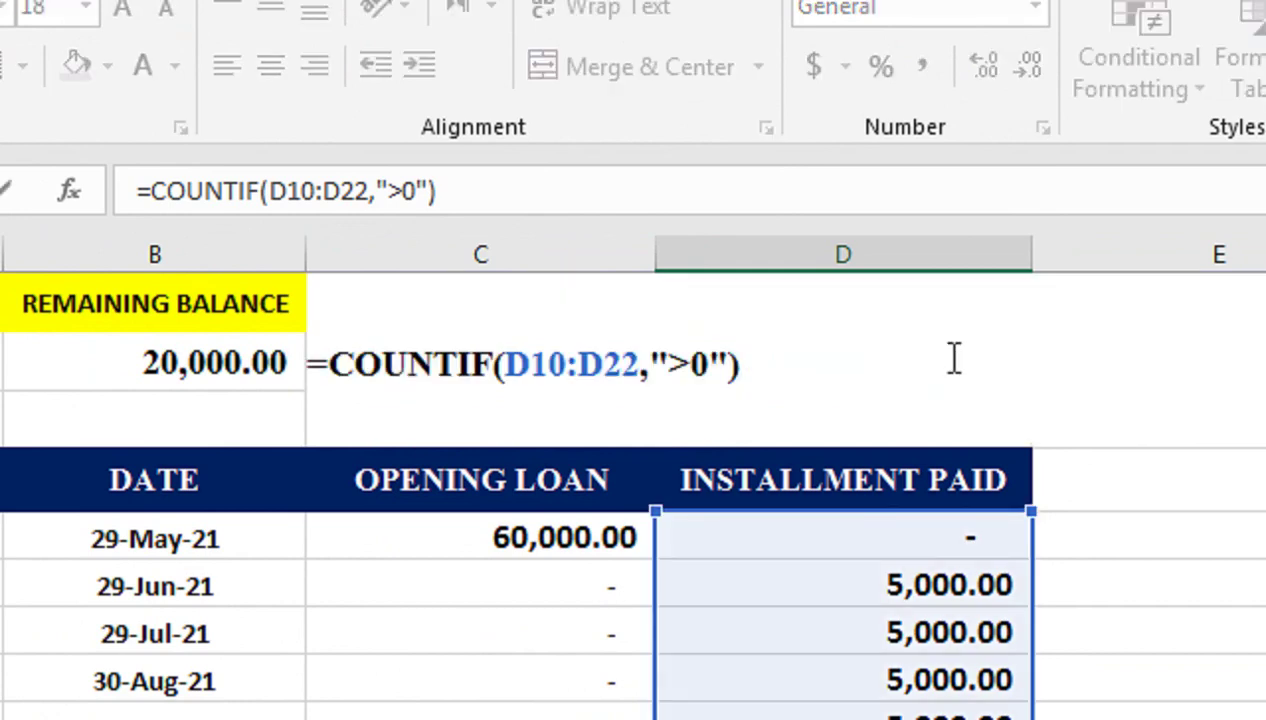
{"action": "type", "text": "1"}
{"action": "key", "text": "Return"}
Set the number format of the UPCOMING INSTALLMENT cell D7 to General
{"action": "left_click", "coordinate": [952, 358]}
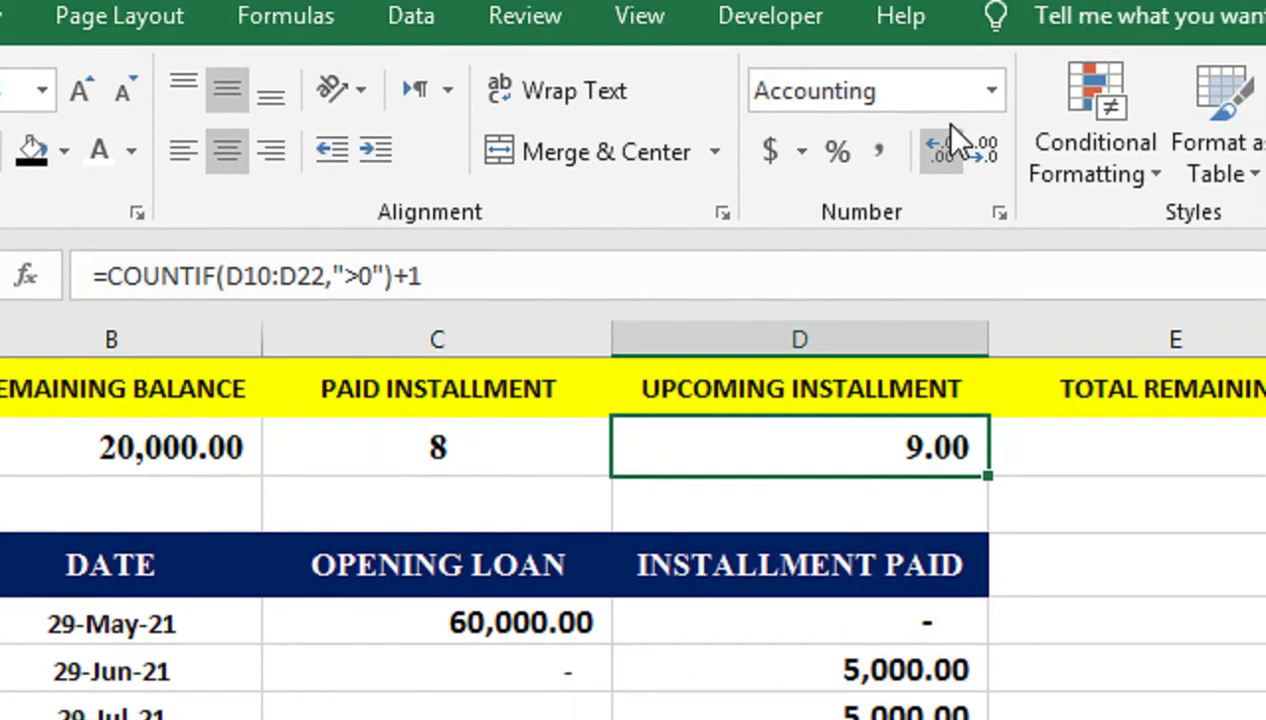
{"action": "left_click", "coordinate": [1003, 8]}
{"action": "left_click", "coordinate": [981, 83]}
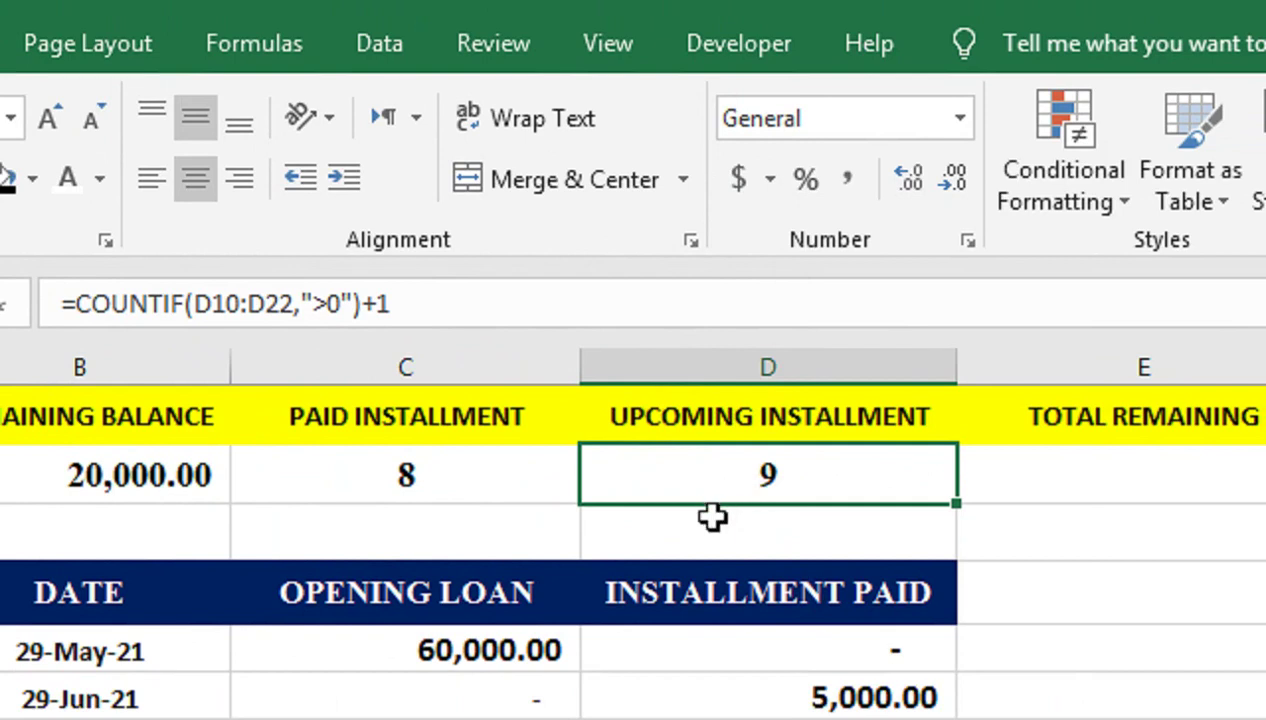
Calculate TOTAL REMAINING in E7 by subtracting paid installments from the number of installments with =E4-C7
{"action": "left_click", "coordinate": [1013, 474]}
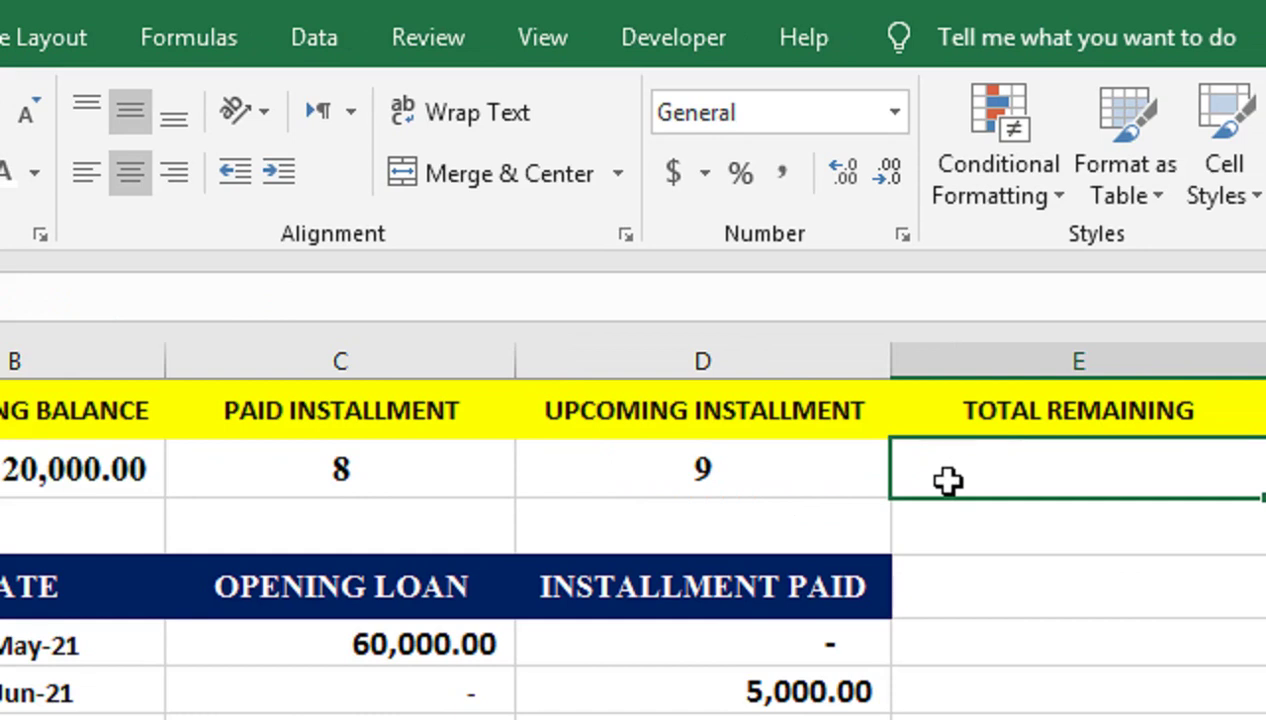
{"action": "scroll", "coordinate": [639, 597], "scroll_direction": "up", "scroll_amount": 1}
{"action": "type", "text": "="}
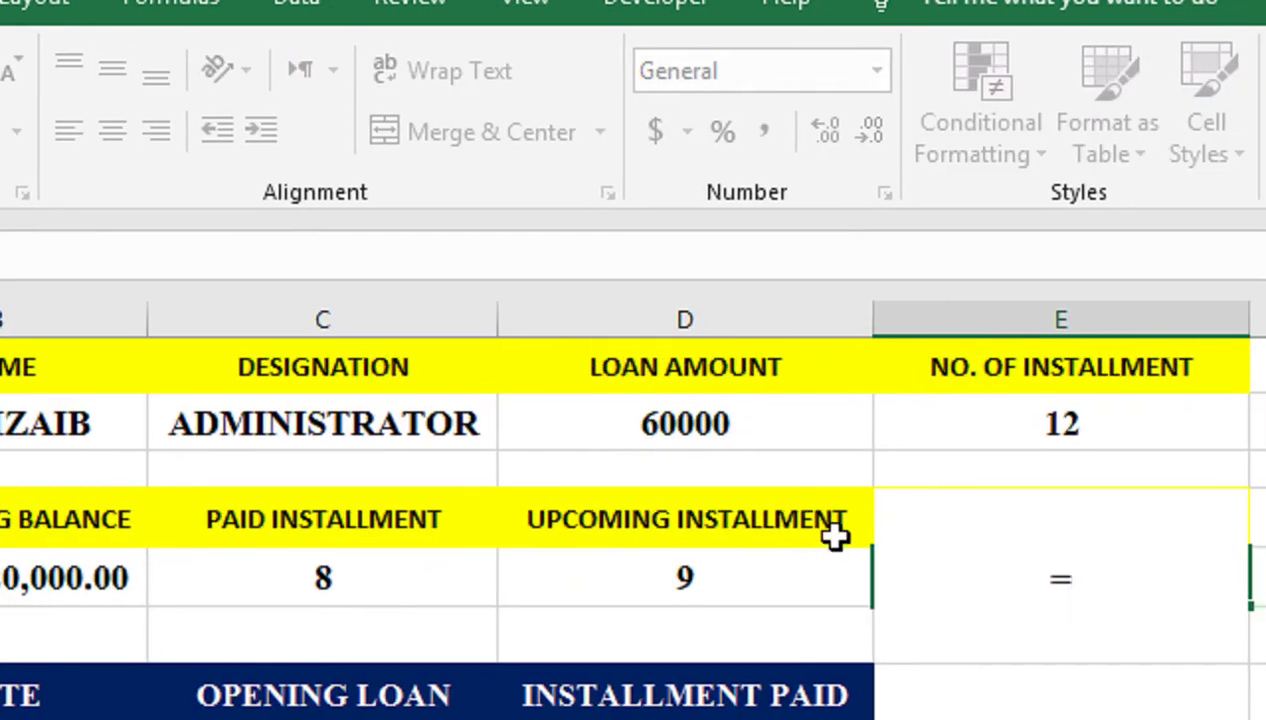
{"action": "left_click", "coordinate": [947, 430]}
{"action": "type", "text": "-"}
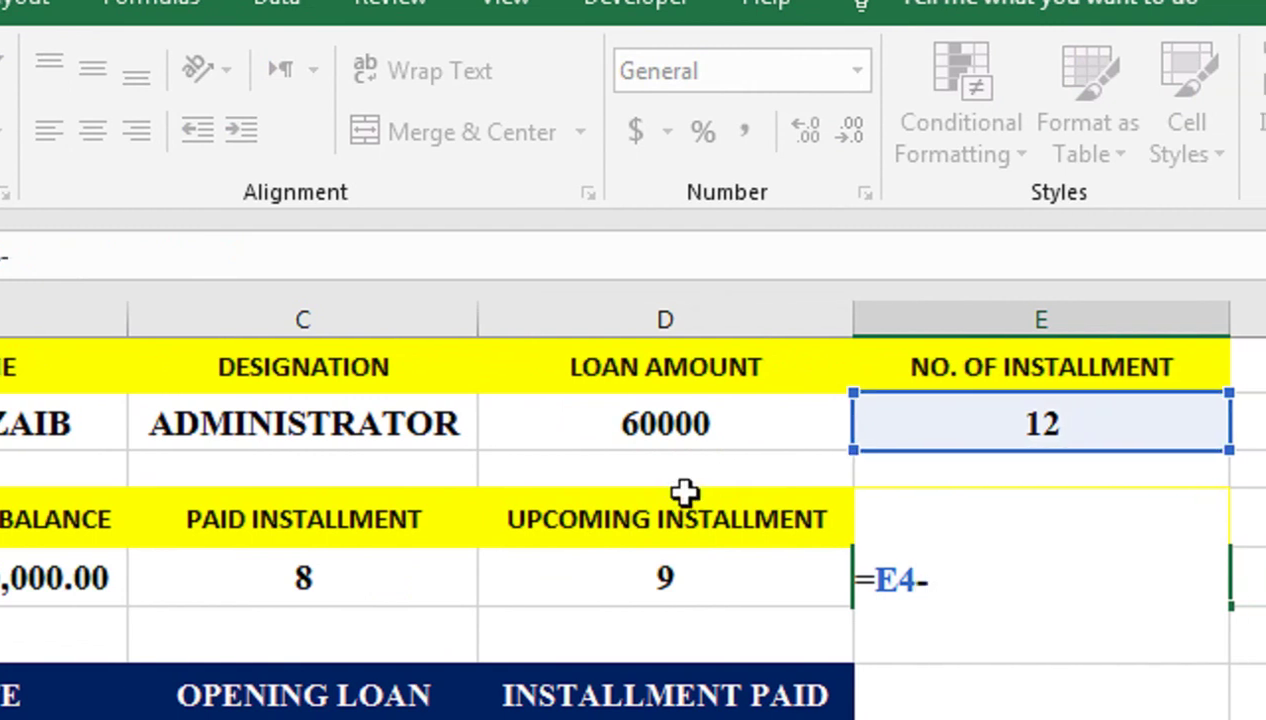
{"action": "left_click", "coordinate": [396, 595]}
{"action": "key", "text": "Return"}
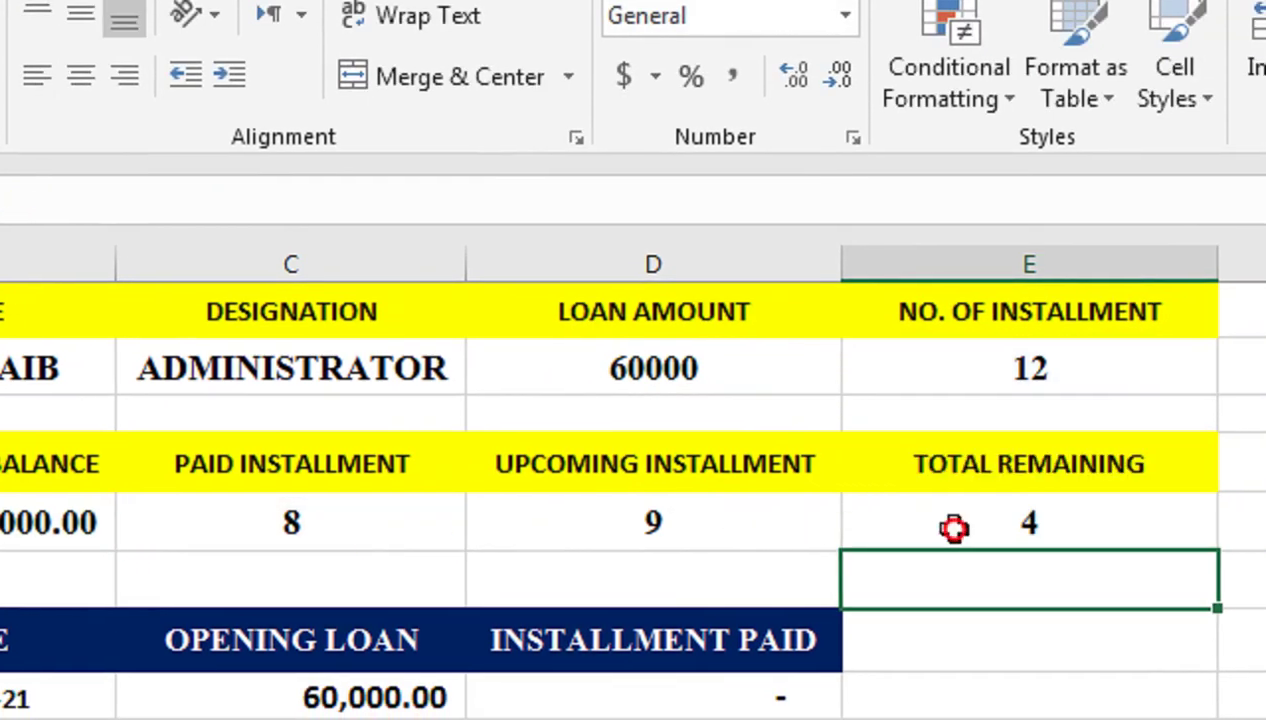
{"action": "left_click", "coordinate": [953, 527]}
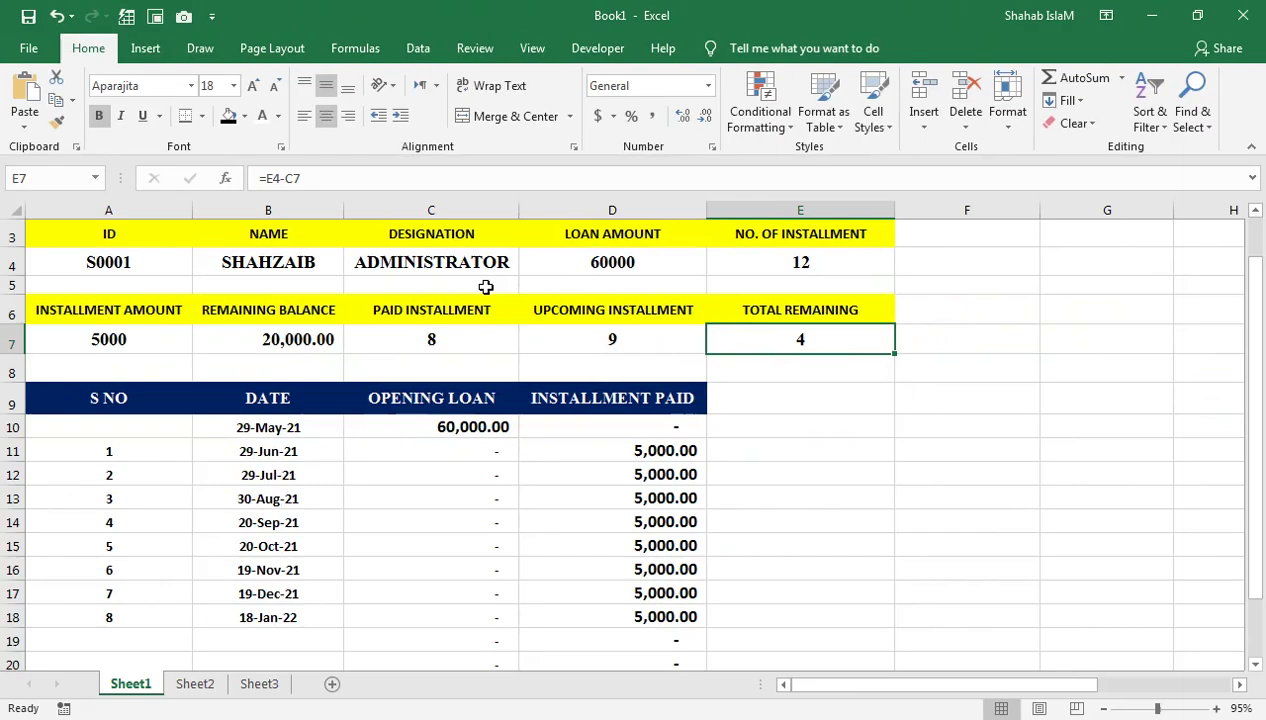
{"action": "scroll", "coordinate": [350, 575], "scroll_direction": "up", "scroll_amount": 1}
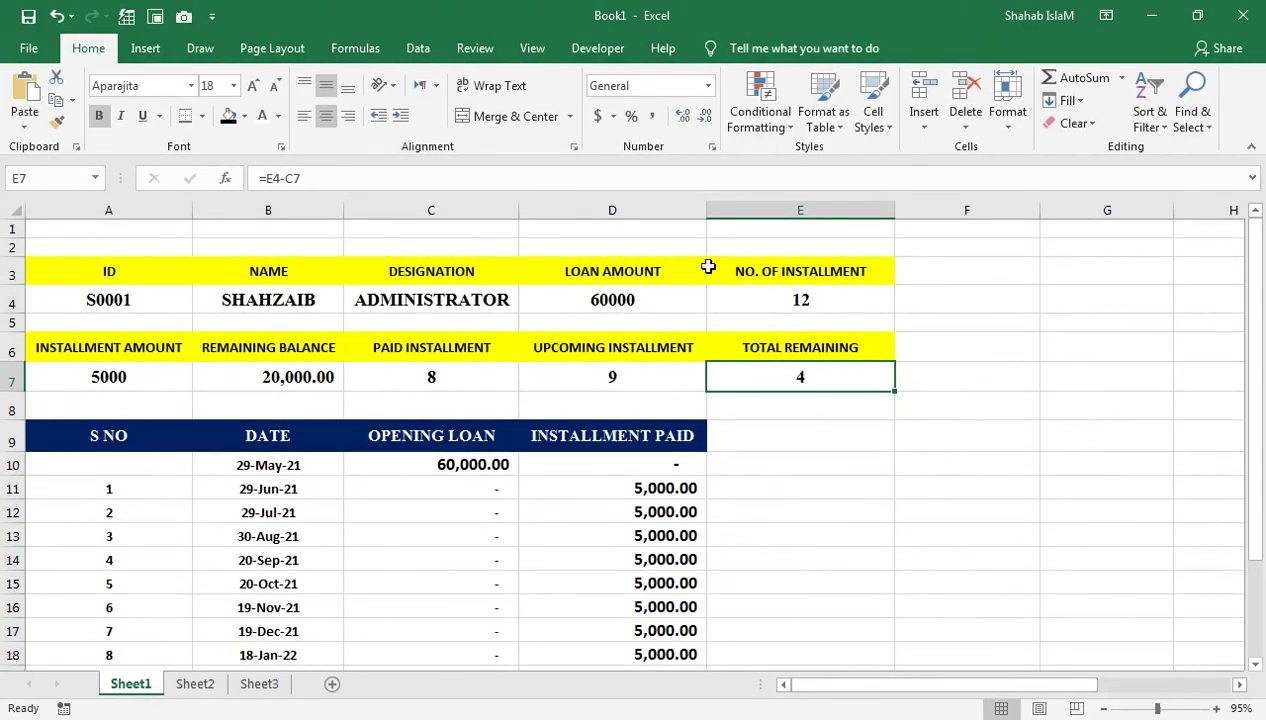